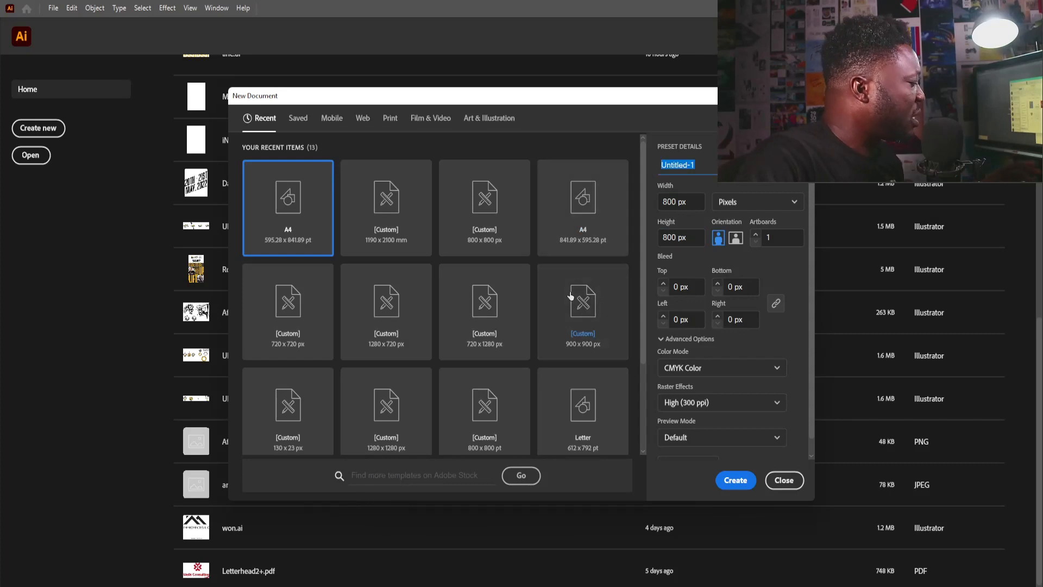
# Create a new 800 x 800 px CMYK document named Paper.
pyautogui.write('Paper')
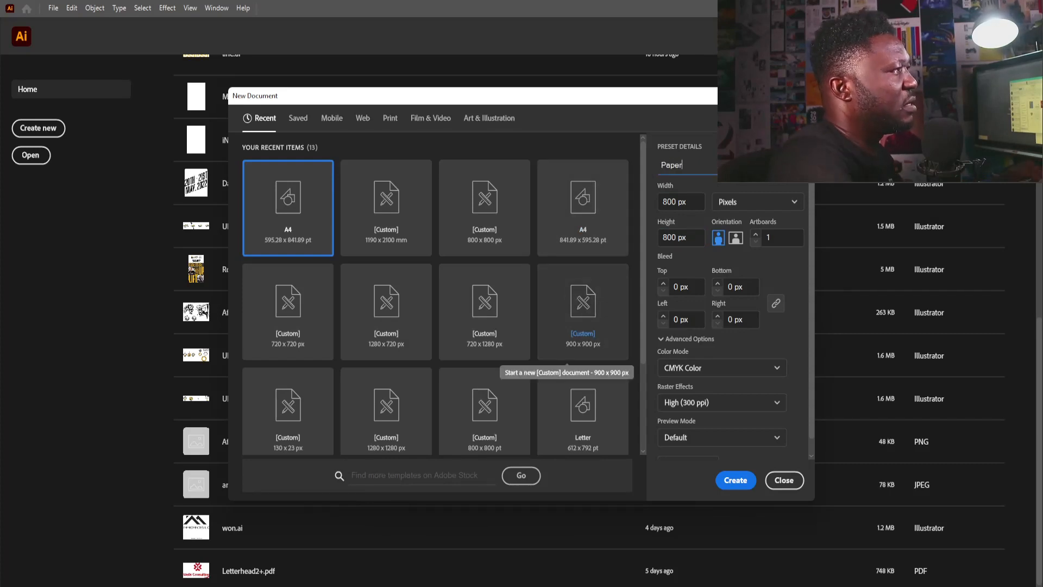
pyautogui.click(729, 477)
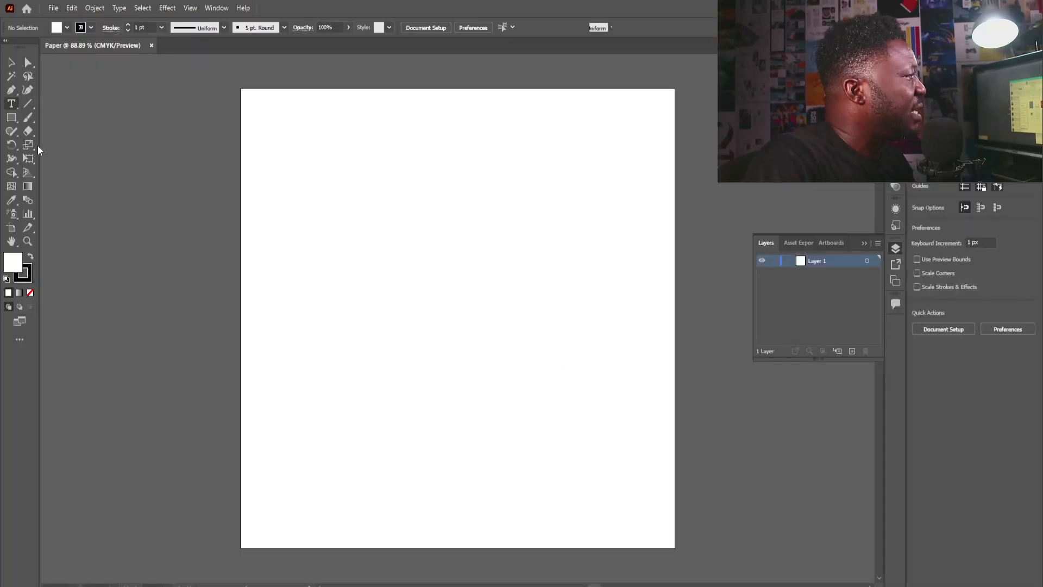
# Add the text "save" to the artboard, scale it up to about 275 pt and move it near the artboard's centre.
pyautogui.click(366, 307)
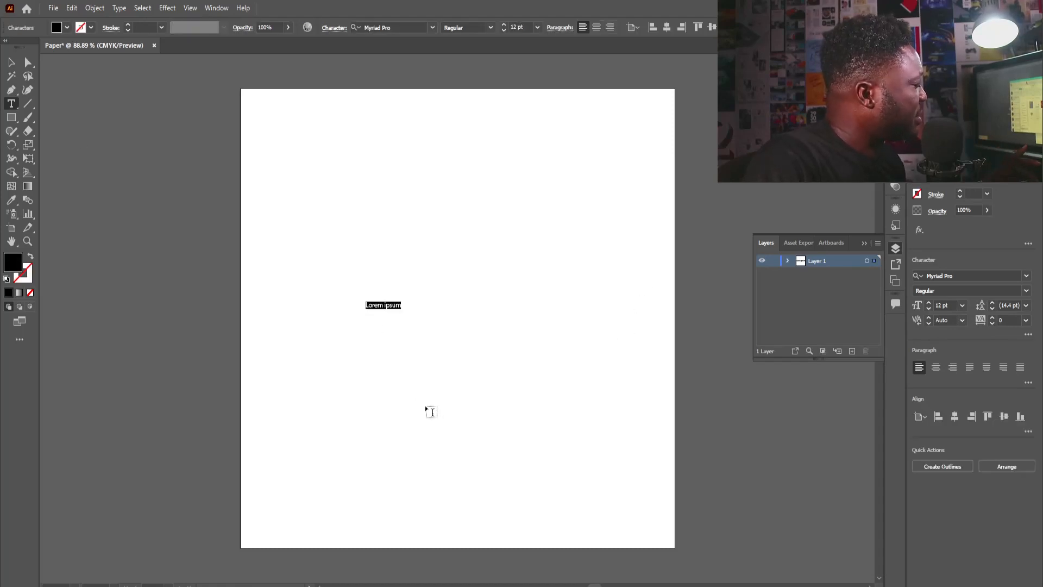
pyautogui.write('save')
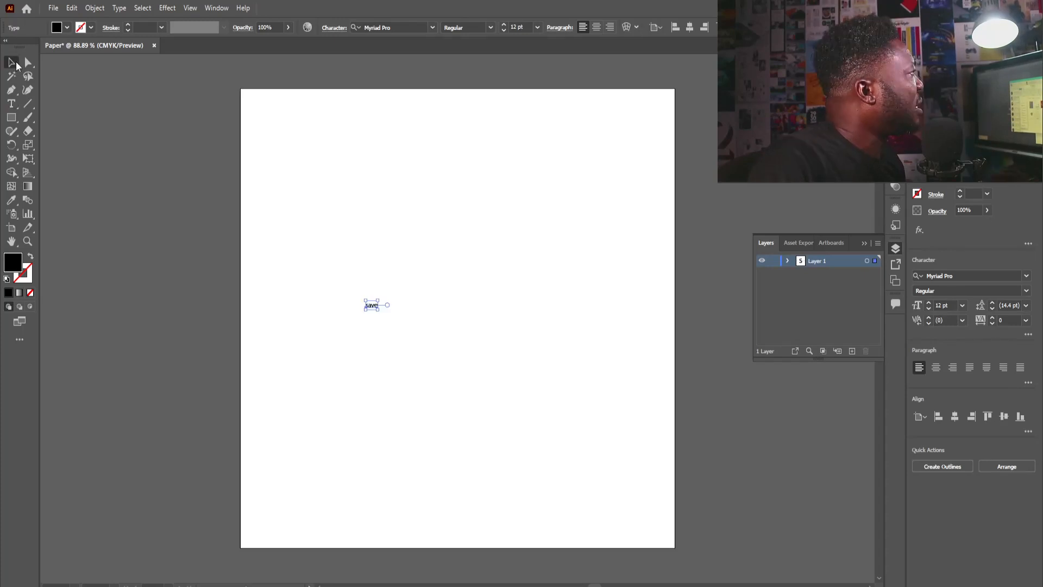
pyautogui.press('Escape')
pyautogui.moveTo(379, 310); pyautogui.dragTo(626, 420)
pyautogui.moveTo(550, 341); pyautogui.dragTo(526, 327)
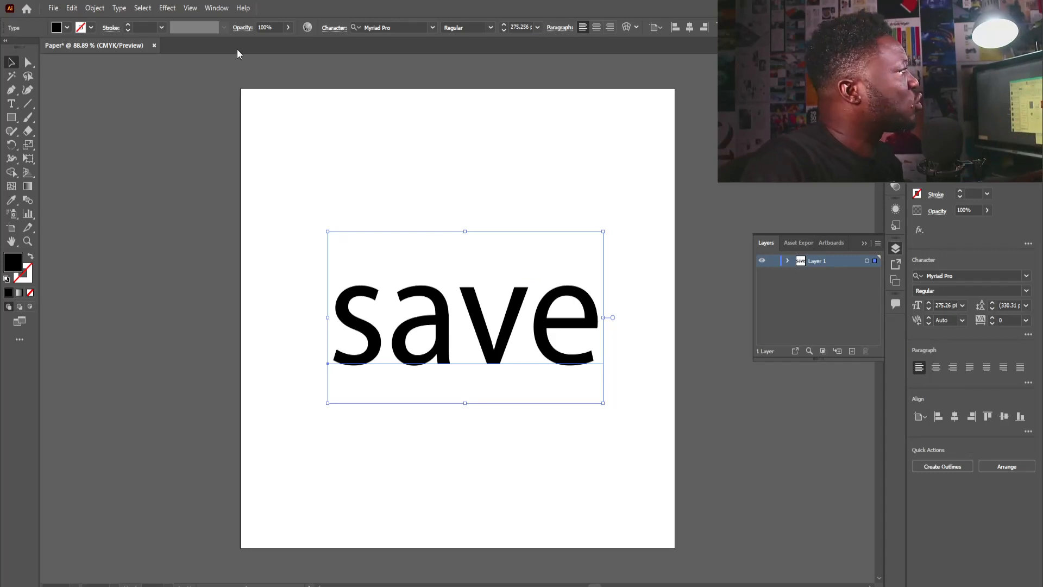
# Change the word's font to Century Gothic Regular and set its tracking to -57.
pyautogui.click(408, 26)
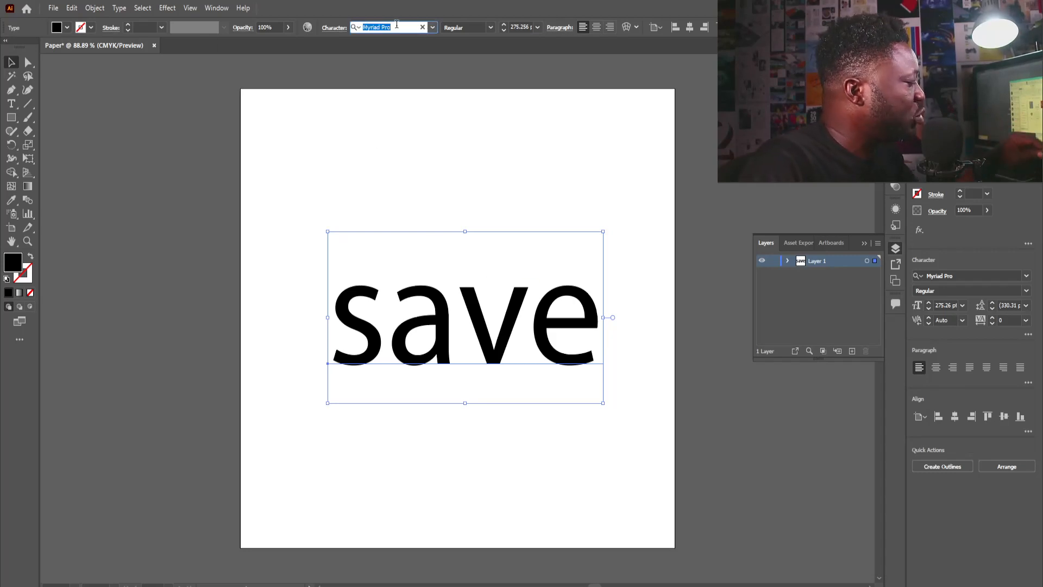
pyautogui.write('century')
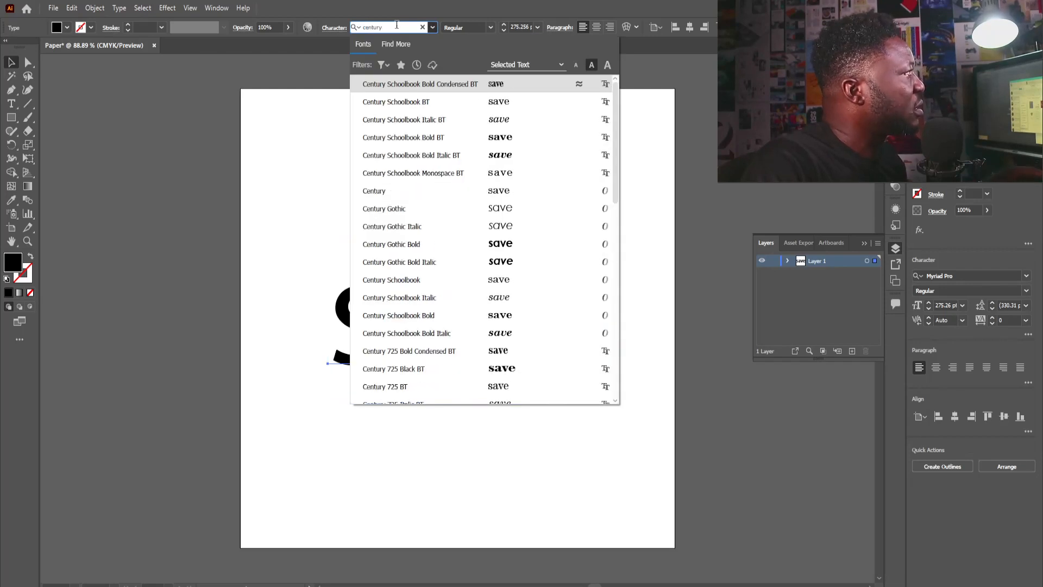
pyautogui.click(397, 209)
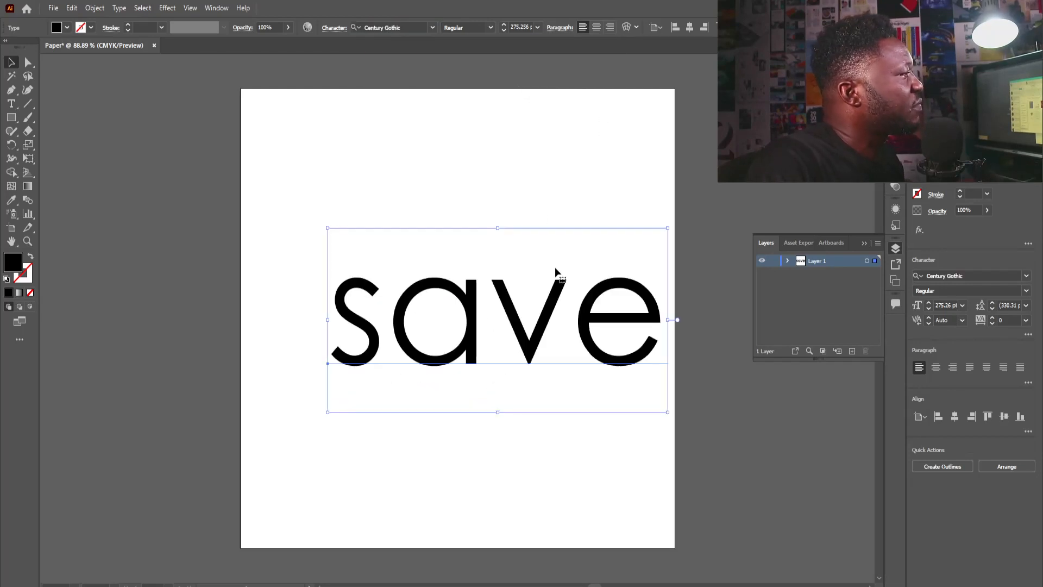
pyautogui.click(1001, 320)
pyautogui.write('-57')
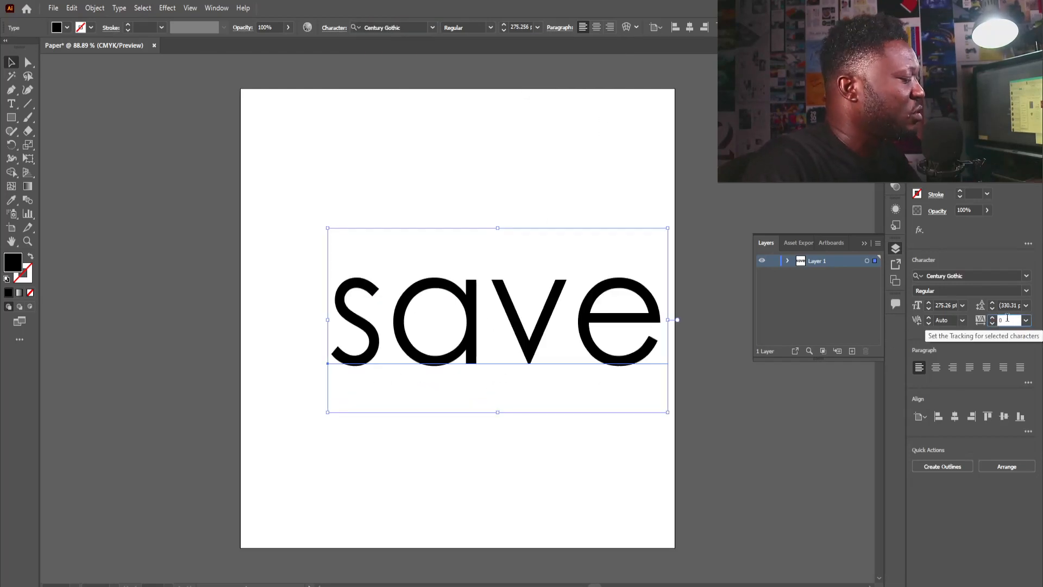
pyautogui.press('Return')
# Reposition the word near the artboard's centre and scale it down to about 253 pt.
pyautogui.click(455, 168)
pyautogui.moveTo(472, 312); pyautogui.dragTo(460, 314)
pyautogui.moveTo(624, 235); pyautogui.dragTo(601, 250)
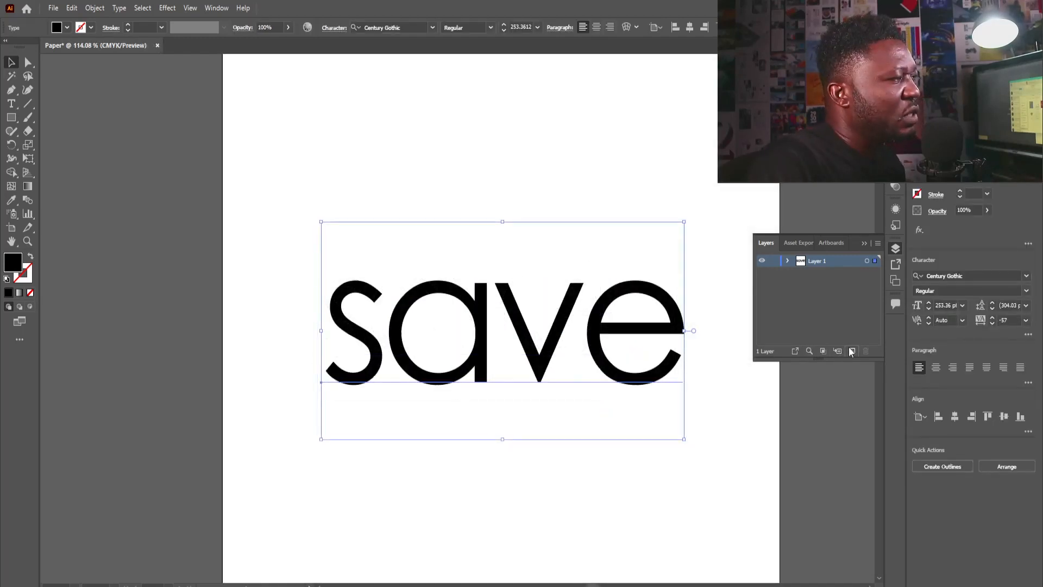
# Add a new layer above the text layer and lock Layer 1.
pyautogui.click(840, 351)
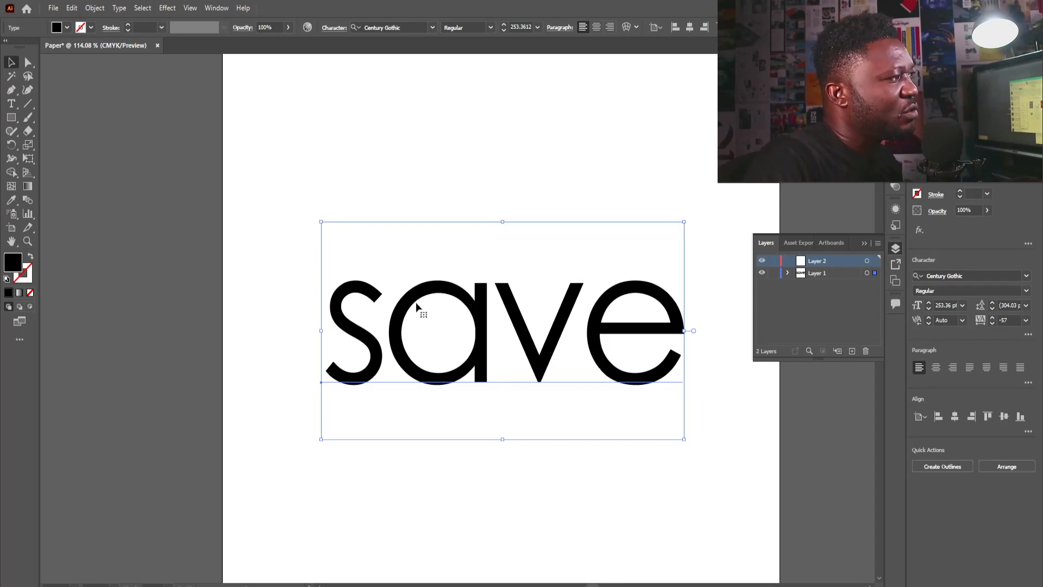
pyautogui.click(775, 274)
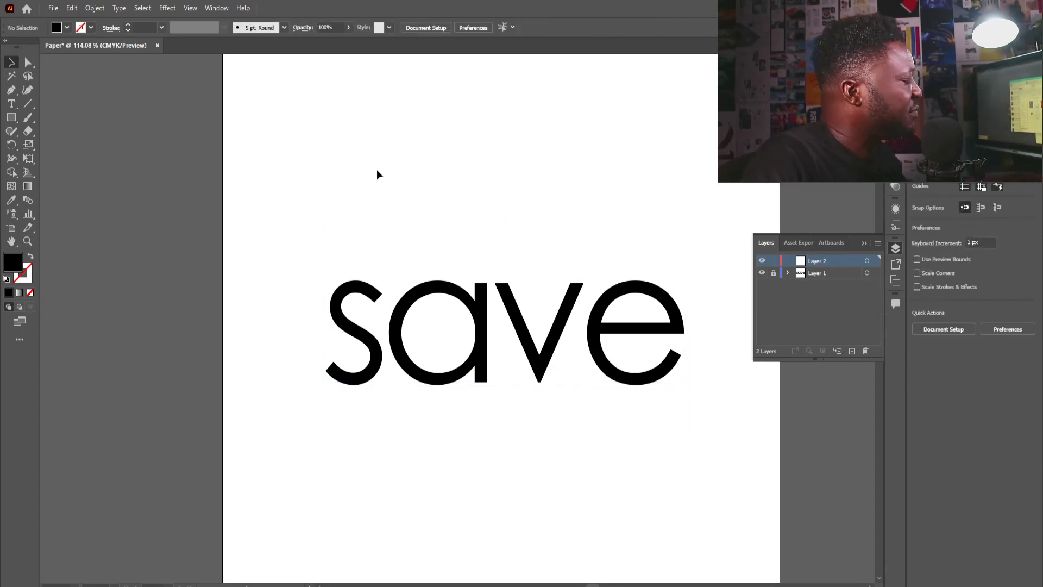
# Choose the Pen tool and set no fill with a light blue stroke for drawing.
pyautogui.press('p')
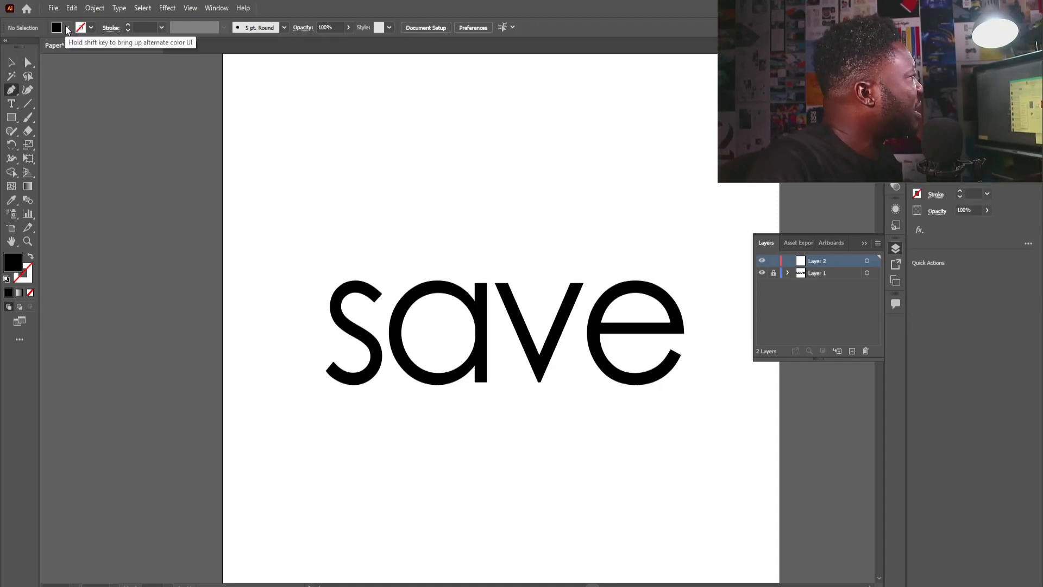
pyautogui.click(65, 25)
pyautogui.click(7, 48)
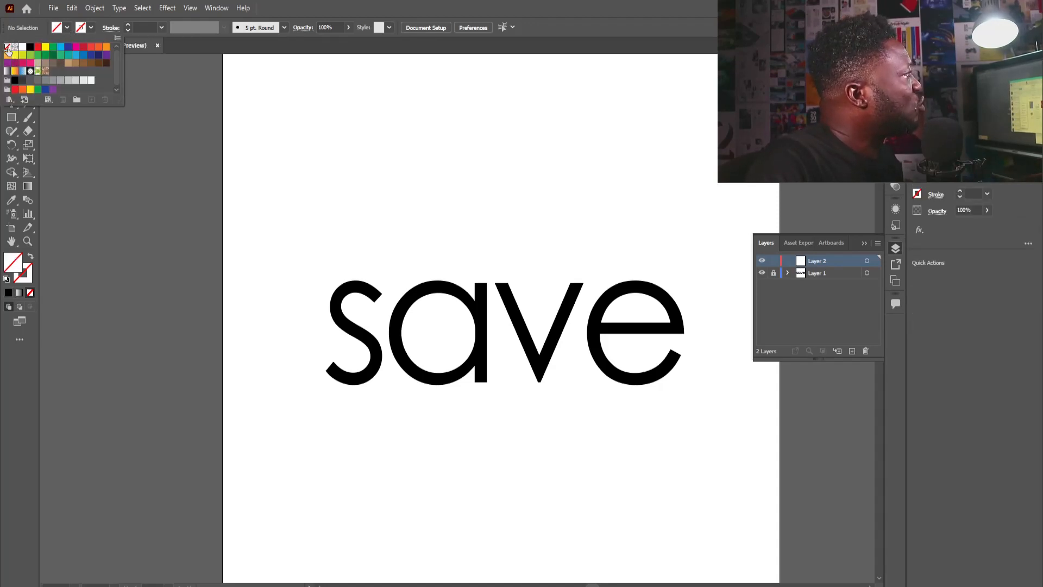
pyautogui.click(90, 28)
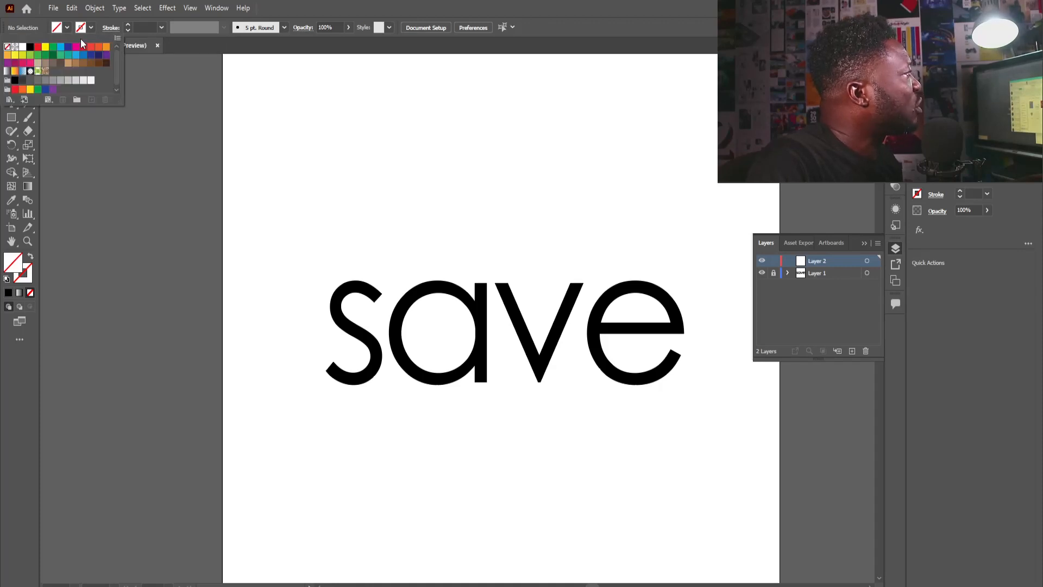
pyautogui.click(61, 48)
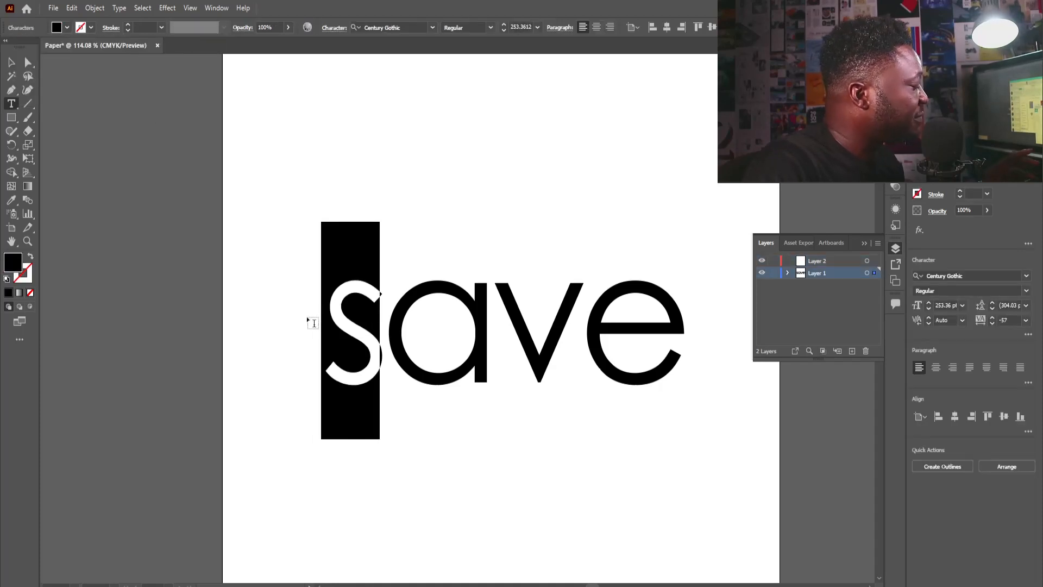
# Replace the word's first letter with a capital S and shift the word slightly to the left.
pyautogui.write('S')
pyautogui.press('Escape')
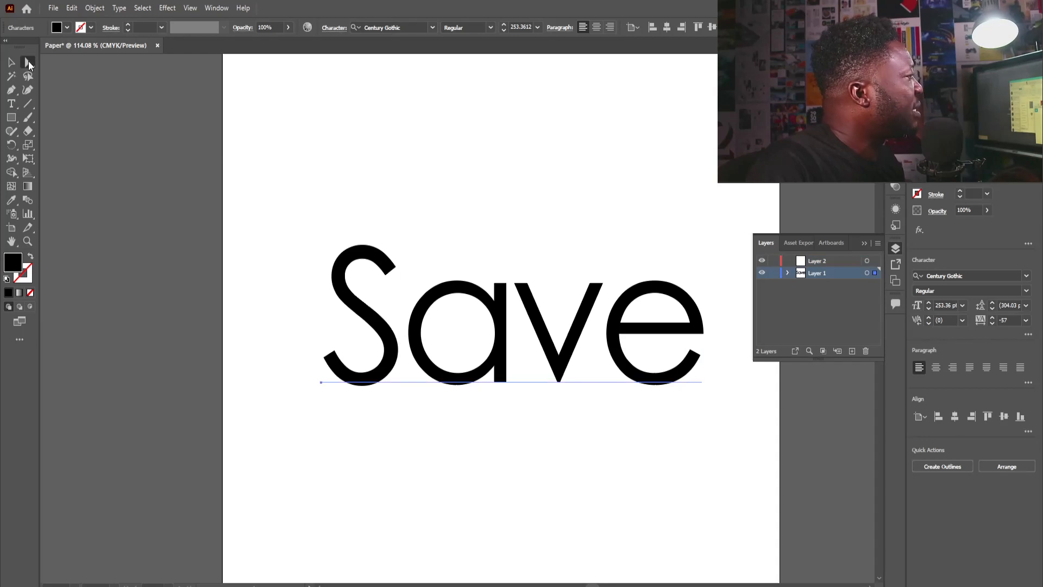
pyautogui.moveTo(471, 308); pyautogui.dragTo(463, 310)
# Lock Layer 1, make Layer 2 active and set up the Pen tool with no fill and a light blue stroke.
pyautogui.click(763, 273)
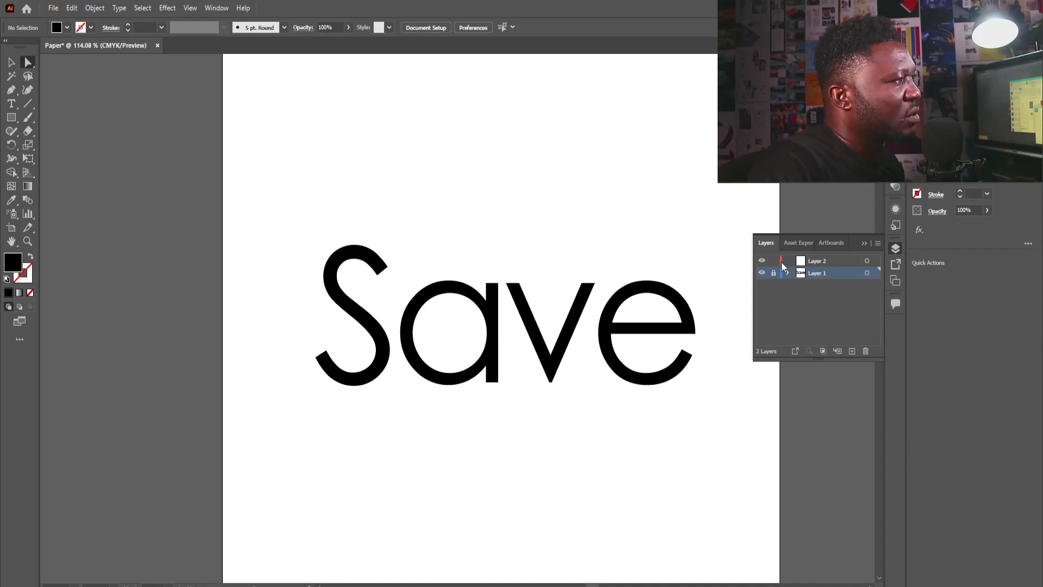
pyautogui.click(823, 261)
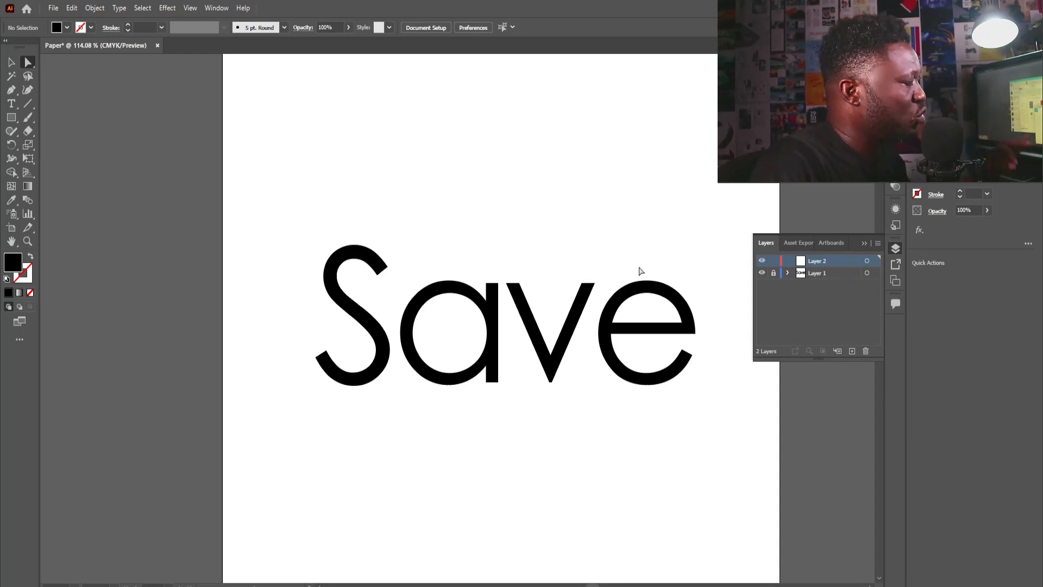
pyautogui.press('p')
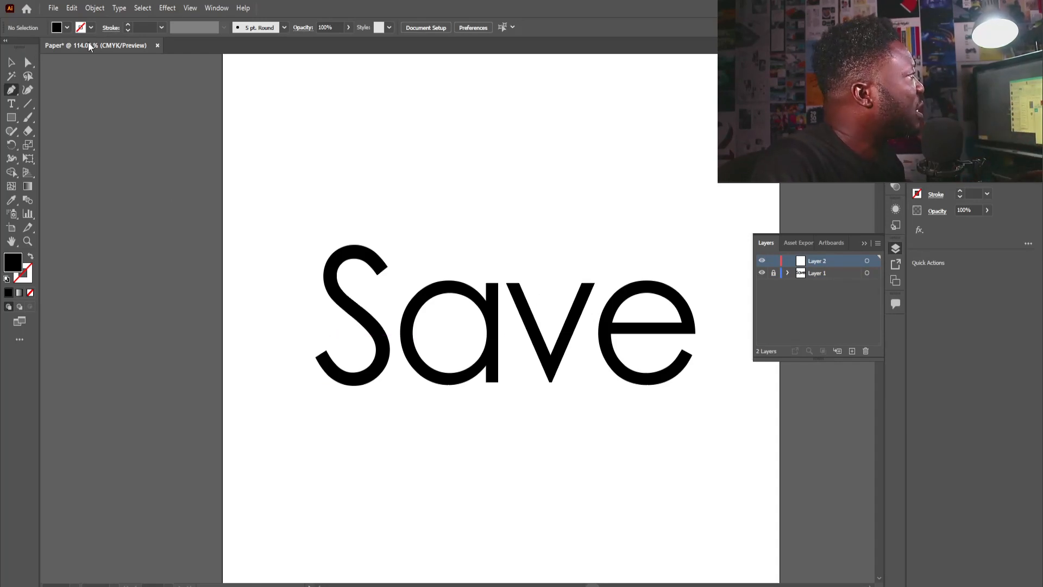
pyautogui.click(70, 29)
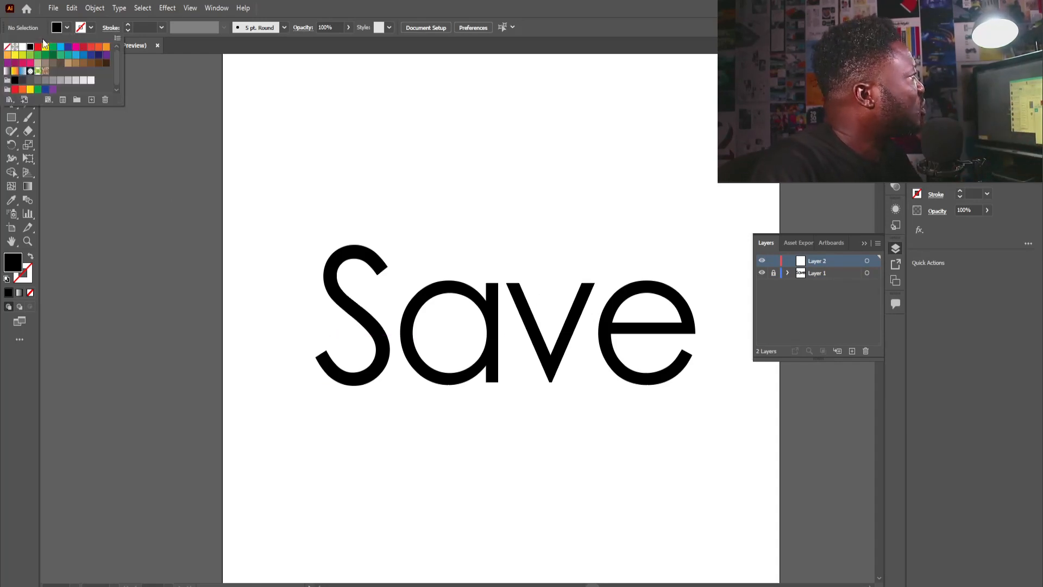
pyautogui.click(7, 47)
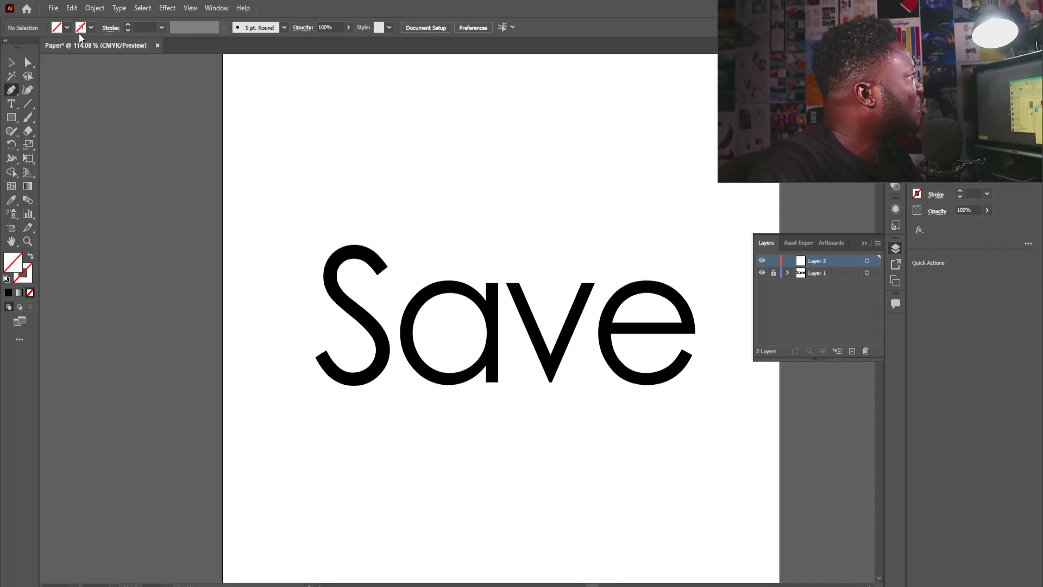
pyautogui.click(81, 29)
pyautogui.click(60, 46)
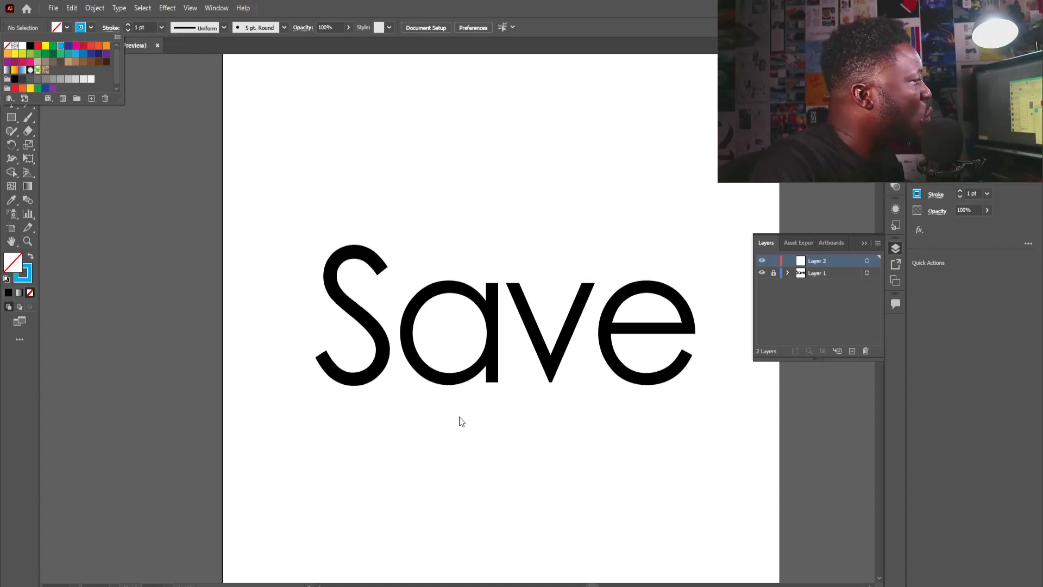
# Trace the letter S with a curved Pen path from its upper end around the bottom, continuing into a wavy tail on its left.
pyautogui.hotkey('ctrl', 'space')
pyautogui.moveTo(343, 250); pyautogui.dragTo(411, 346)
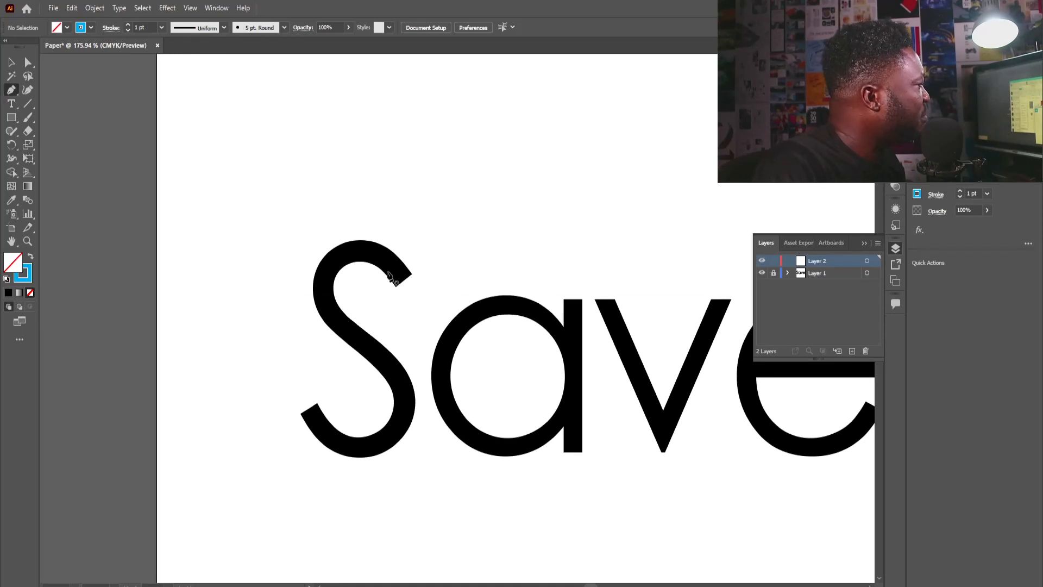
pyautogui.click(408, 284)
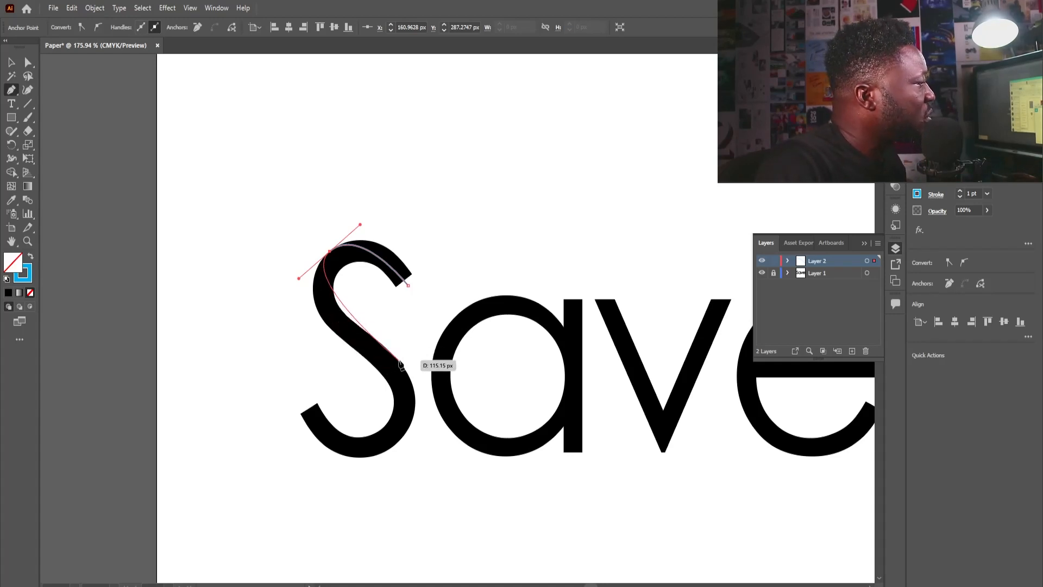
pyautogui.moveTo(396, 358); pyautogui.dragTo(434, 384)
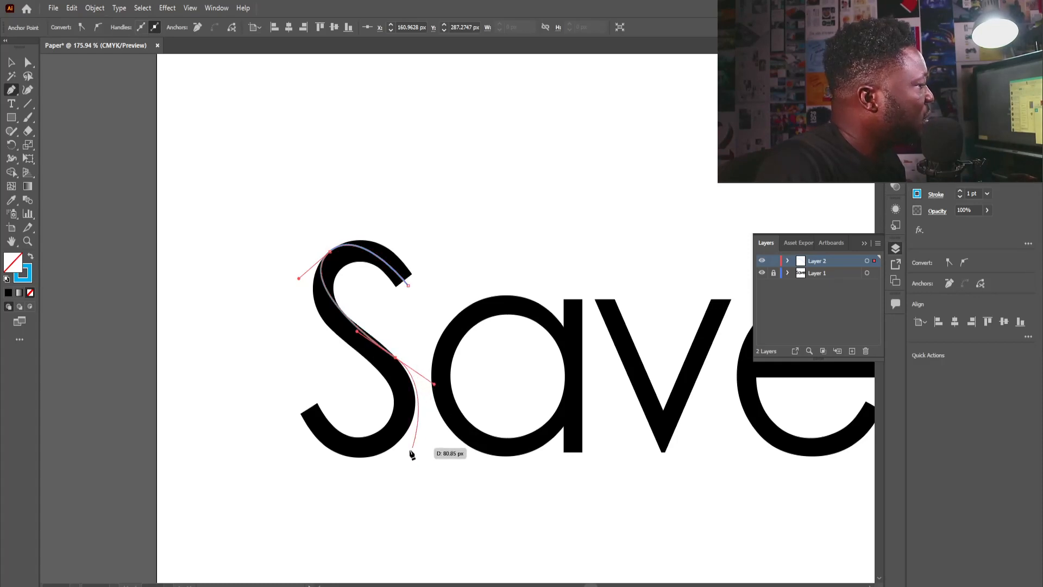
pyautogui.moveTo(372, 457); pyautogui.dragTo(314, 457)
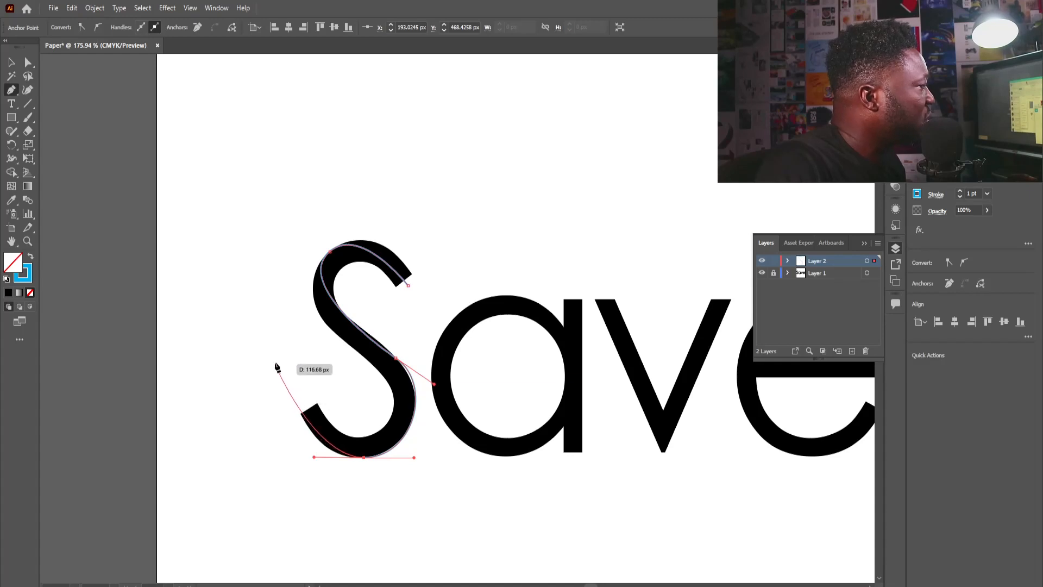
pyautogui.moveTo(277, 364)
pyautogui.mouseDown()
pyautogui.moveTo(258, 327)
pyautogui.moveTo(240, 368)
pyautogui.moveTo(252, 384)
pyautogui.moveTo(219, 424)
pyautogui.mouseUp()
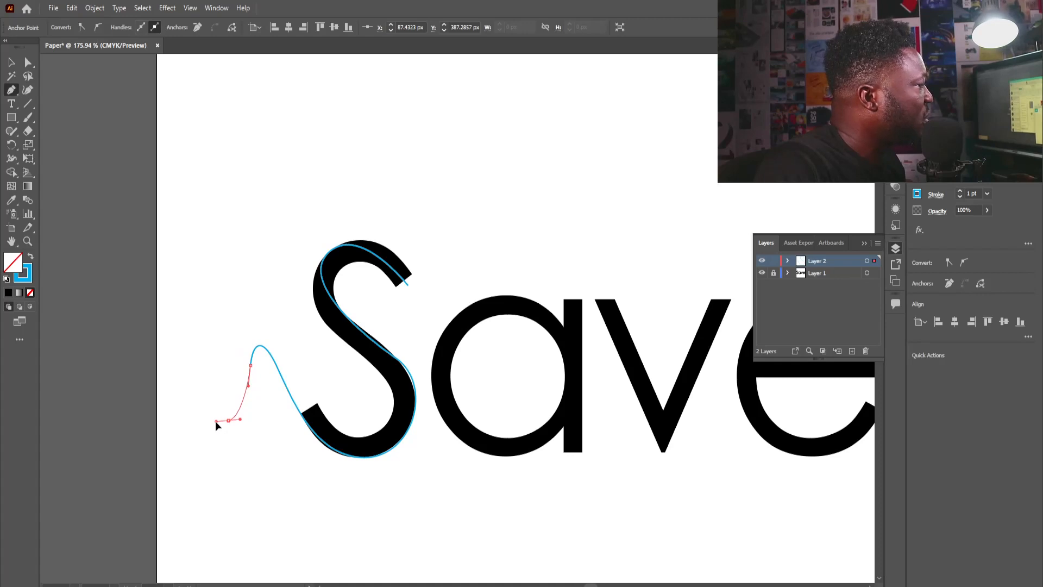
# Adjust both direction handles of the path's bottom anchor so the curve follows the lower bowl of the S.
pyautogui.press('a')
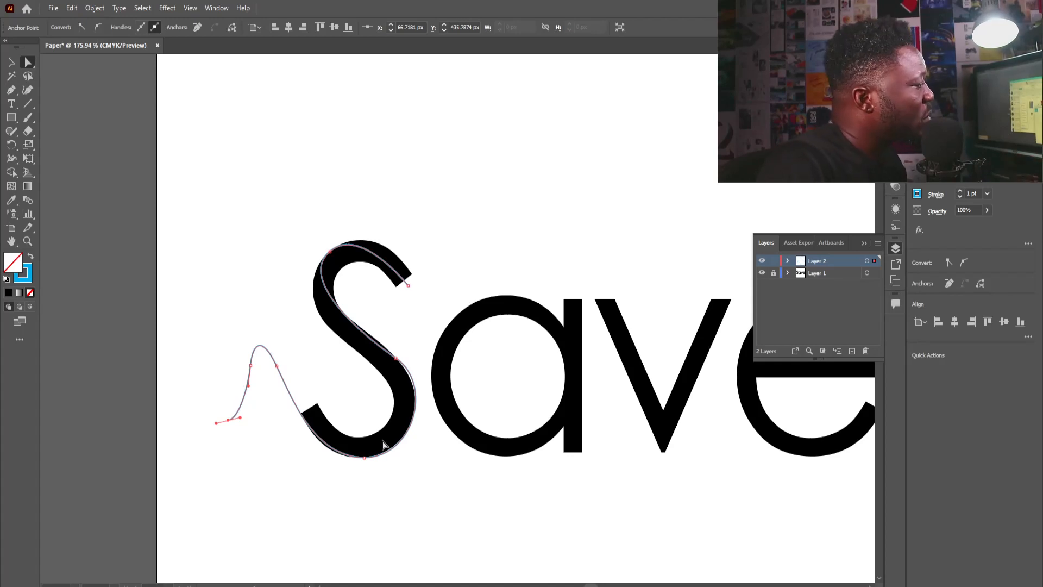
pyautogui.click(365, 458)
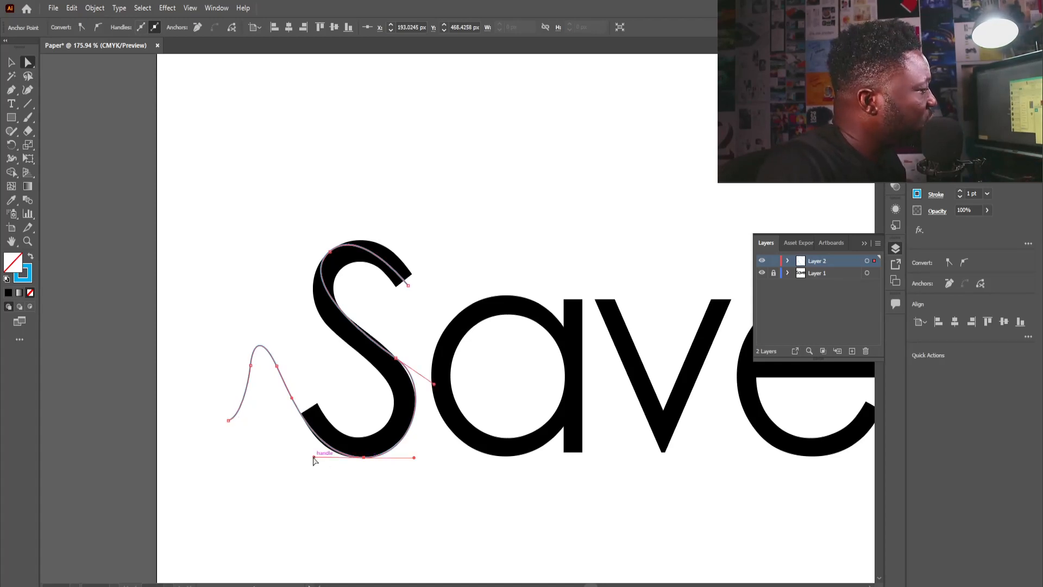
pyautogui.moveTo(314, 457); pyautogui.dragTo(310, 458)
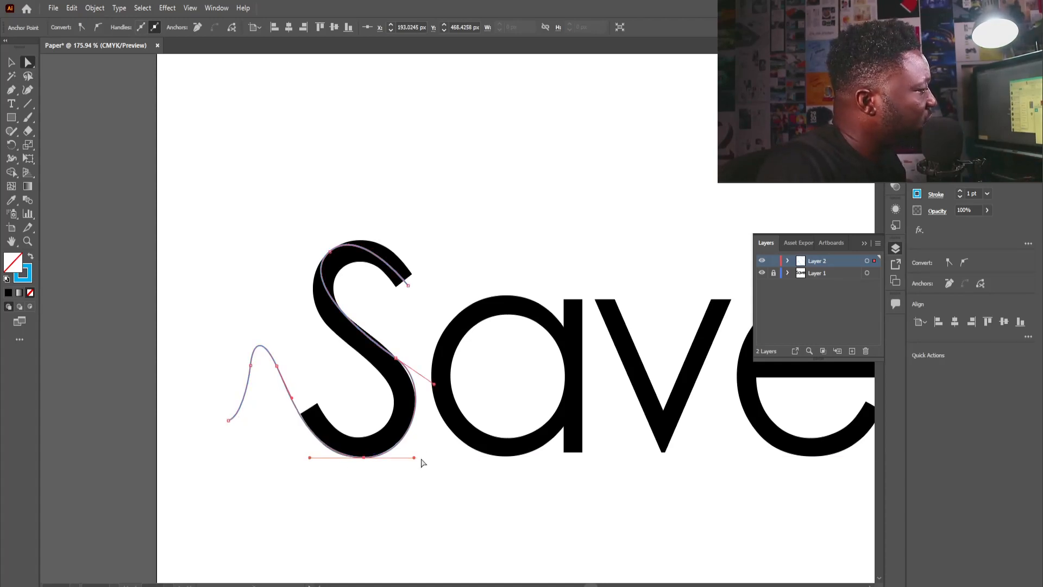
pyautogui.moveTo(414, 458); pyautogui.dragTo(413, 457)
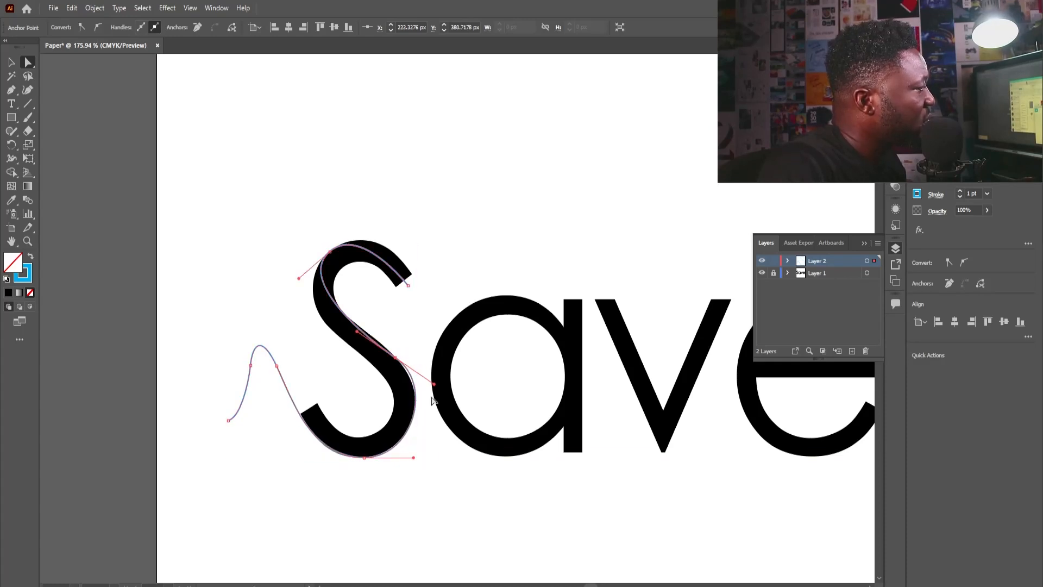
# Adjust the handles of the path's middle and upper-left anchors to fit the curve to the spine and top of the S.
pyautogui.moveTo(434, 384); pyautogui.dragTo(432, 389)
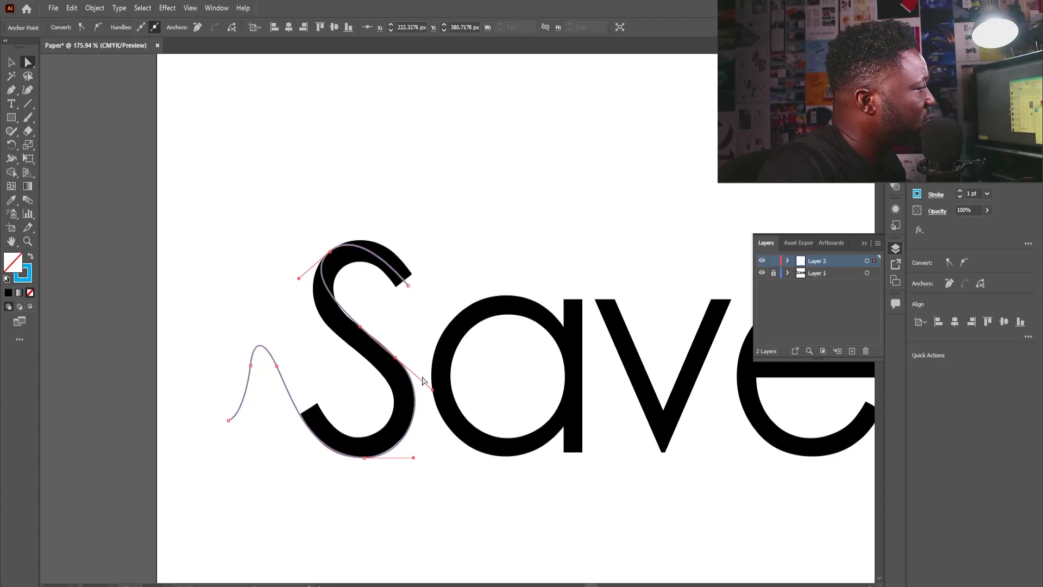
pyautogui.click(356, 325)
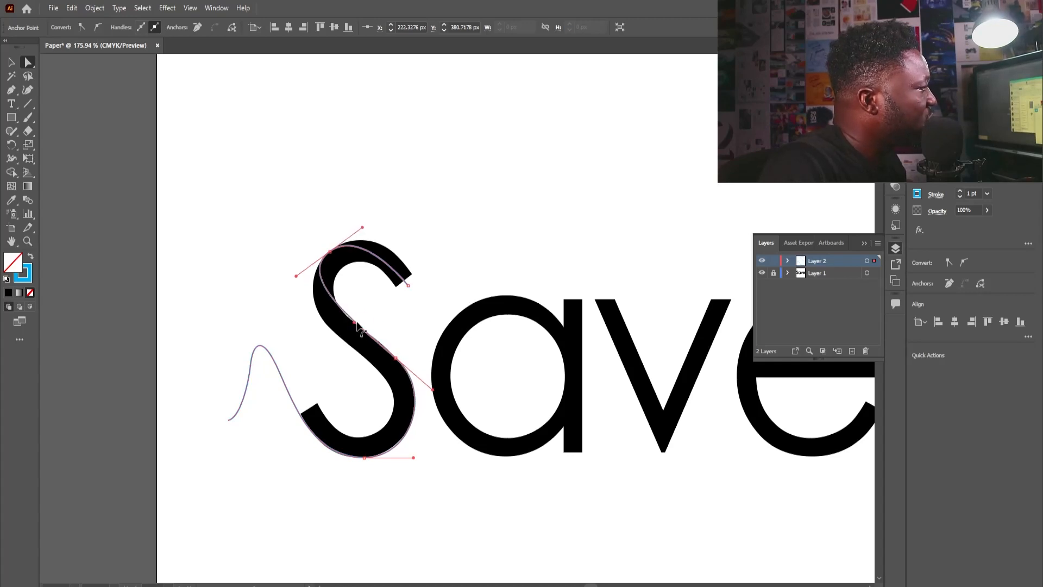
pyautogui.click(329, 252)
pyautogui.moveTo(295, 278); pyautogui.dragTo(296, 284)
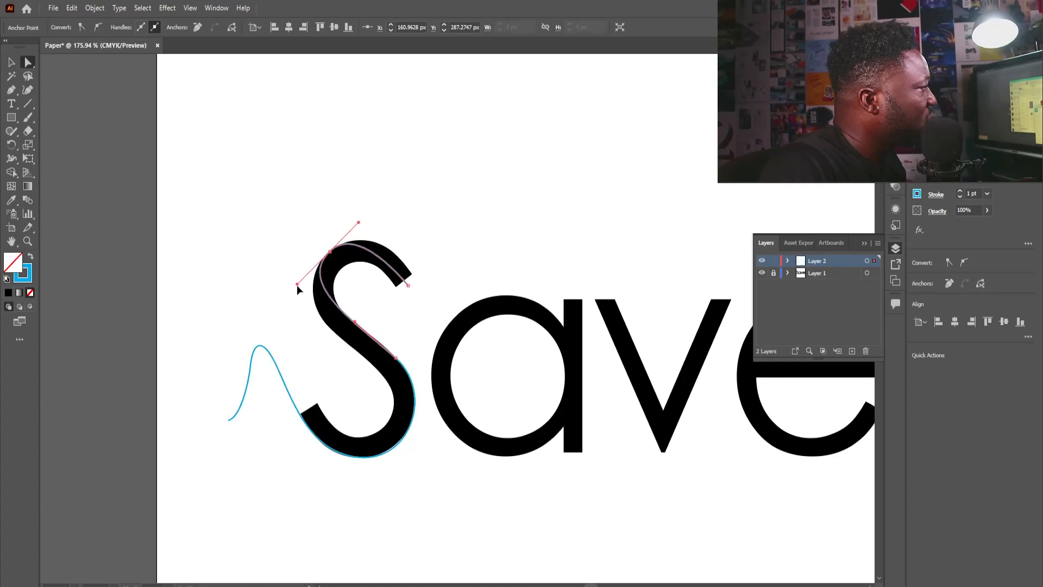
# Draw a circle about 124 px across with the Ellipse tool over the bowl of the a and nudge it slightly right to centre it.
pyautogui.click(424, 329)
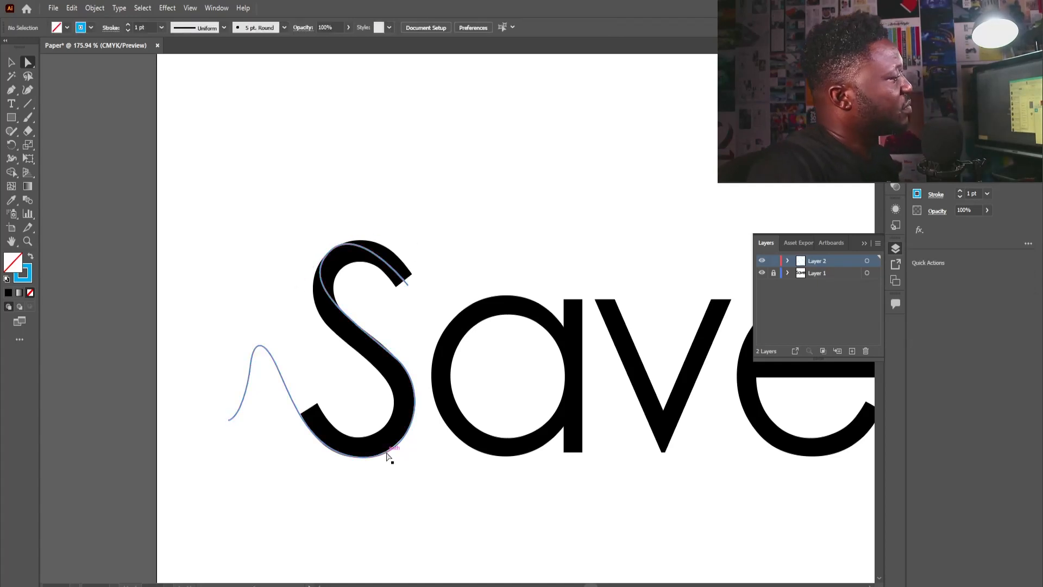
pyautogui.click(11, 118)
pyautogui.moveTo(11, 117); pyautogui.dragTo(63, 146)
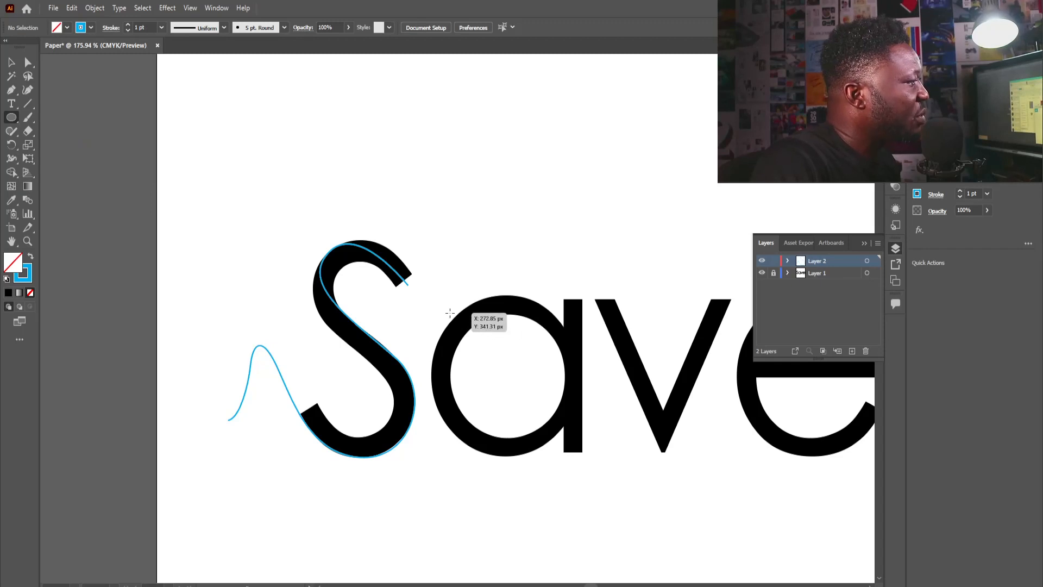
pyautogui.moveTo(450, 313); pyautogui.dragTo(552, 447)
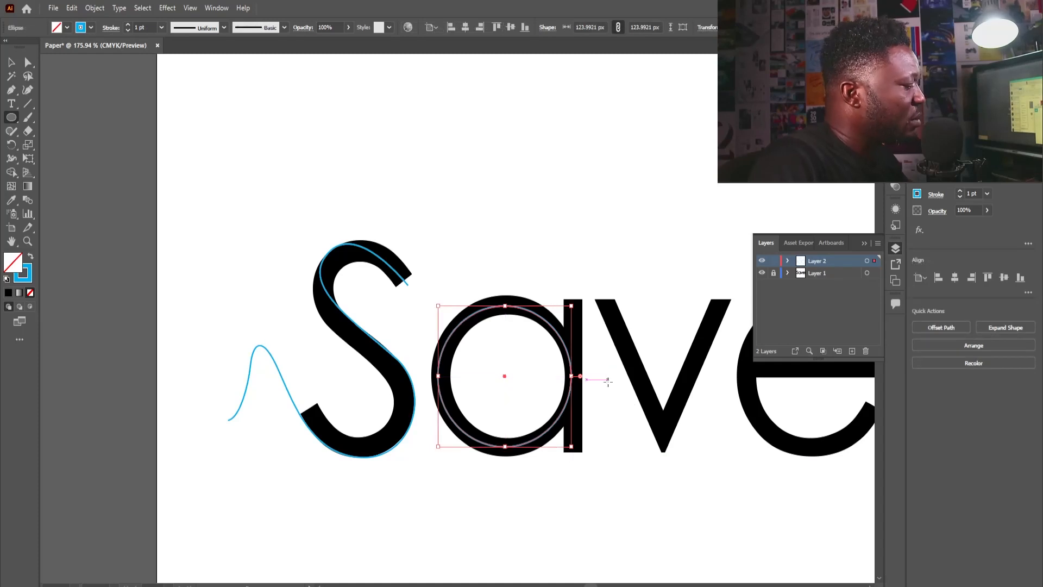
pyautogui.press('Right')
pyautogui.press('Right')
pyautogui.press('Right')
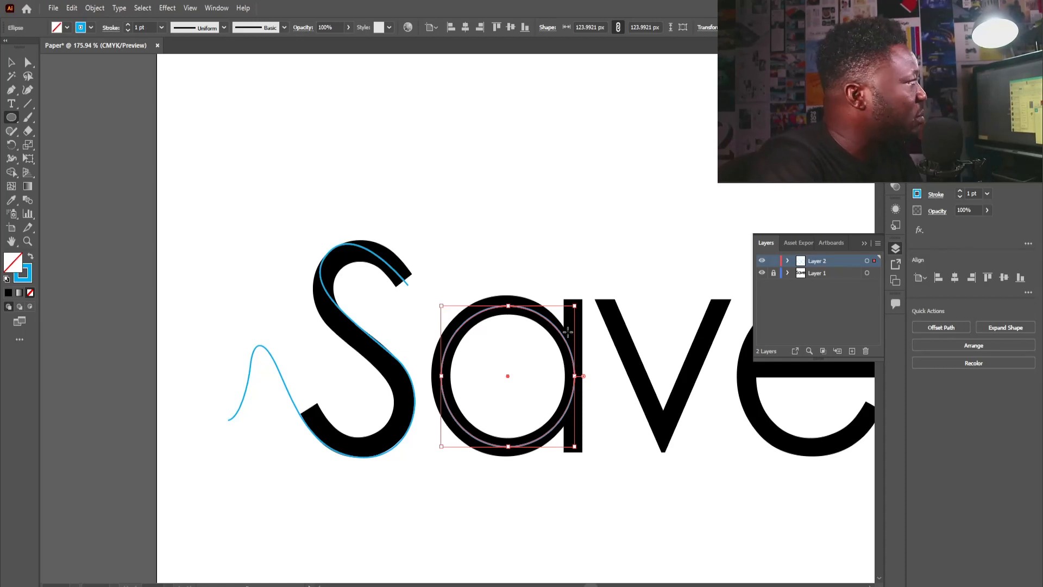
# Add a new layer above Layer 2, lock Layer 2 and activate the Pen tool.
pyautogui.click(852, 352)
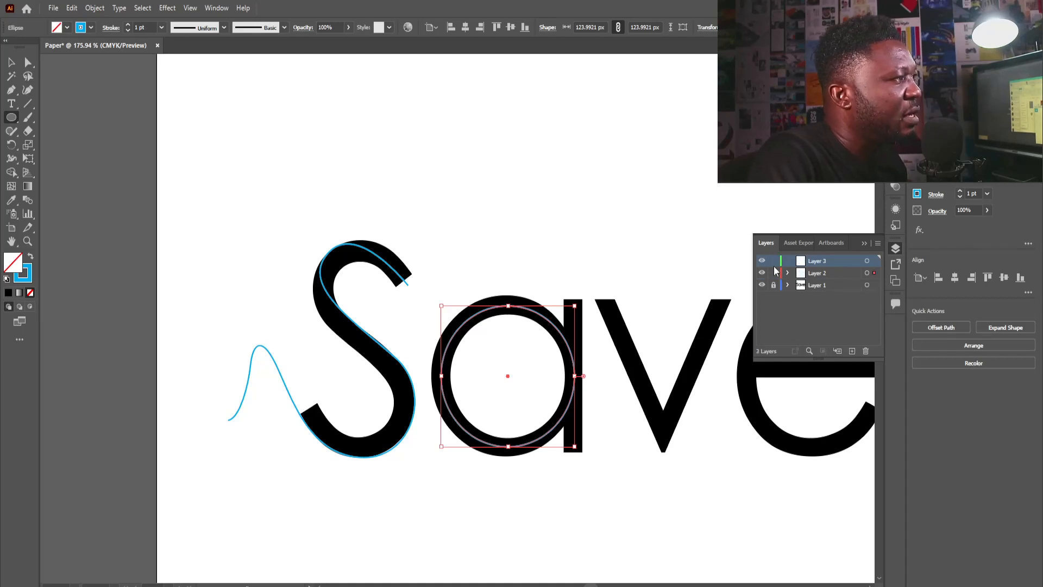
pyautogui.click(773, 272)
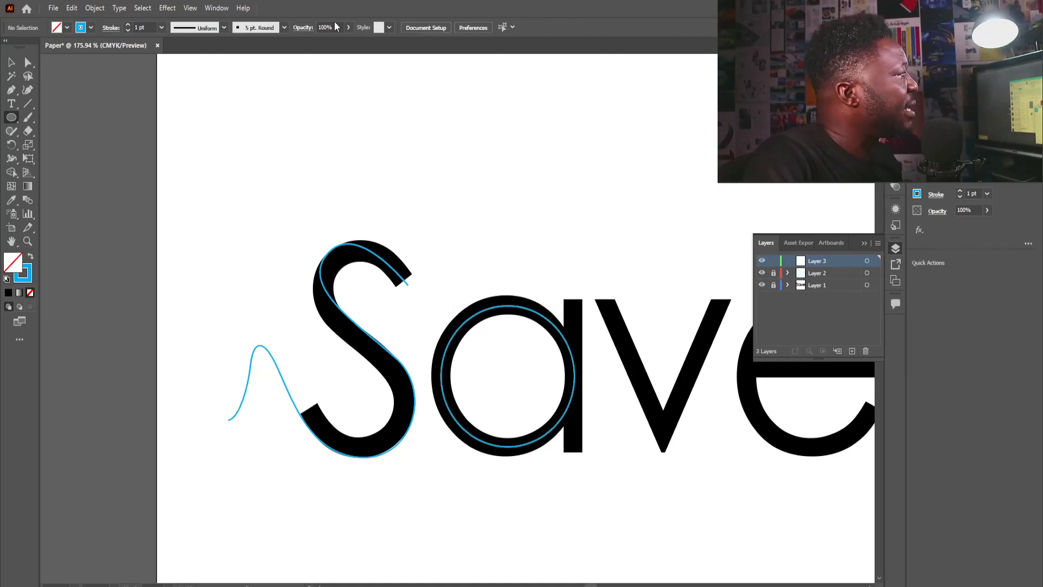
pyautogui.click(11, 90)
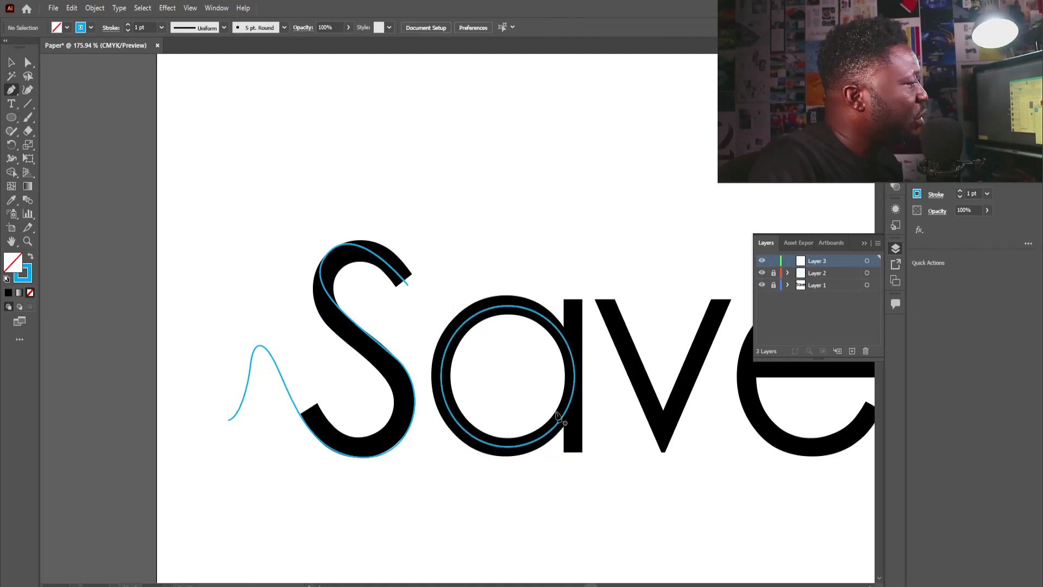
# Trace the a's stem and the v as one curved Pen path, starting at the circle's right edge and ending in a short hook before the e.
pyautogui.click(574, 375)
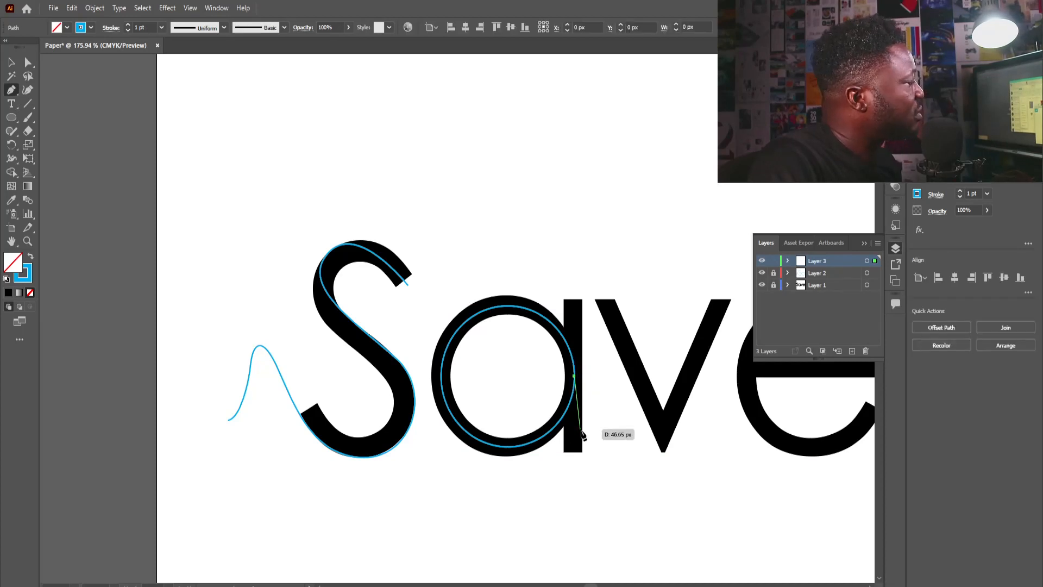
pyautogui.moveTo(626, 453); pyautogui.dragTo(680, 429)
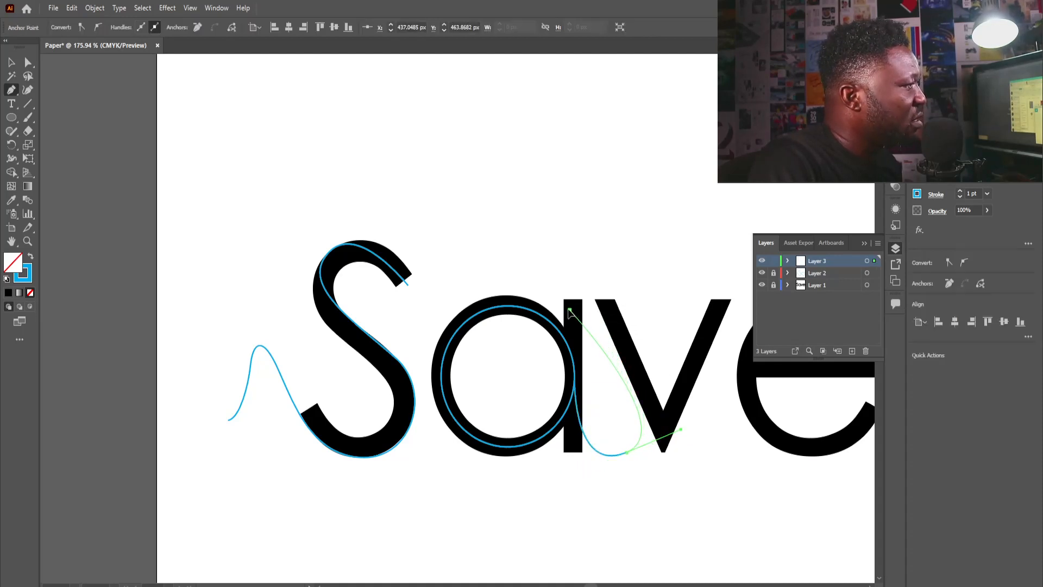
pyautogui.moveTo(577, 323); pyautogui.dragTo(583, 309)
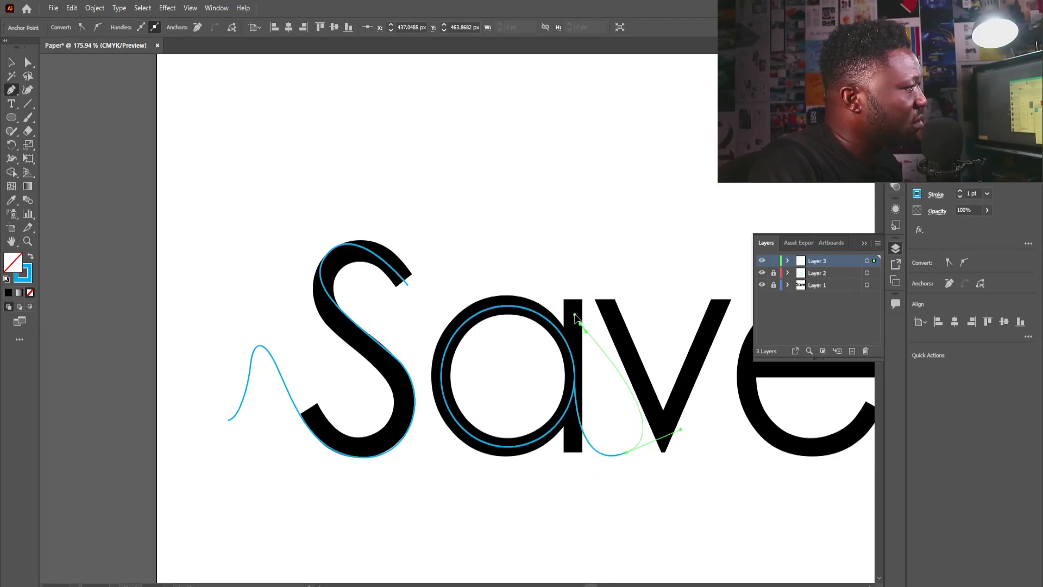
pyautogui.moveTo(581, 324); pyautogui.dragTo(613, 309)
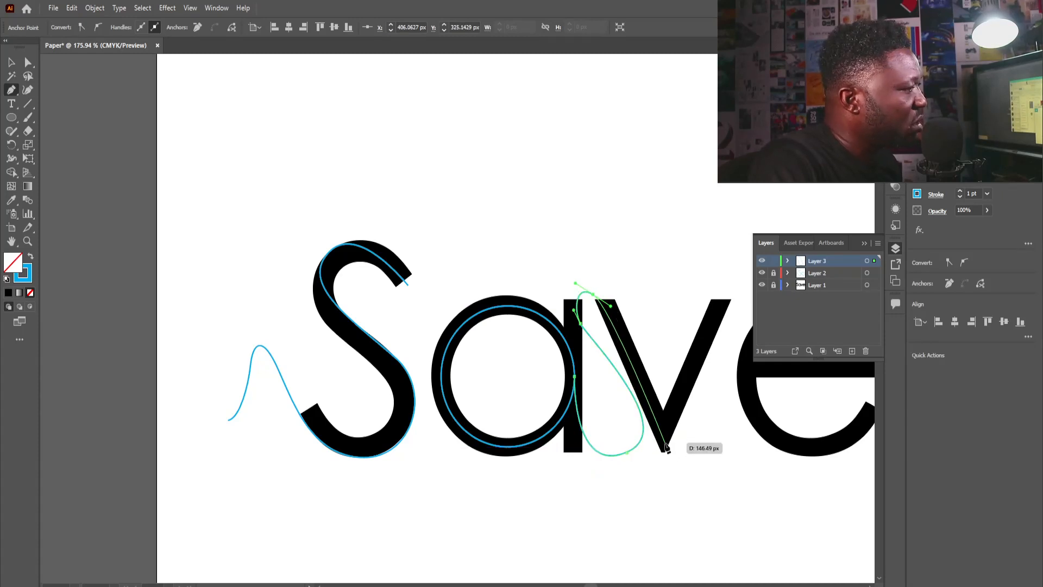
pyautogui.moveTo(666, 444); pyautogui.dragTo(677, 446)
pyautogui.moveTo(725, 300); pyautogui.dragTo(533, 344)
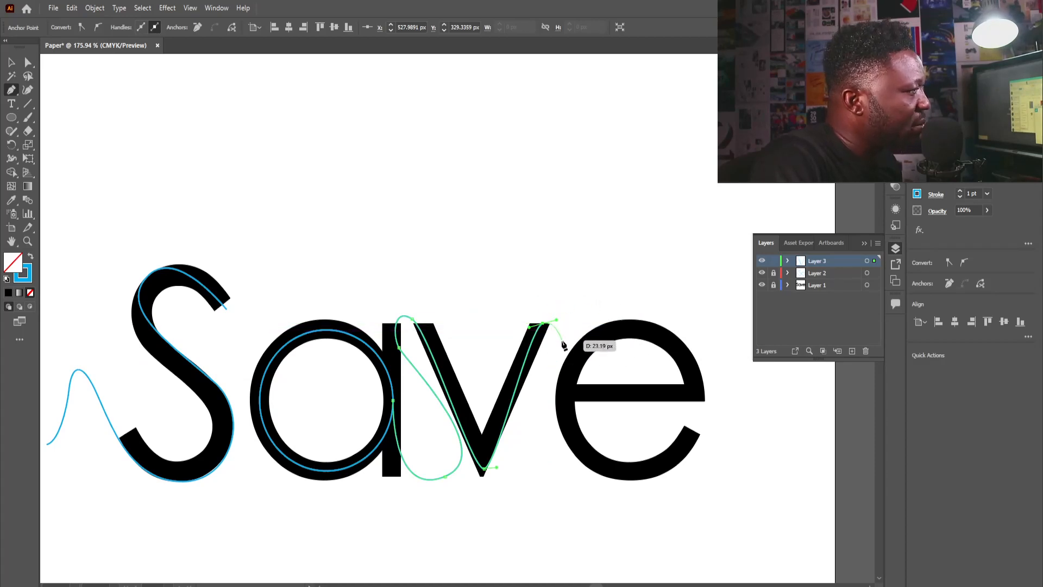
pyautogui.click(562, 341)
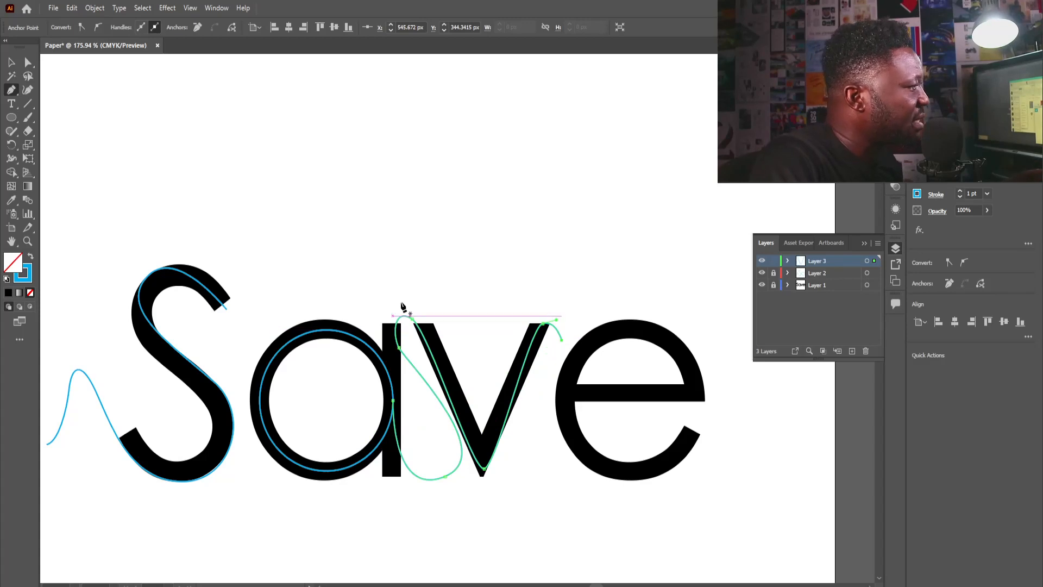
# Adjust the direction handles of the anchors in the loop between the a and the v to smooth the loop and narrow its lower curve.
pyautogui.press('a')
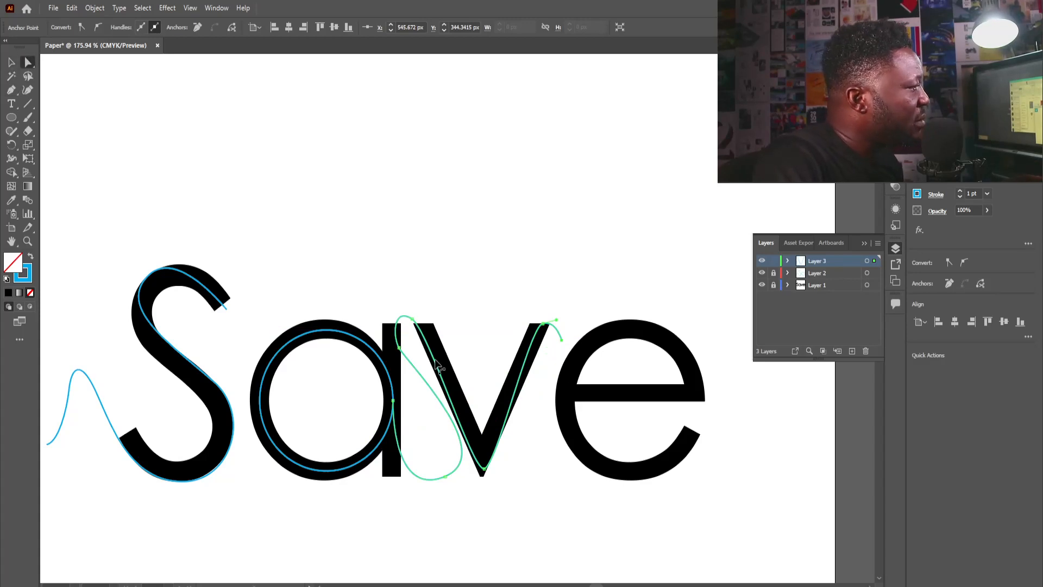
pyautogui.click(399, 345)
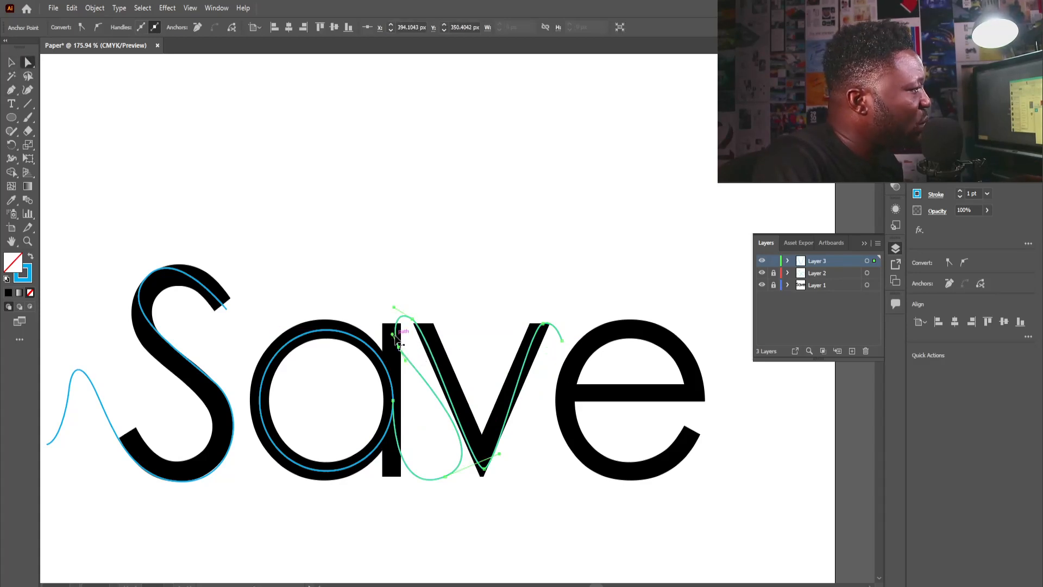
pyautogui.moveTo(392, 335); pyautogui.dragTo(436, 339)
pyautogui.click(413, 320)
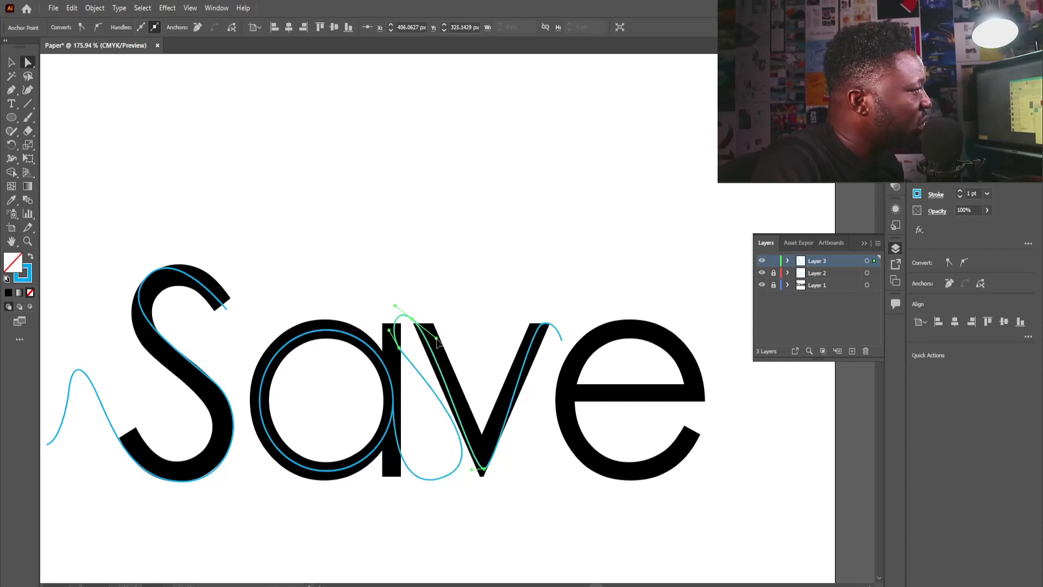
pyautogui.click(484, 468)
pyautogui.click(448, 476)
pyautogui.moveTo(496, 463); pyautogui.dragTo(468, 457)
pyautogui.click(445, 477)
pyautogui.click(414, 320)
pyautogui.moveTo(437, 338); pyautogui.dragTo(434, 341)
pyautogui.click(465, 482)
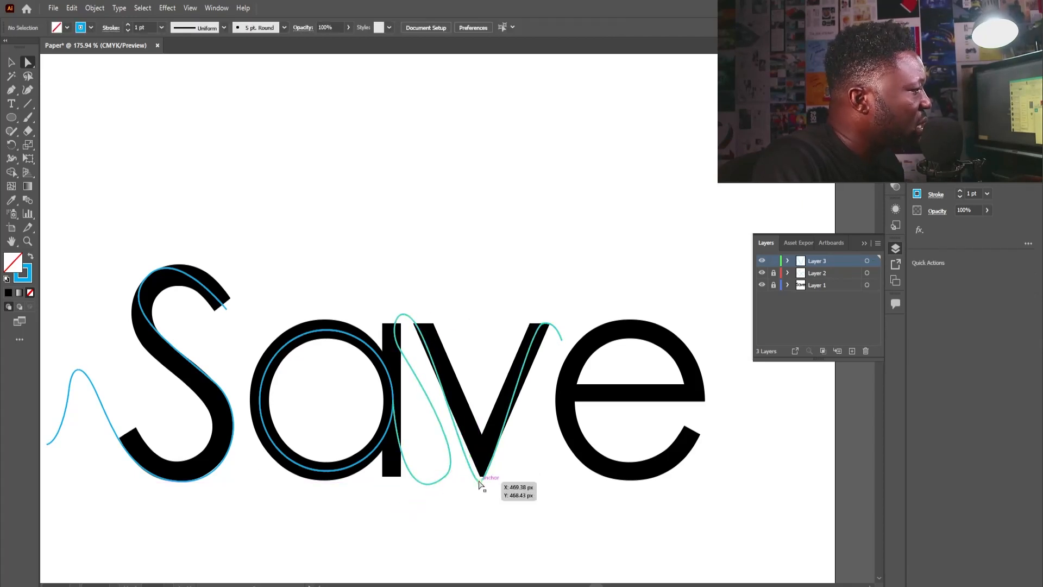
# Refine the handles around the v's bottom point and the lower curve of the a's stem.
pyautogui.click(479, 481)
pyautogui.moveTo(464, 481); pyautogui.dragTo(479, 454)
pyautogui.click(445, 476)
pyautogui.moveTo(405, 360); pyautogui.dragTo(414, 370)
pyautogui.moveTo(396, 509); pyautogui.dragTo(398, 504)
# Unlock Layer 1 and move the Save lettering slightly left so the e sits closer to the traced v.
pyautogui.press('v')
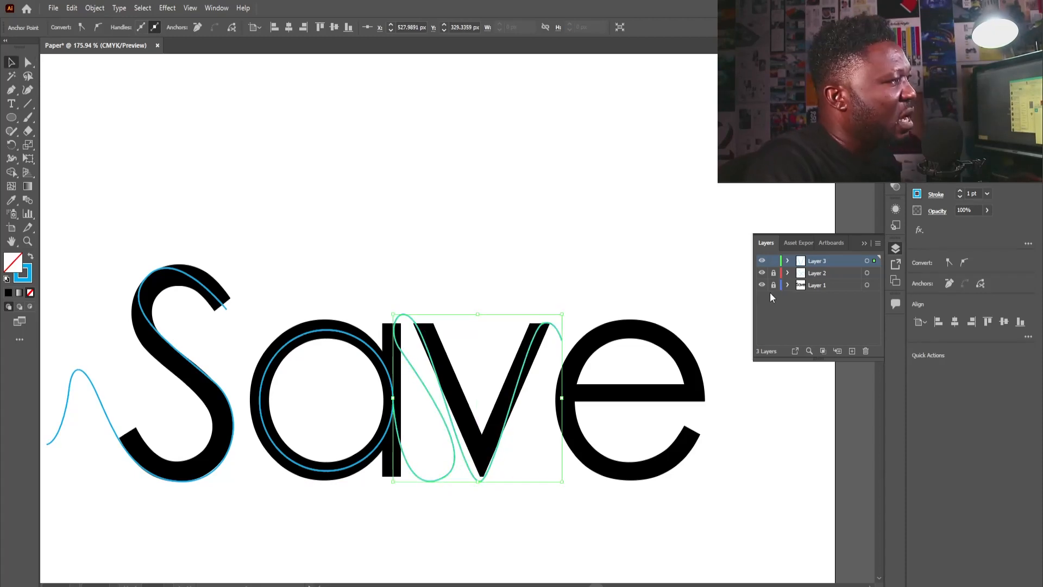
pyautogui.click(668, 350)
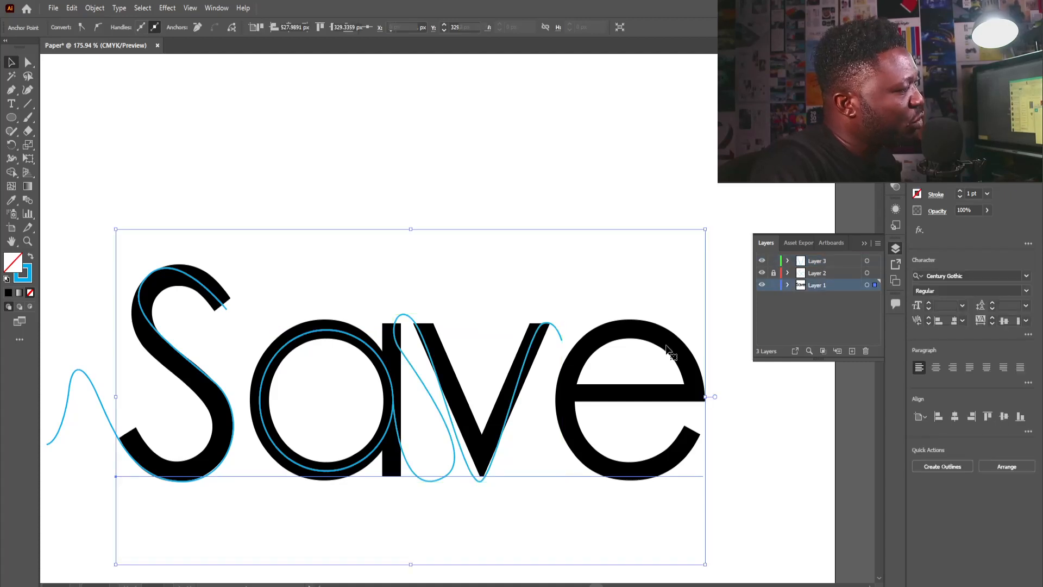
pyautogui.moveTo(667, 349); pyautogui.dragTo(646, 349)
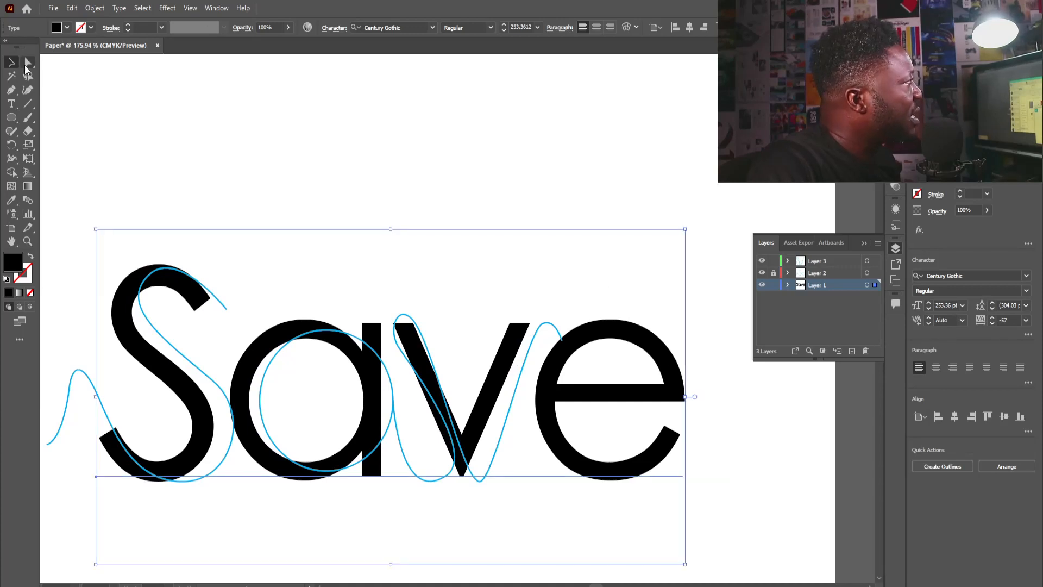
# Move the v path's end anchor left and continue the curved path along the e's crossbar, over its top and around its lower bowl.
pyautogui.click(28, 62)
pyautogui.moveTo(563, 341); pyautogui.dragTo(549, 344)
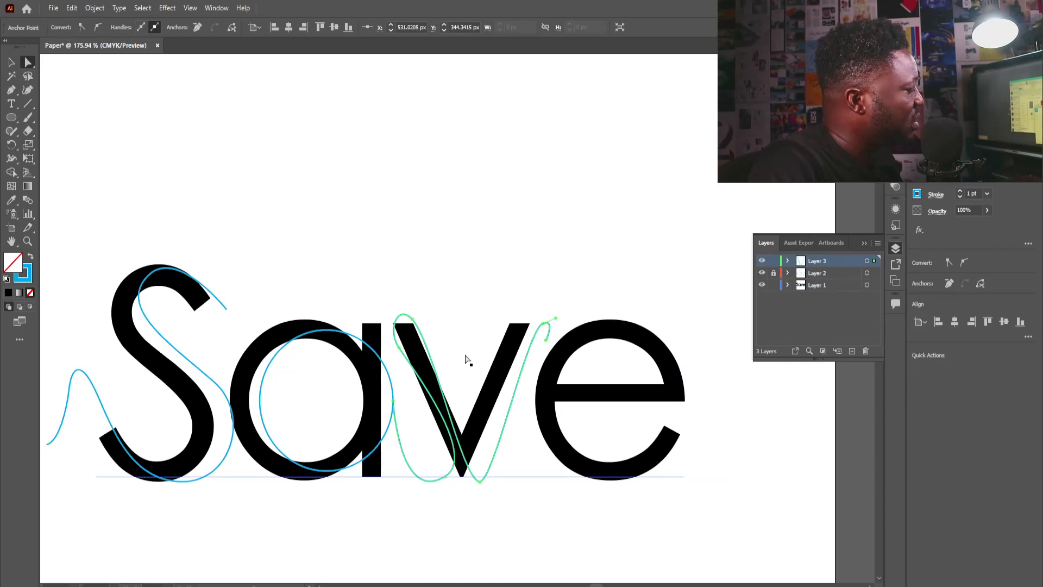
pyautogui.press('p')
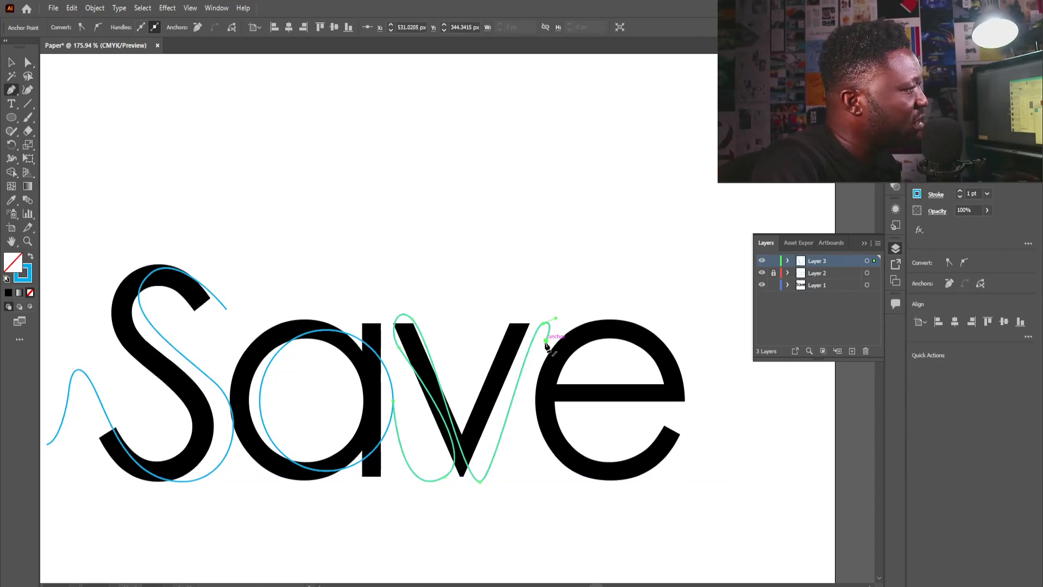
pyautogui.moveTo(545, 341)
pyautogui.mouseDown()
pyautogui.moveTo(517, 414)
pyautogui.moveTo(553, 373)
pyautogui.mouseUp()
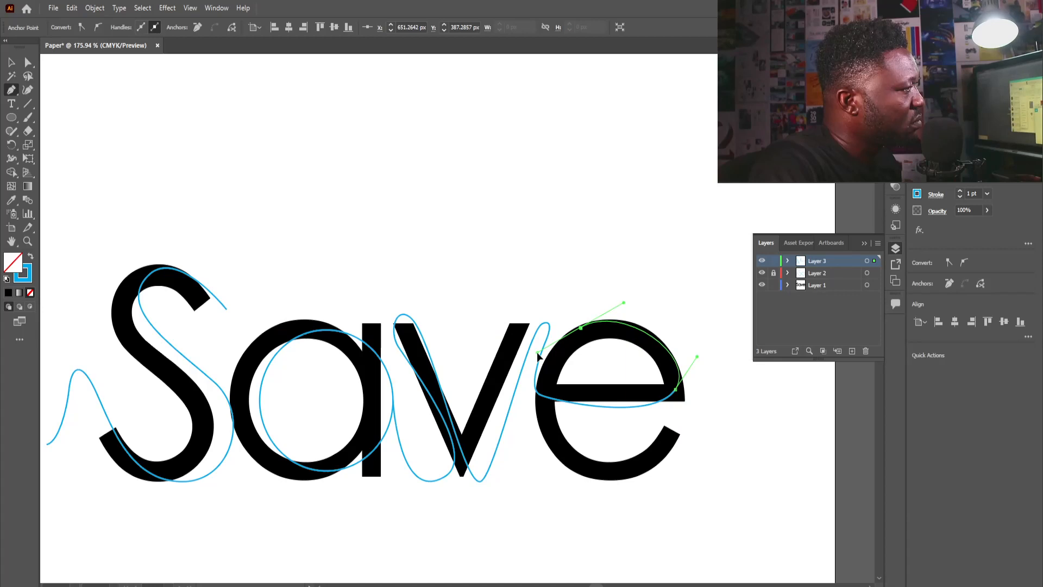
pyautogui.moveTo(537, 353); pyautogui.dragTo(537, 354)
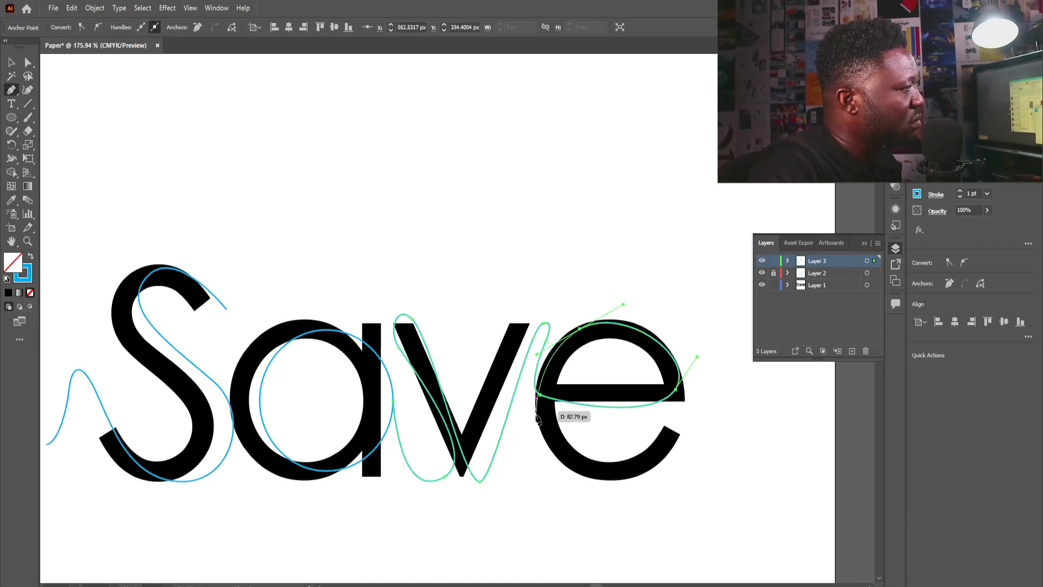
pyautogui.moveTo(542, 440); pyautogui.dragTo(563, 471)
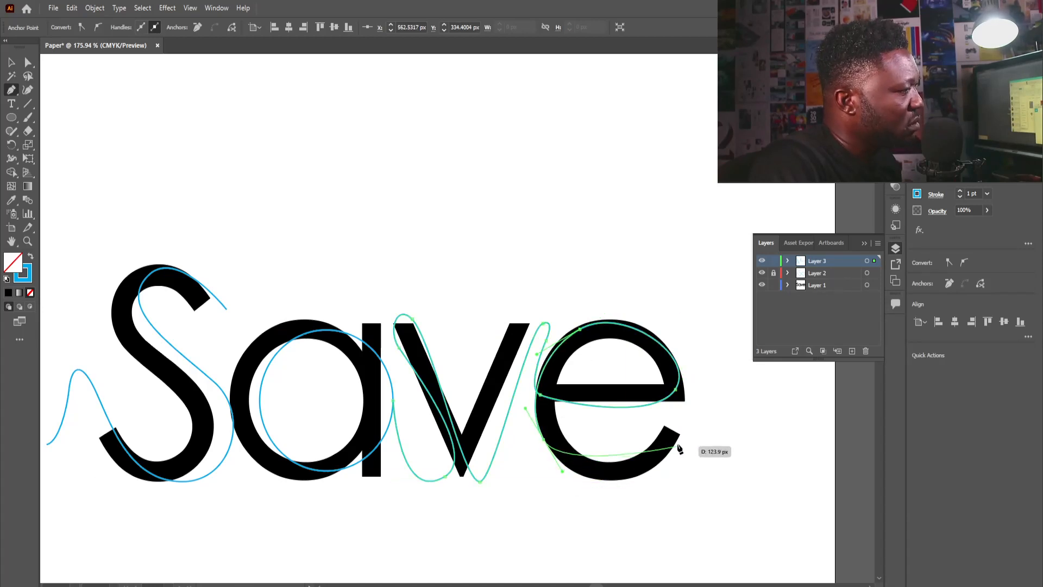
pyautogui.moveTo(680, 434); pyautogui.dragTo(728, 354)
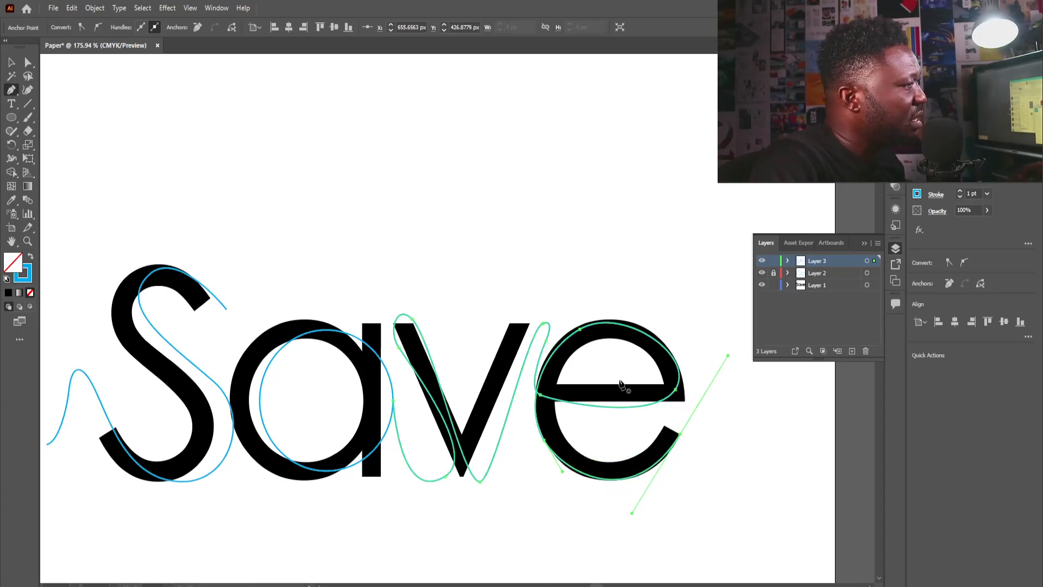
# Adjust the direction handles where the v's hook flows into the e's crossbar to smooth the connecting curve.
pyautogui.click(28, 63)
pyautogui.click(28, 63)
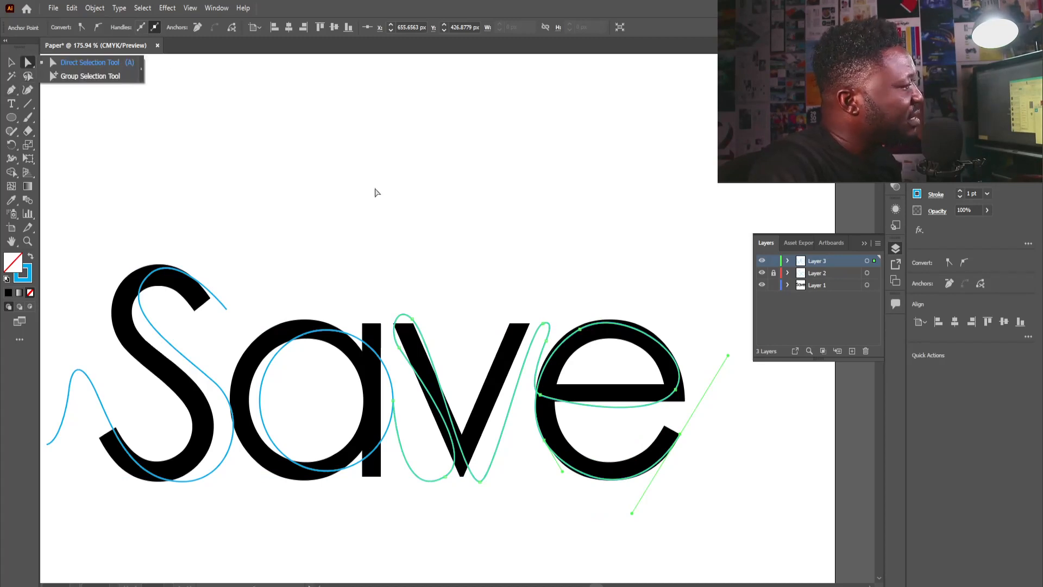
pyautogui.click(545, 341)
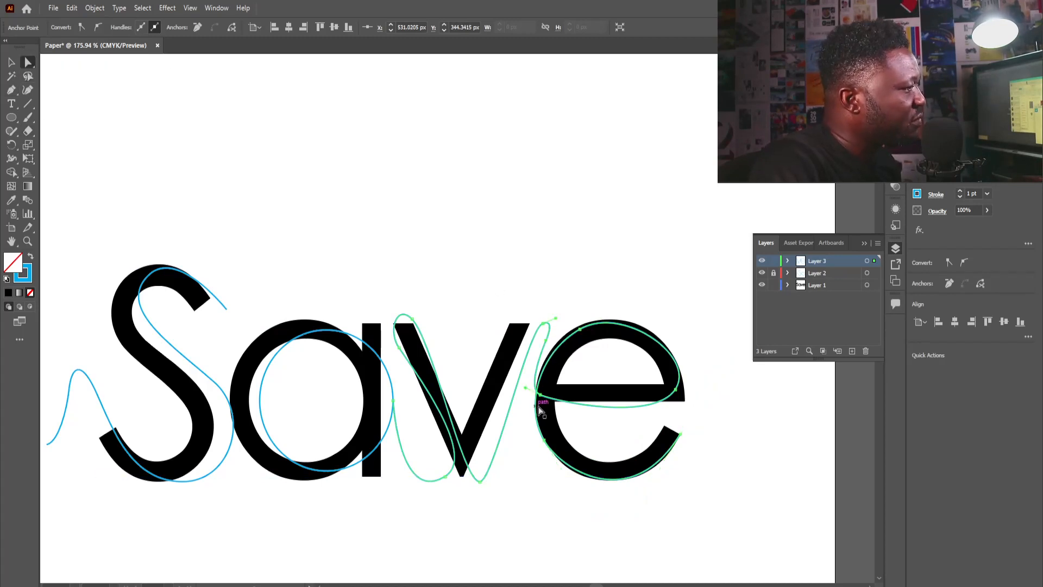
pyautogui.moveTo(525, 388); pyautogui.dragTo(519, 382)
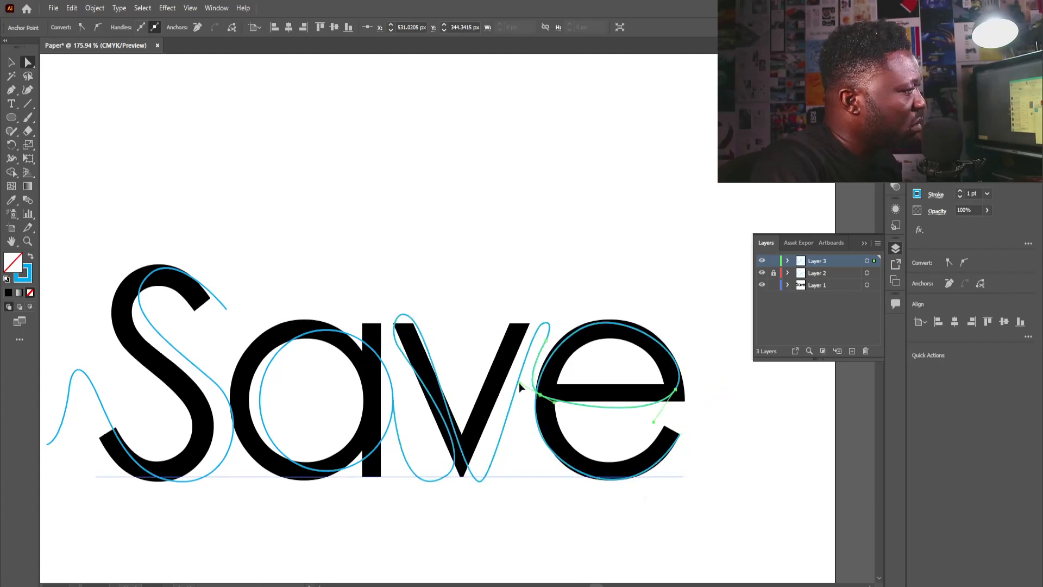
pyautogui.moveTo(552, 318); pyautogui.dragTo(556, 314)
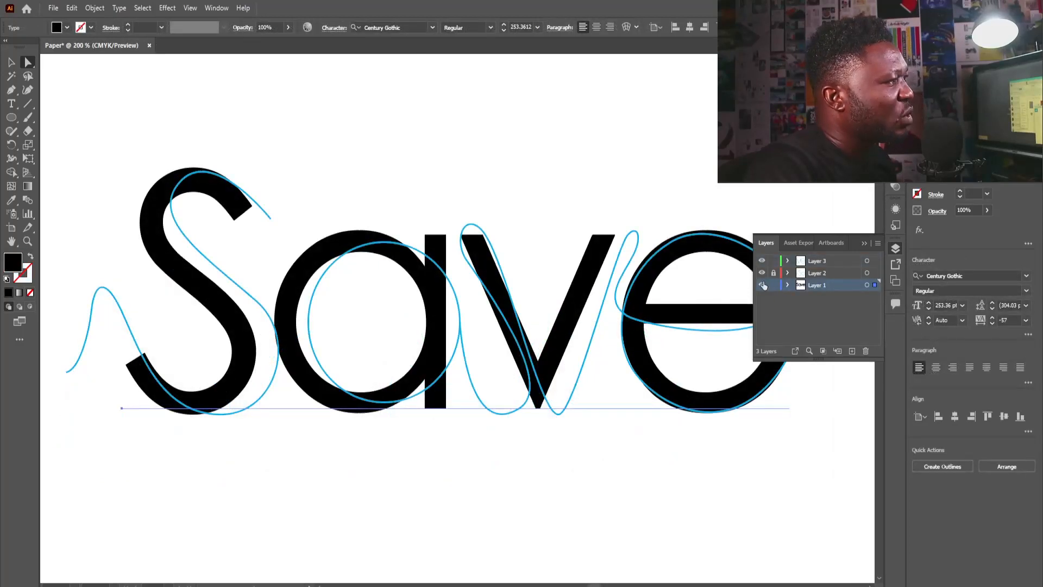
# Hide Layer 1 and, with Layer 2 unlocked, move the S path slightly right toward the a.
pyautogui.click(762, 284)
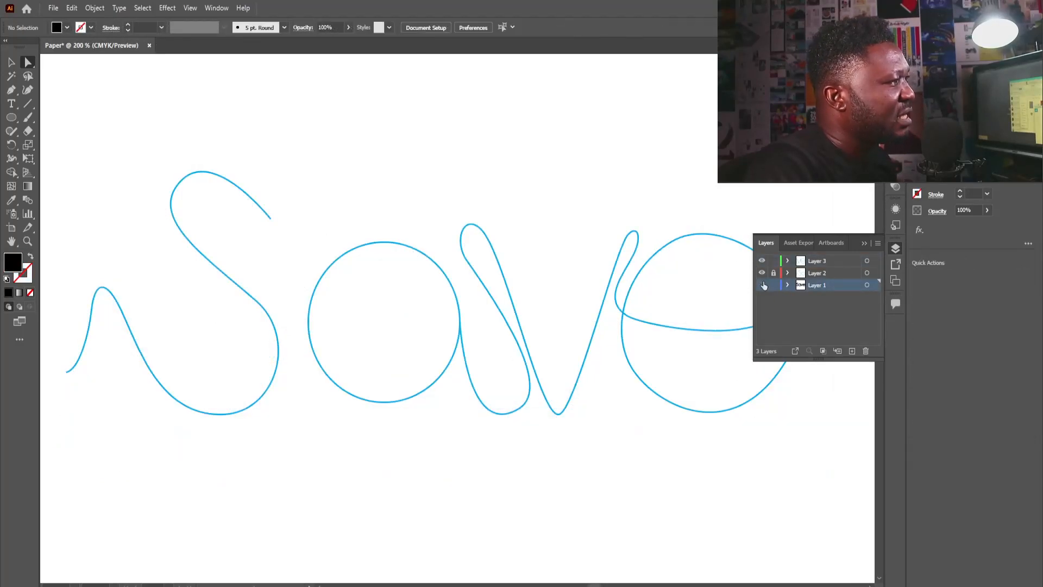
pyautogui.hotkey('ctrl', '0')
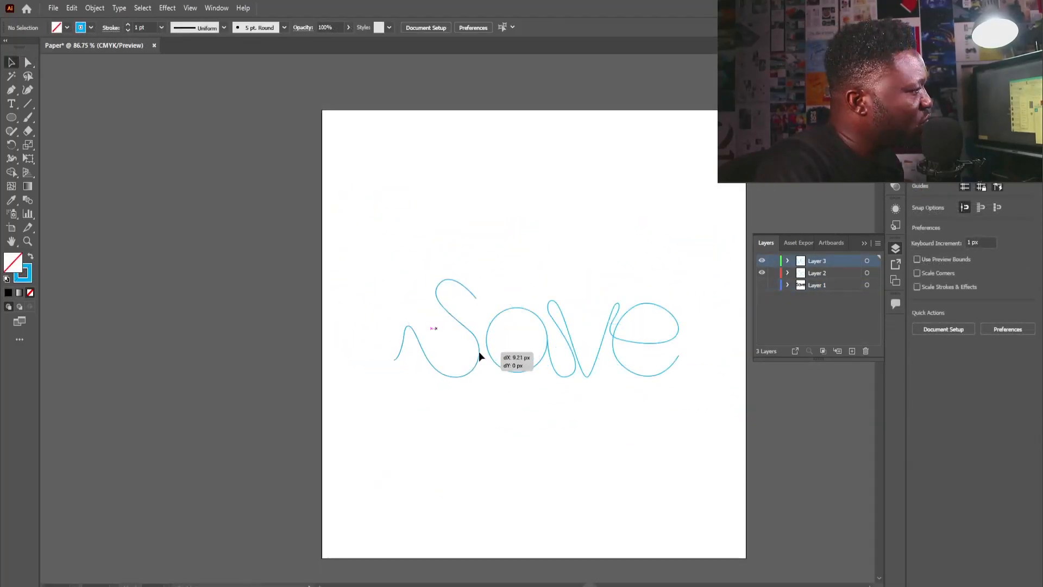
pyautogui.moveTo(478, 351); pyautogui.dragTo(481, 356)
# Select all the traced paths and set their stroke colour to the grey swatch C=0 M=0 Y=0 K=40.
pyautogui.moveTo(338, 245); pyautogui.dragTo(706, 446)
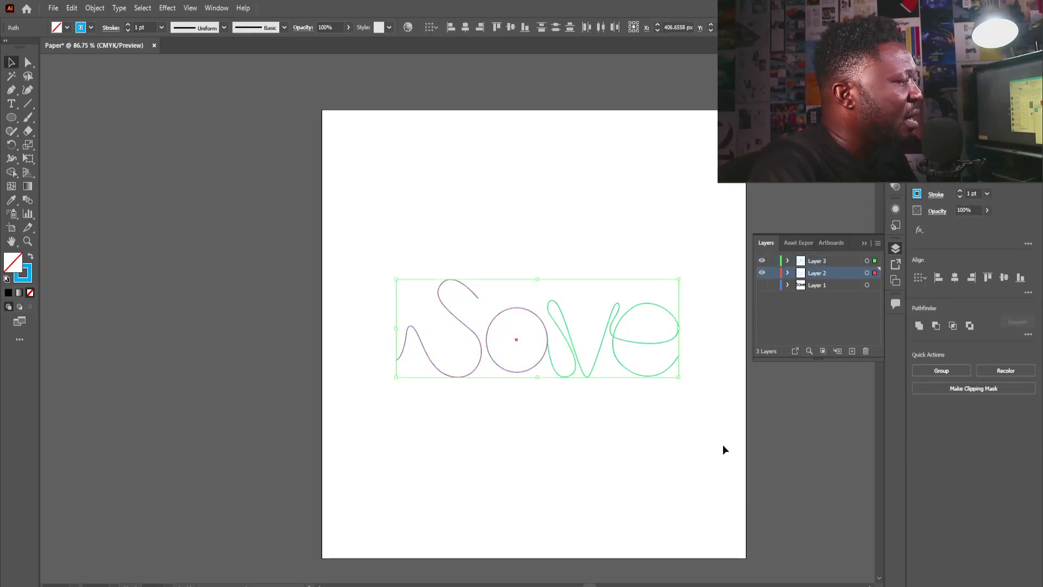
pyautogui.click(91, 28)
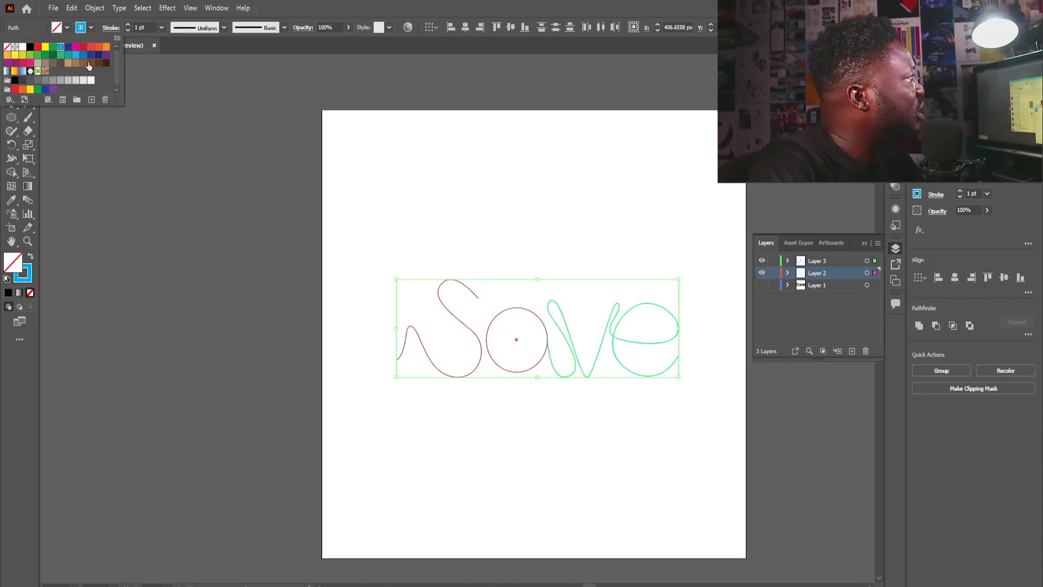
pyautogui.click(61, 81)
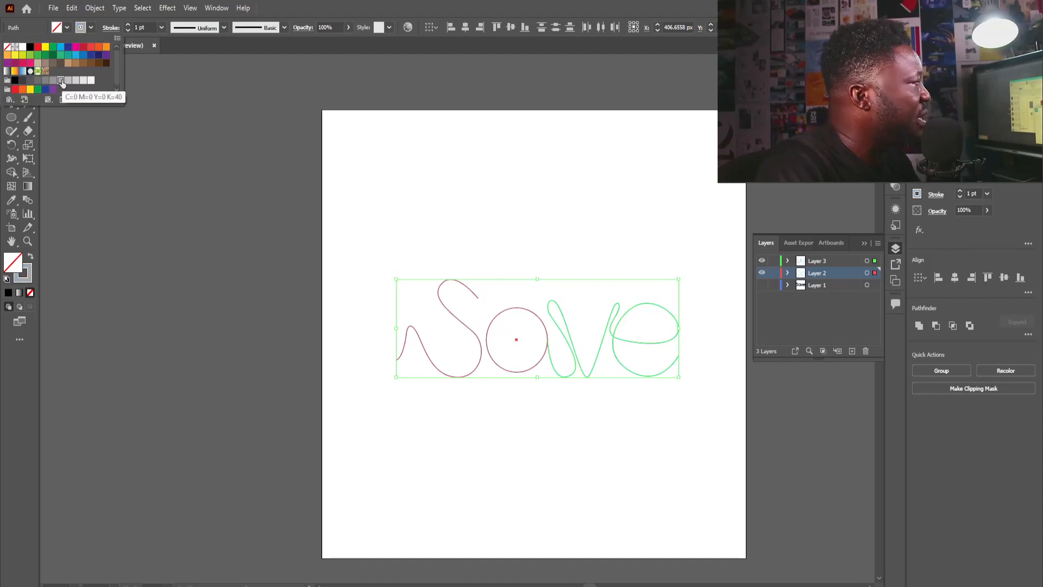
# Set the traced paths' stroke to a slightly darker grey at 0.5 pt, and expand their fill and stroke.
pyautogui.click(53, 81)
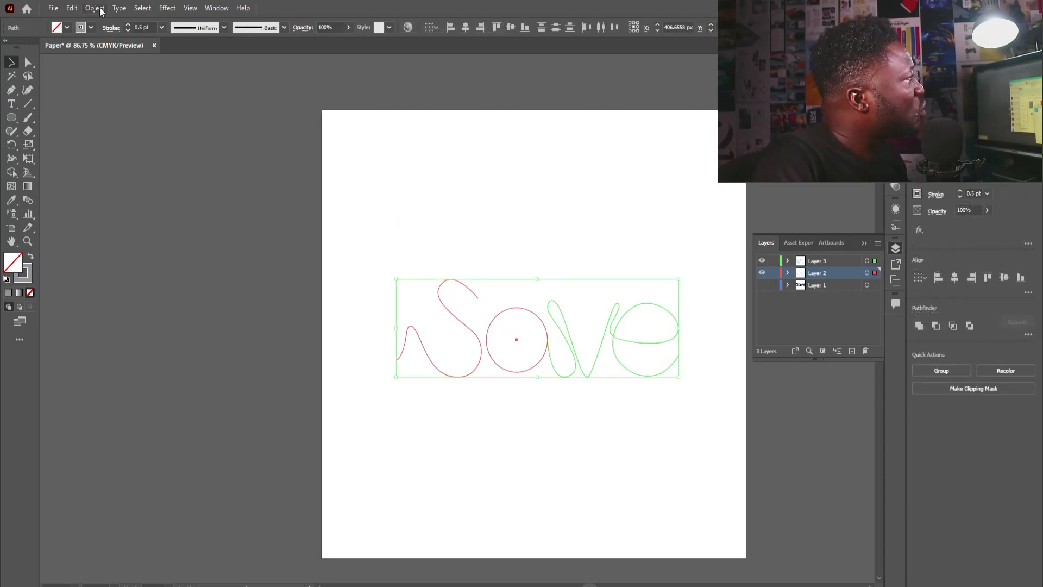
pyautogui.click(94, 8)
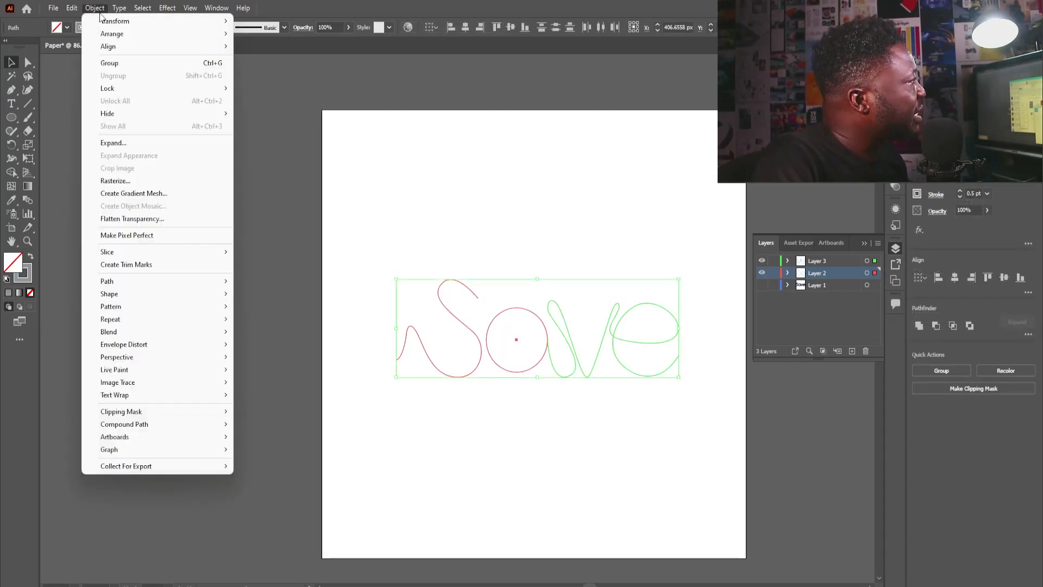
pyautogui.click(125, 143)
pyautogui.moveTo(810, 187); pyautogui.dragTo(420, 188)
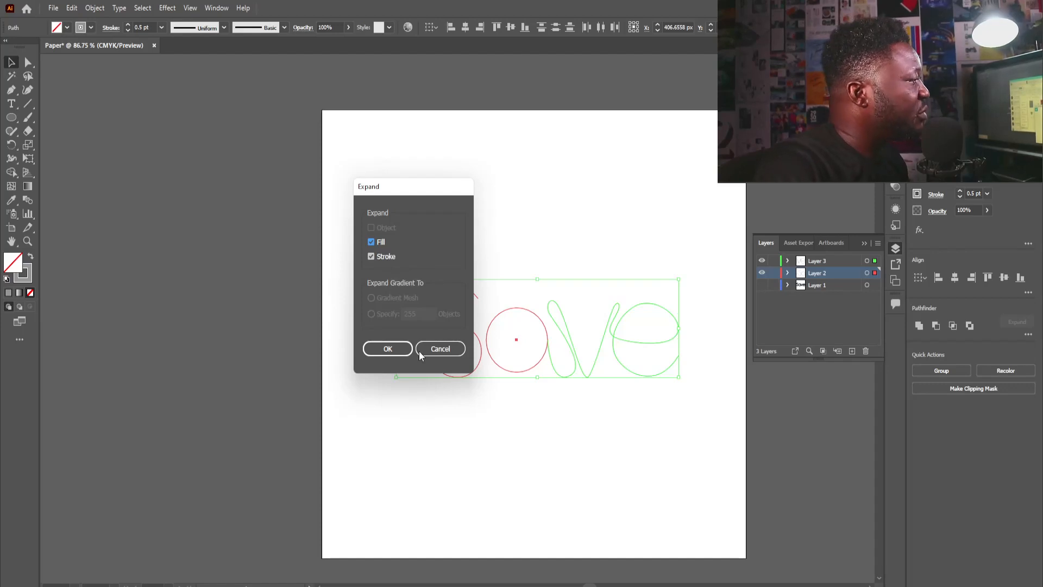
pyautogui.click(389, 350)
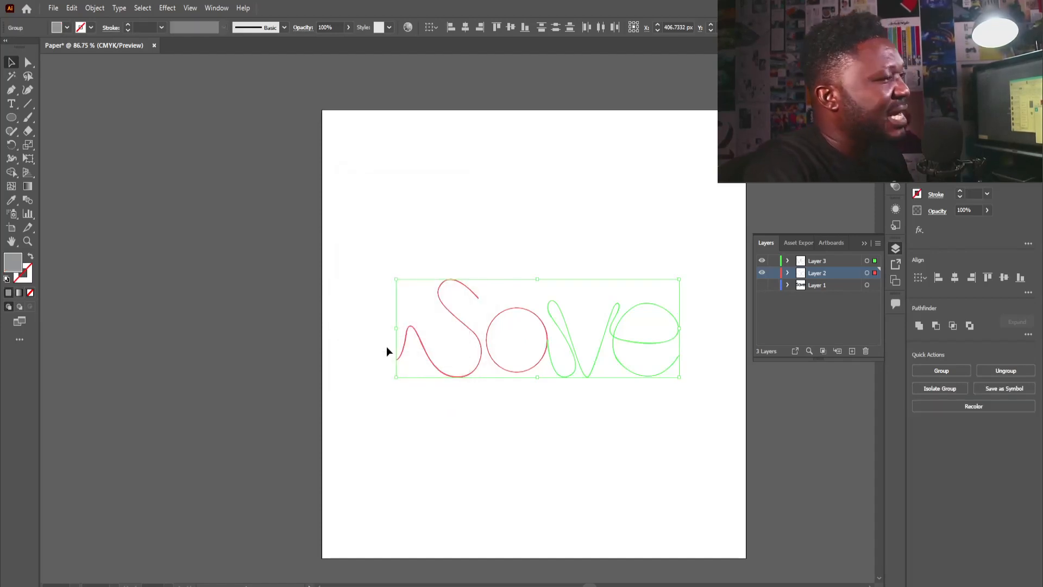
# Unite the expanded letter shapes and fill the result with the lightest grey swatch.
pyautogui.click(919, 327)
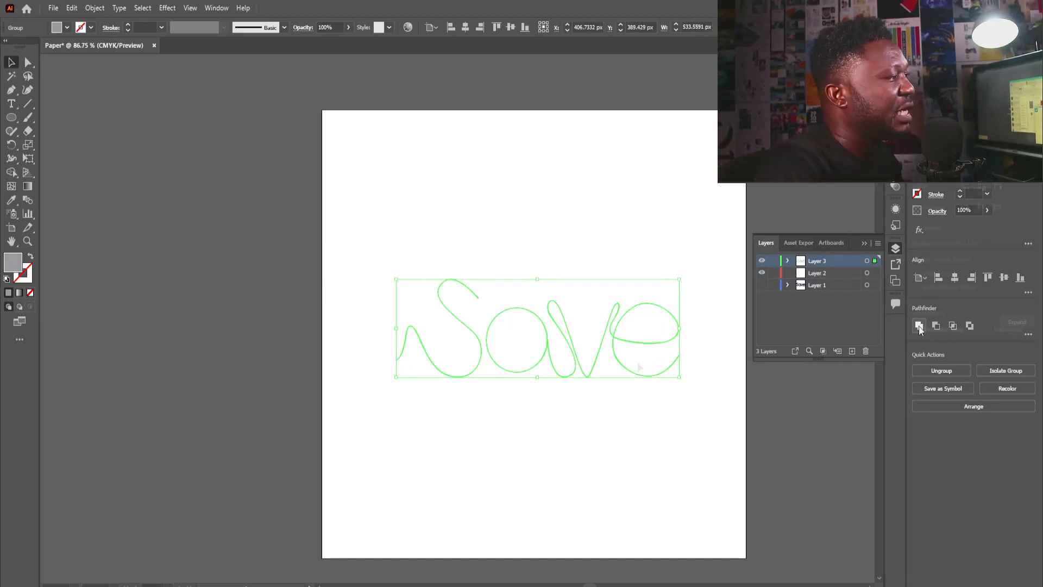
pyautogui.click(67, 27)
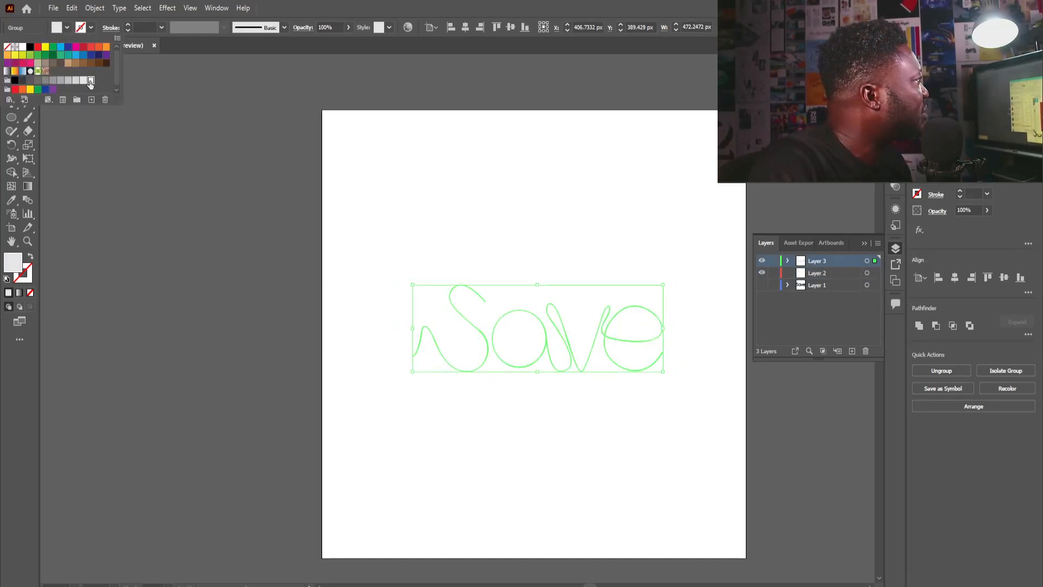
pyautogui.click(90, 81)
# Apply the classic 3D Extrude & Bevel effect to the whole lettering, with rotation angles of -15°, -24° and 5°.
pyautogui.click(480, 206)
pyautogui.moveTo(361, 230); pyautogui.dragTo(787, 422)
pyautogui.click(168, 9)
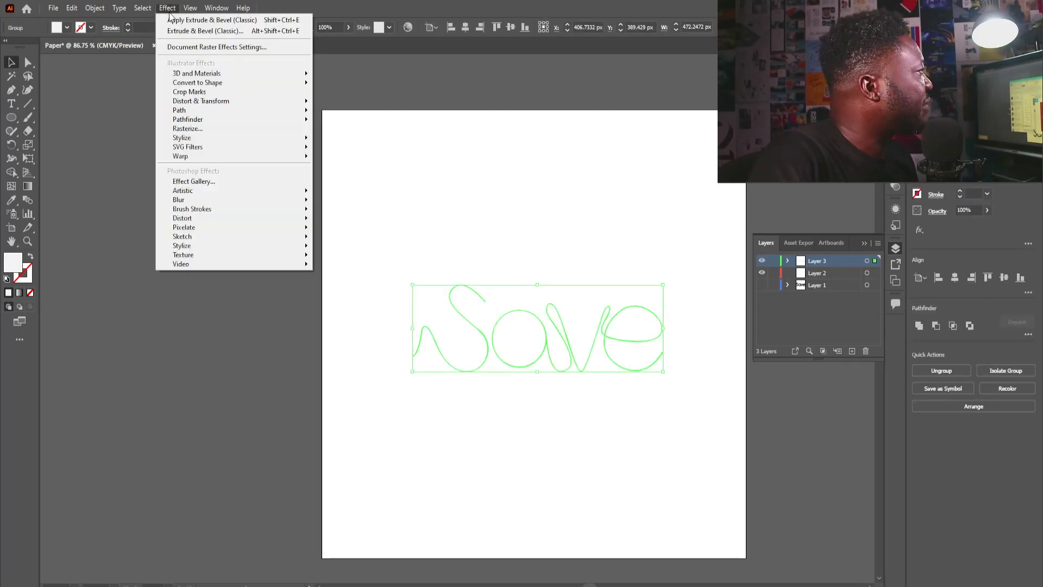
pyautogui.moveTo(274, 75)
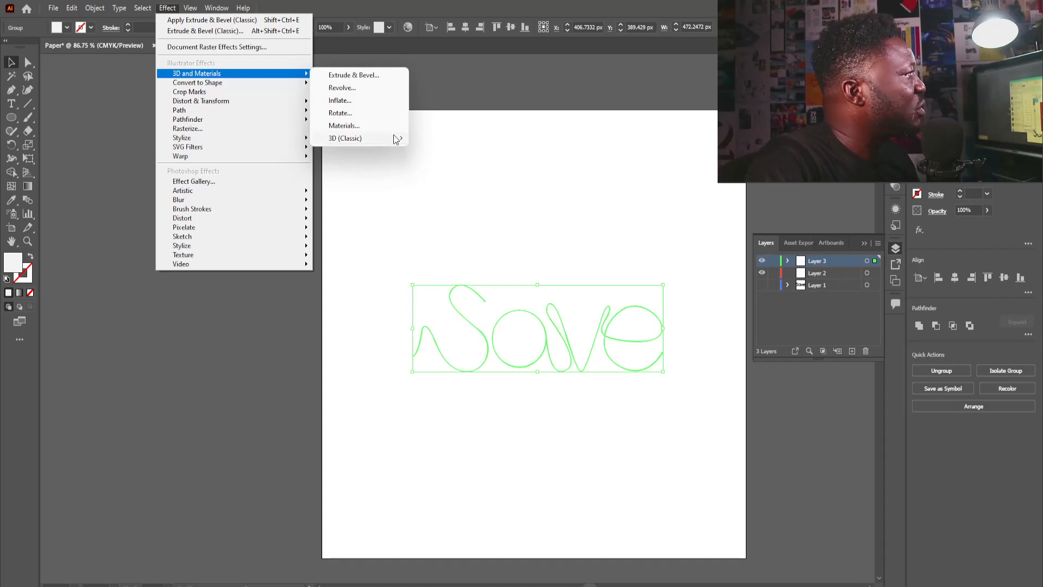
pyautogui.moveTo(393, 139)
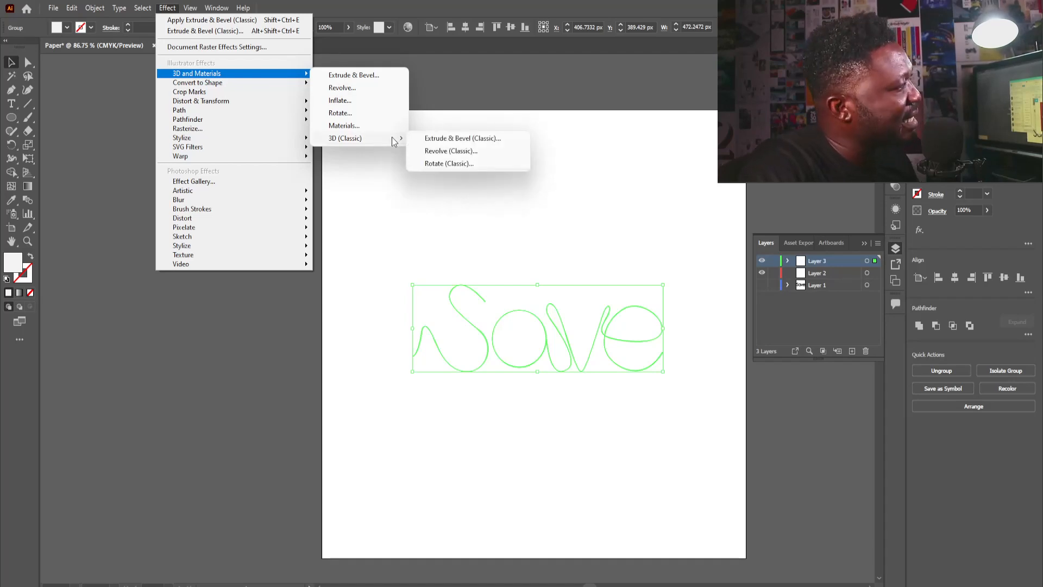
pyautogui.click(457, 139)
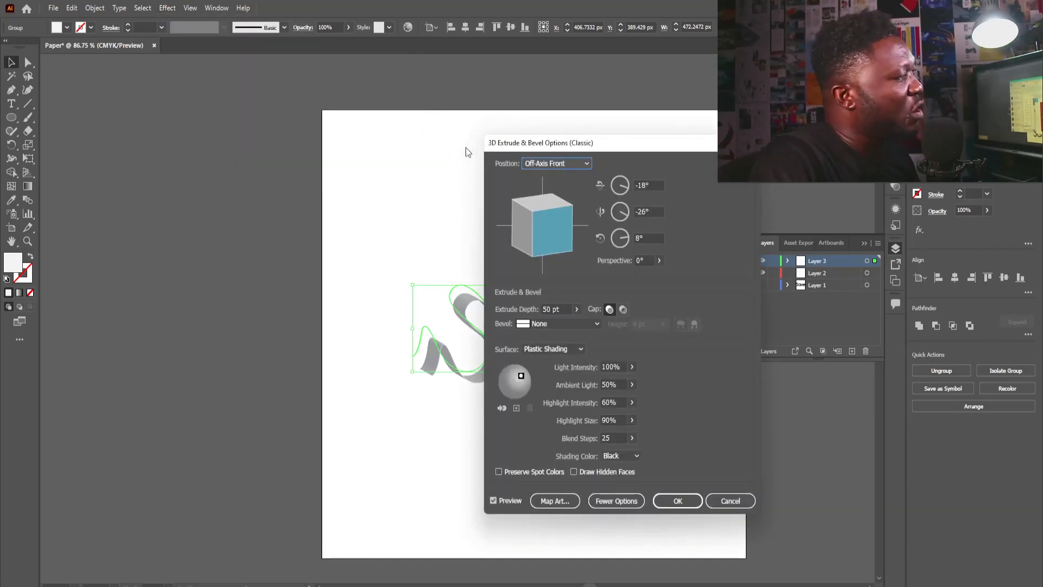
pyautogui.moveTo(570, 141); pyautogui.dragTo(685, 127)
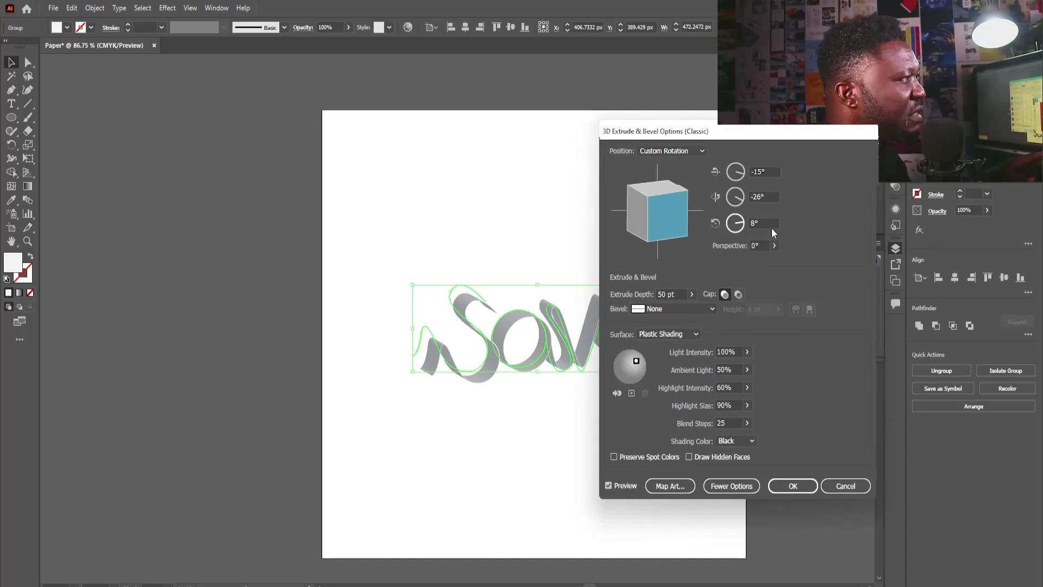
pyautogui.click(763, 196)
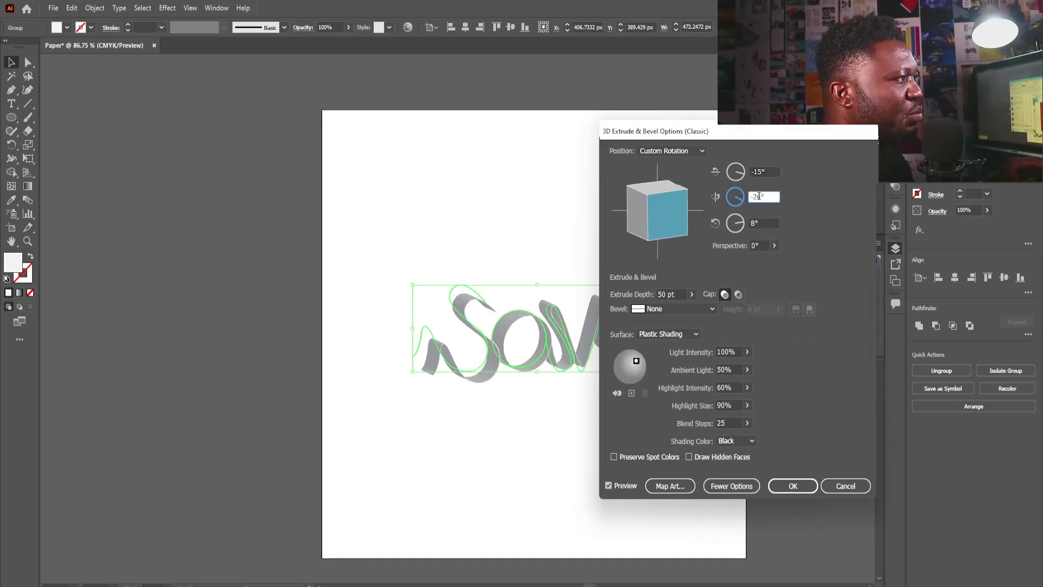
pyautogui.write('-24')
pyautogui.click(757, 223)
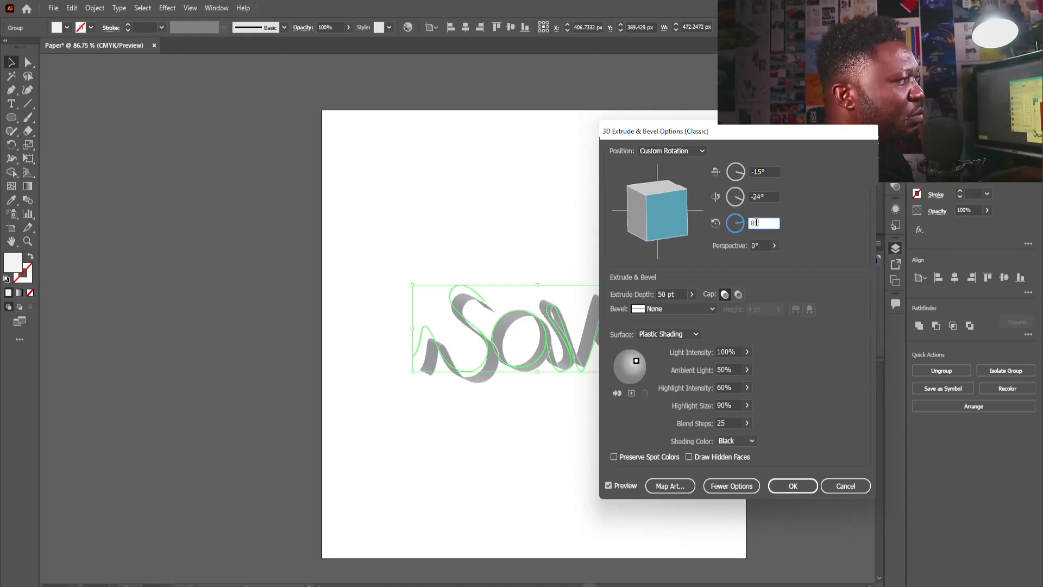
pyautogui.write('5')
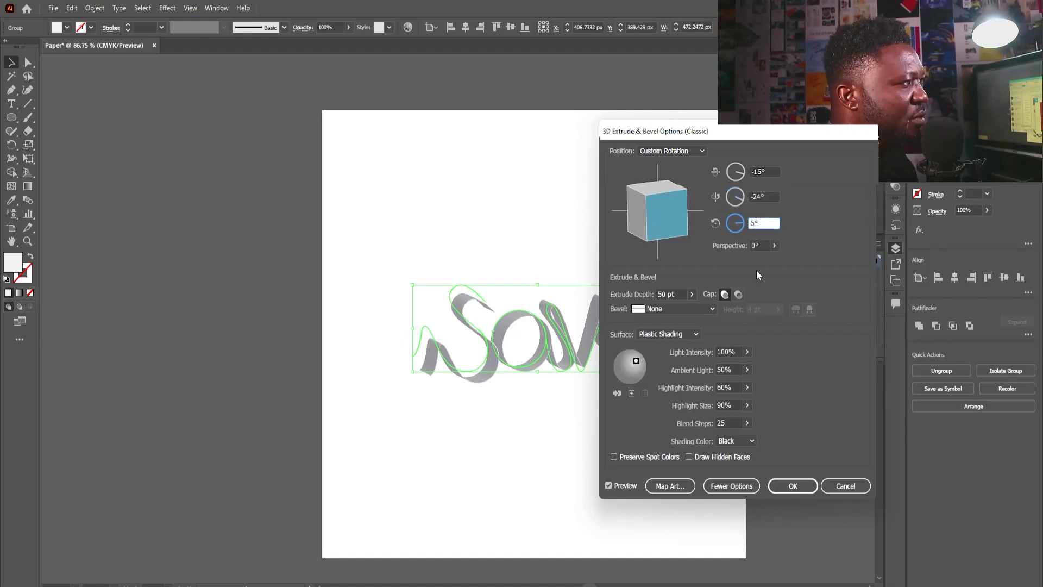
# Turn the extrusion's cap off for a hollow appearance and set the extrude depth to 40 pt.
pyautogui.click(740, 294)
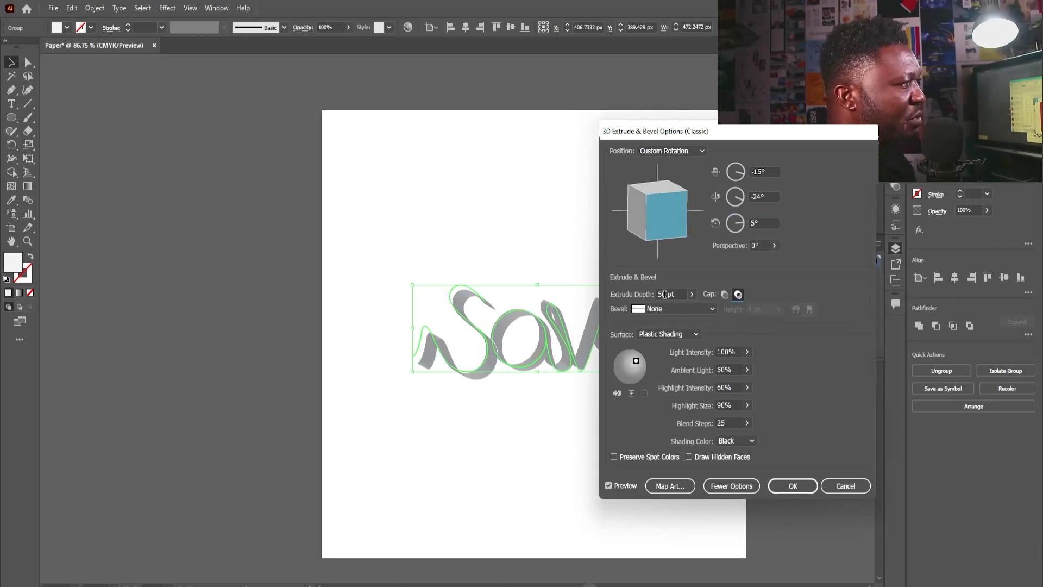
pyautogui.moveTo(664, 295); pyautogui.dragTo(655, 293)
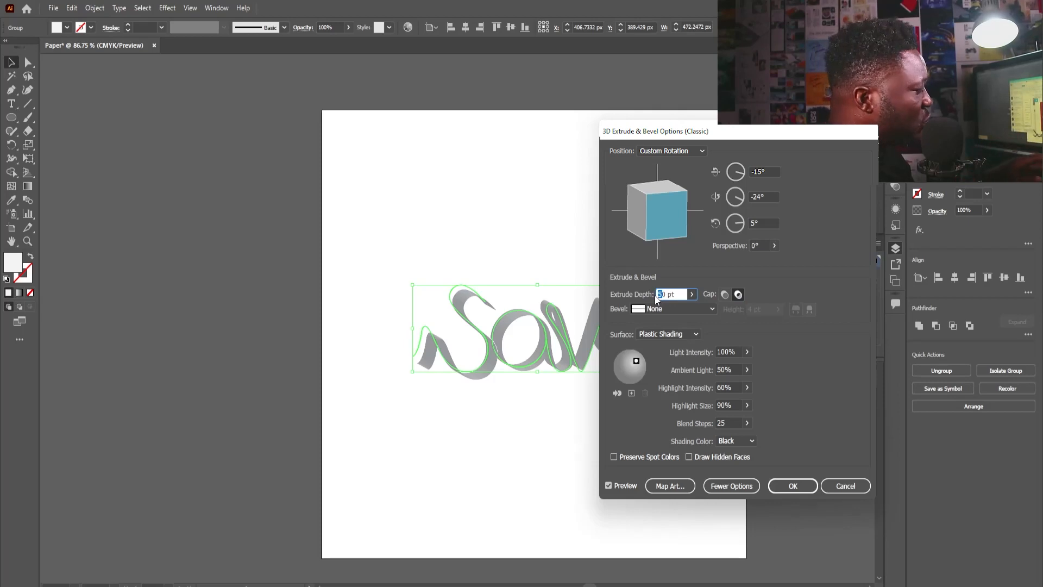
pyautogui.write('4')
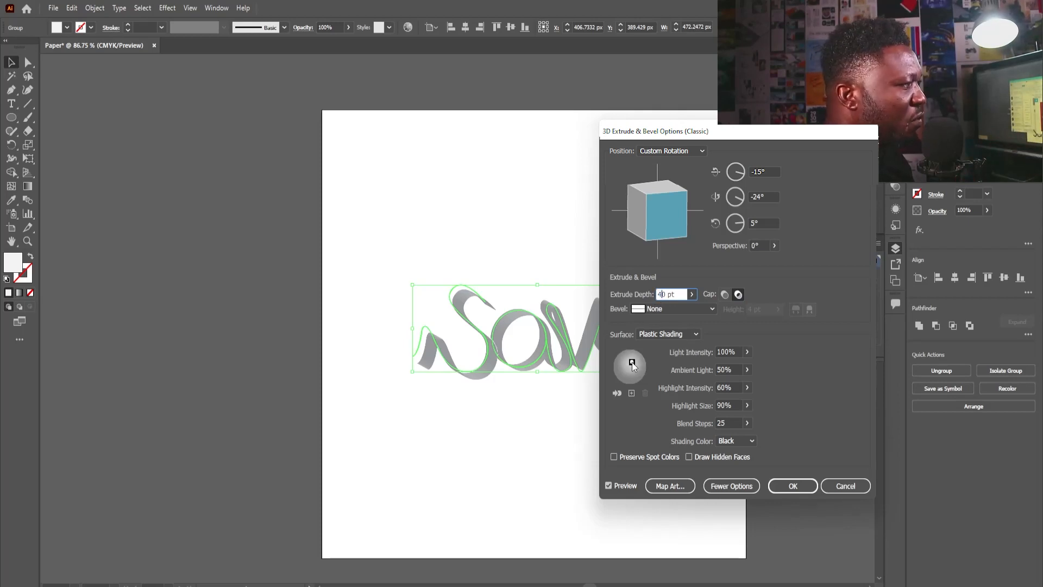
# Move the existing light to the top edge of the shading sphere and add a second light at its upper-left edge.
pyautogui.moveTo(627, 347); pyautogui.dragTo(621, 351)
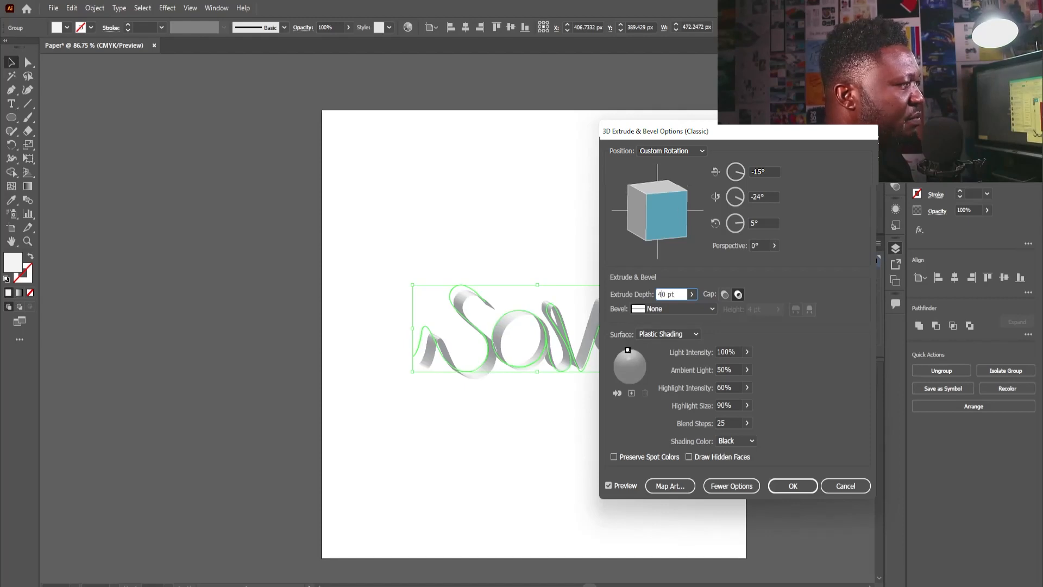
pyautogui.click(633, 393)
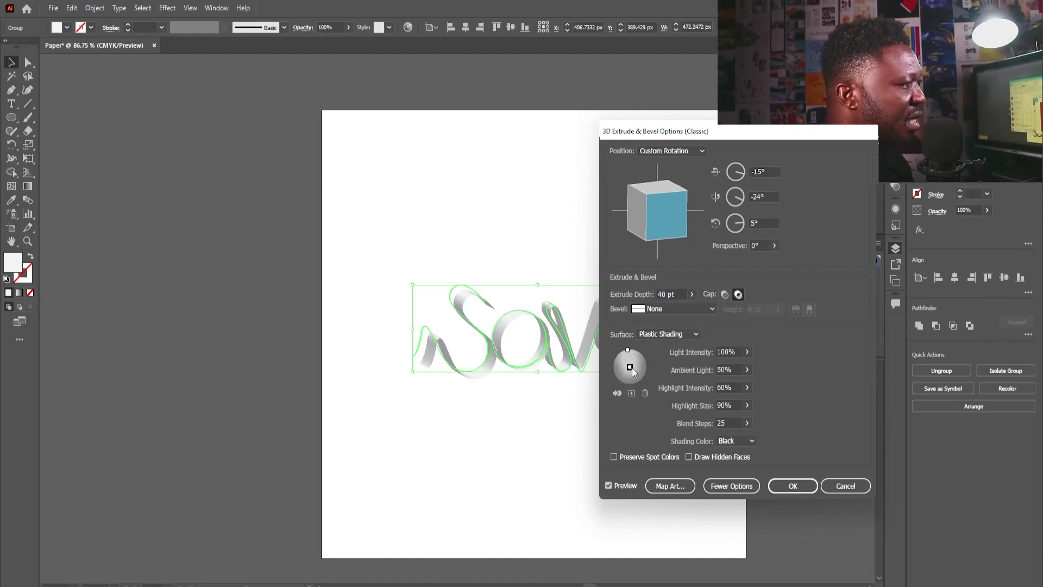
pyautogui.moveTo(630, 367)
pyautogui.mouseDown()
pyautogui.moveTo(602, 371)
pyautogui.moveTo(612, 363)
pyautogui.mouseUp()
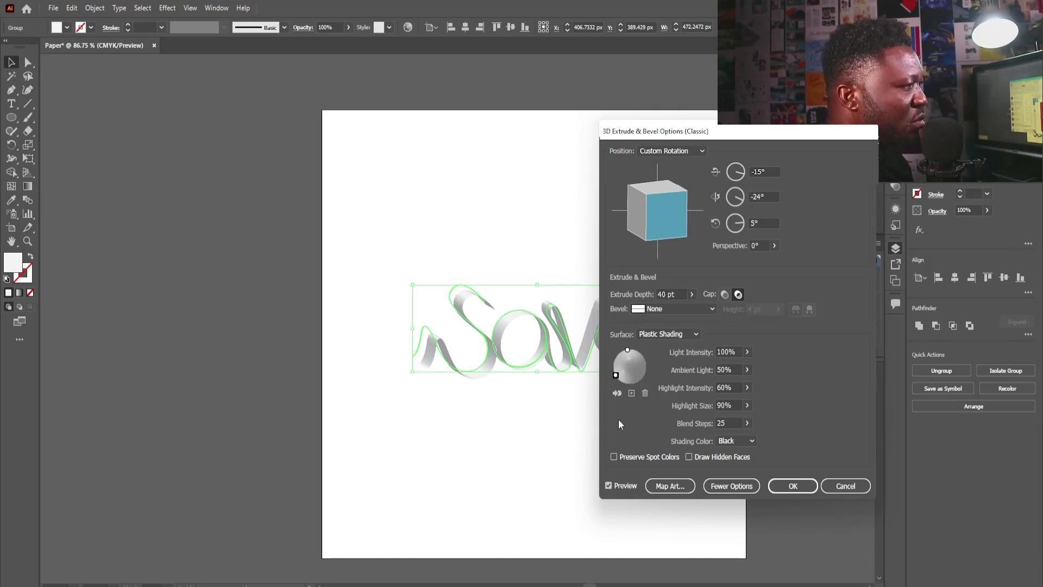
pyautogui.moveTo(616, 361); pyautogui.dragTo(614, 360)
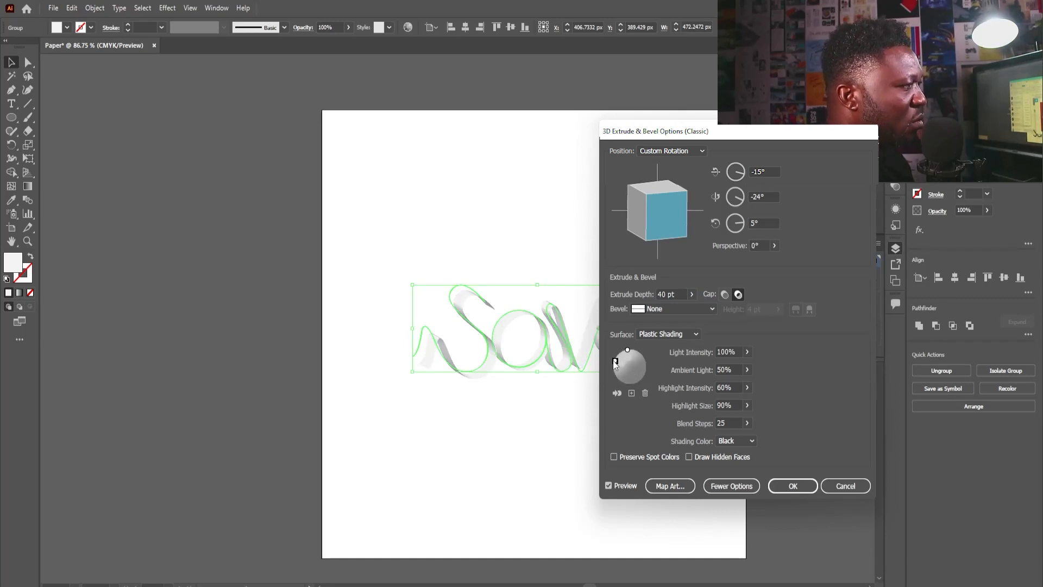
# Add three more lights and place them along the lower-right edge of the shading sphere.
pyautogui.click(630, 393)
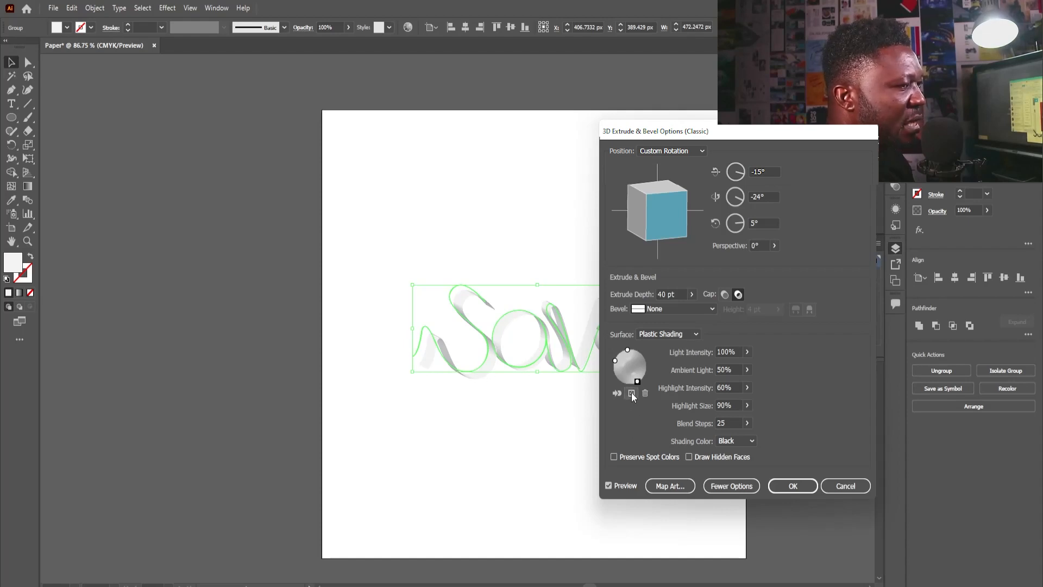
pyautogui.click(631, 393)
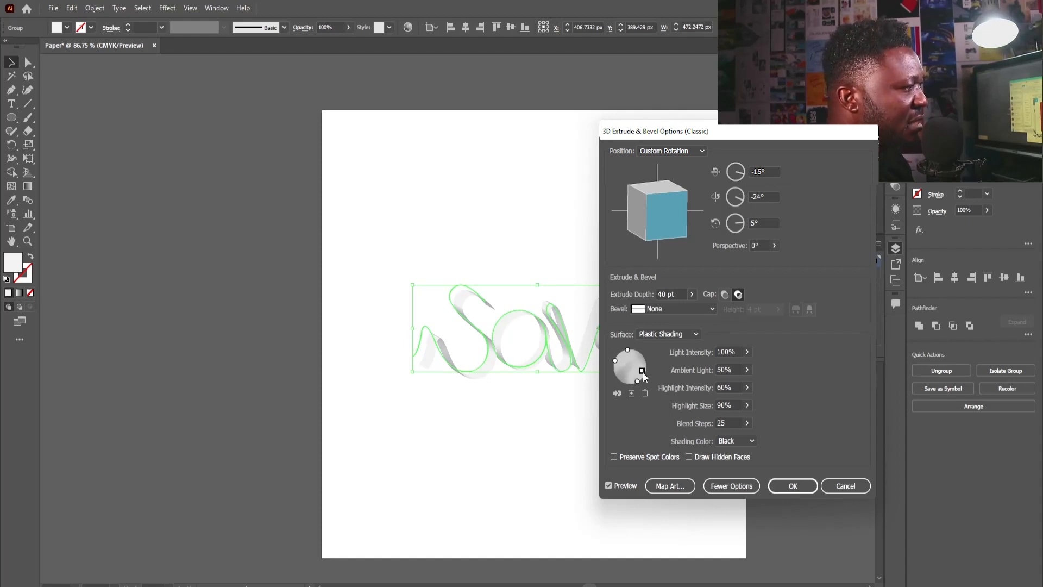
pyautogui.moveTo(642, 373); pyautogui.dragTo(647, 381)
pyautogui.click(634, 391)
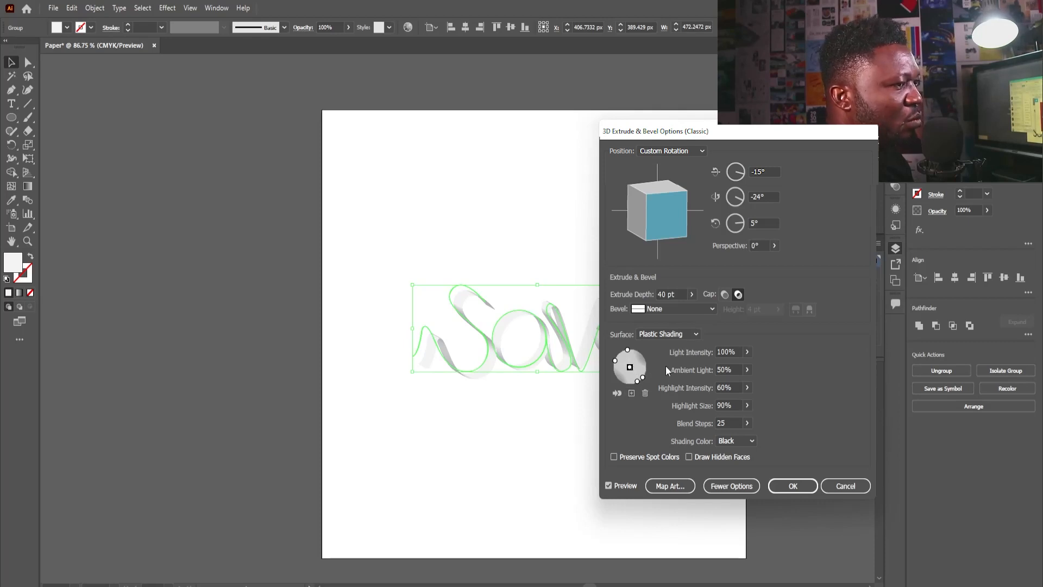
pyautogui.moveTo(630, 367); pyautogui.dragTo(646, 368)
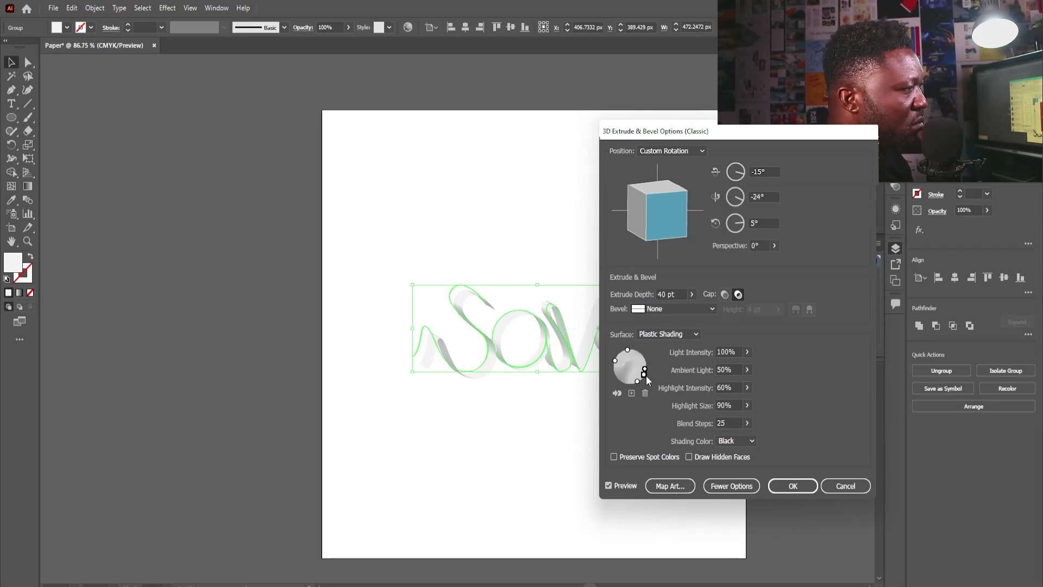
# Try an ambient light of 24% and lower it to 14%.
pyautogui.click(725, 370)
pyautogui.moveTo(726, 370); pyautogui.dragTo(715, 369)
pyautogui.write('24')
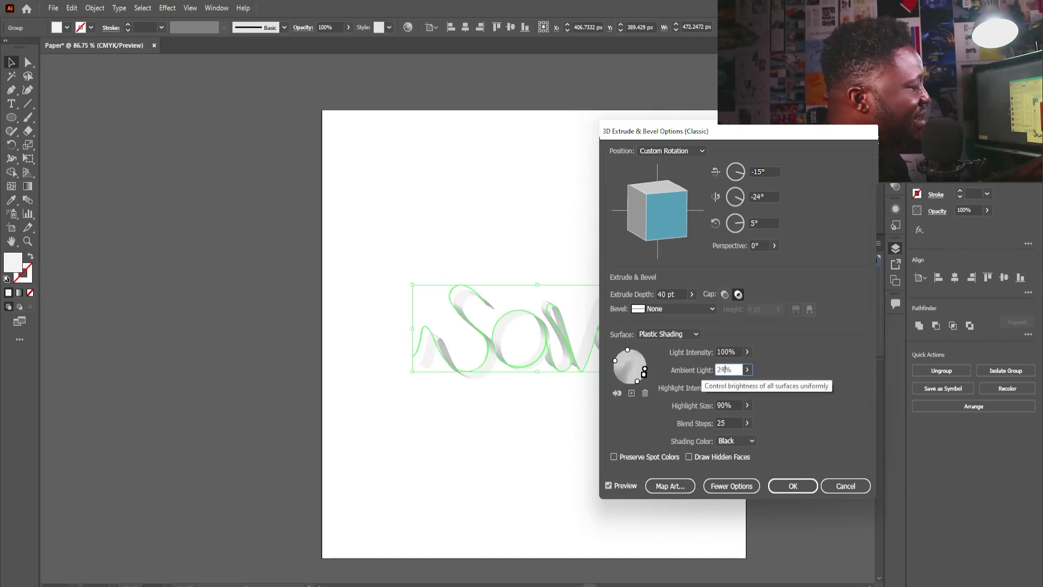
pyautogui.click(717, 388)
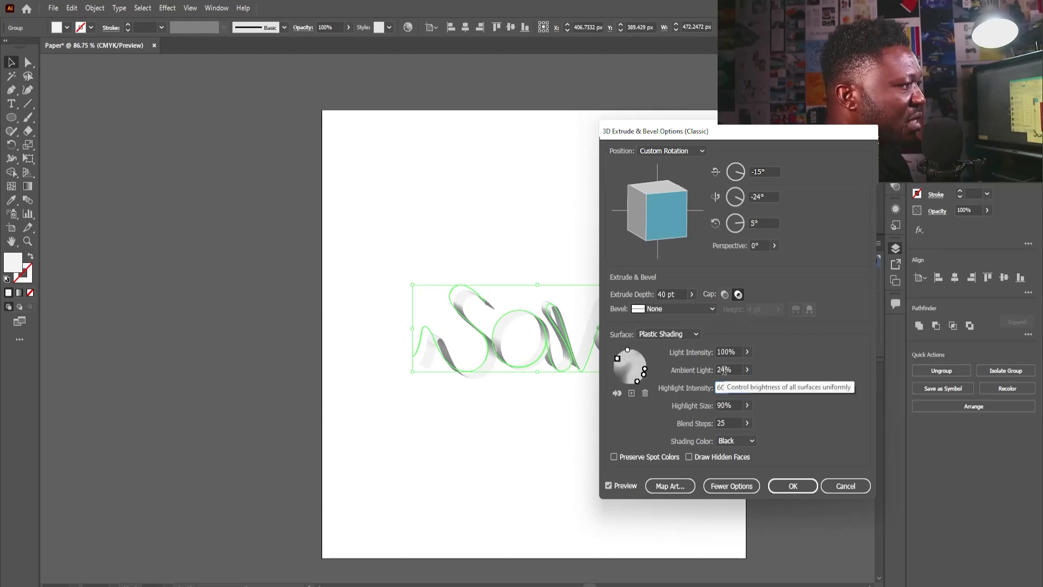
pyautogui.click(724, 370)
pyautogui.moveTo(722, 370); pyautogui.dragTo(711, 370)
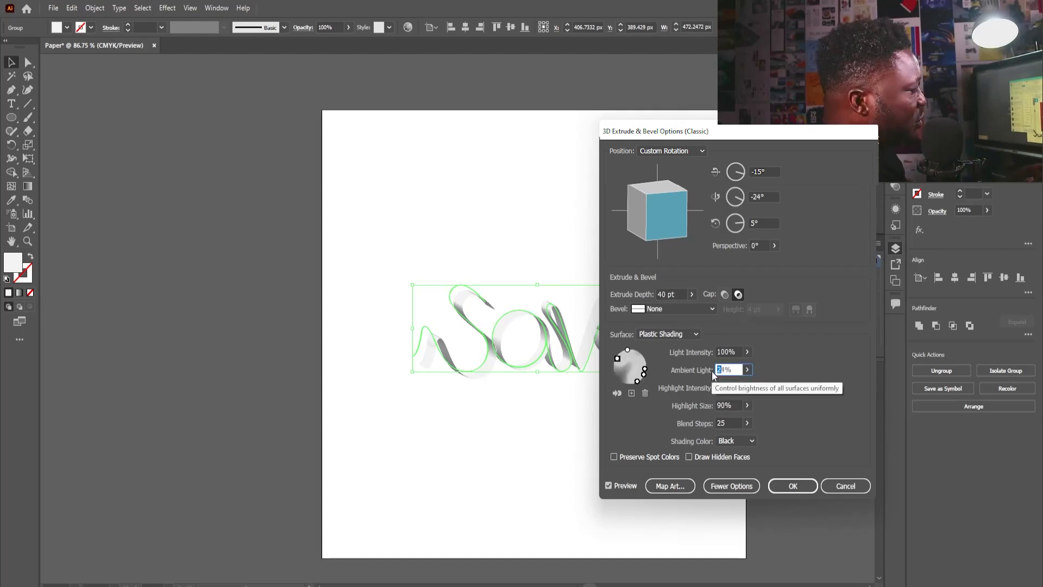
pyautogui.write('14')
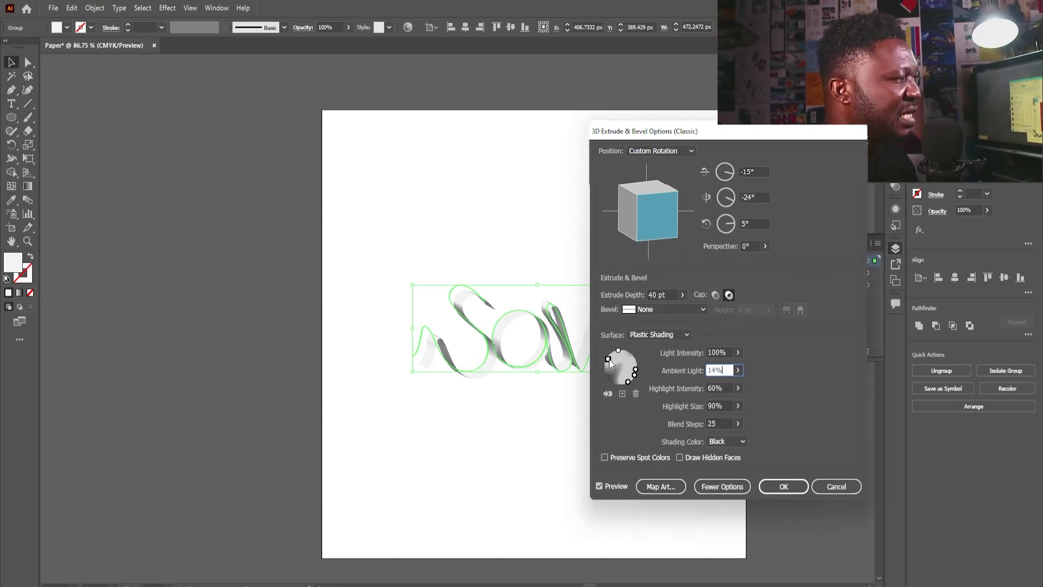
# Send the upper-left light and two lower-right lights on the shading sphere behind the object.
pyautogui.click(611, 395)
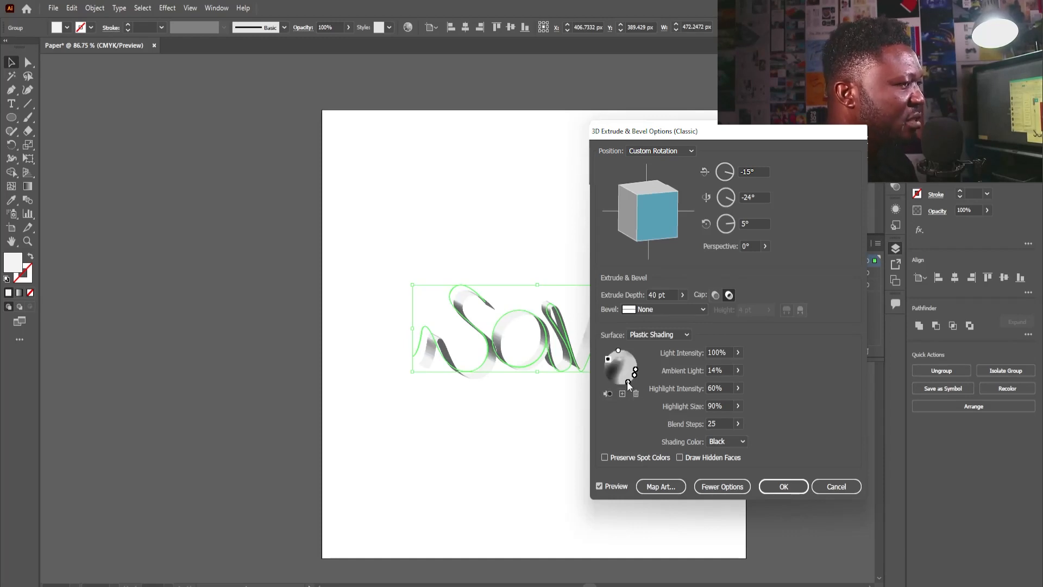
pyautogui.click(627, 382)
pyautogui.click(608, 394)
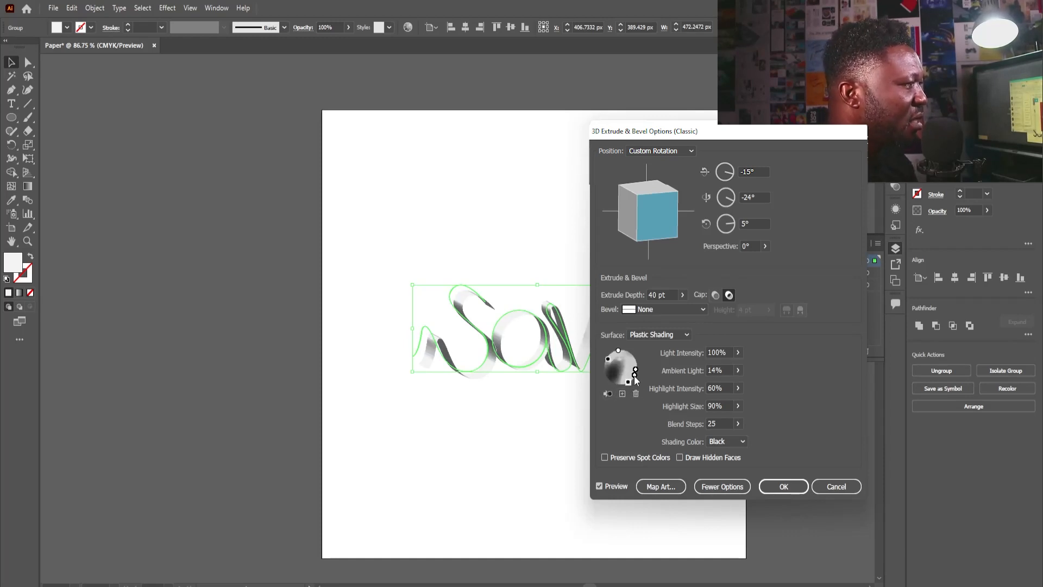
pyautogui.click(635, 374)
pyautogui.click(609, 395)
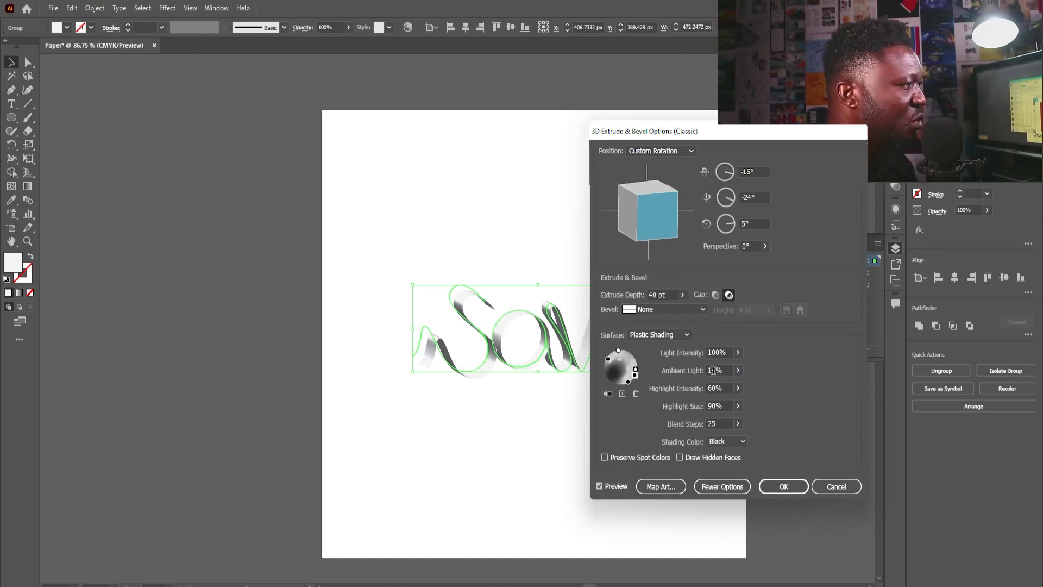
# Set the extrusion's ambient light to 24%.
pyautogui.doubleClick(713, 370)
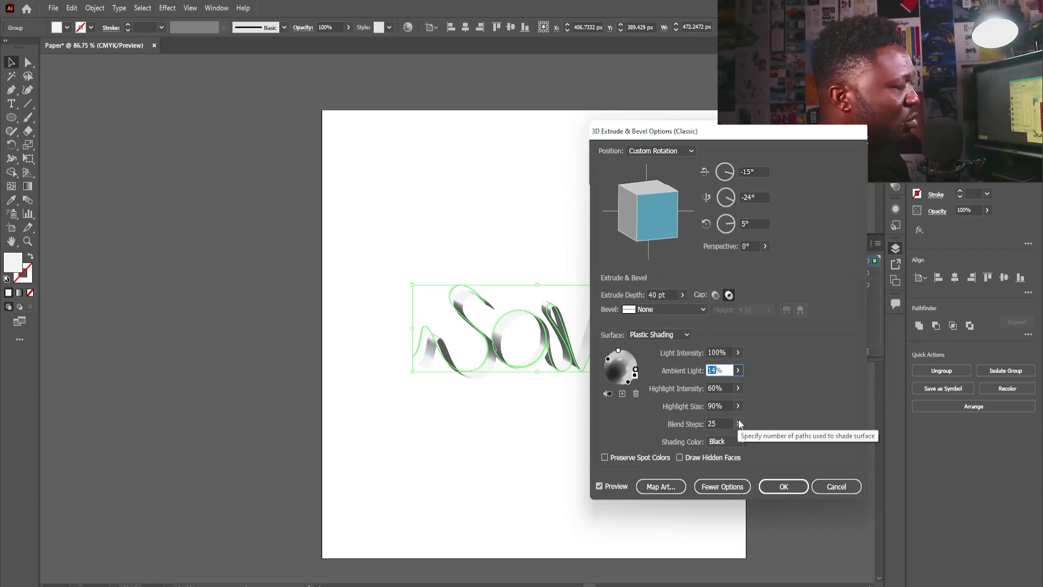
pyautogui.write('24')
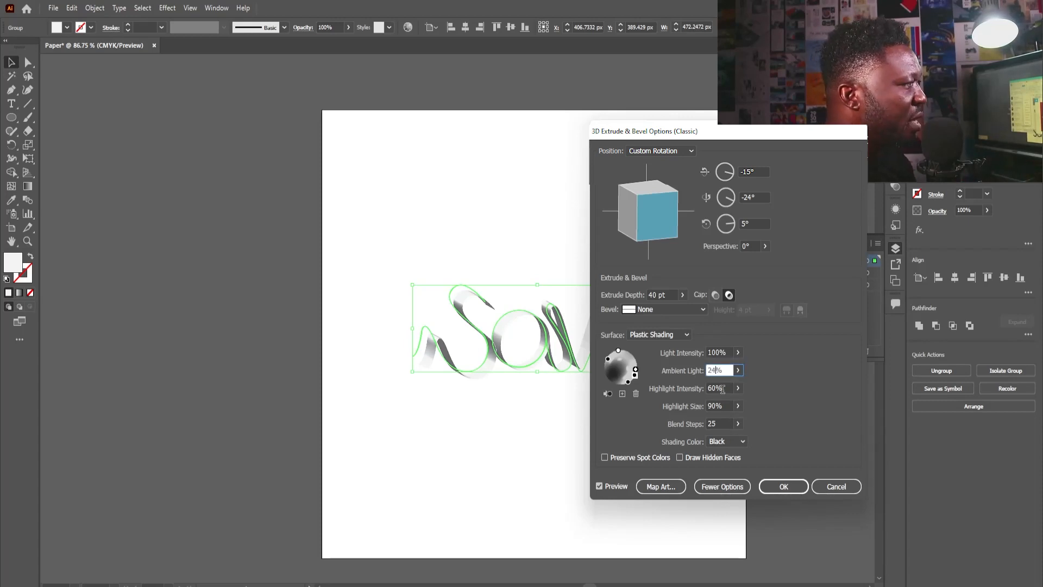
pyautogui.click(723, 389)
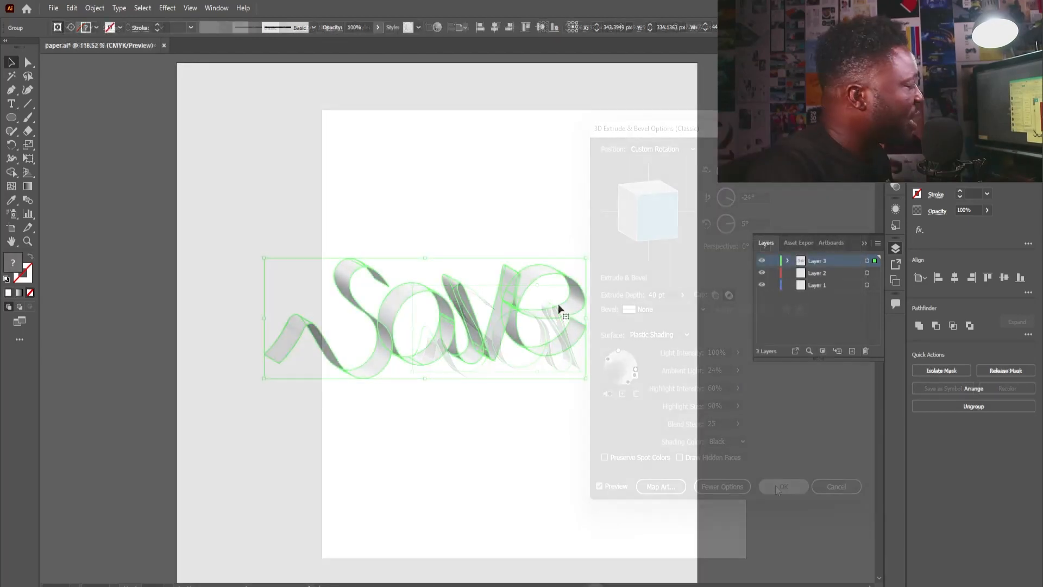
# Copy the extruded "Save" lettering group, switch to Photoshop and start a new document.
pyautogui.hotkey('ctrl', 'c')
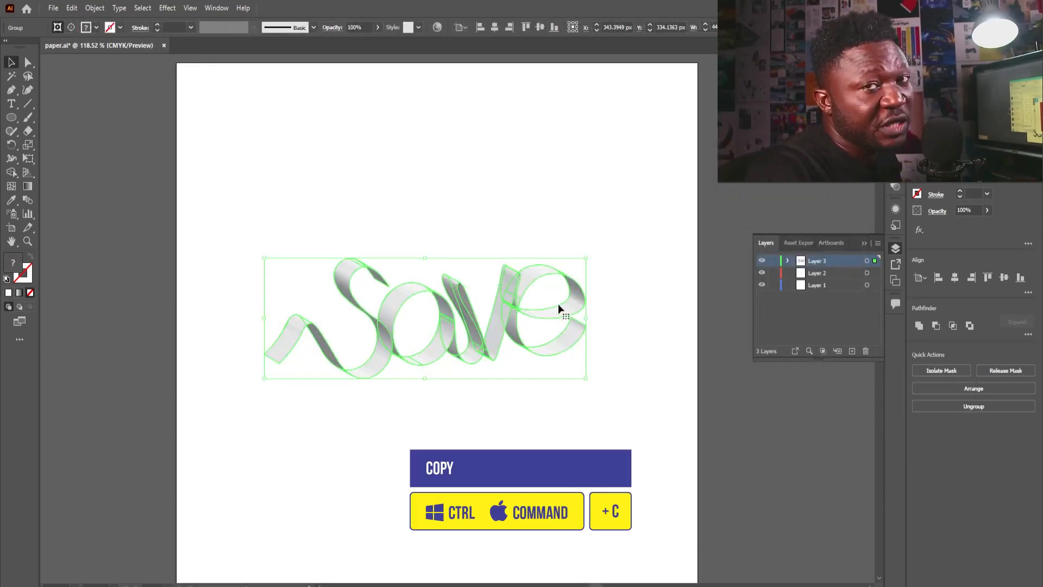
pyautogui.hotkey('ctrl', 'c')
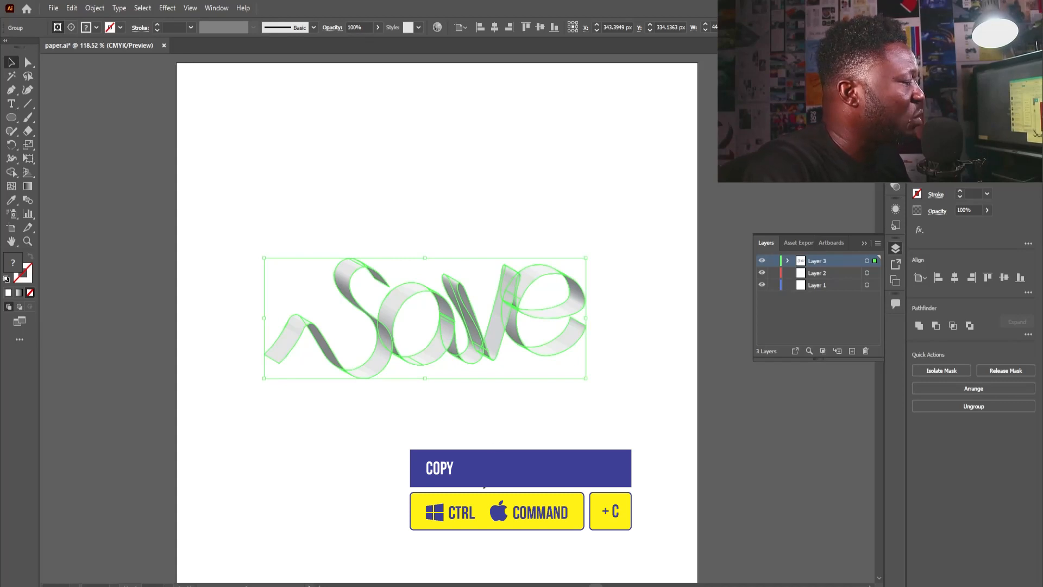
pyautogui.hotkey('alt', 'Tab')
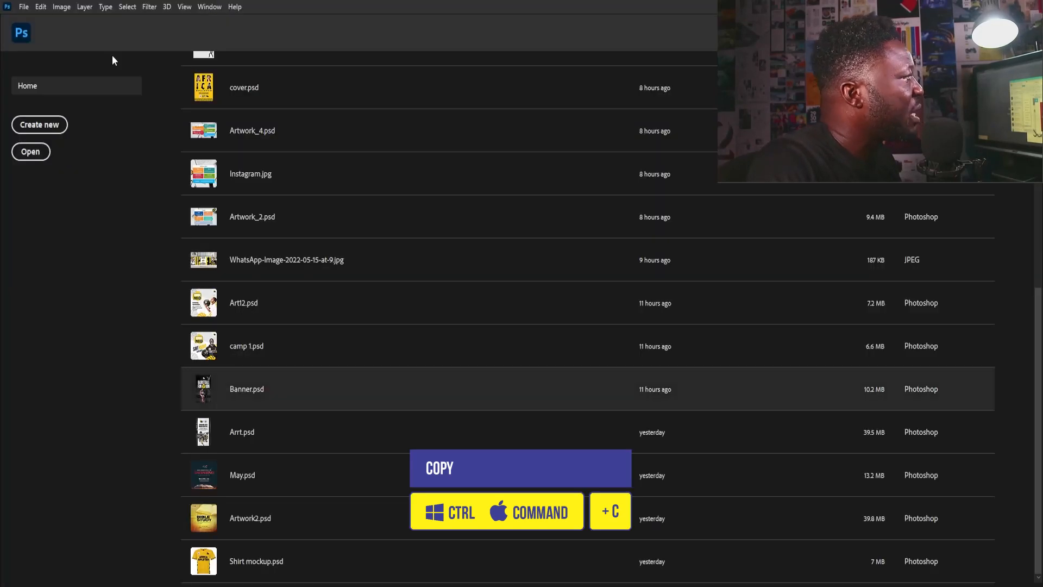
pyautogui.click(24, 7)
pyautogui.click(34, 20)
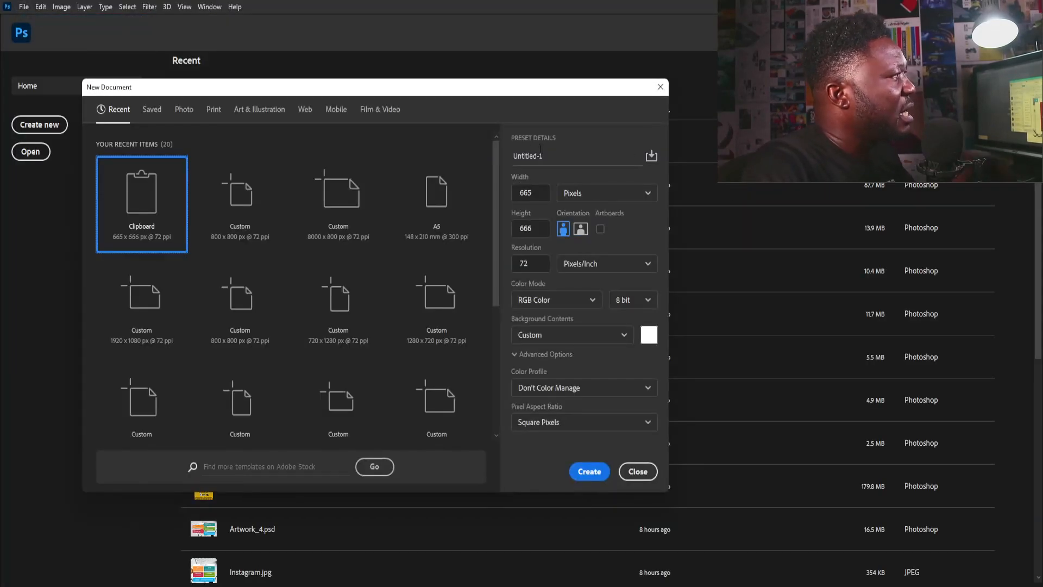
# Name the new document "3D Paper", set its size to 800 x 800 pixels and create it.
pyautogui.write('2')
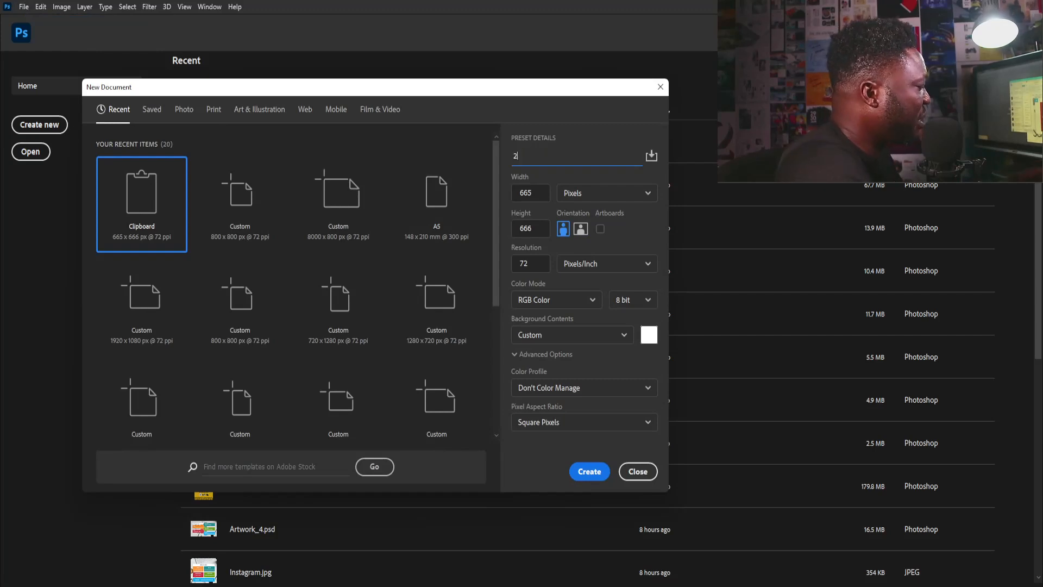
pyautogui.write('3D Paper')
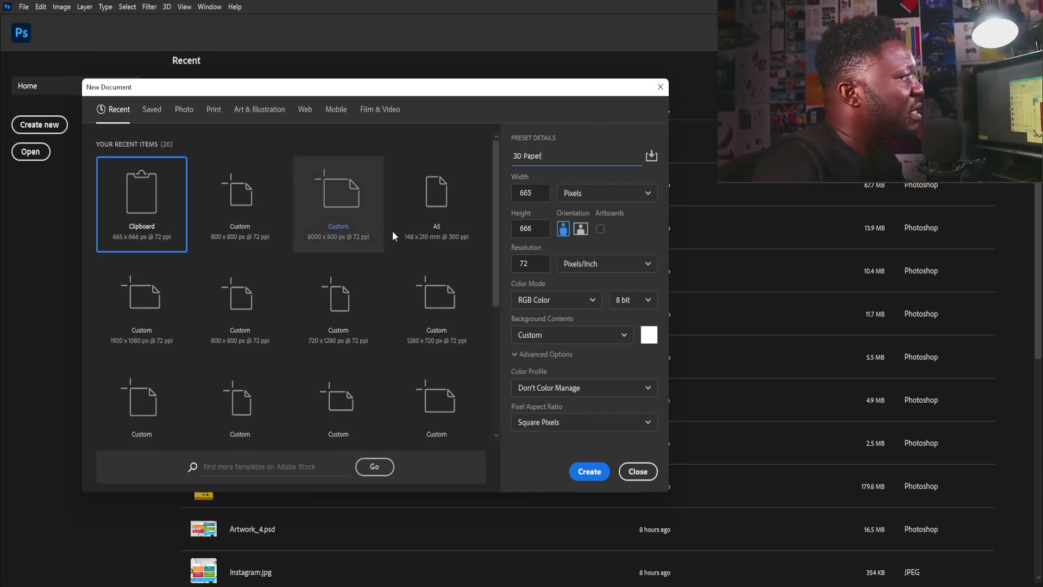
pyautogui.click(530, 193)
pyautogui.write('8')
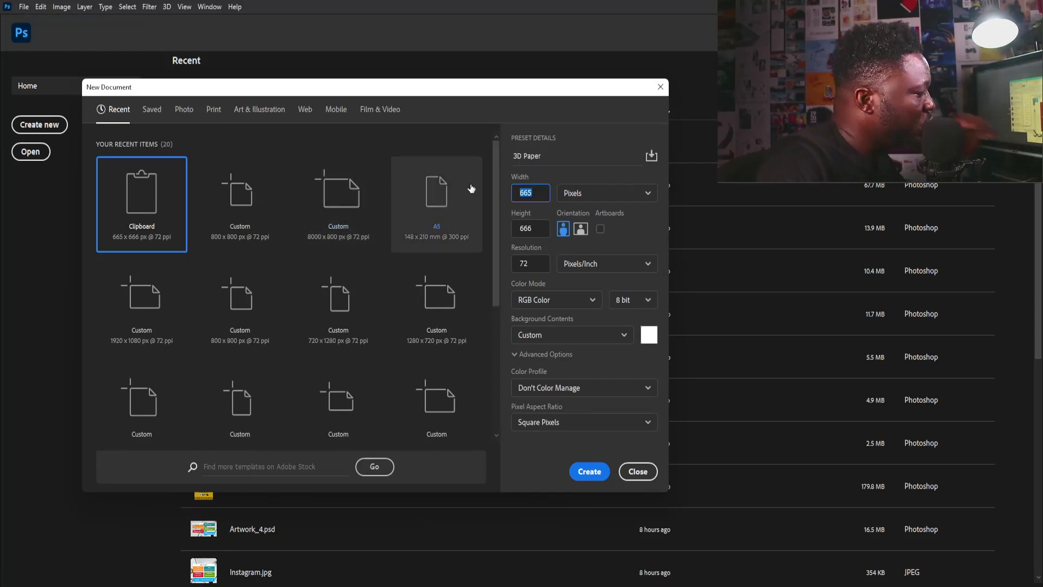
pyautogui.write('00')
pyautogui.press('Tab')
pyautogui.write('8')
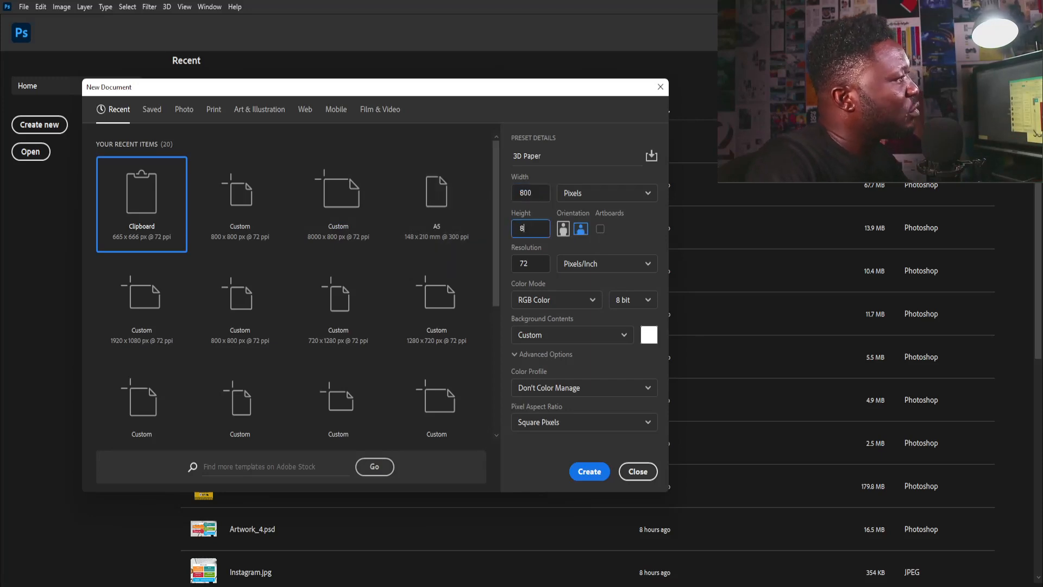
pyautogui.write('00')
pyautogui.press('Tab')
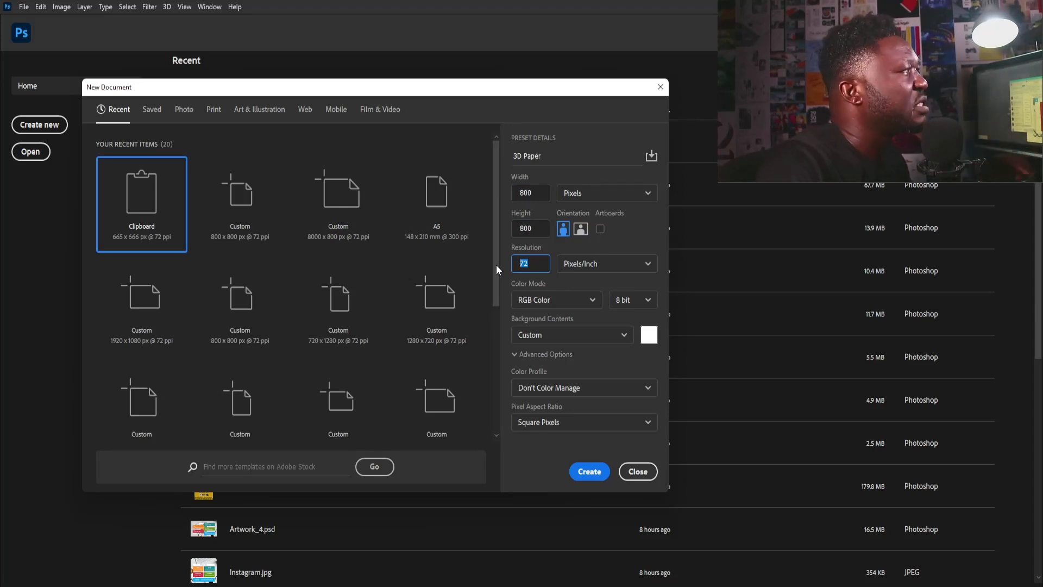
pyautogui.click(592, 472)
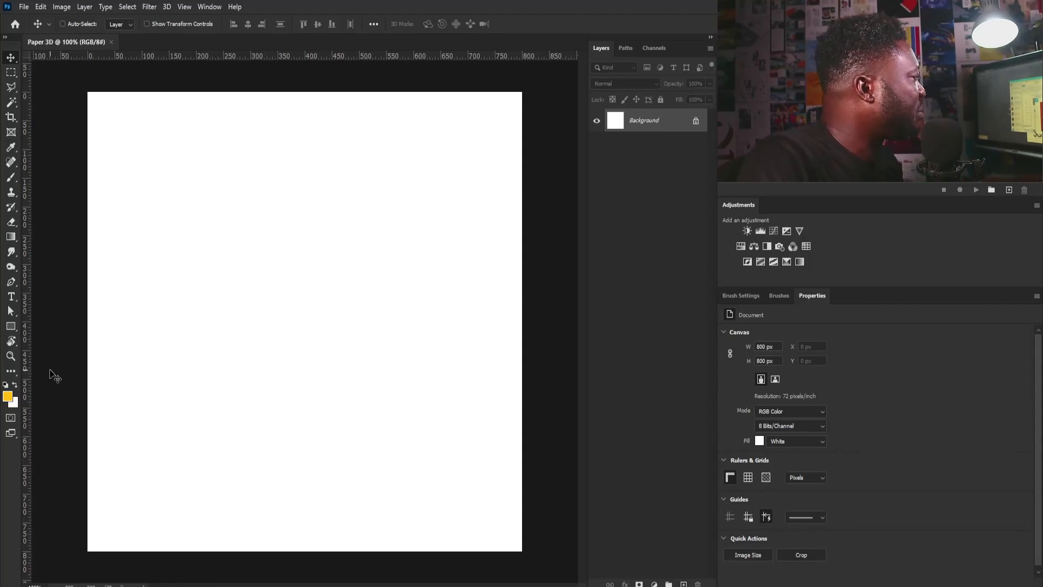
# Set the foreground colour to a dark red, about #af0000.
pyautogui.click(8, 397)
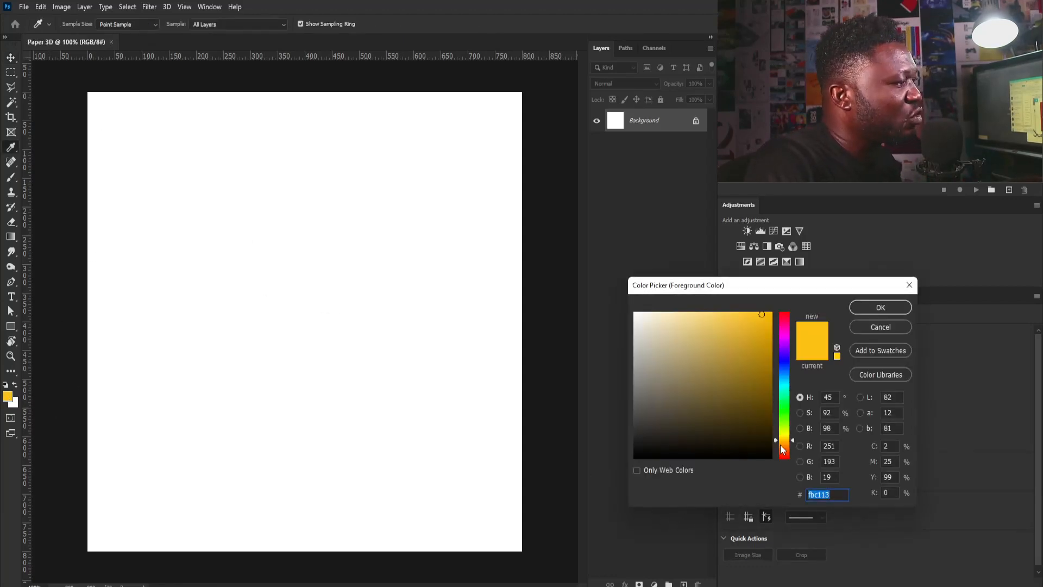
pyautogui.moveTo(780, 448); pyautogui.dragTo(780, 458)
pyautogui.moveTo(766, 332); pyautogui.dragTo(770, 357)
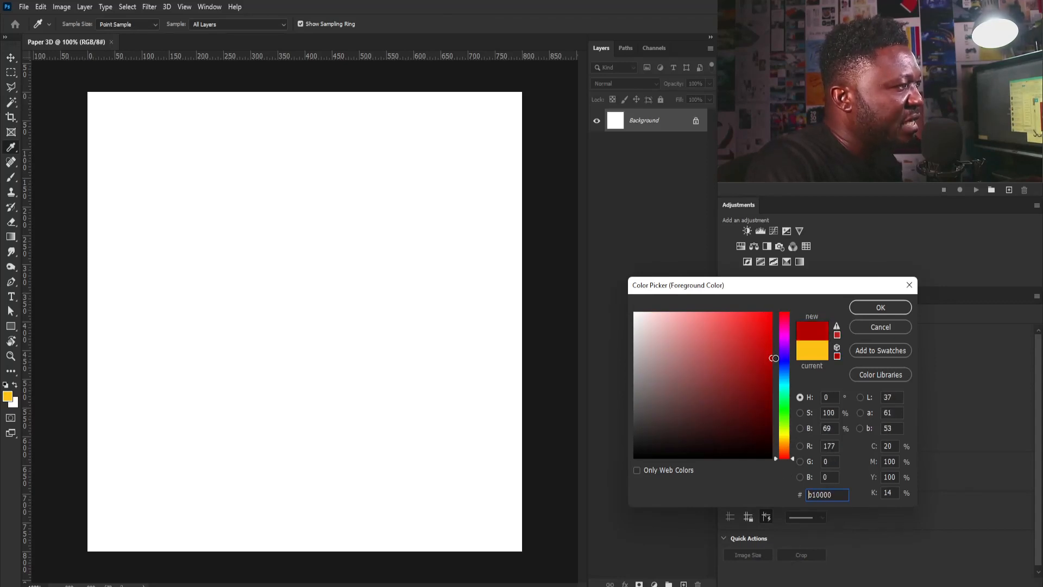
pyautogui.click(863, 312)
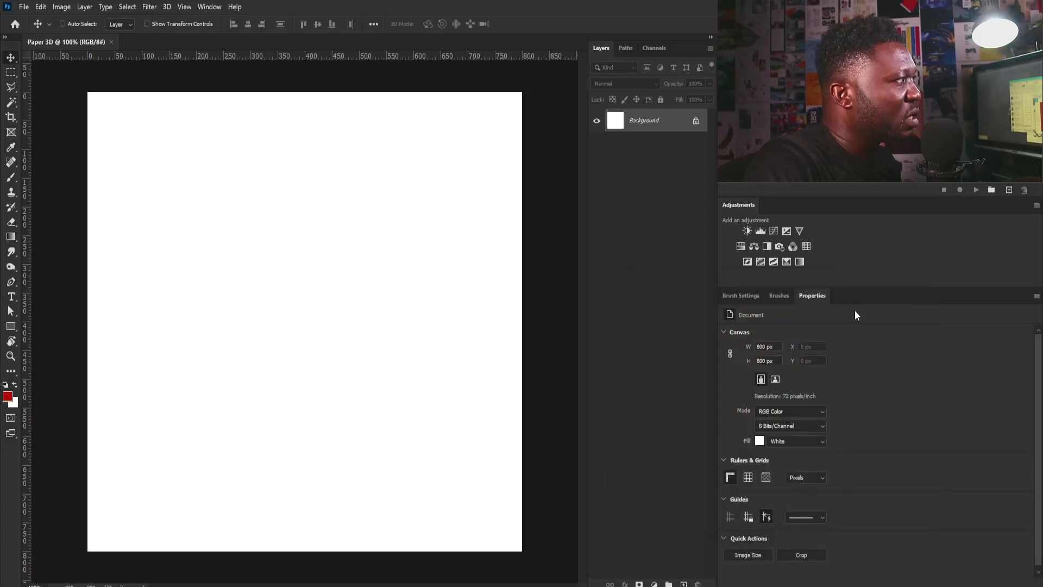
# Add a new layer named "BG" and fill it with the dark red foreground colour.
pyautogui.keyDown('alt'); pyautogui.click(684, 583); pyautogui.keyUp('alt')
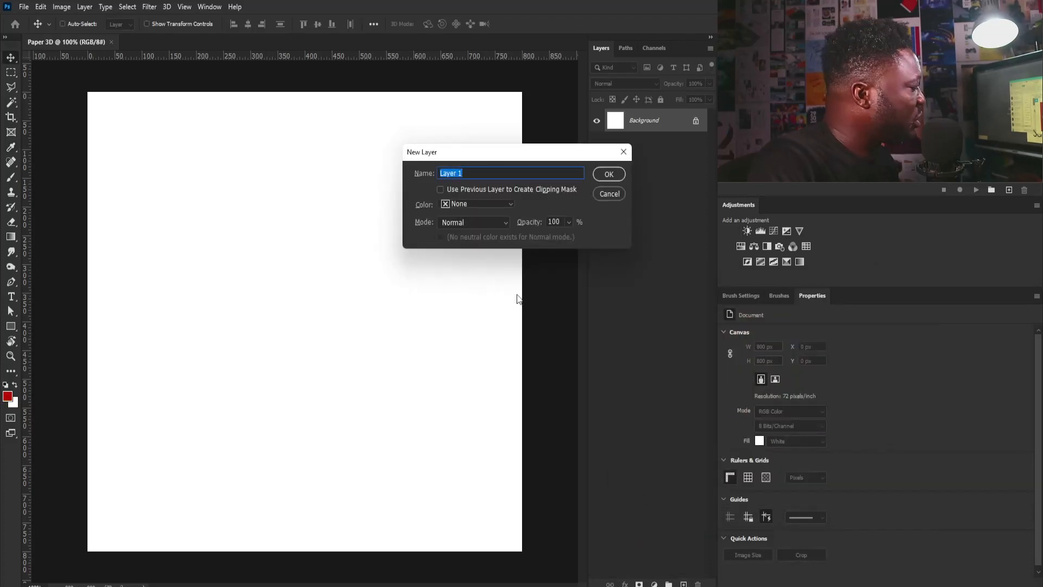
pyautogui.write('BG')
pyautogui.click(620, 170)
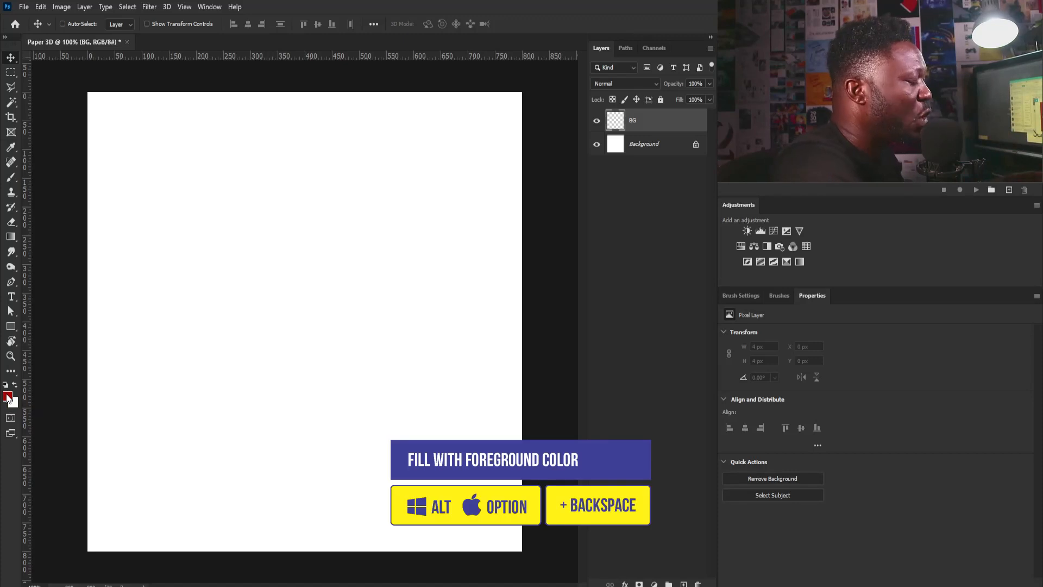
pyautogui.hotkey('alt', 'BackSpace')
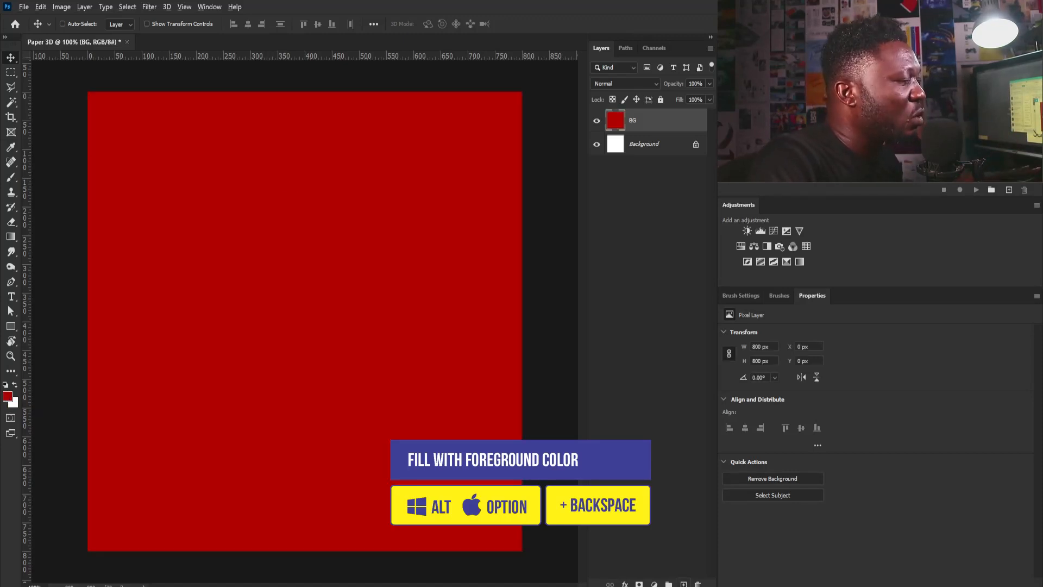
# Add another new layer named "Light_BG" above the red fill layer.
pyautogui.hotkey('ctrl', 'shift', 'n')
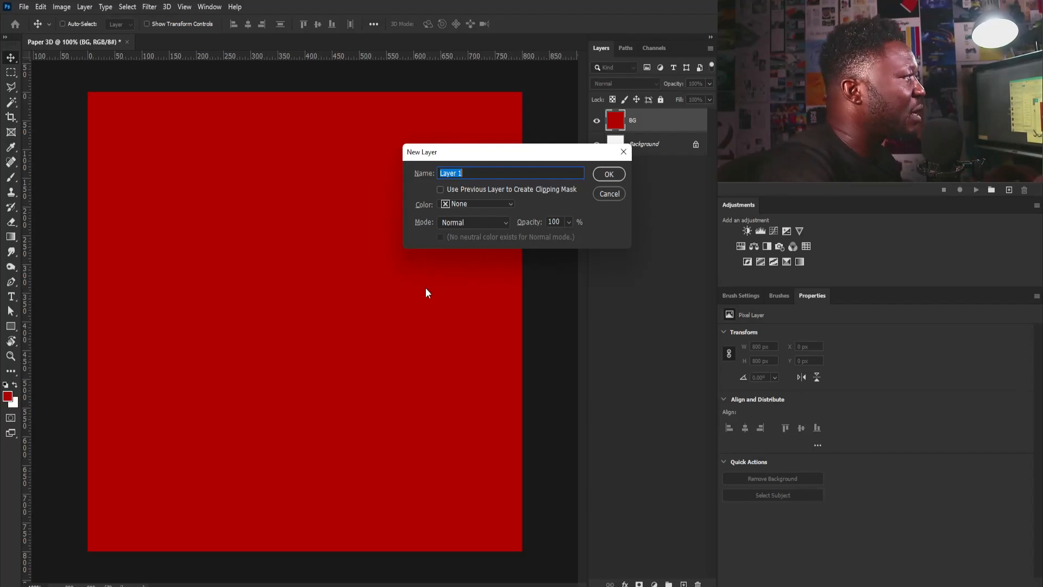
pyautogui.write('Ligh')
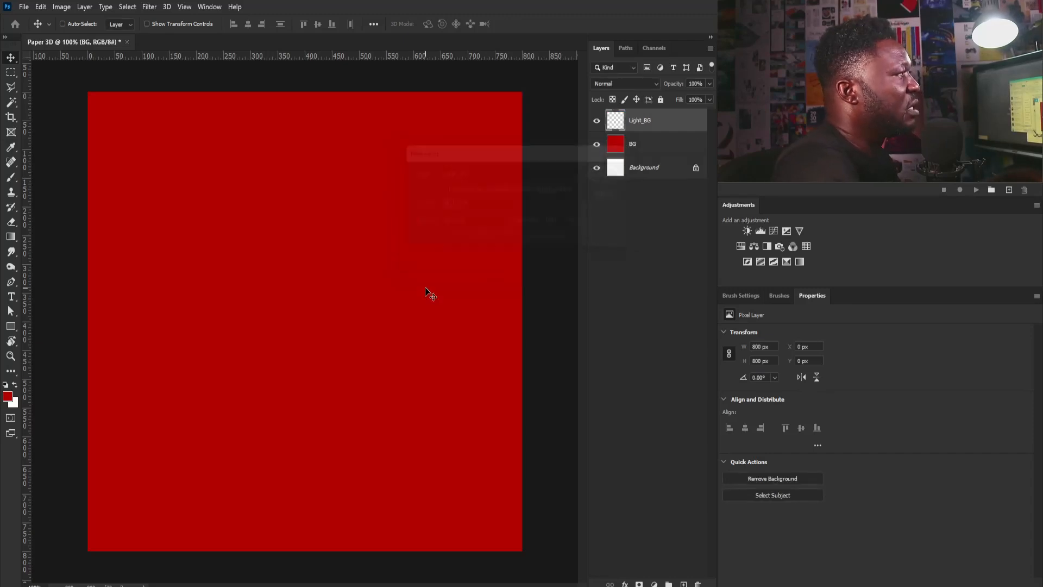
pyautogui.press('Return')
# Choose the Brush tool and enlarge the soft round brush to 125 px.
pyautogui.press('b')
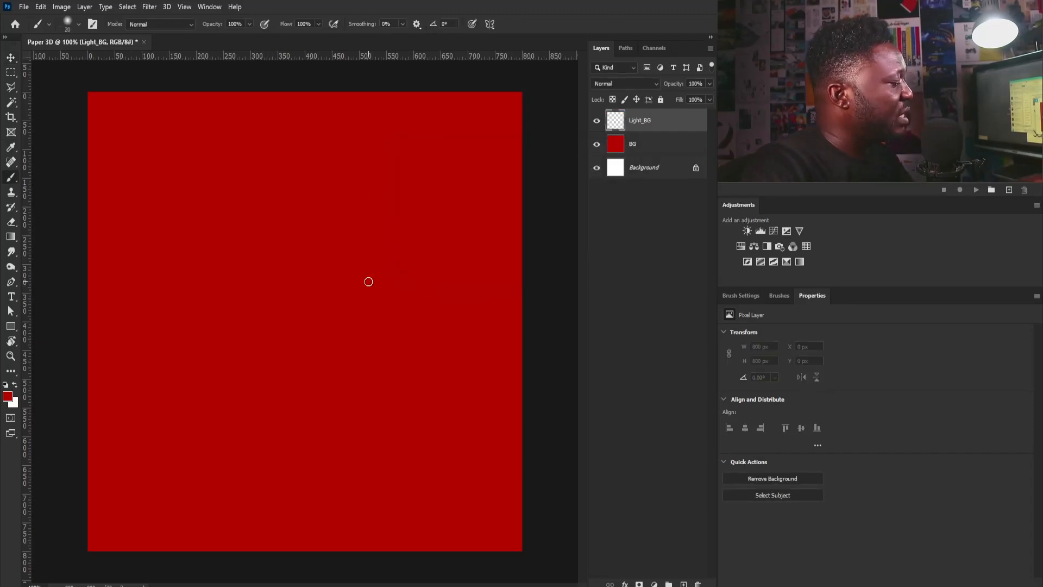
pyautogui.press(']')
pyautogui.press(']')
pyautogui.press(']')
pyautogui.press(']')
pyautogui.press(']')
pyautogui.press(']')
pyautogui.press(']')
pyautogui.press(']')
pyautogui.press(']')
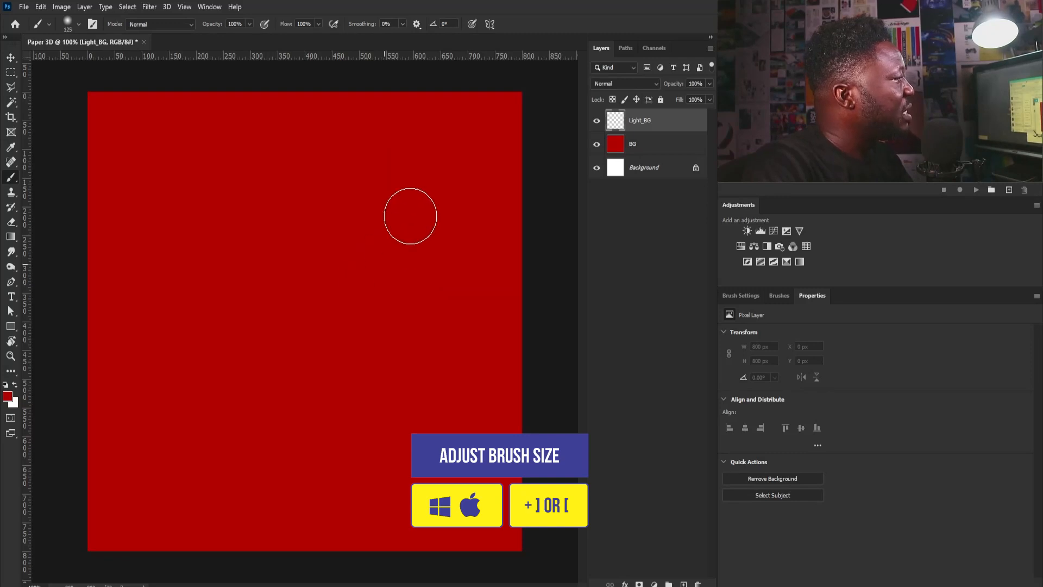
# Change the foreground colour to a lighter red, about #dc3434, and paint one soft dab near the canvas centre on Light_BG.
pyautogui.click(8, 398)
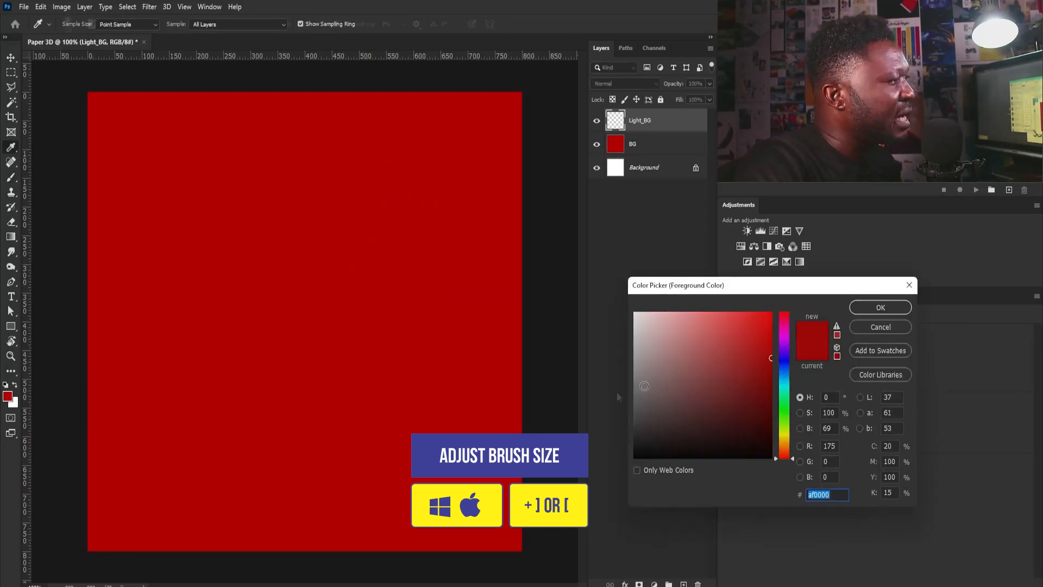
pyautogui.moveTo(753, 347); pyautogui.dragTo(739, 332)
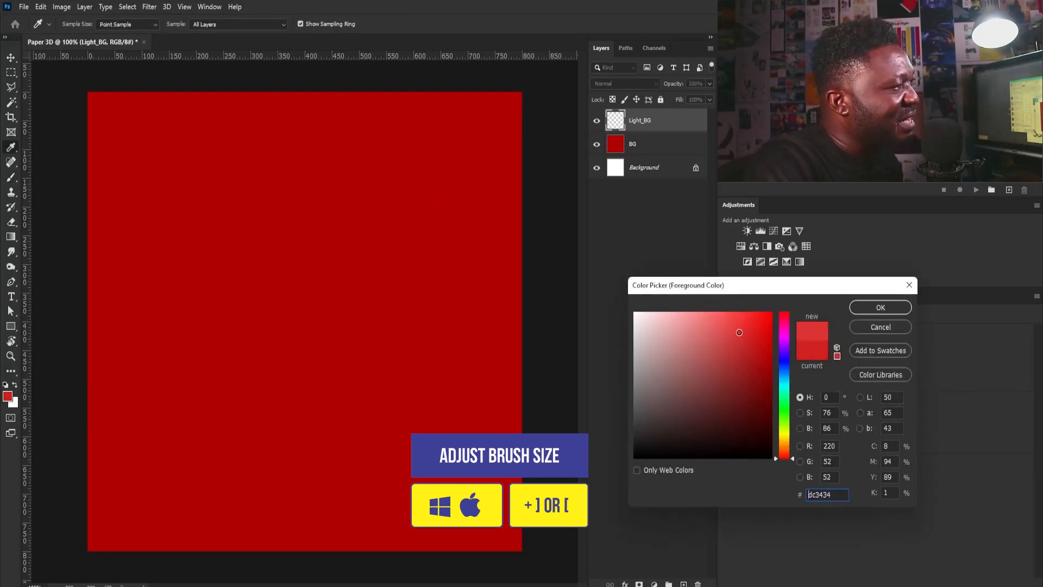
pyautogui.click(862, 306)
pyautogui.click(335, 279)
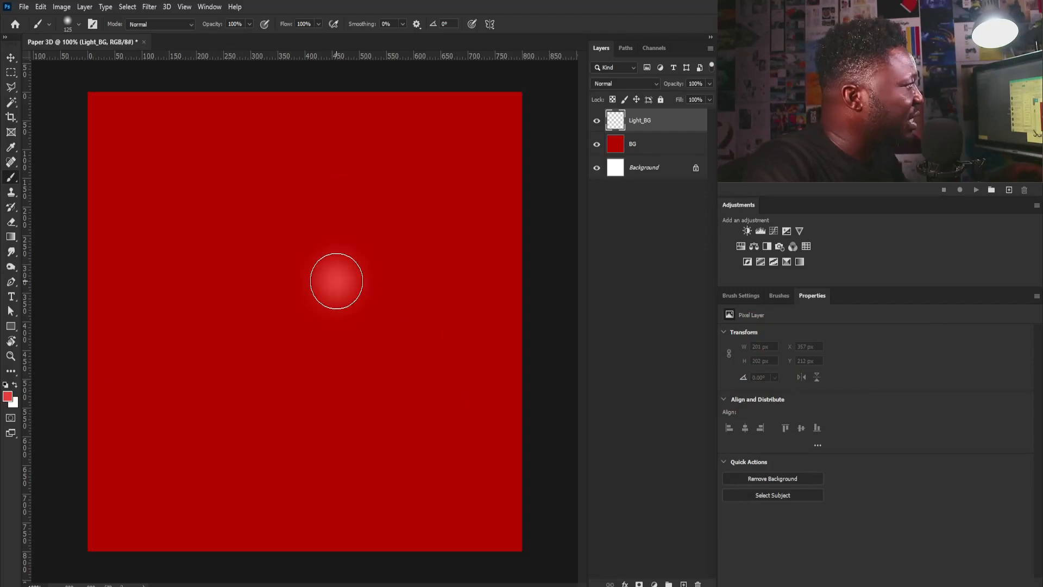
# Free-transform the light dab to about 1987 x 1996 px and place it as a glow over the canvas's upper-left area.
pyautogui.hotkey('ctrl', 't')
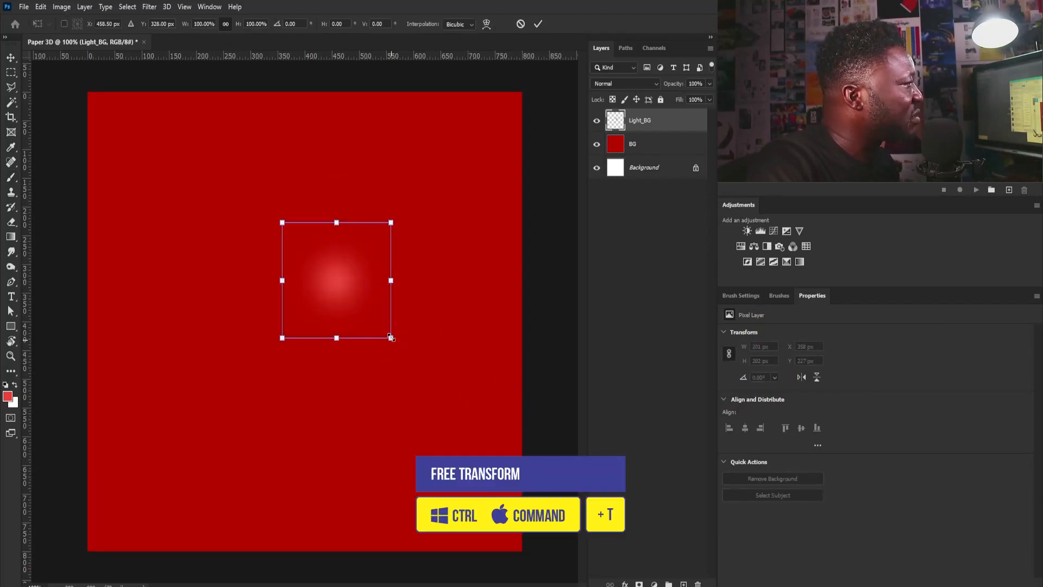
pyautogui.moveTo(390, 337); pyautogui.dragTo(582, 540)
pyautogui.moveTo(428, 356); pyautogui.dragTo(226, 251)
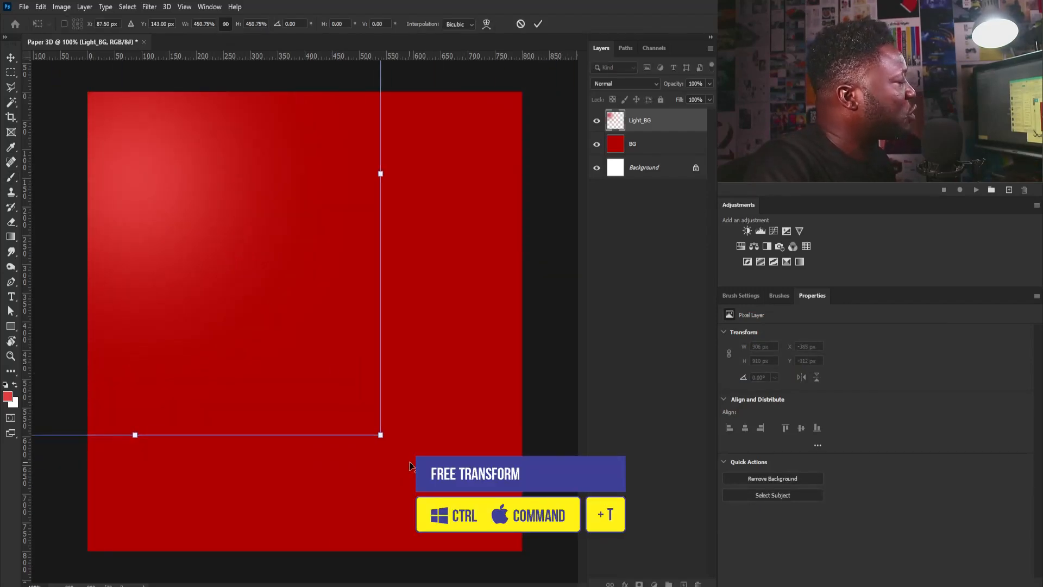
pyautogui.moveTo(381, 435); pyautogui.dragTo(532, 553)
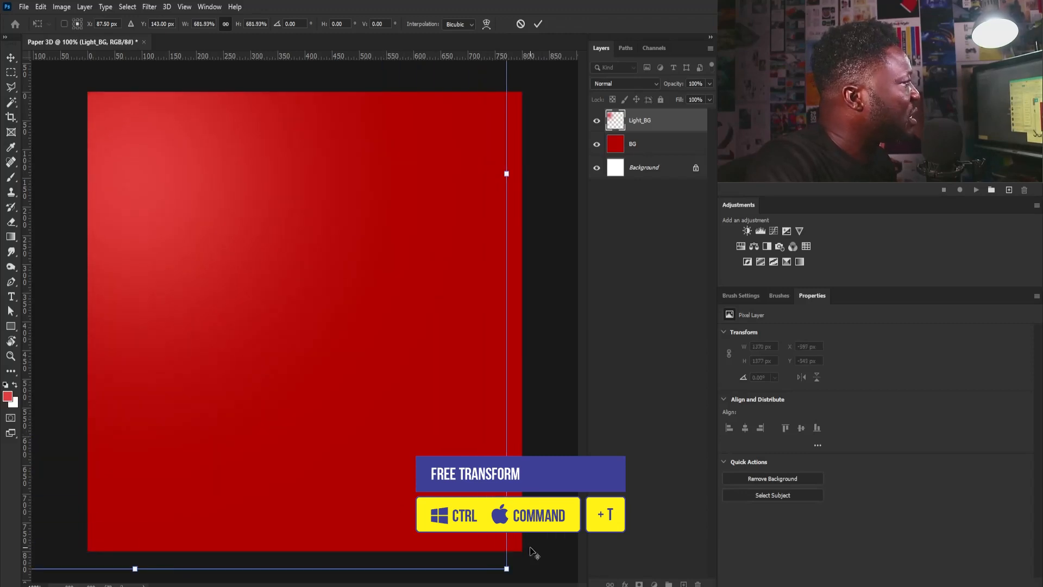
pyautogui.moveTo(271, 269); pyautogui.dragTo(298, 315)
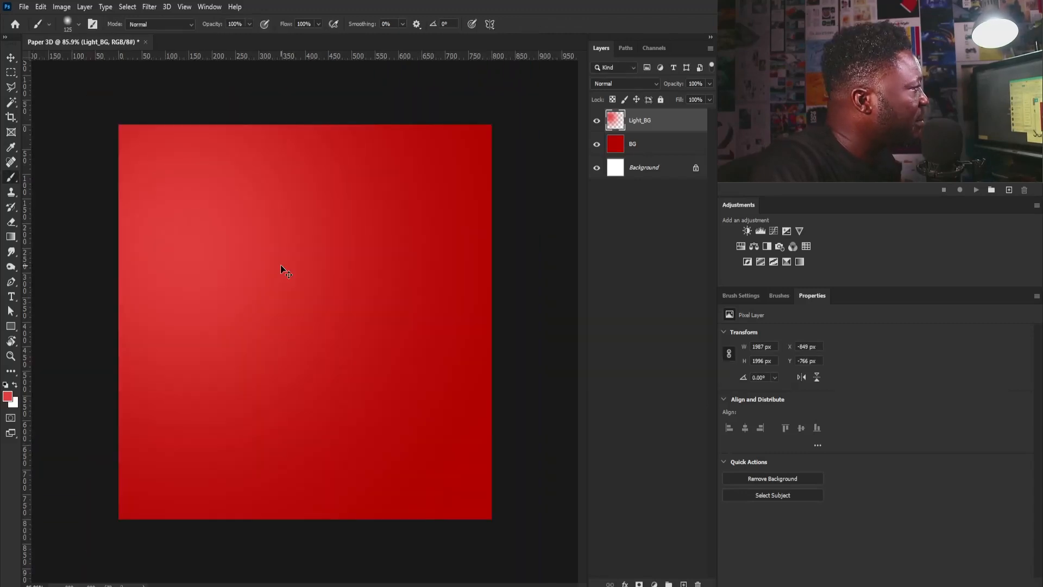
pyautogui.press('v')
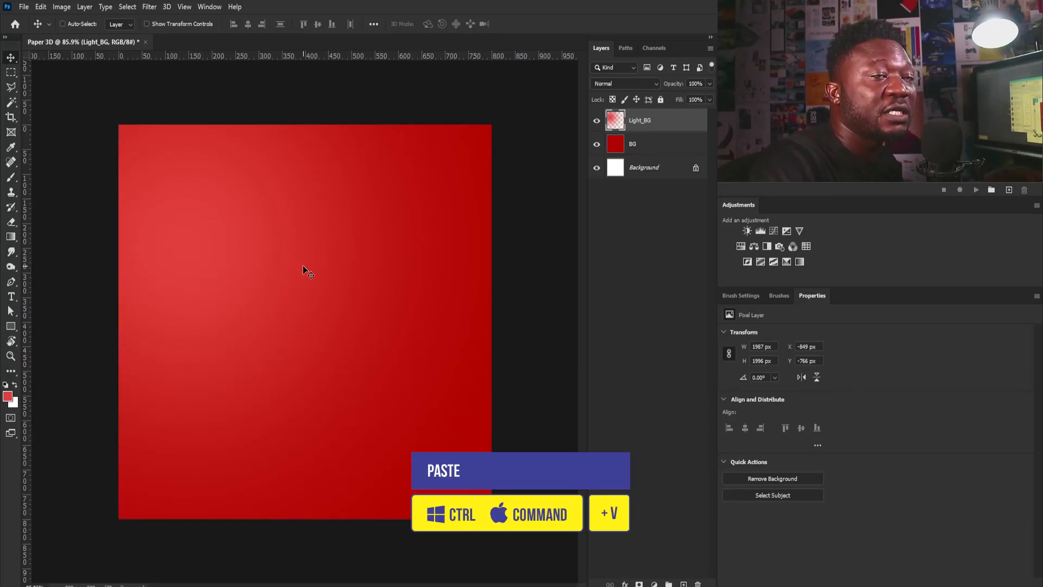
# Paste the copied "Save" lettering as a Smart Object and enlarge it to about 499 x 178 px across the canvas's middle.
pyautogui.press('ctrl')
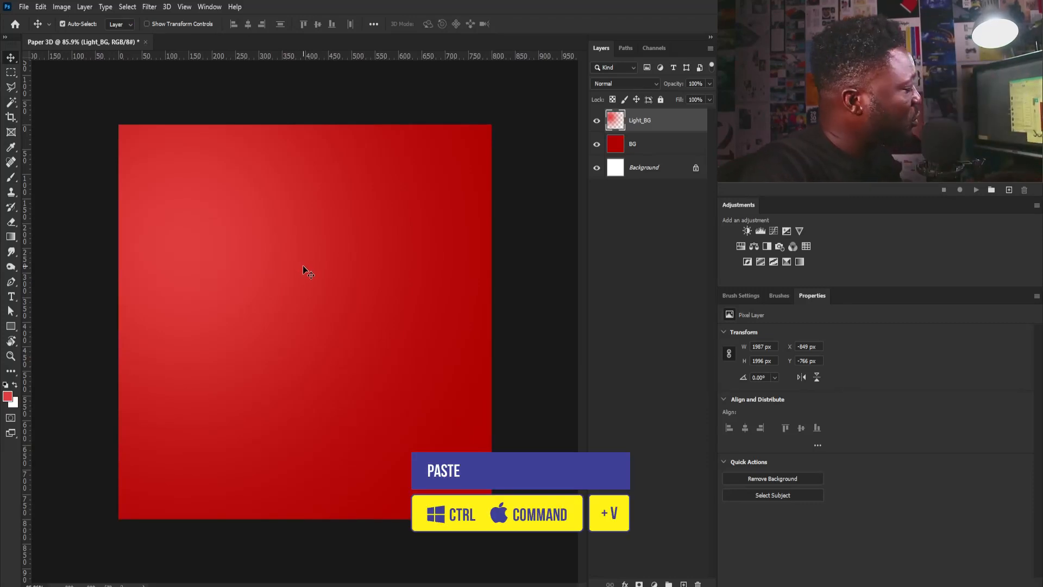
pyautogui.hotkey('ctrl', 'v')
pyautogui.moveTo(485, 140); pyautogui.dragTo(459, 177)
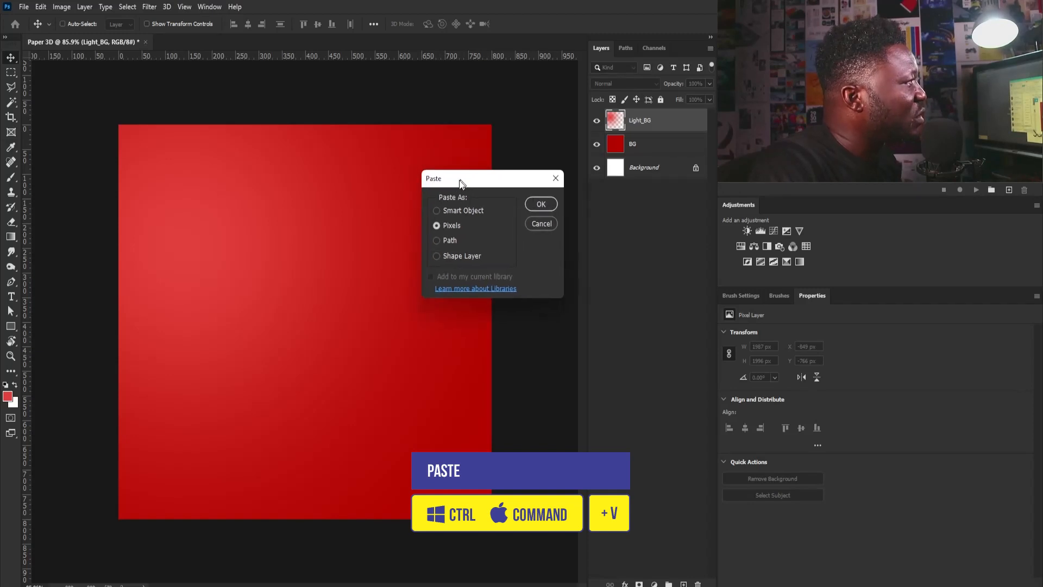
pyautogui.click(434, 213)
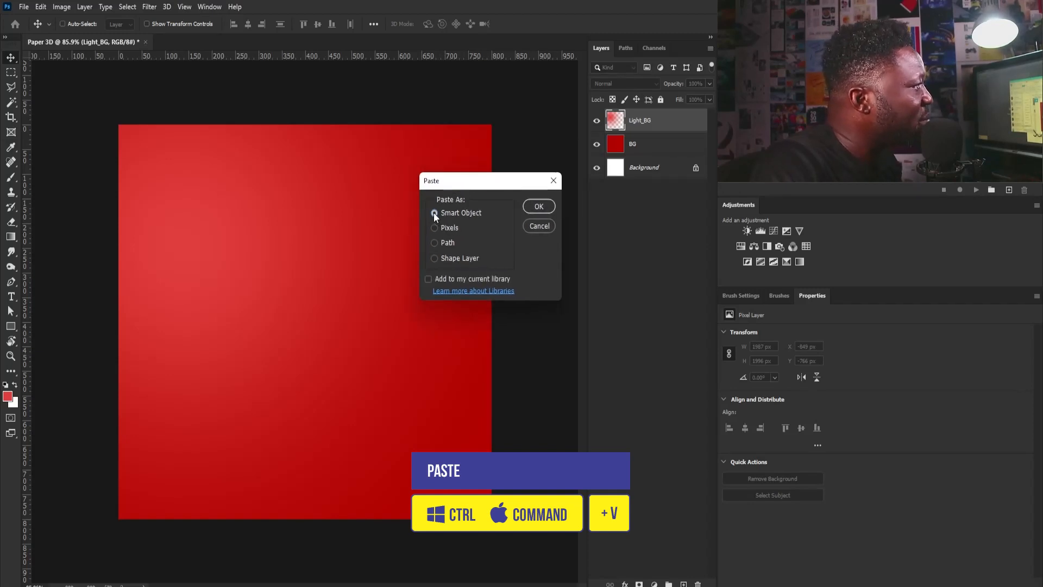
pyautogui.click(545, 206)
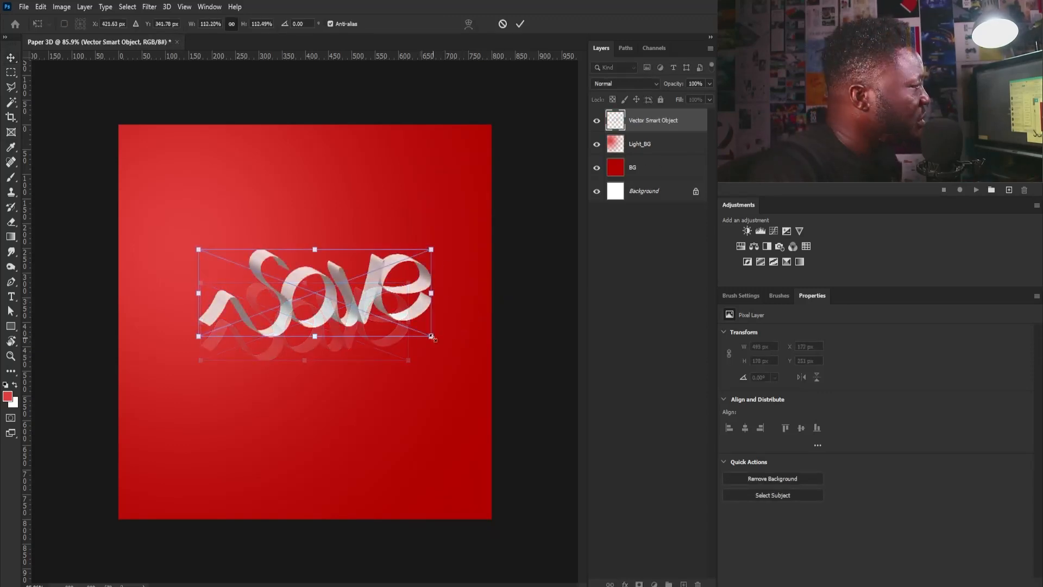
pyautogui.press('Return')
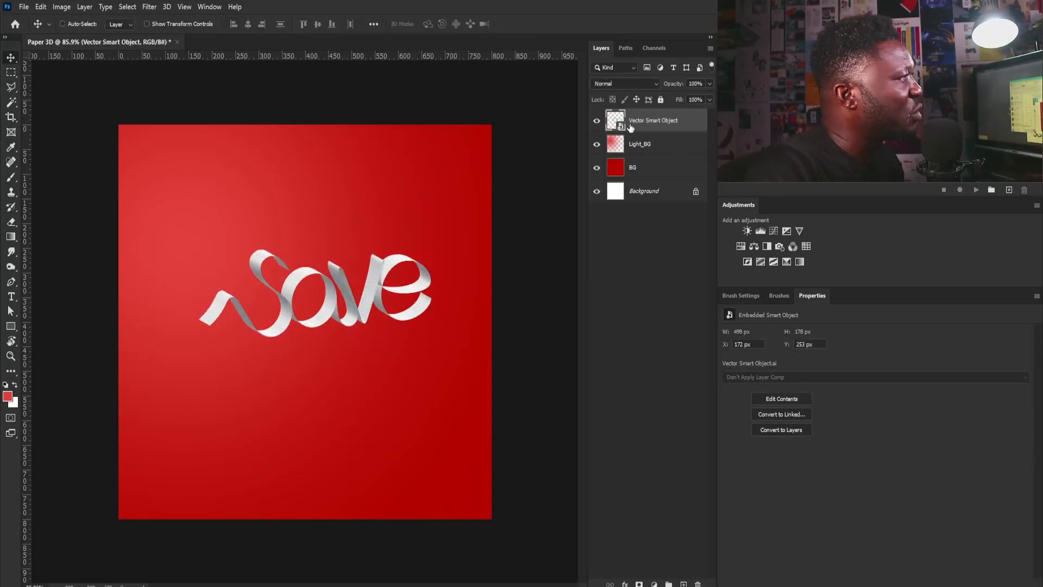
# Examine the paper-strip folds and shading of the "Save" lettering up close.
pyautogui.moveTo(223, 238); pyautogui.dragTo(277, 288)
pyautogui.moveTo(409, 405); pyautogui.dragTo(368, 366)
pyautogui.hotkey('ctrl', '+')
pyautogui.moveTo(508, 391); pyautogui.dragTo(452, 368)
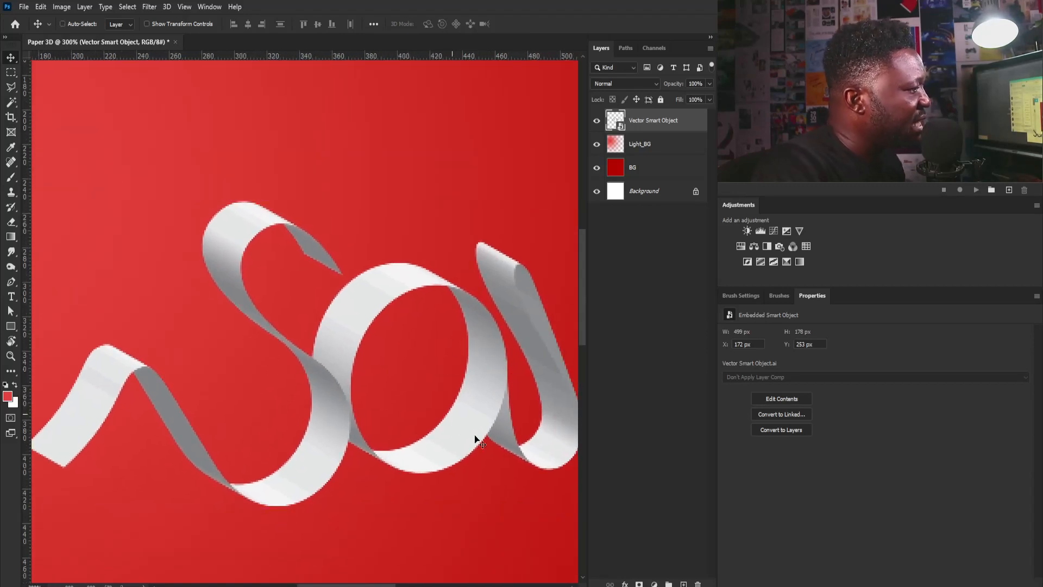
pyautogui.moveTo(445, 225); pyautogui.dragTo(388, 238)
pyautogui.moveTo(425, 294); pyautogui.dragTo(426, 335)
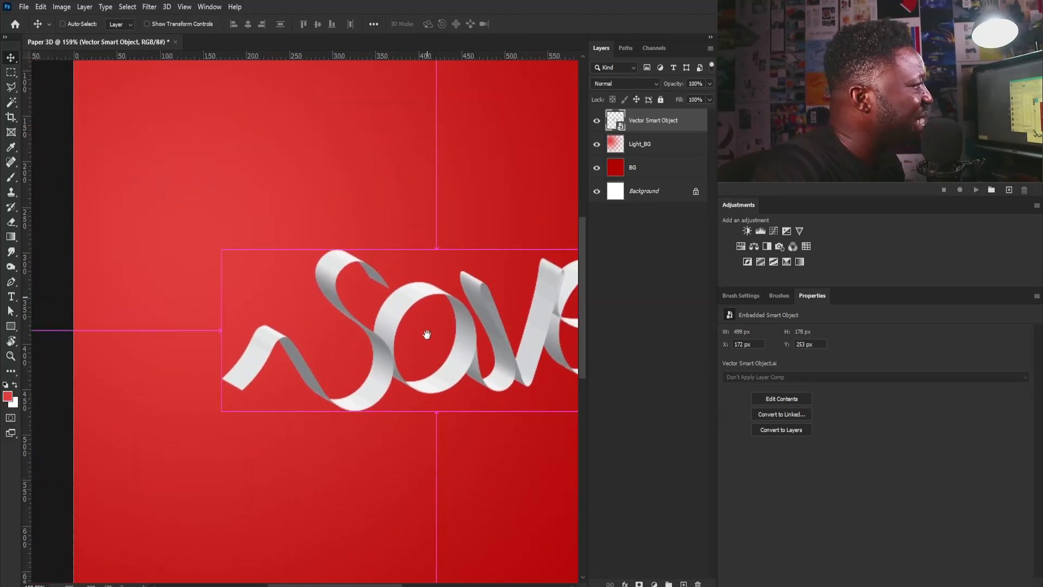
# Apply a Surface Blur with radius 30 pixels and threshold 41 levels to the "Save" lettering Smart Object.
pyautogui.press('ctrl')
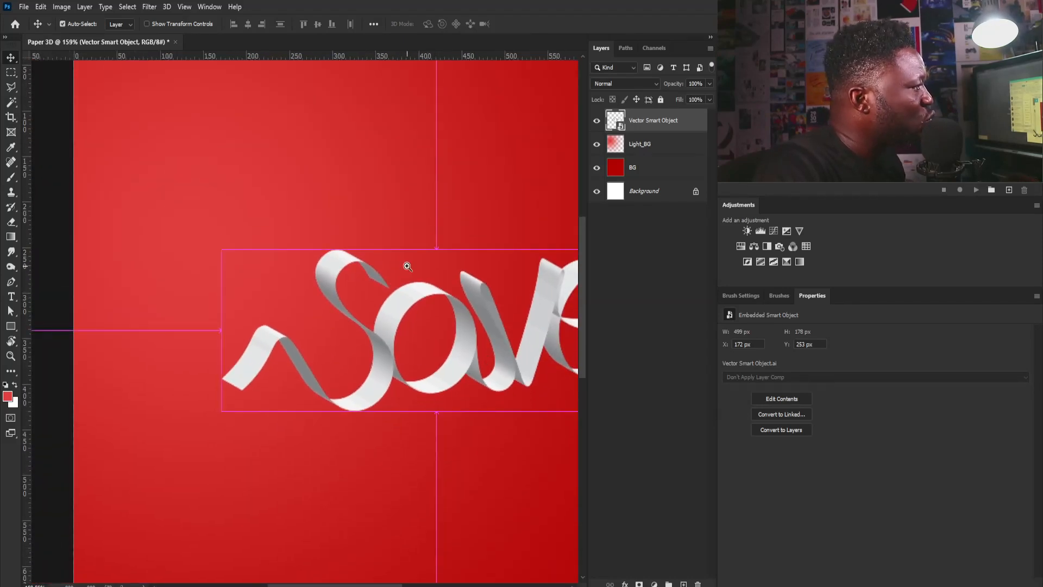
pyautogui.moveTo(407, 266); pyautogui.dragTo(402, 301)
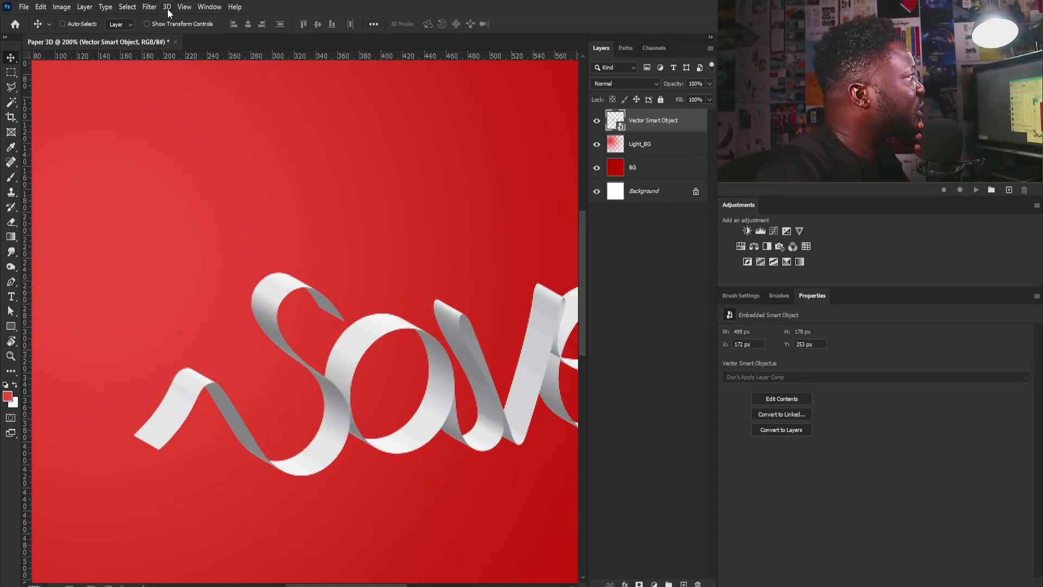
pyautogui.click(150, 7)
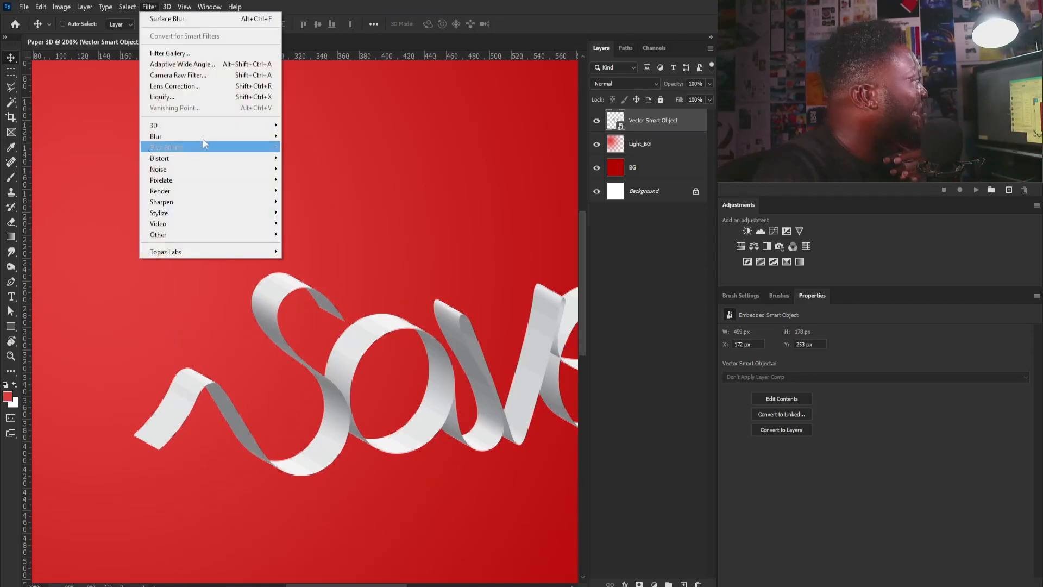
pyautogui.moveTo(203, 137)
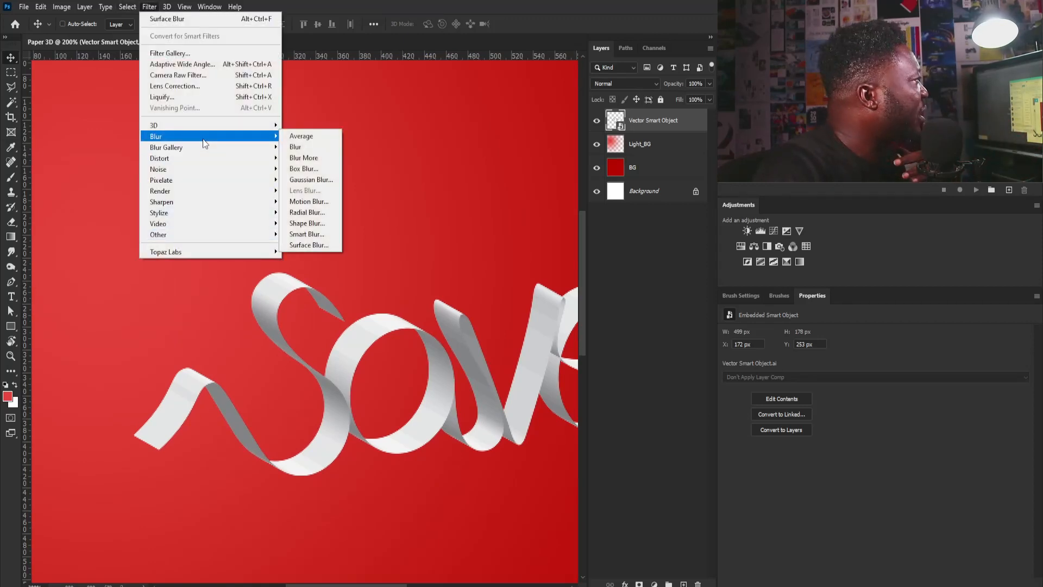
pyautogui.click(320, 243)
pyautogui.moveTo(446, 324); pyautogui.dragTo(455, 324)
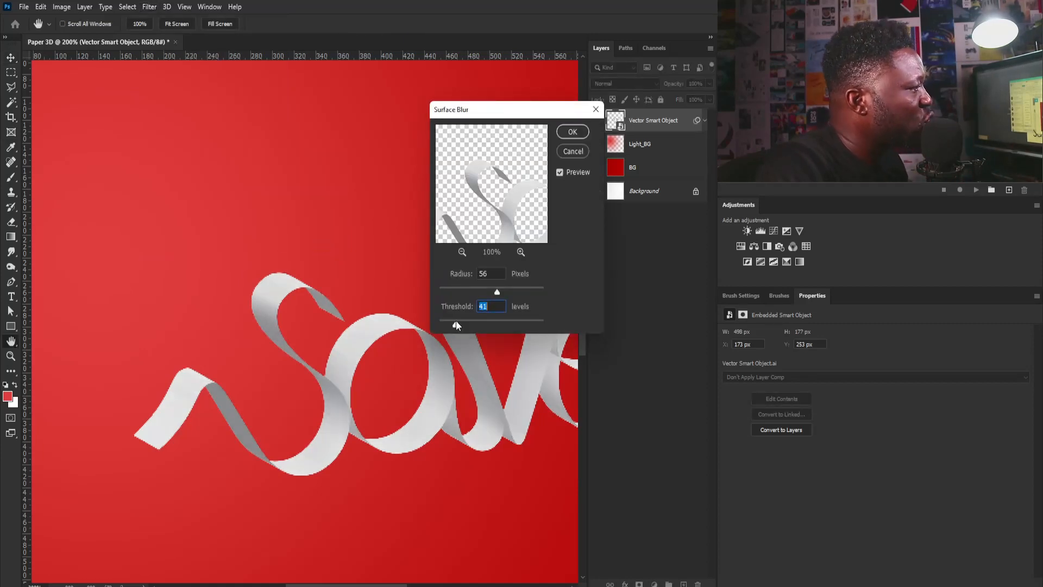
pyautogui.moveTo(496, 291); pyautogui.dragTo(470, 292)
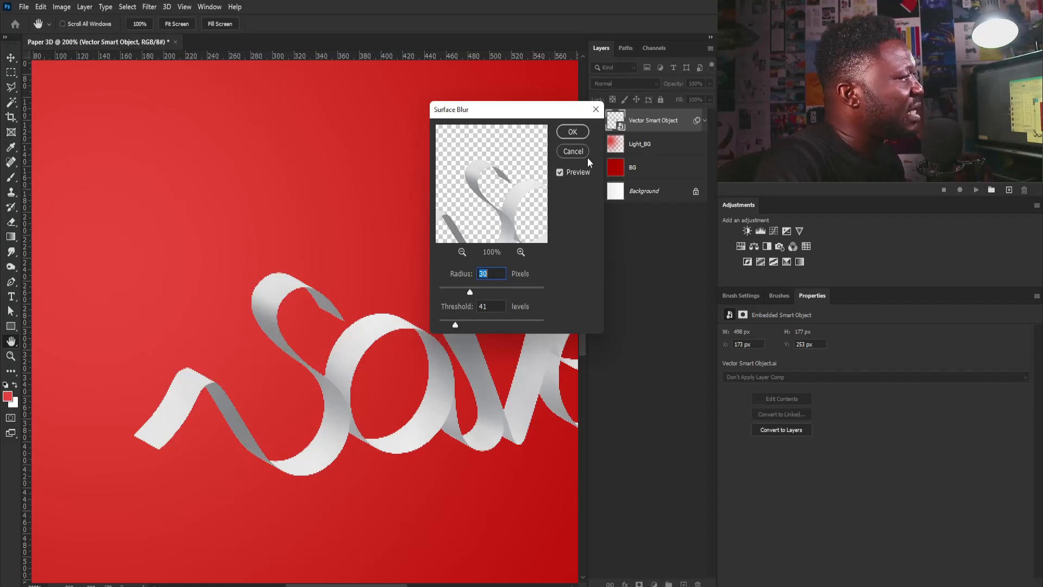
pyautogui.click(573, 131)
# Add a Curves adjustment layer above the lettering and clip it to the lettering layer.
pyautogui.scroll(-3, 460, 293)
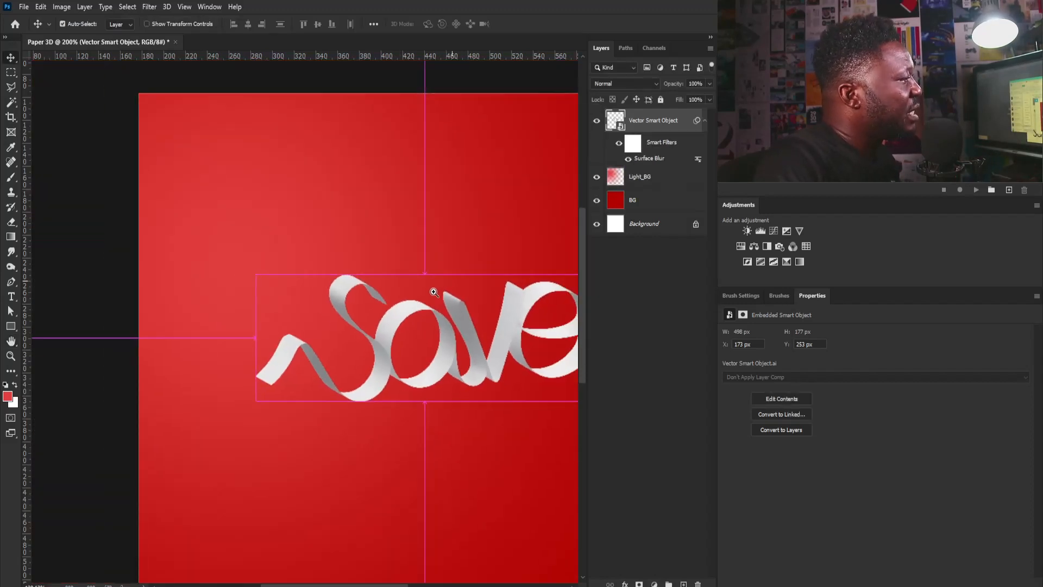
pyautogui.moveTo(477, 301); pyautogui.dragTo(438, 292)
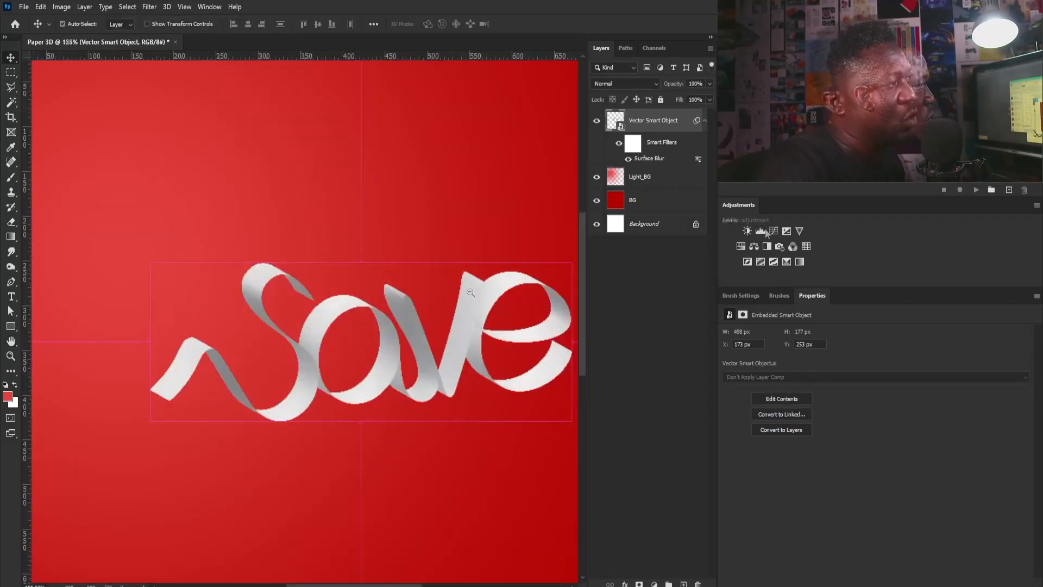
pyautogui.click(773, 231)
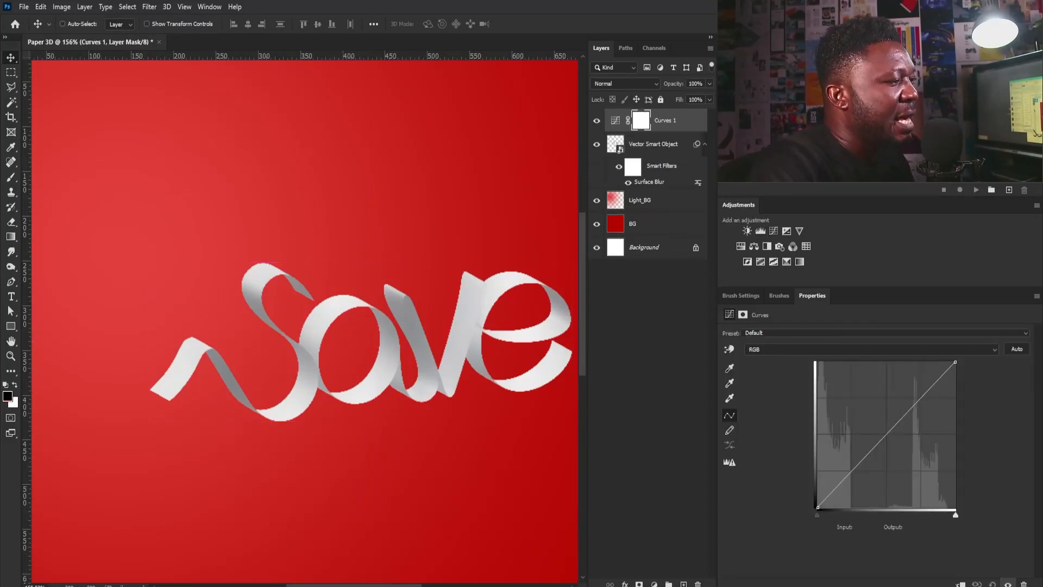
pyautogui.click(960, 584)
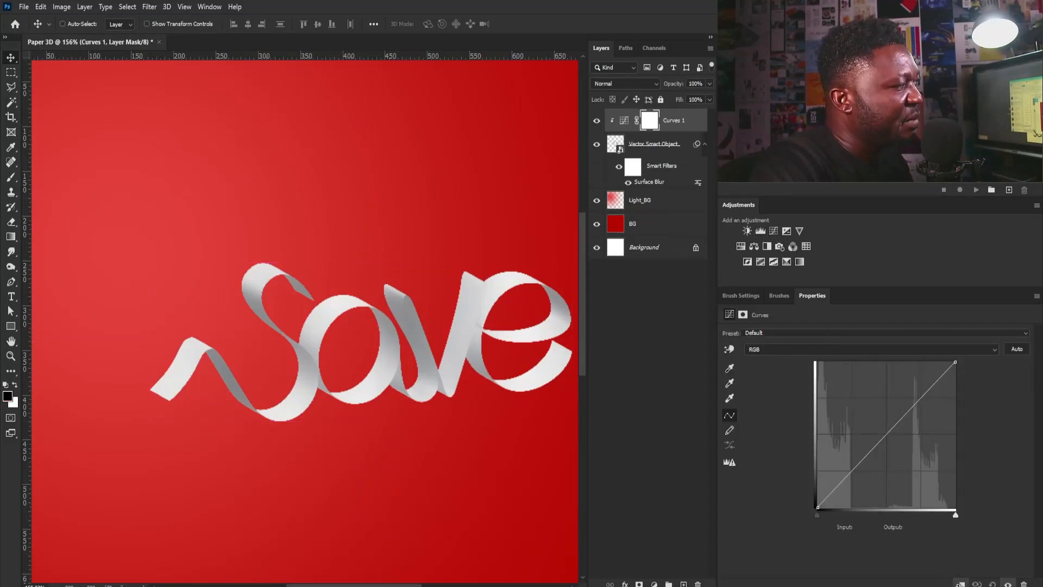
# Rename the lettering's Smart Object layer to 3D.
pyautogui.doubleClick(650, 145)
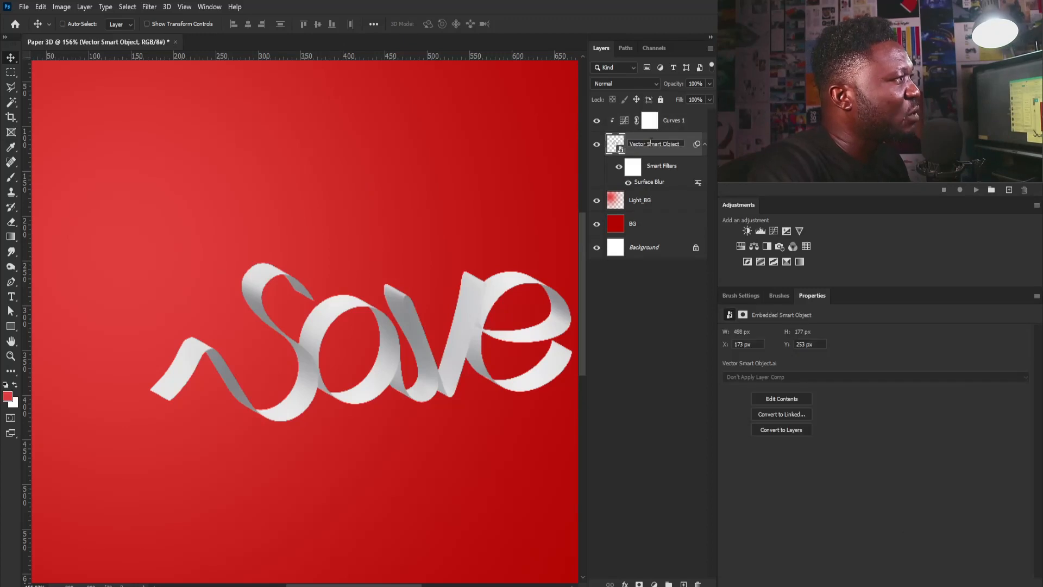
pyautogui.hotkey('ctrl', 'a')
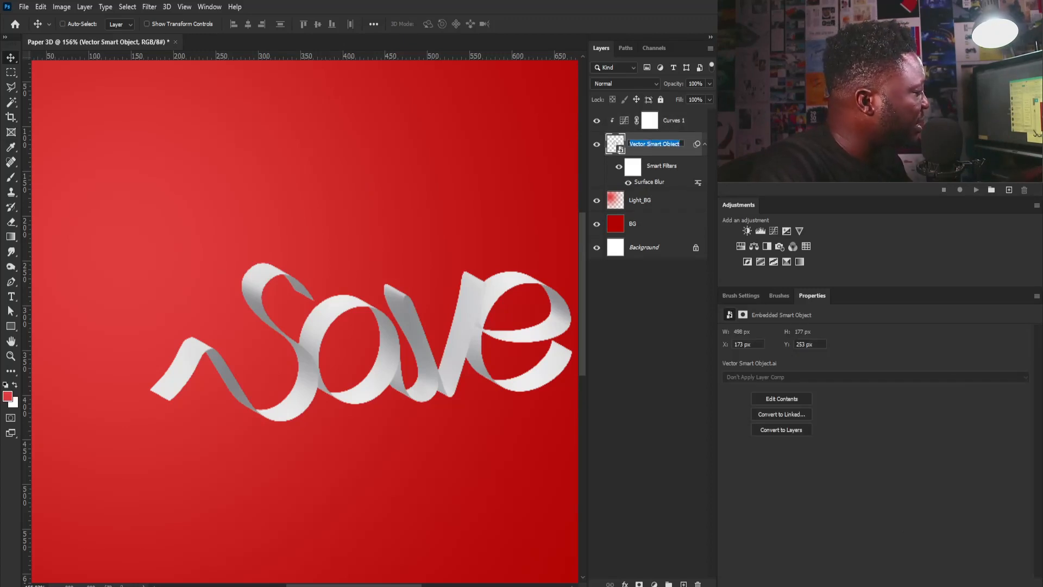
pyautogui.write('3')
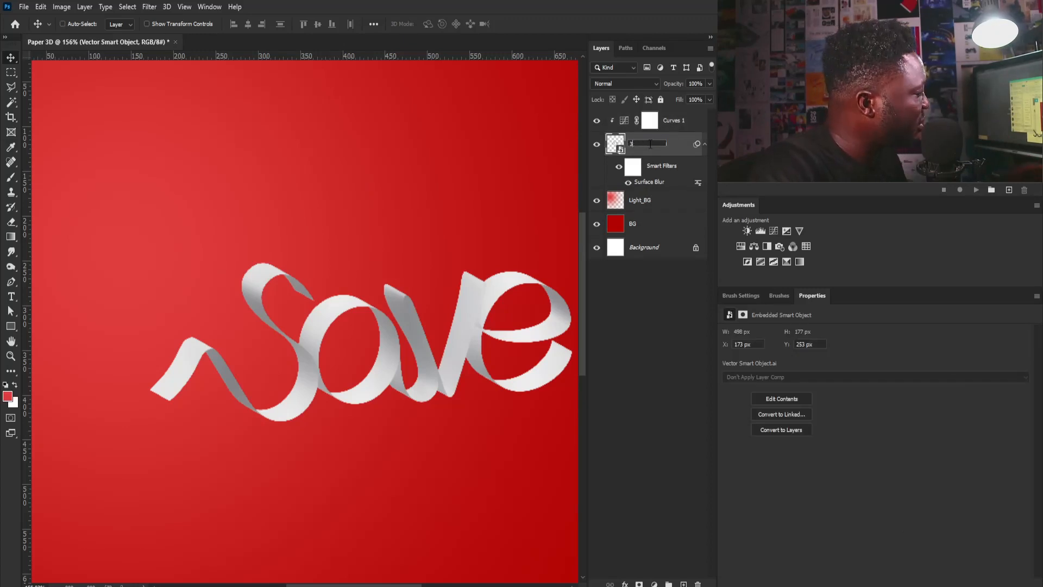
pyautogui.write('D')
pyautogui.click(661, 384)
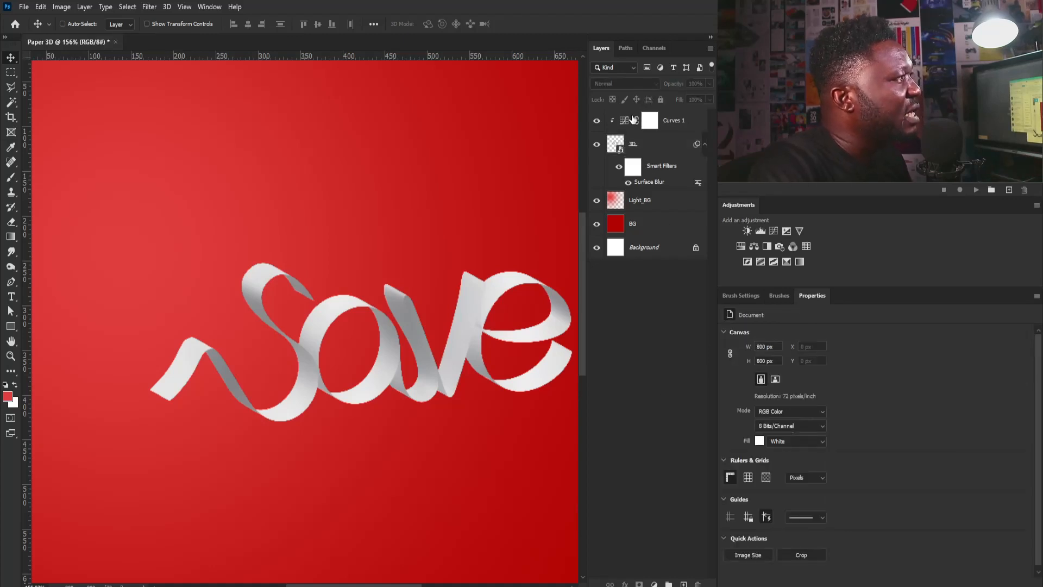
# Shape the clipped Curves into a gentle S-curve, with the shadow point at input 94, output 72 and a slightly raised highlight point.
pyautogui.click(626, 122)
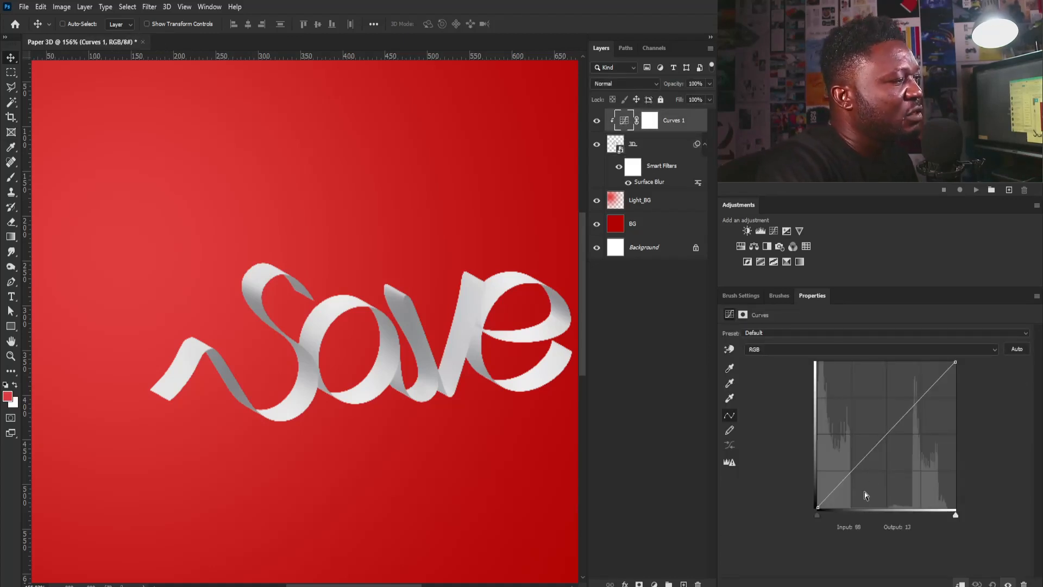
pyautogui.moveTo(865, 460); pyautogui.dragTo(868, 465)
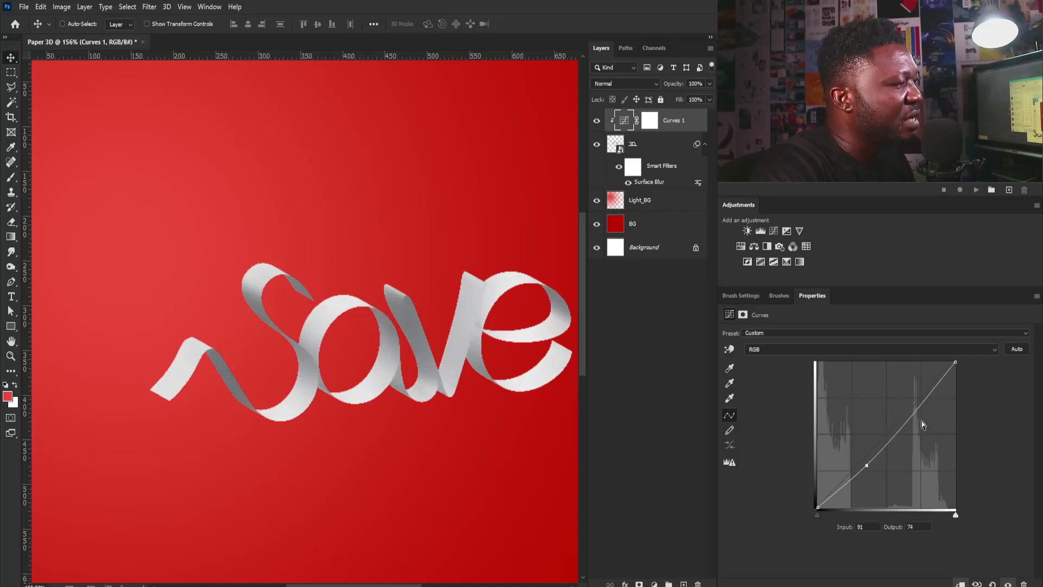
pyautogui.moveTo(922, 422); pyautogui.dragTo(918, 406)
pyautogui.moveTo(866, 469); pyautogui.dragTo(868, 467)
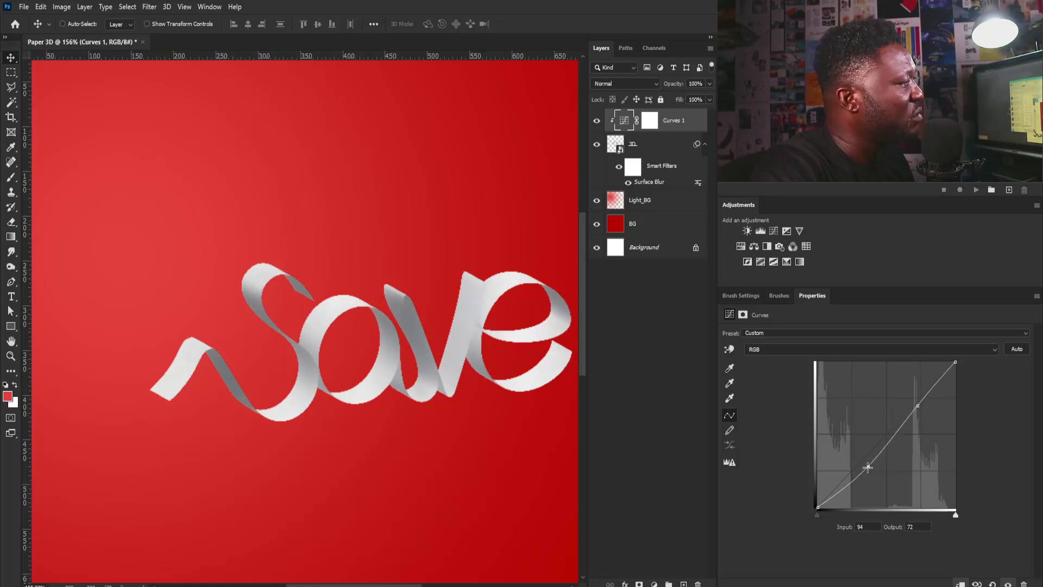
# Add a second Curves layer clipped to the lettering and darken it with a point at input 165, output 94.
pyautogui.hotkey('ctrl', '-')
pyautogui.click(771, 231)
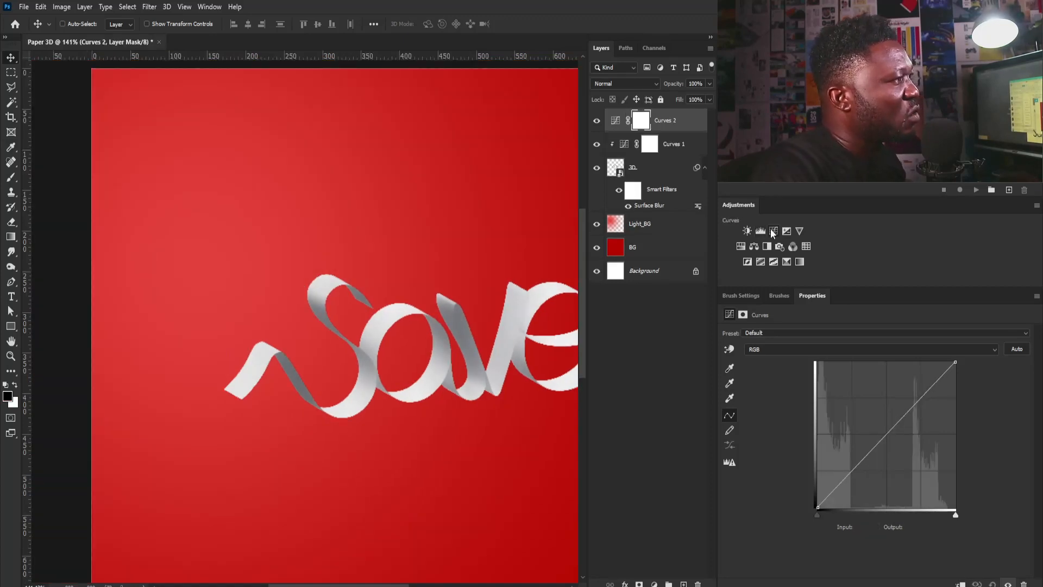
pyautogui.moveTo(883, 436); pyautogui.dragTo(908, 454)
pyautogui.click(959, 583)
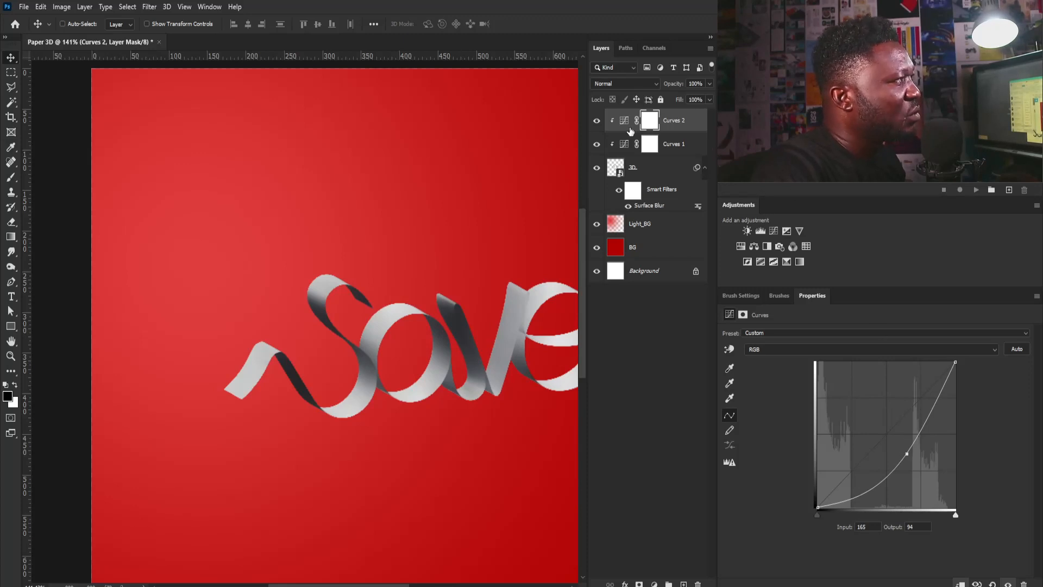
# Hide the darkening Curves layer and rename it SHADOW.
pyautogui.click(597, 120)
pyautogui.doubleClick(674, 120)
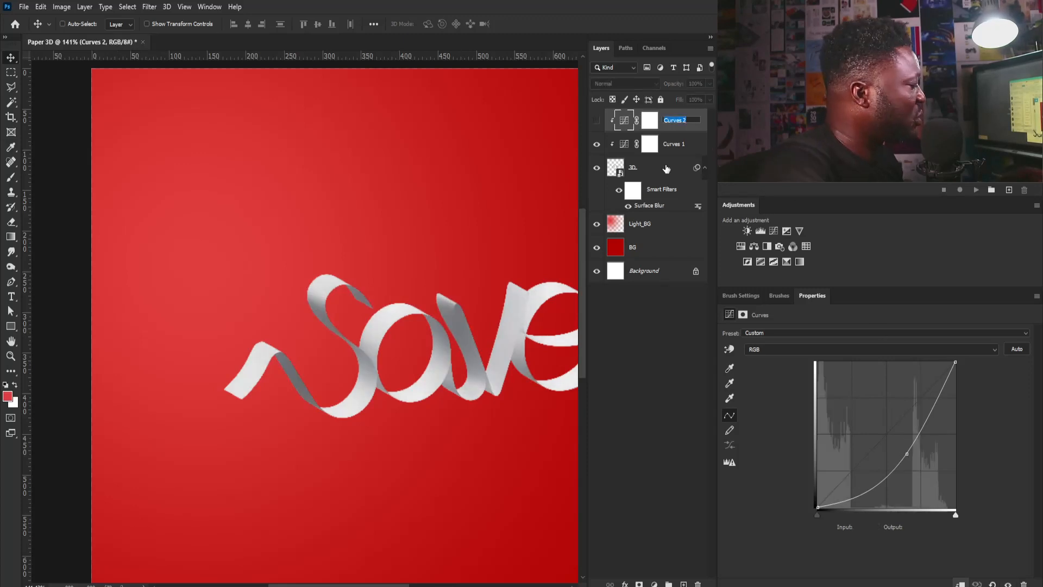
pyautogui.write('SHADOW')
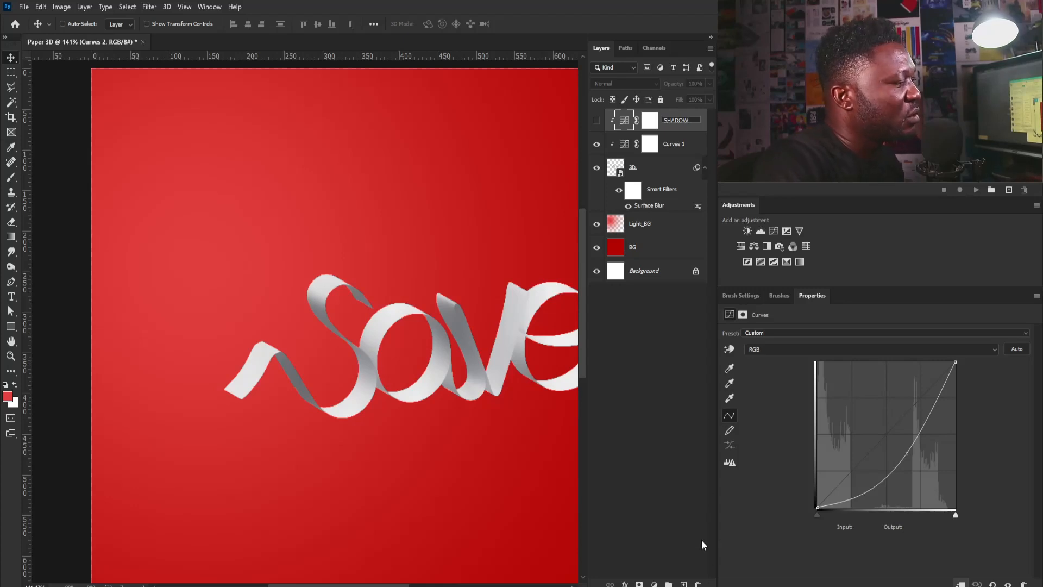
# Clip a third Curves layer to the lettering, brighten it with a point at input 121, output 189, and show the SHADOW layer again.
pyautogui.click(776, 230)
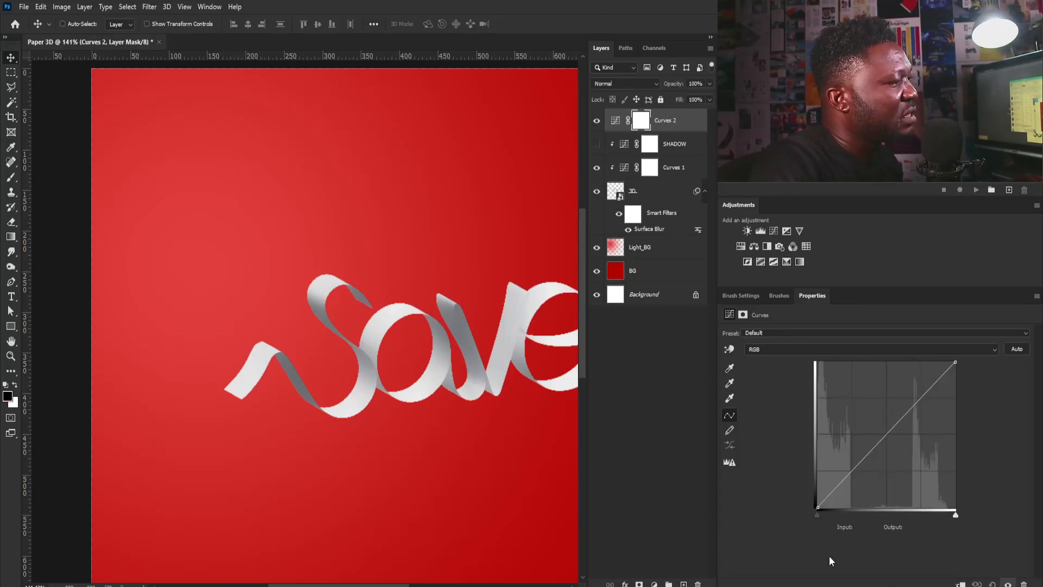
pyautogui.hotkey('ctrl', 'alt', 'g')
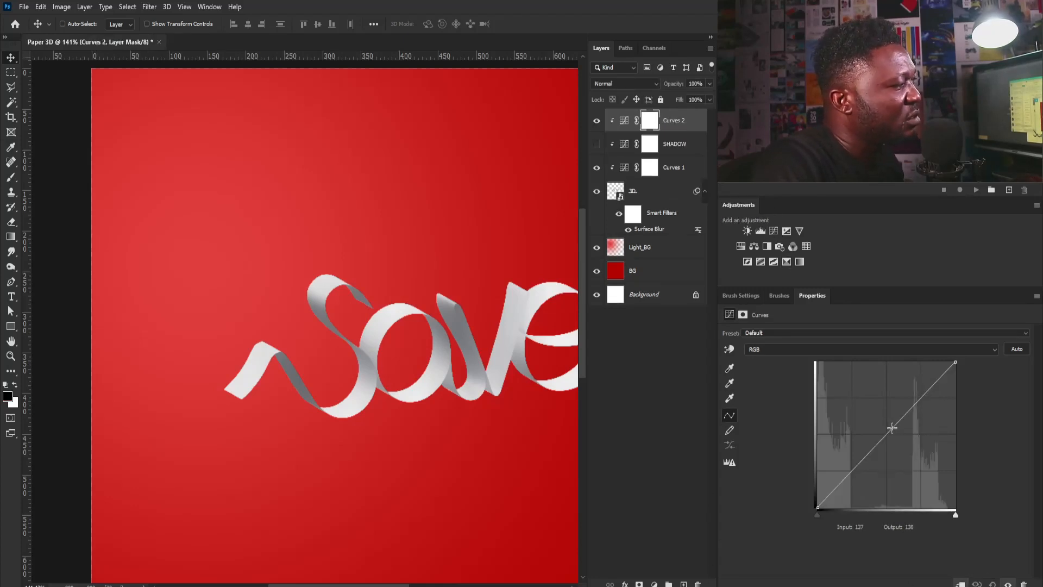
pyautogui.moveTo(891, 428); pyautogui.dragTo(883, 399)
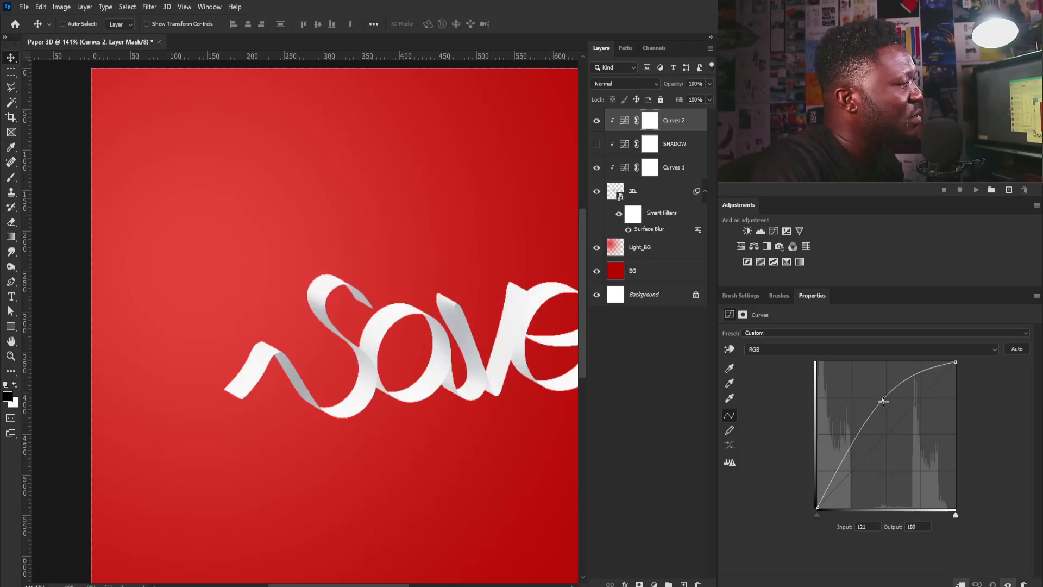
pyautogui.click(596, 143)
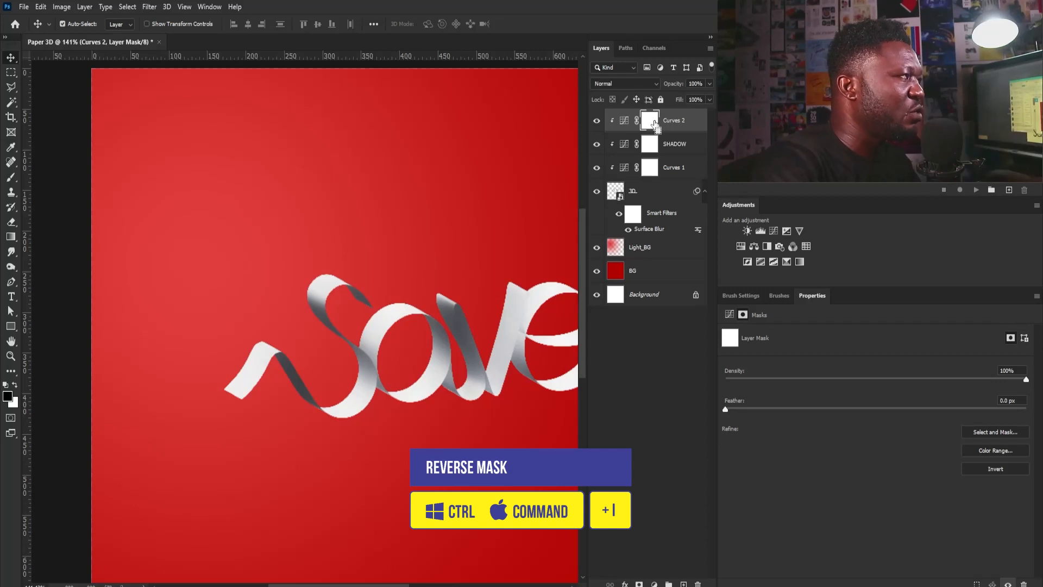
# Invert the masks of the brightening Curves and SHADOW layers to black, and rename the brightening layer HIGHTLIGHT.
pyautogui.hotkey('ctrl', 'i')
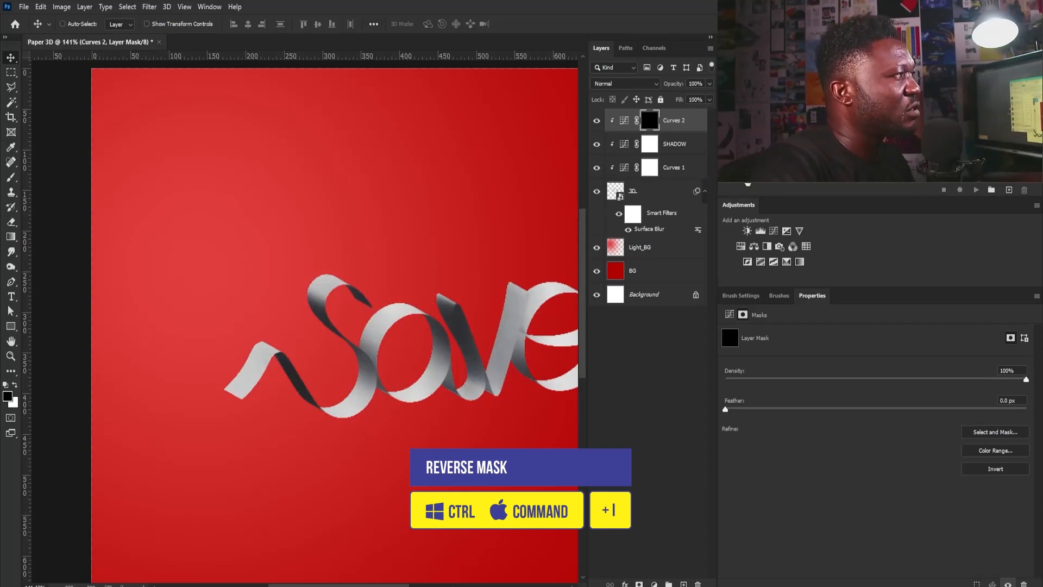
pyautogui.click(650, 143)
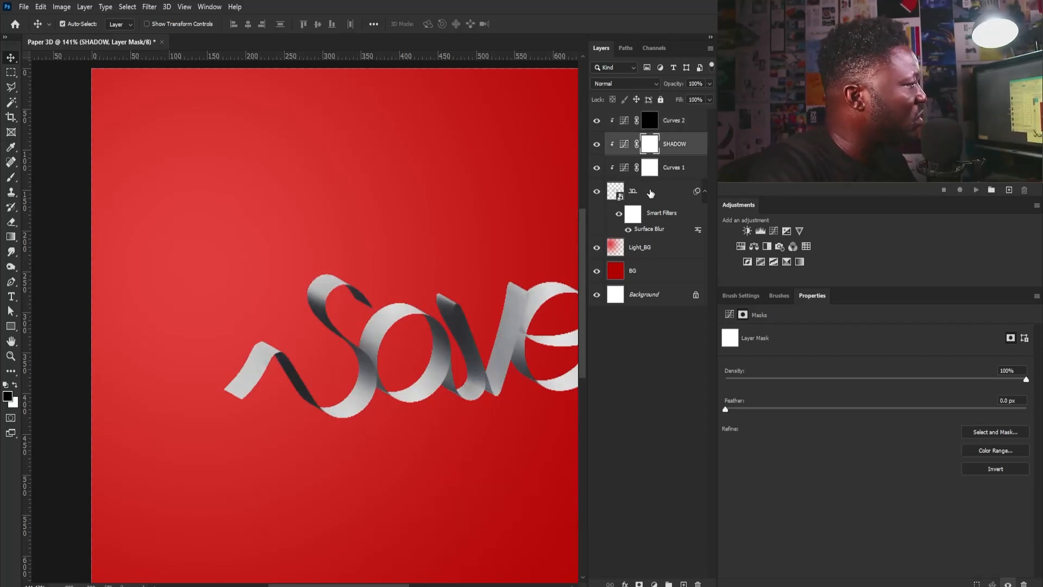
pyautogui.hotkey('ctrl', 'i')
pyautogui.doubleClick(679, 120)
pyautogui.write('h')
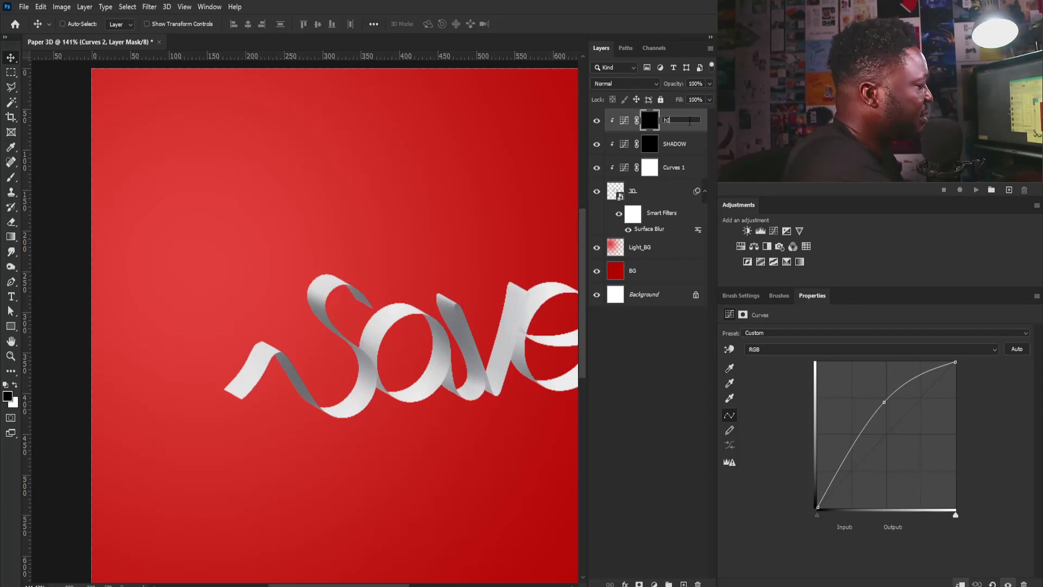
# Activate the Brush tool, display its brush settings and target the SHADOW layer's mask, framing the letter S.
pyautogui.scroll(5, 349, 336)
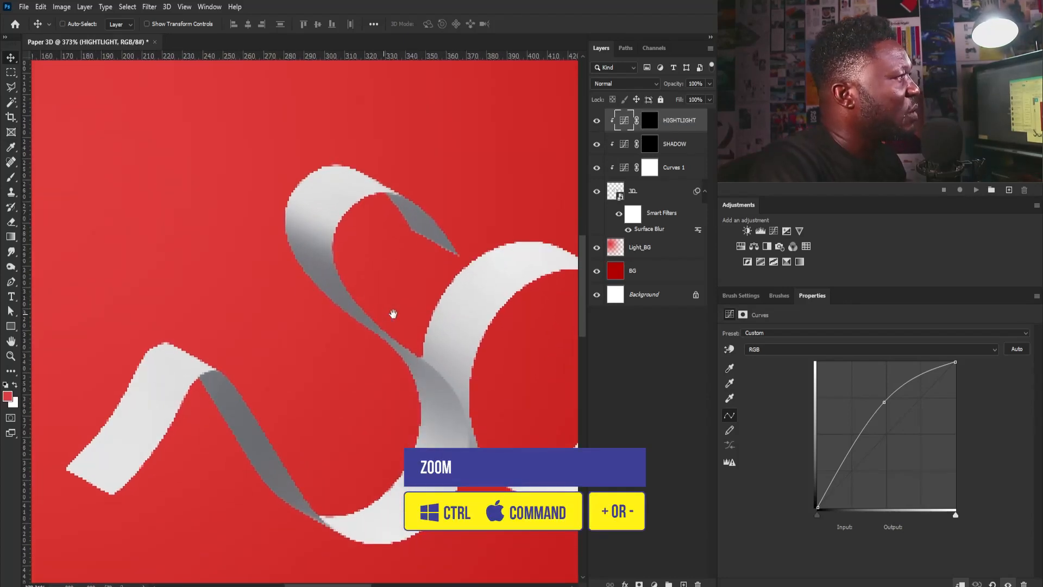
pyautogui.press('b')
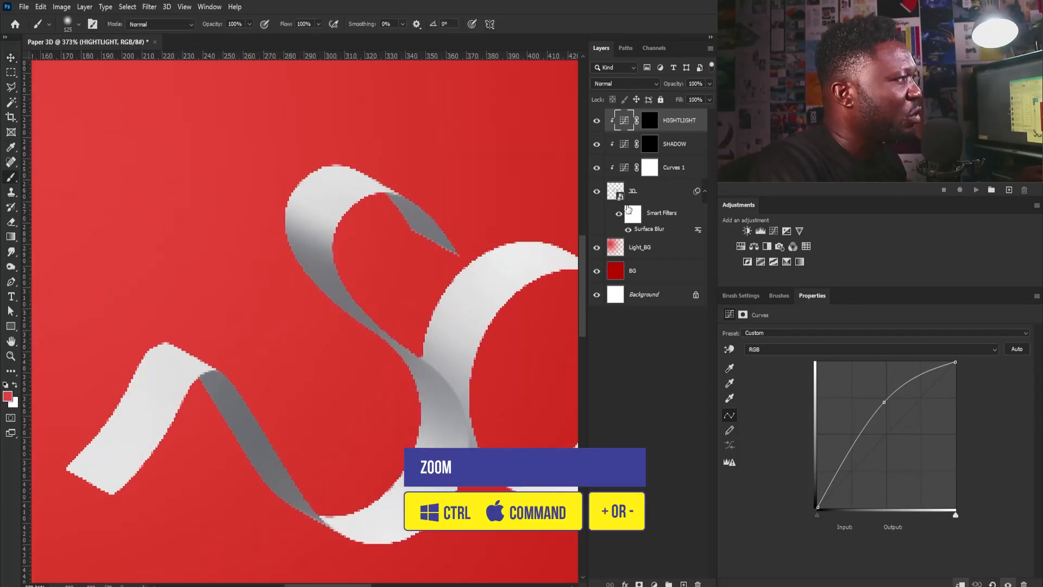
pyautogui.click(743, 296)
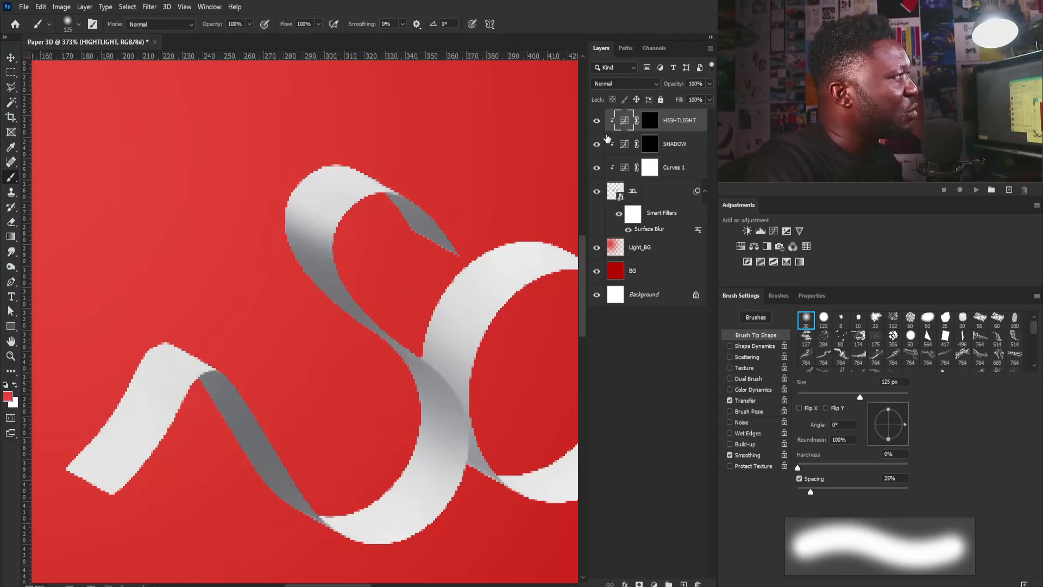
pyautogui.click(648, 144)
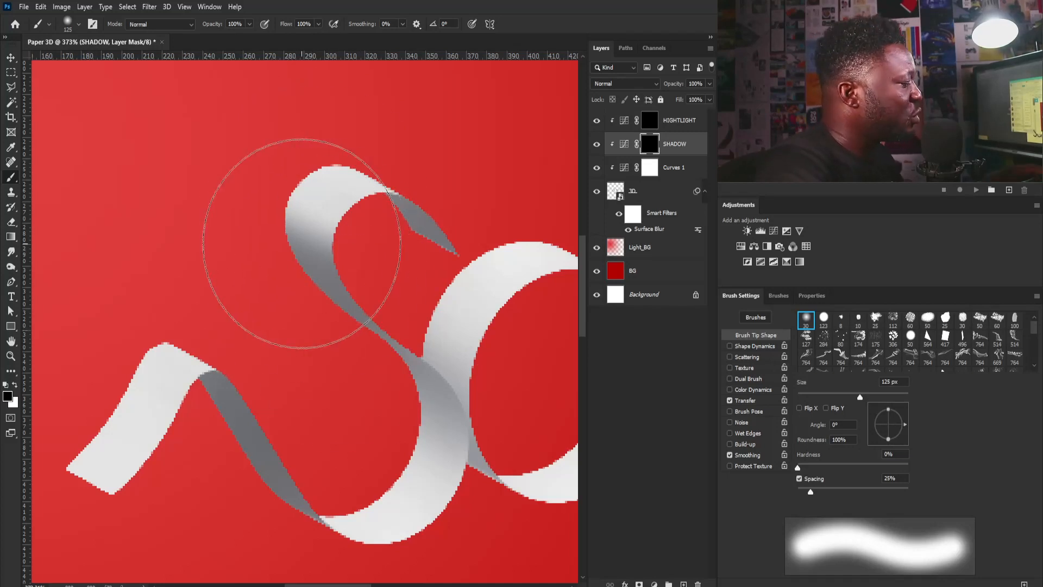
# Reduce the soft round brush to 15 px and make white the foreground colour for painting on the SHADOW mask.
pyautogui.press('[')
pyautogui.press('[')
pyautogui.press('[')
pyautogui.press('[')
pyautogui.press('[')
pyautogui.press('[')
pyautogui.press('[')
pyautogui.press('[')
pyautogui.press('[')
pyautogui.press('[')
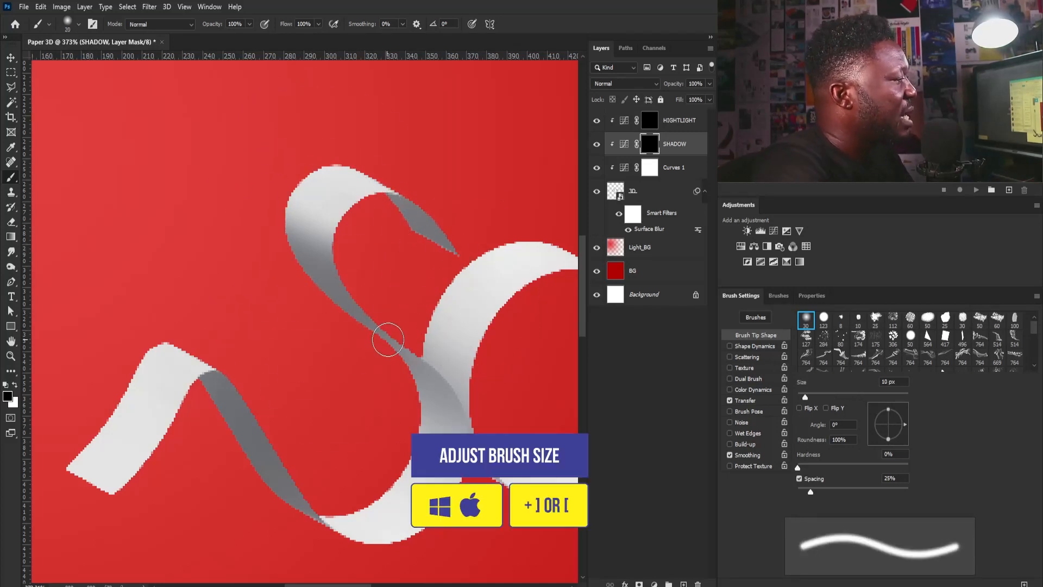
pyautogui.press('[')
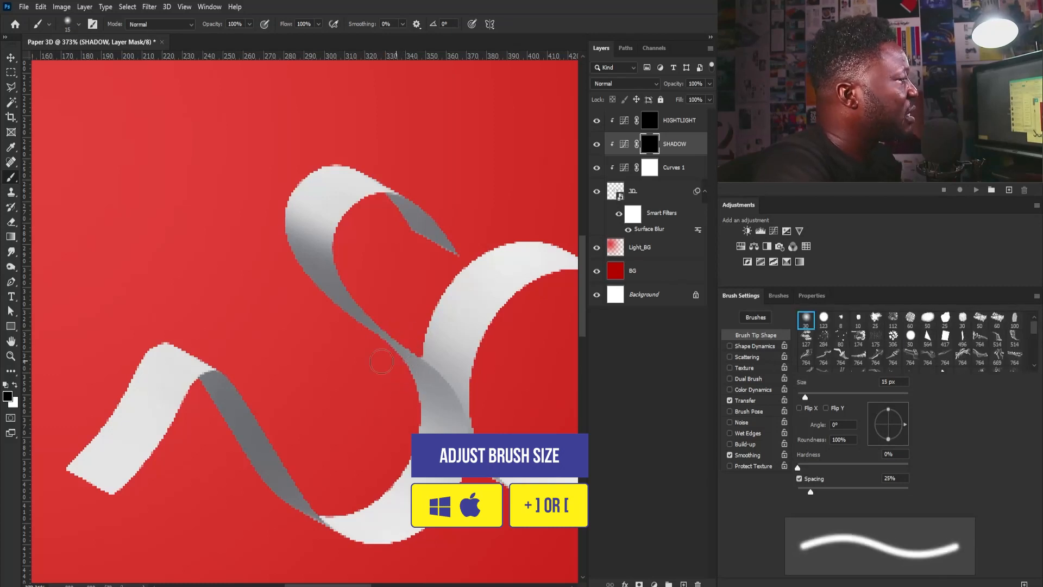
pyautogui.click(15, 385)
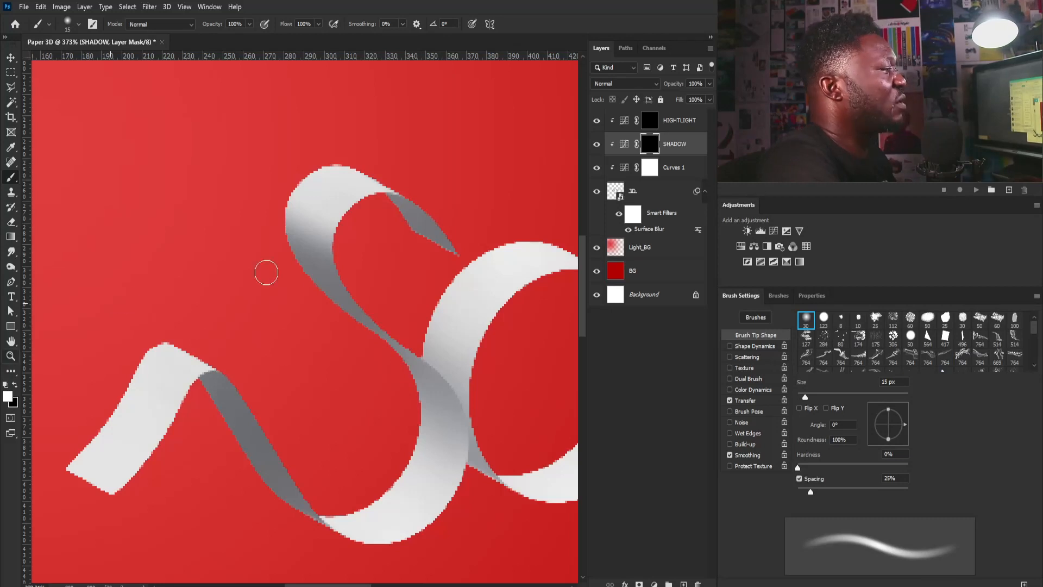
# Enlarge the soft brush to 20 px, display its Transfer settings, and paint shadow on the folds of the letter S.
pyautogui.press(']')
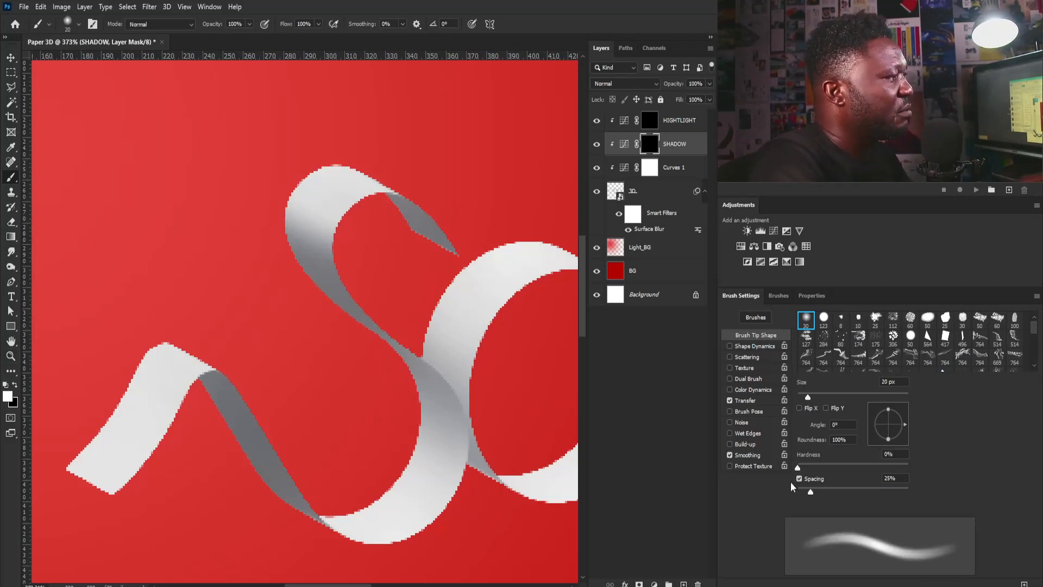
pyautogui.click(753, 401)
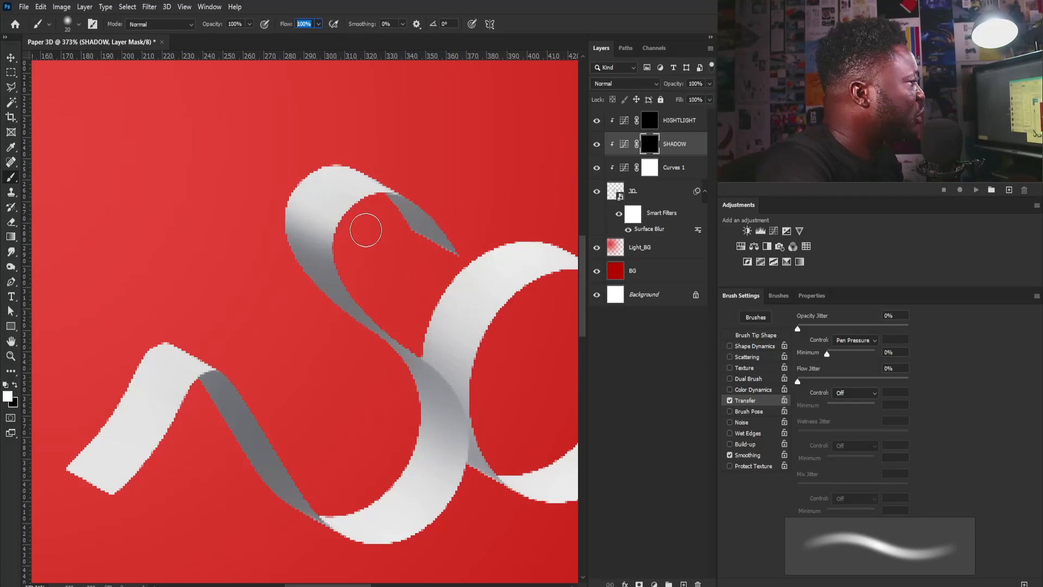
pyautogui.moveTo(407, 357)
pyautogui.mouseDown()
pyautogui.moveTo(428, 440)
pyautogui.moveTo(428, 358)
pyautogui.moveTo(413, 350)
pyautogui.moveTo(459, 416)
pyautogui.moveTo(411, 526)
pyautogui.moveTo(471, 435)
pyautogui.moveTo(430, 377)
pyautogui.moveTo(434, 400)
pyautogui.moveTo(501, 318)
pyautogui.moveTo(433, 410)
pyautogui.mouseUp()
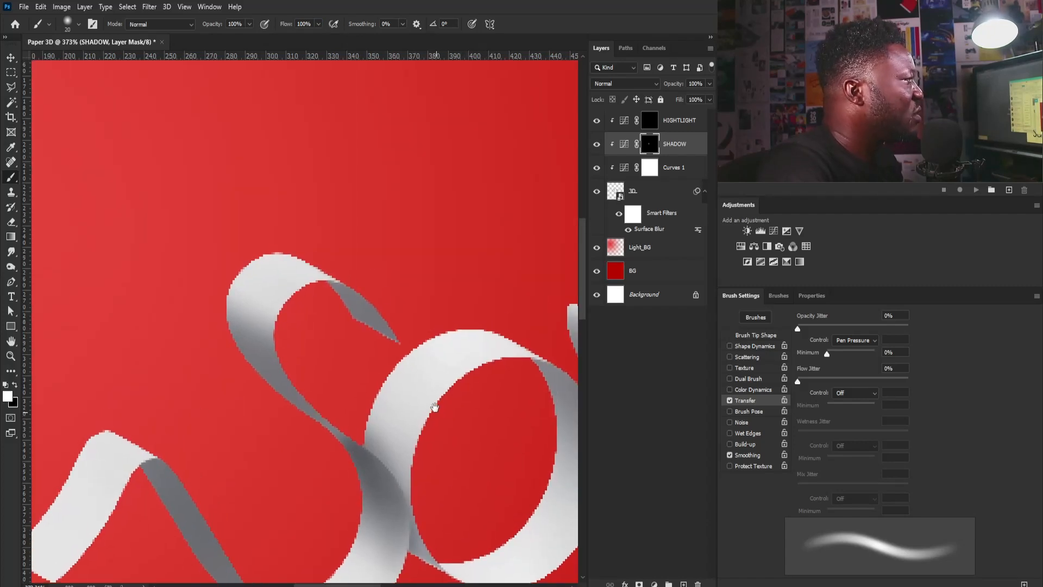
pyautogui.moveTo(358, 341)
pyautogui.mouseDown()
pyautogui.moveTo(380, 347)
pyautogui.moveTo(342, 284)
pyautogui.moveTo(303, 424)
pyautogui.moveTo(274, 396)
pyautogui.moveTo(256, 350)
pyautogui.mouseUp()
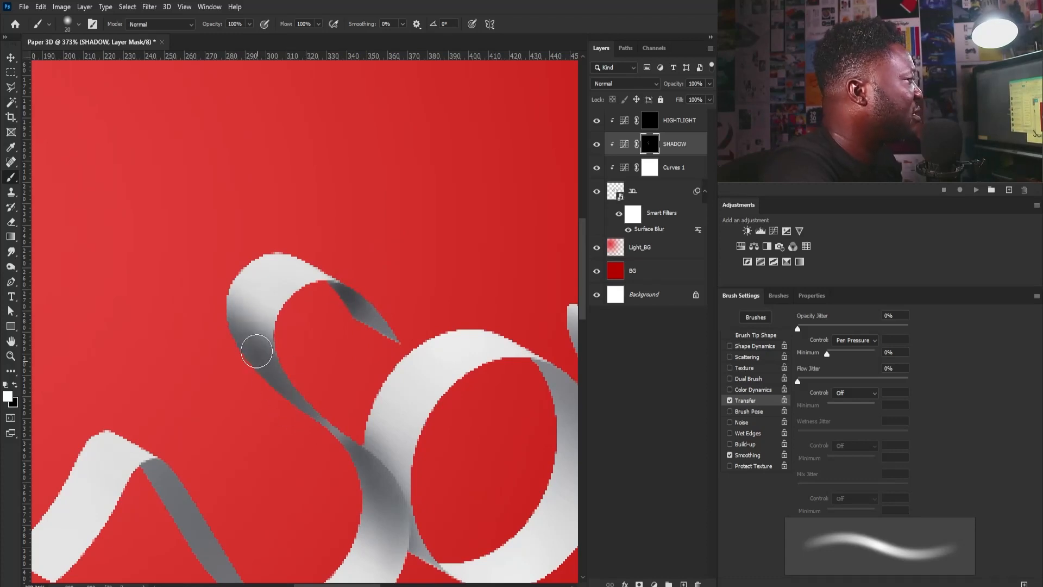
# Paint shadow on the SHADOW mask along the folds on the right side of the letter a.
pyautogui.moveTo(461, 523); pyautogui.dragTo(340, 370)
pyautogui.moveTo(427, 220)
pyautogui.mouseDown()
pyautogui.moveTo(462, 285)
pyautogui.moveTo(434, 242)
pyautogui.moveTo(435, 325)
pyautogui.mouseUp()
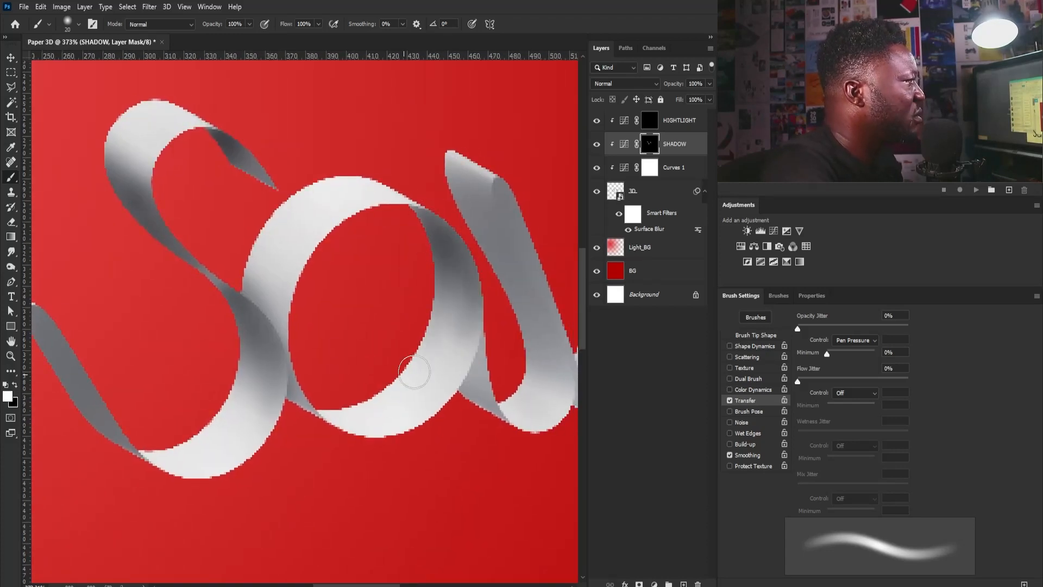
pyautogui.moveTo(474, 413)
pyautogui.mouseDown()
pyautogui.moveTo(445, 359)
pyautogui.moveTo(466, 373)
pyautogui.mouseUp()
pyautogui.moveTo(395, 181)
pyautogui.mouseDown()
pyautogui.moveTo(389, 230)
pyautogui.moveTo(386, 204)
pyautogui.moveTo(421, 262)
pyautogui.moveTo(428, 304)
pyautogui.mouseUp()
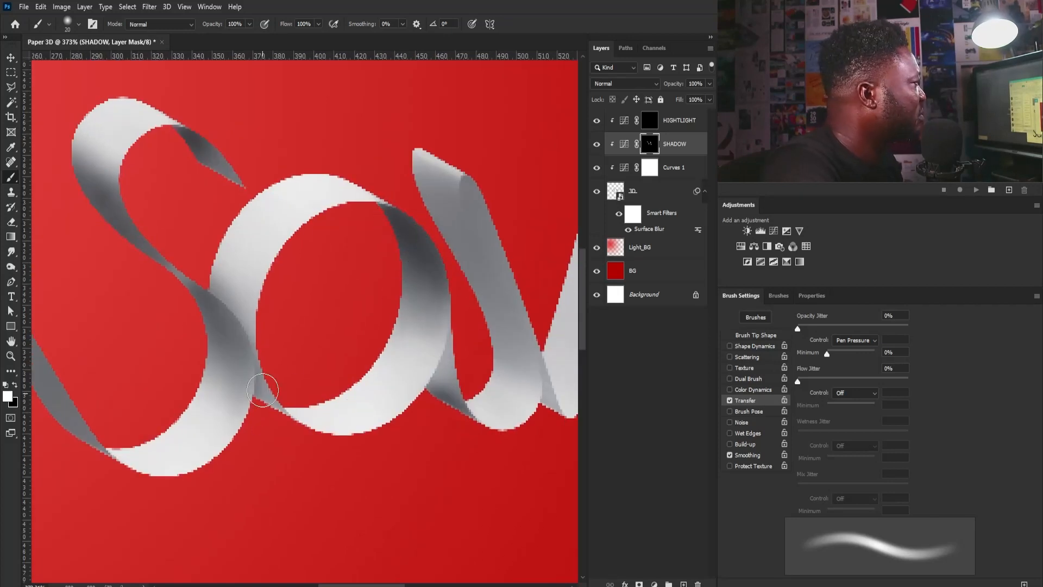
# Reduce the brush to 7 px and paint shadow on the small fold where the S meets the a.
pyautogui.press('[')
pyautogui.press('[')
pyautogui.press('[')
pyautogui.press('[')
pyautogui.press('[')
pyautogui.moveTo(264, 383); pyautogui.dragTo(277, 410)
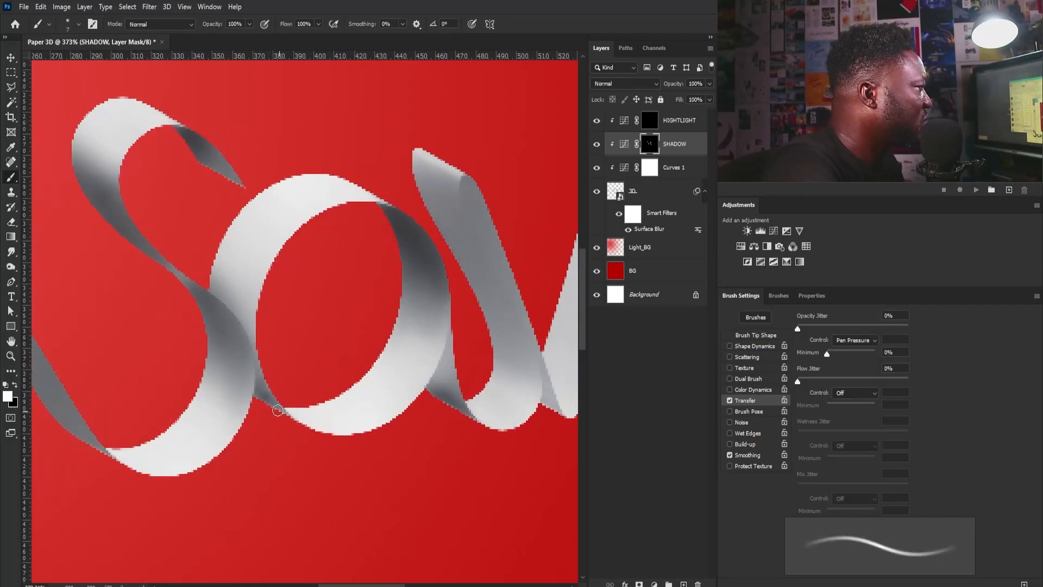
# Try a freehand shadow stroke on the small fold at the base of the v, and undo it.
pyautogui.moveTo(466, 358); pyautogui.dragTo(307, 402)
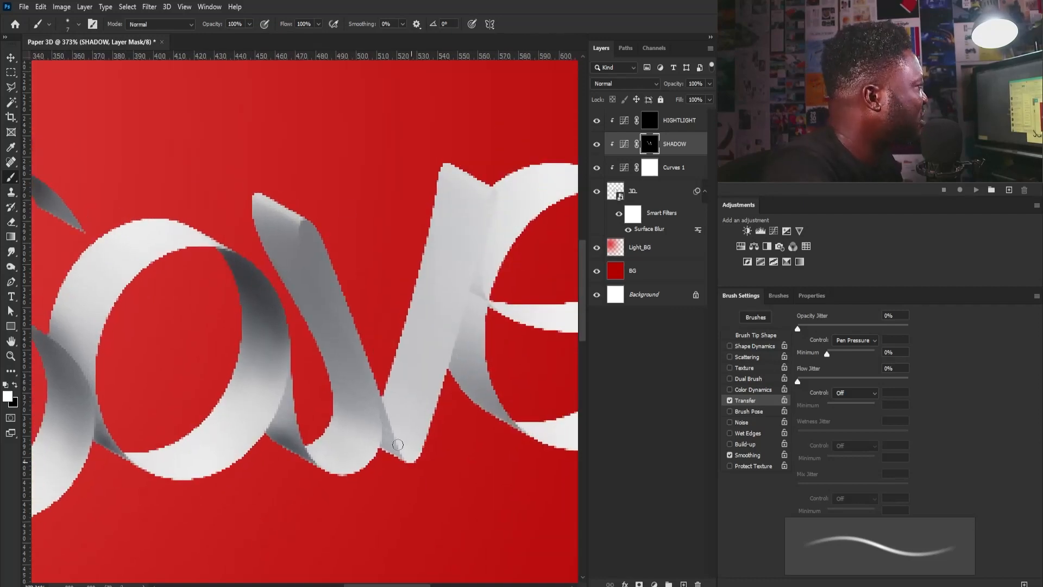
pyautogui.moveTo(397, 444)
pyautogui.mouseDown()
pyautogui.moveTo(387, 454)
pyautogui.moveTo(391, 429)
pyautogui.moveTo(404, 442)
pyautogui.moveTo(398, 466)
pyautogui.mouseUp()
pyautogui.hotkey('ctrl', 'z')
pyautogui.hotkey('ctrl', 'z')
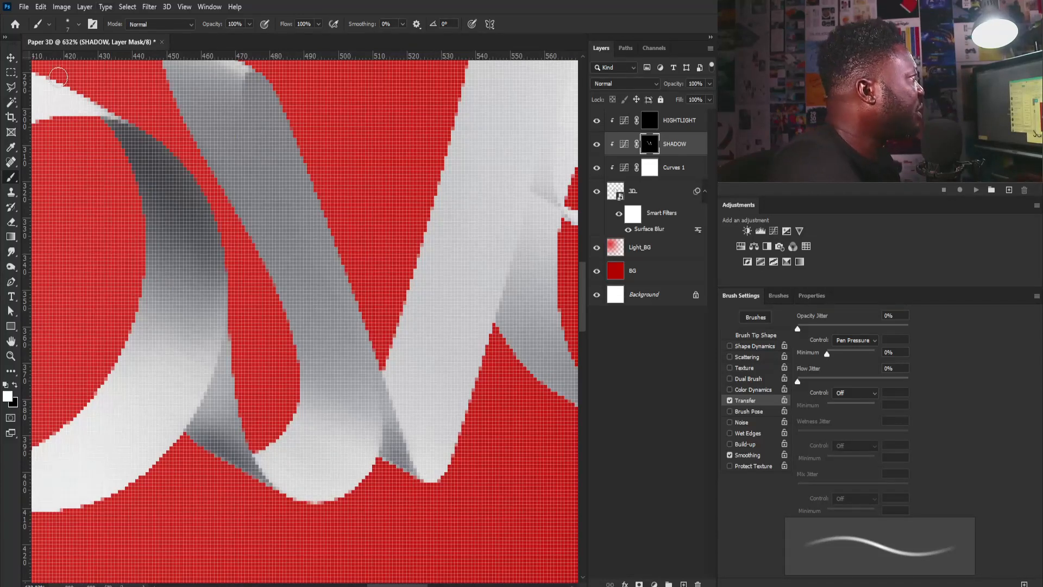
# Outline the small fold at the base of the v with a closed Polygonal Lasso selection.
pyautogui.click(11, 86)
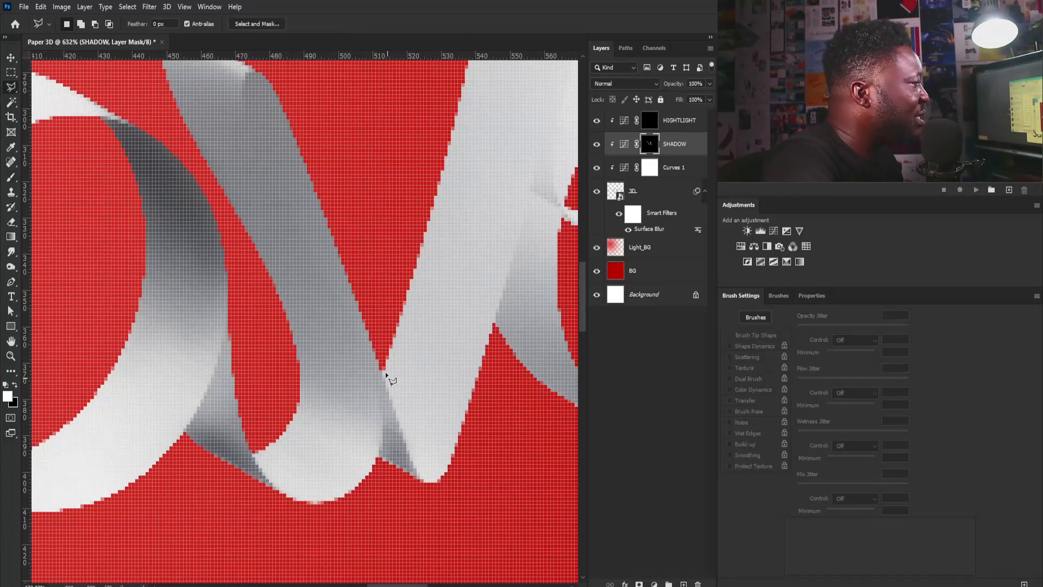
pyautogui.click(423, 489)
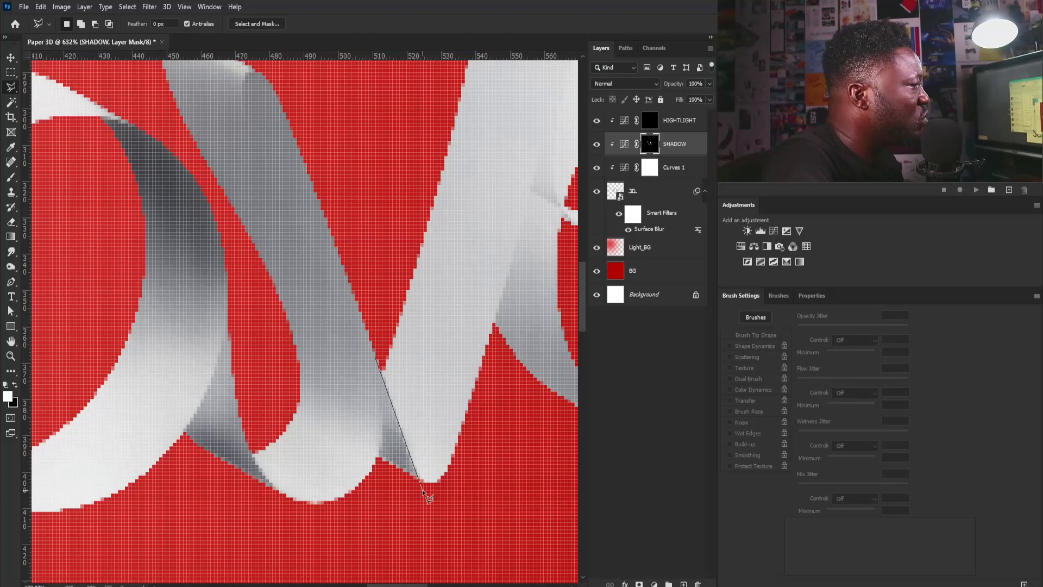
pyautogui.click(352, 503)
pyautogui.click(317, 417)
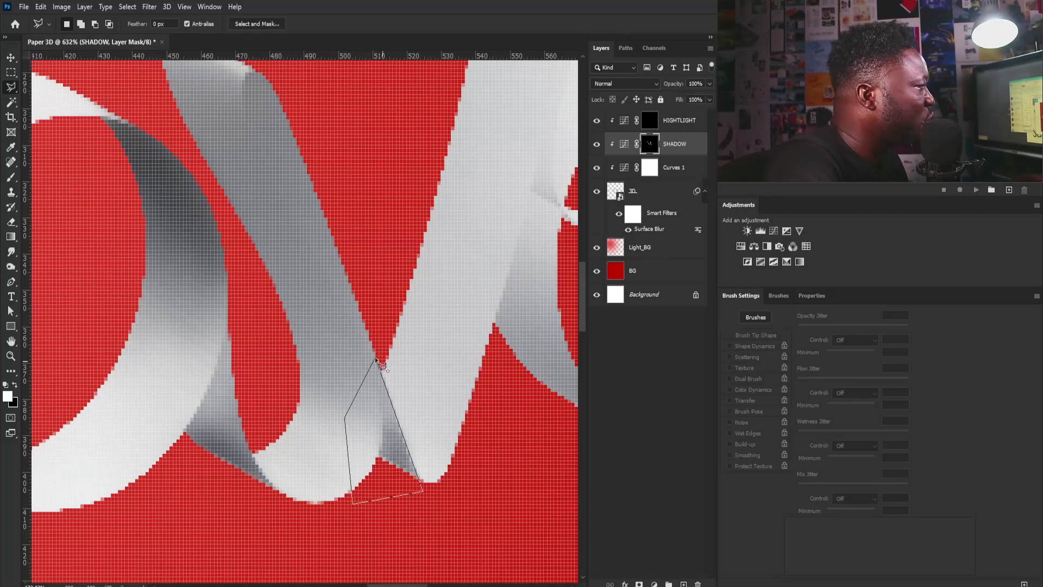
pyautogui.press('Escape')
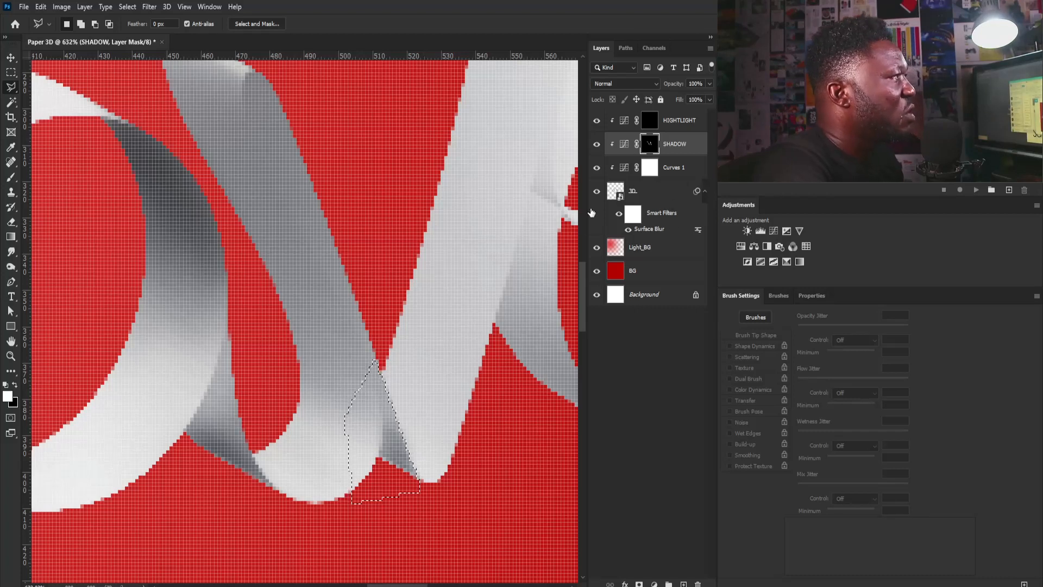
# Paint shadow inside the selection on the small fold at the base of the v, and clear the selection.
pyautogui.press('b')
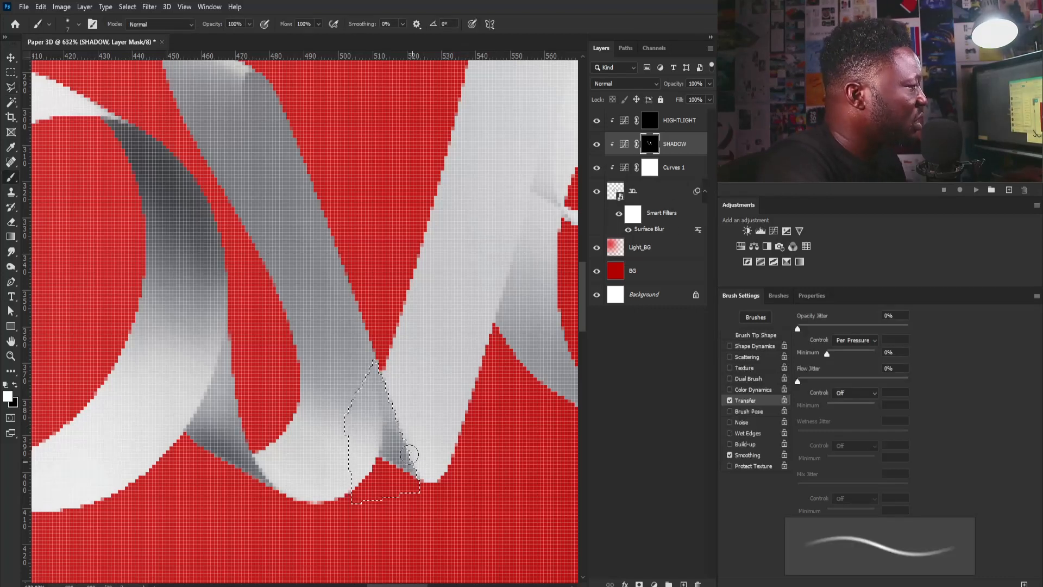
pyautogui.moveTo(401, 458)
pyautogui.mouseDown()
pyautogui.moveTo(392, 412)
pyautogui.moveTo(401, 434)
pyautogui.mouseUp()
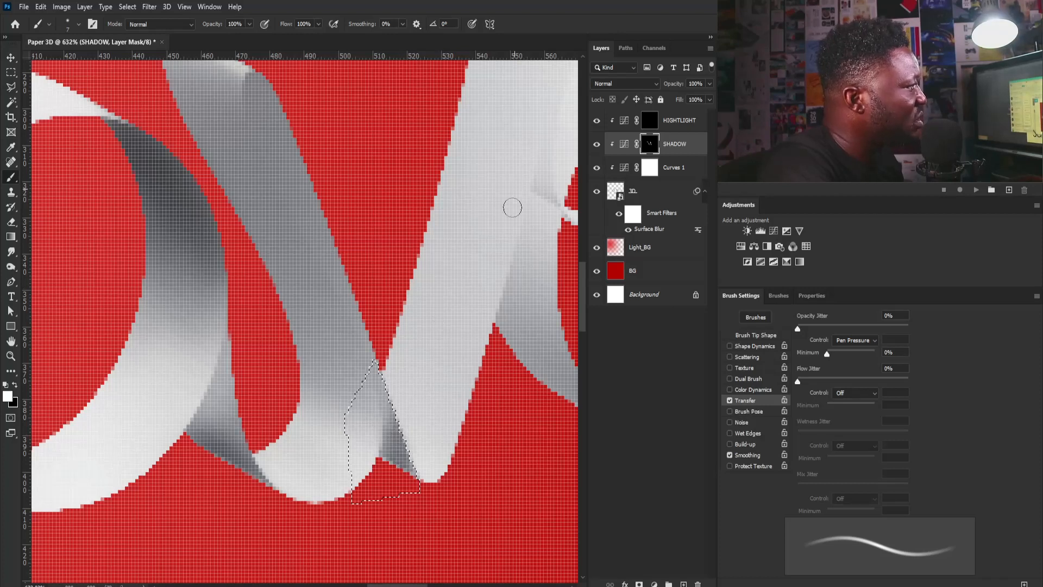
pyautogui.moveTo(378, 390)
pyautogui.mouseDown()
pyautogui.moveTo(401, 419)
pyautogui.moveTo(380, 403)
pyautogui.moveTo(405, 409)
pyautogui.moveTo(394, 406)
pyautogui.moveTo(402, 441)
pyautogui.moveTo(386, 409)
pyautogui.mouseUp()
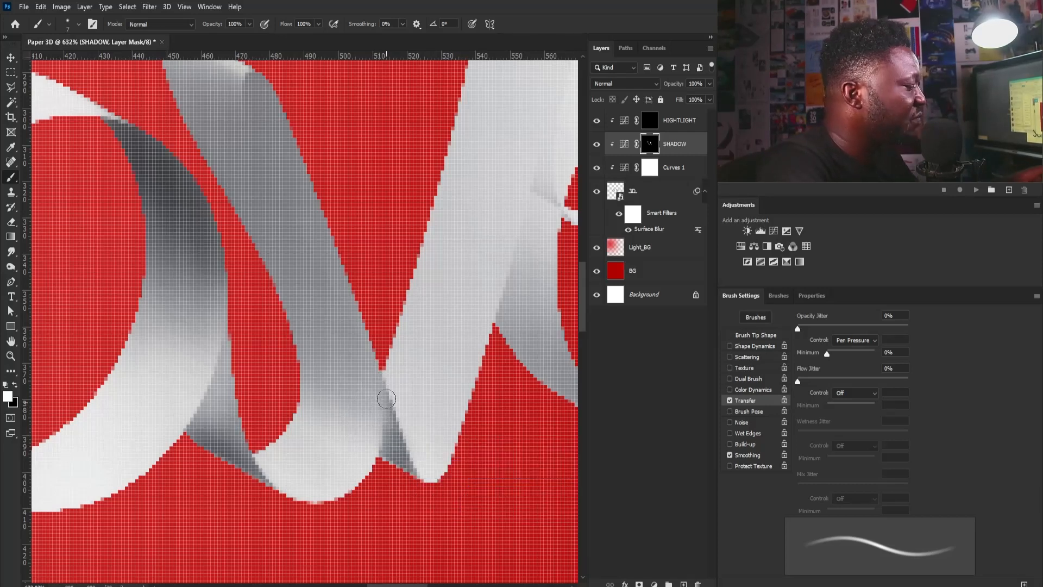
# Enlarge the brush to 25 px, make white the foreground colour, and paint shadow on the lower-left fold of the e.
pyautogui.press(']')
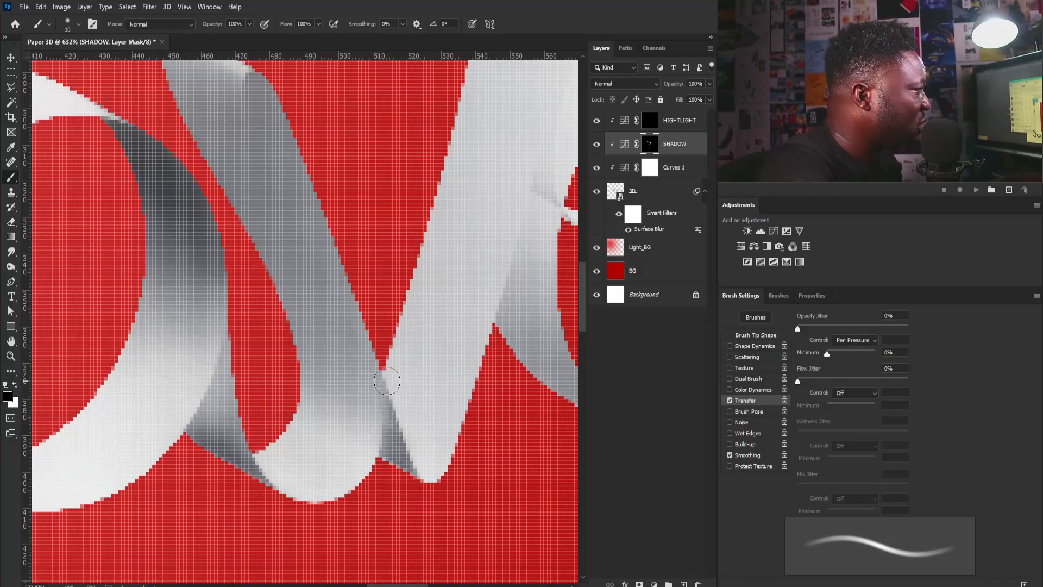
pyautogui.moveTo(460, 294); pyautogui.dragTo(402, 296)
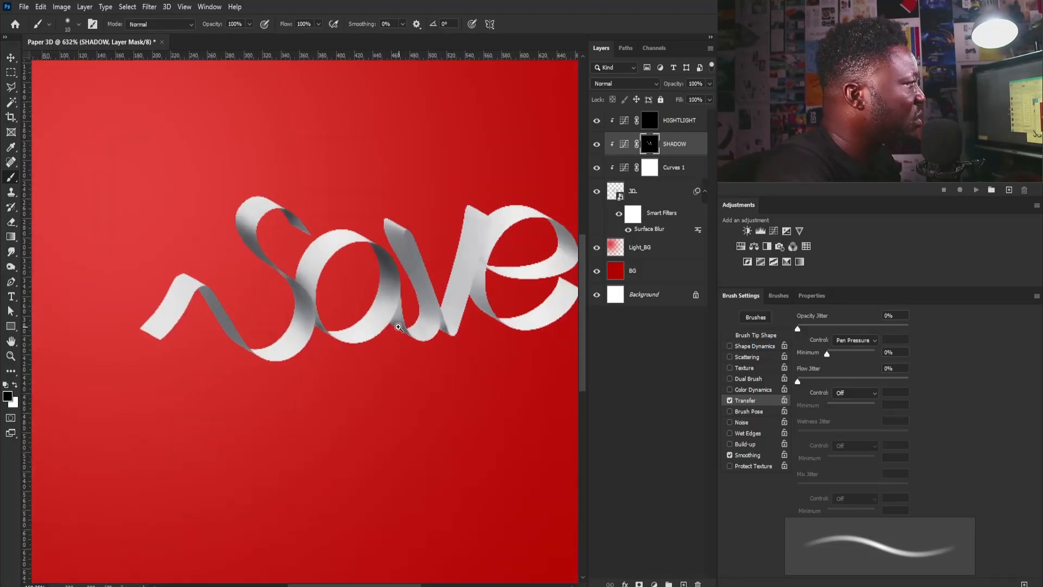
pyautogui.moveTo(502, 310); pyautogui.dragTo(491, 404)
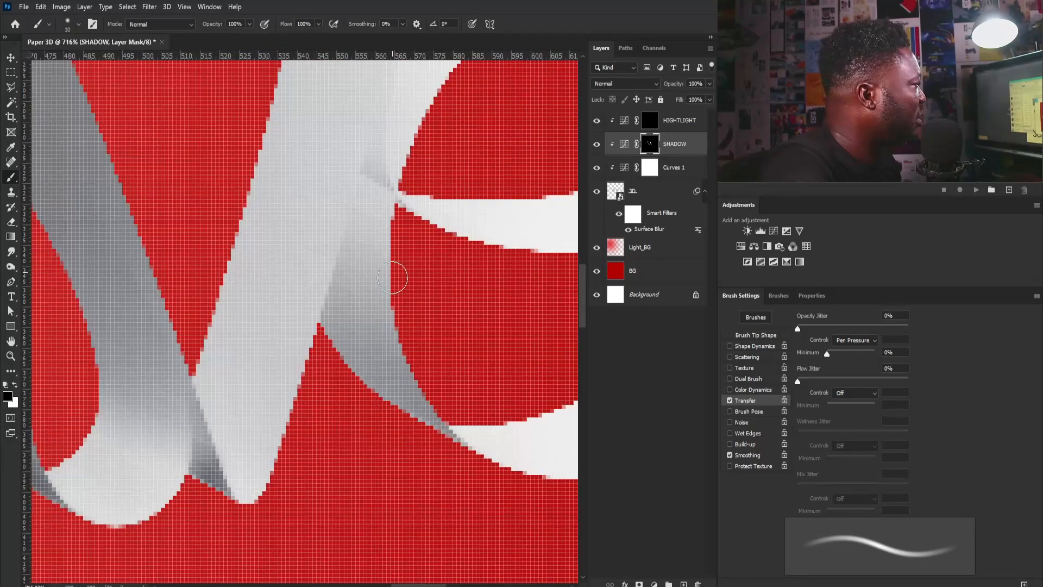
pyautogui.press(']')
pyautogui.press(']')
pyautogui.press(']')
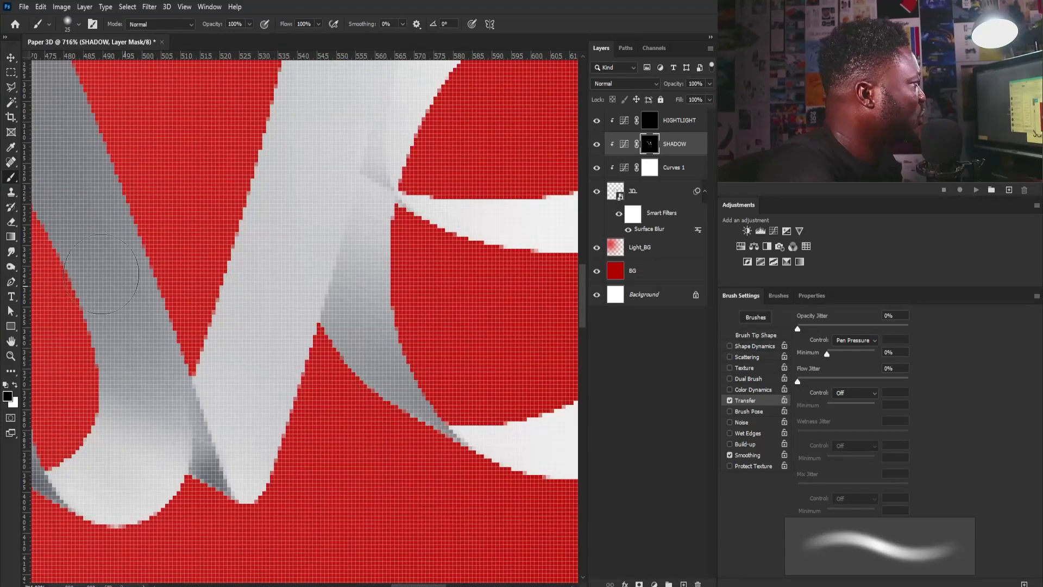
pyautogui.press('x')
pyautogui.moveTo(411, 433)
pyautogui.mouseDown()
pyautogui.moveTo(382, 414)
pyautogui.moveTo(403, 373)
pyautogui.moveTo(380, 350)
pyautogui.mouseUp()
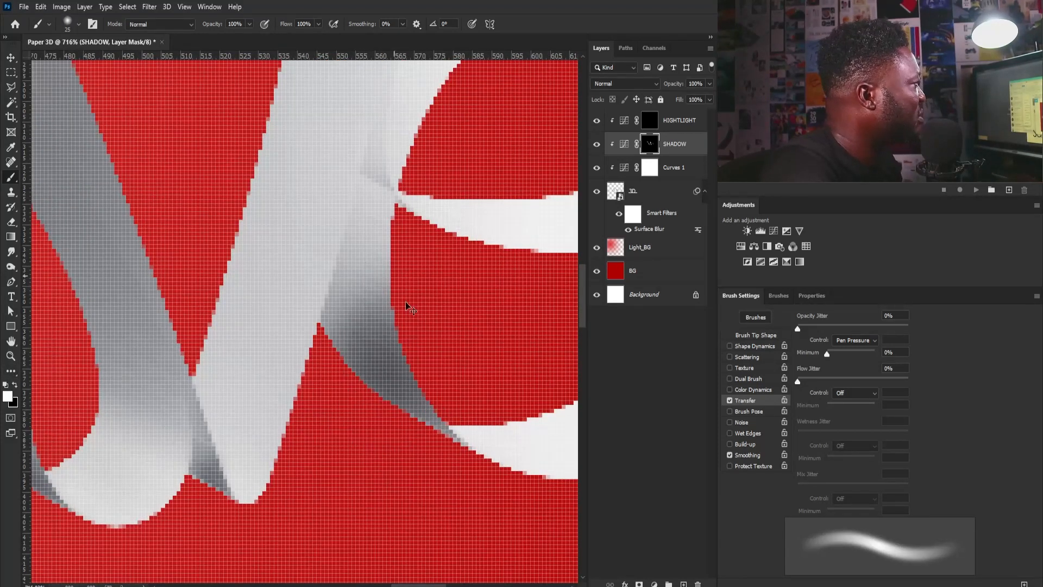
# Paint shadow on the upper-right fold of the e, and compare the lettering with the SHADOW layer hidden and shown.
pyautogui.moveTo(407, 307); pyautogui.dragTo(402, 308)
pyautogui.moveTo(486, 291); pyautogui.dragTo(258, 393)
pyautogui.moveTo(441, 148); pyautogui.dragTo(483, 250)
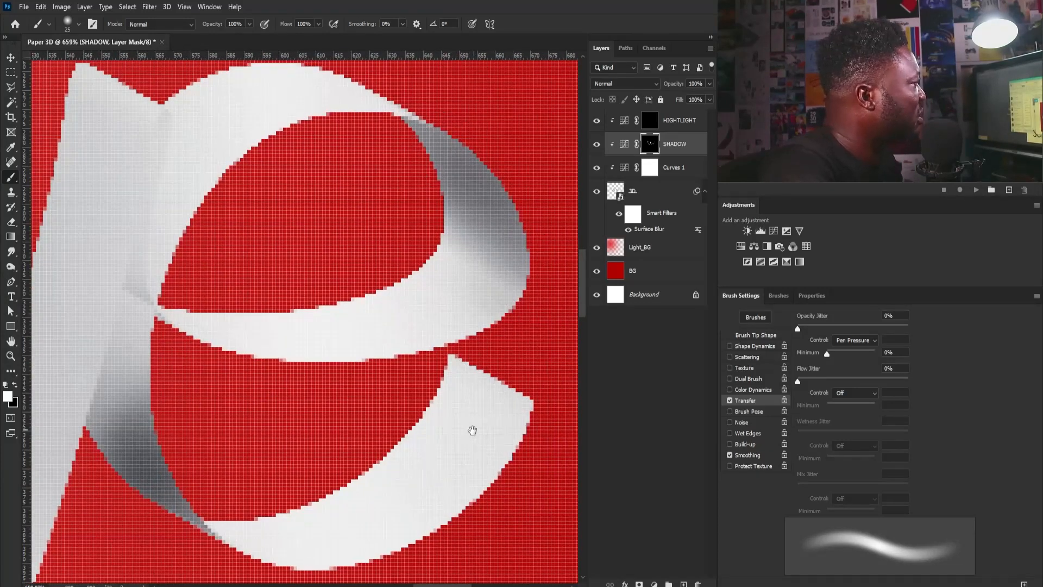
pyautogui.moveTo(472, 431); pyautogui.dragTo(410, 374)
pyautogui.moveTo(475, 331); pyautogui.dragTo(527, 473)
pyautogui.click(597, 145)
pyautogui.click(596, 144)
# Make black the foreground colour and soften the upper end of the shadow on the e's lower-left fold.
pyautogui.moveTo(467, 426); pyautogui.dragTo(386, 331)
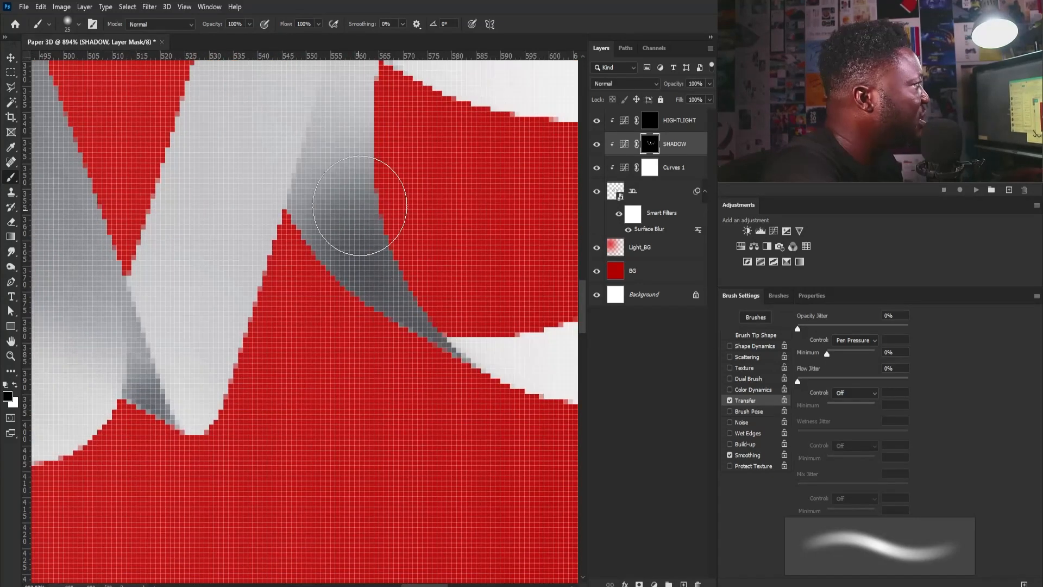
pyautogui.click(15, 384)
pyautogui.moveTo(332, 235)
pyautogui.mouseDown()
pyautogui.moveTo(346, 239)
pyautogui.moveTo(363, 163)
pyautogui.moveTo(350, 223)
pyautogui.moveTo(302, 272)
pyautogui.moveTo(380, 275)
pyautogui.moveTo(402, 350)
pyautogui.moveTo(426, 333)
pyautogui.moveTo(442, 356)
pyautogui.mouseUp()
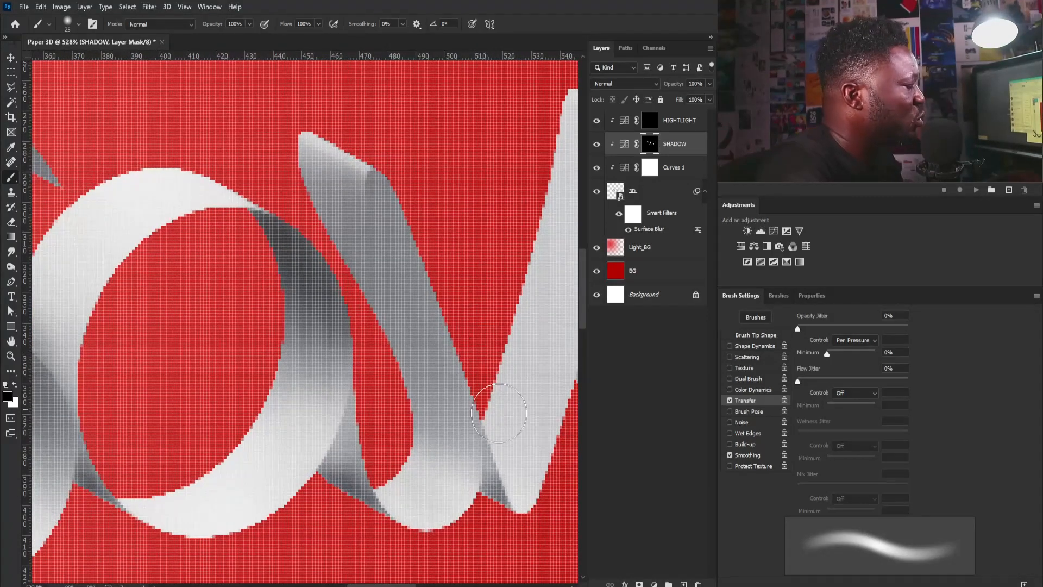
# Activate the Pen tool and hide the HIGHTLIGHT, SHADOW and Curves 1 layers to expose the original strip edges.
pyautogui.press('p')
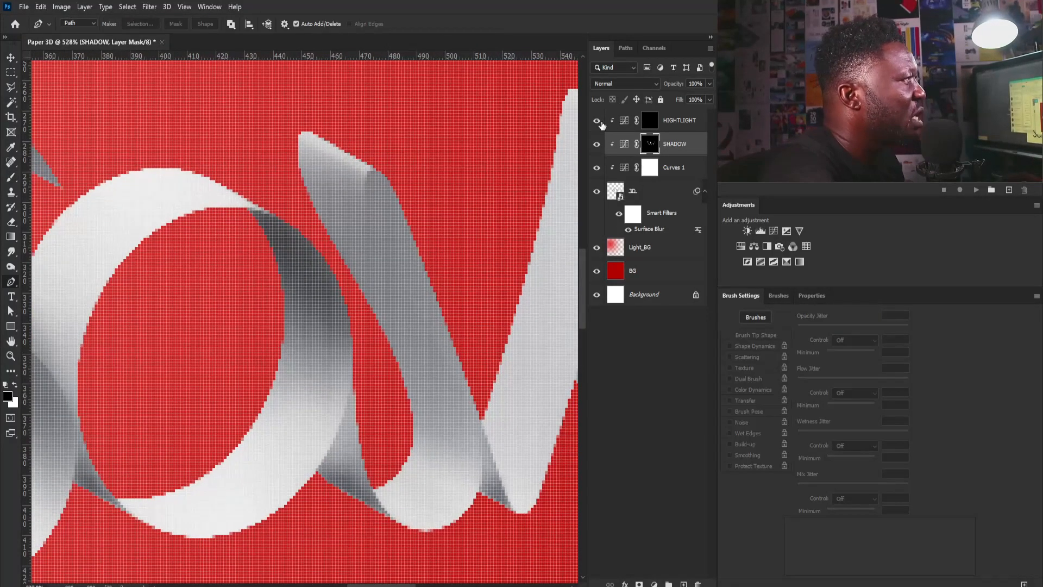
pyautogui.moveTo(591, 146); pyautogui.dragTo(600, 124)
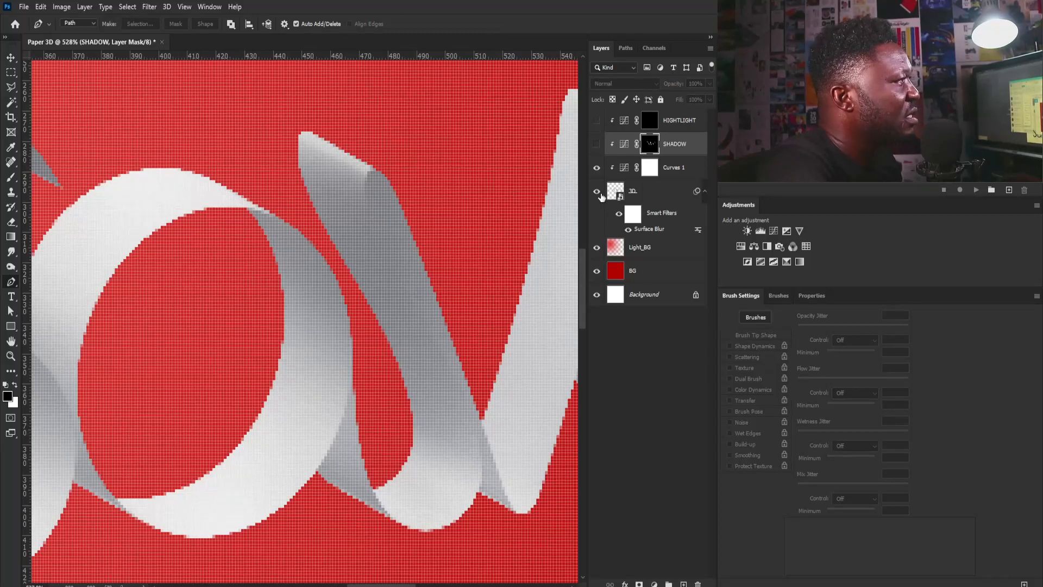
pyautogui.click(597, 168)
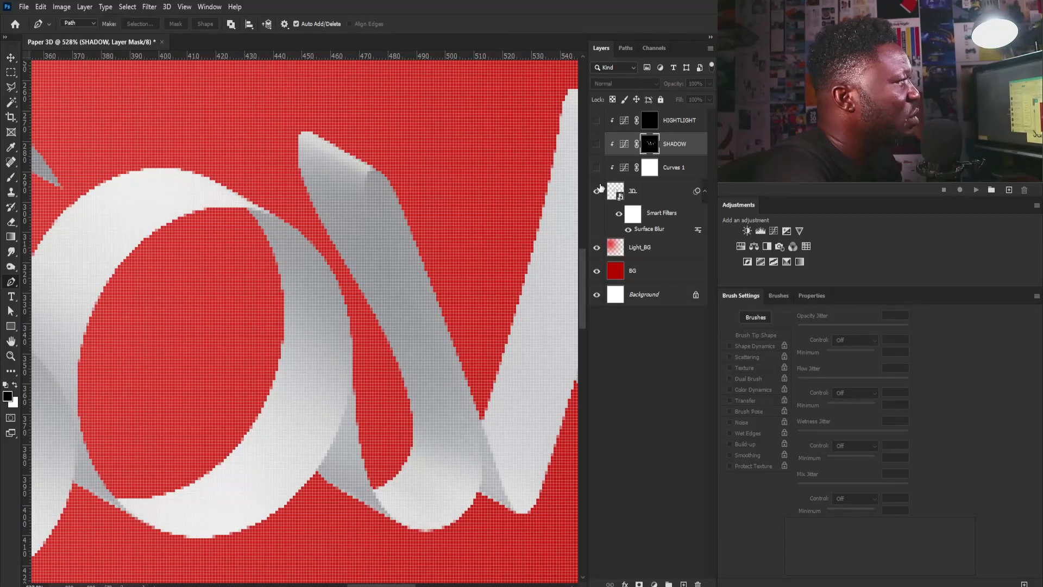
# Trace a closed Pen path around the narrow folded edge of the v's first downstroke and convert it to a selection.
pyautogui.click(476, 439)
pyautogui.scroll(-5, 455, 283)
pyautogui.scroll(2, 445, 280)
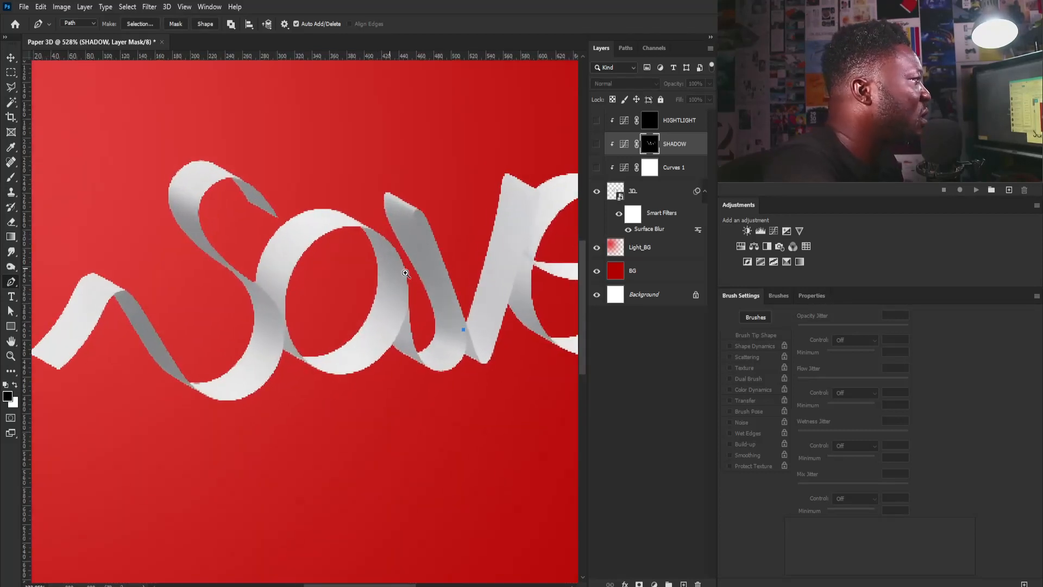
pyautogui.click(422, 239)
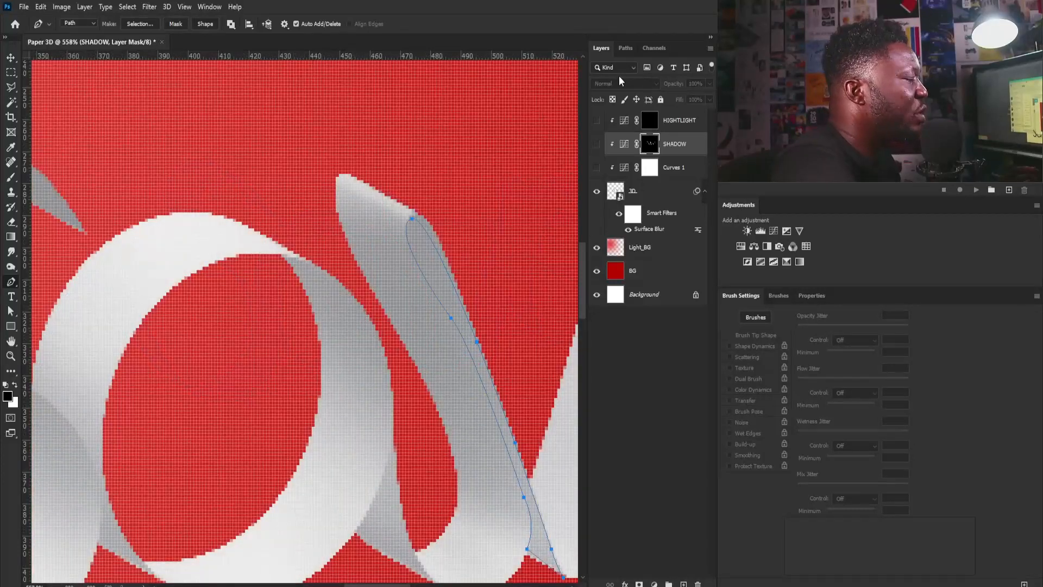
pyautogui.hotkey('ctrl', 'Return')
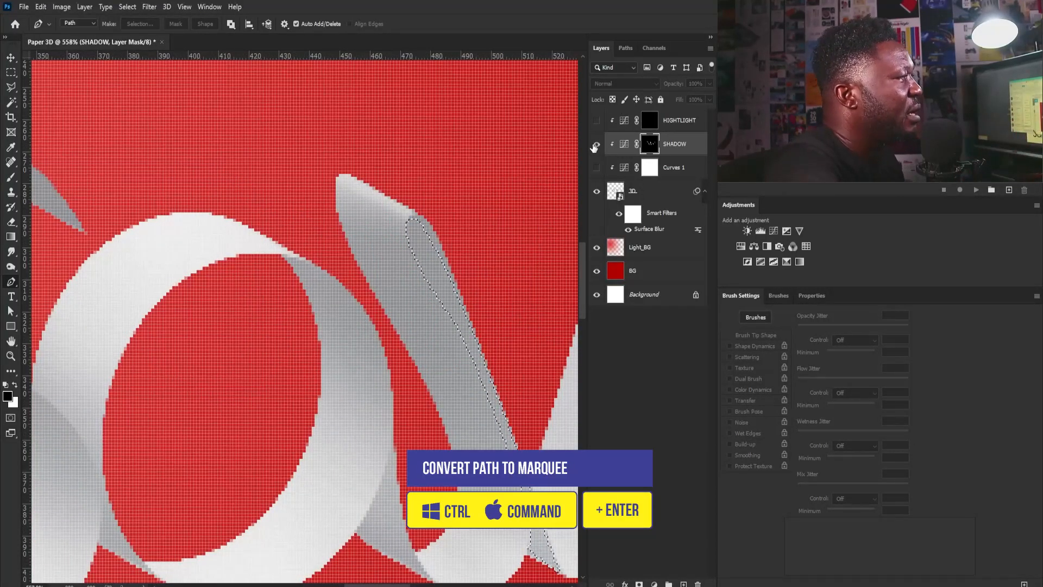
# Show the SHADOW and Curves 1 layers again, return to the Brush tool, and hide the selection outline.
pyautogui.moveTo(596, 145); pyautogui.dragTo(596, 168)
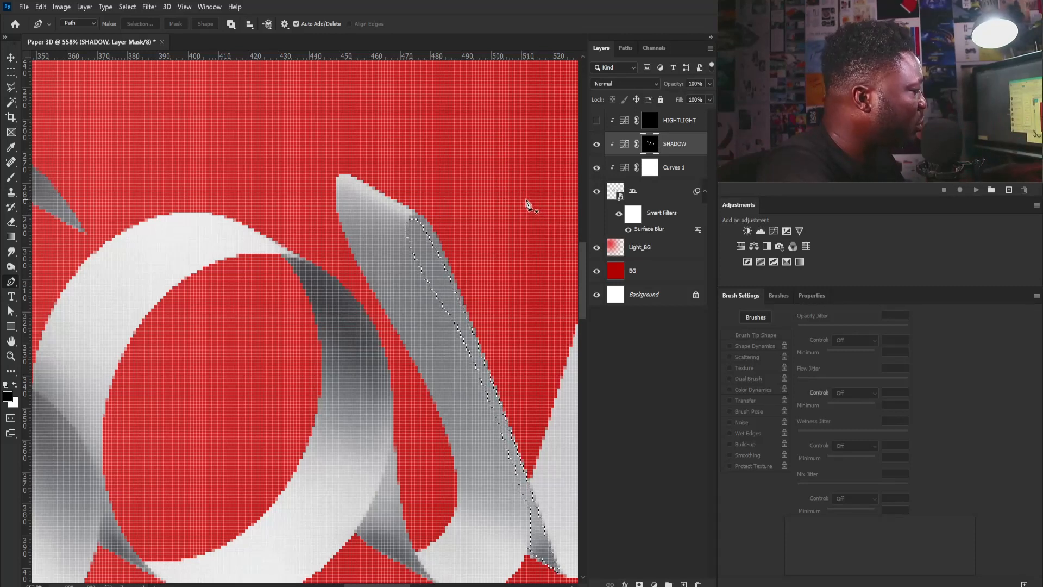
pyautogui.press('b')
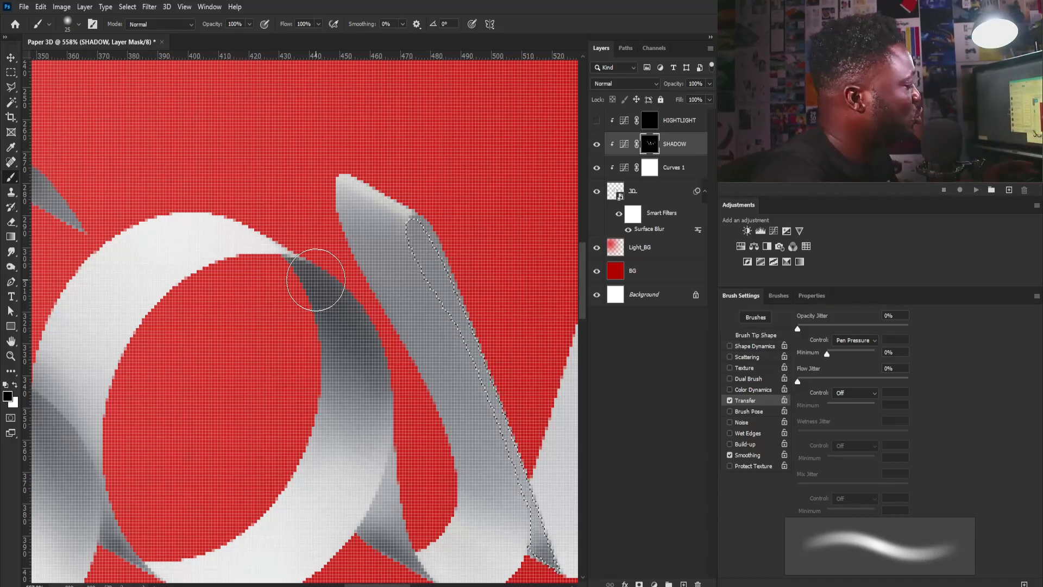
pyautogui.hotkey('ctrl', 'h')
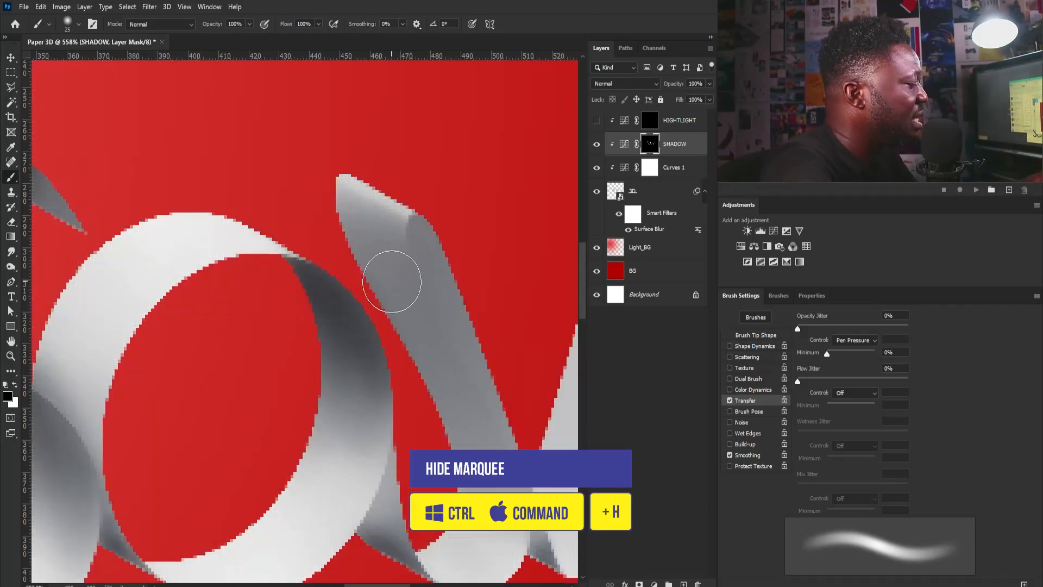
# Reduce the brush size to 9, make white the foreground colour, and paint shadow along the v's narrow folded edge on the SHADOW mask.
pyautogui.press('[')
pyautogui.press('[')
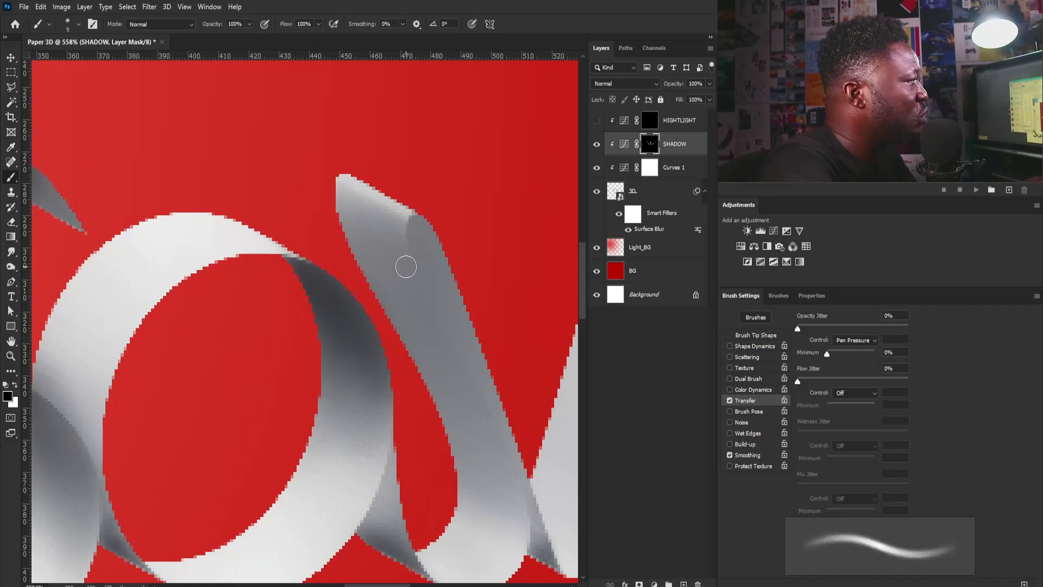
pyautogui.click(411, 226)
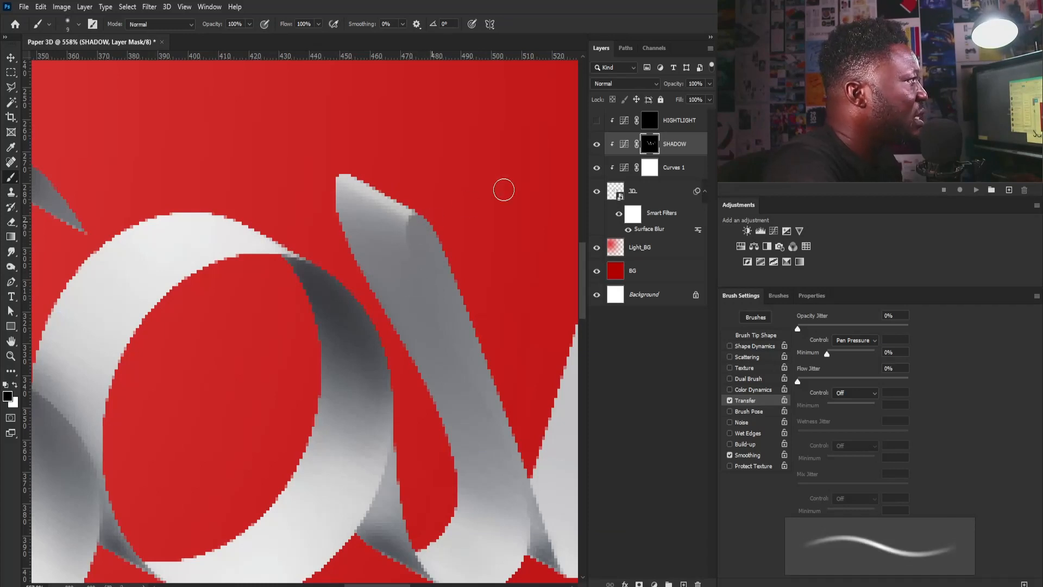
pyautogui.click(14, 385)
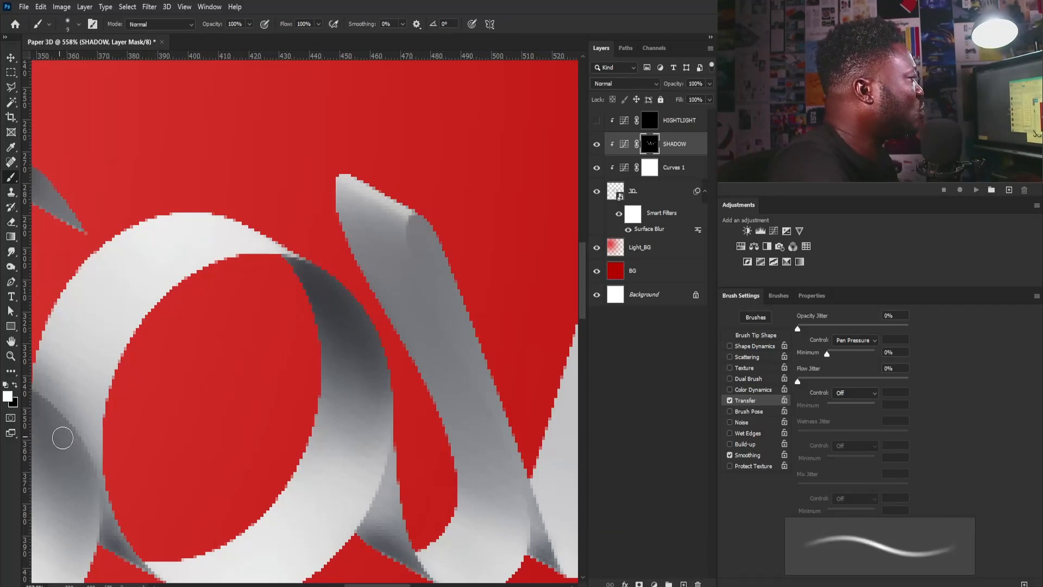
pyautogui.click(412, 226)
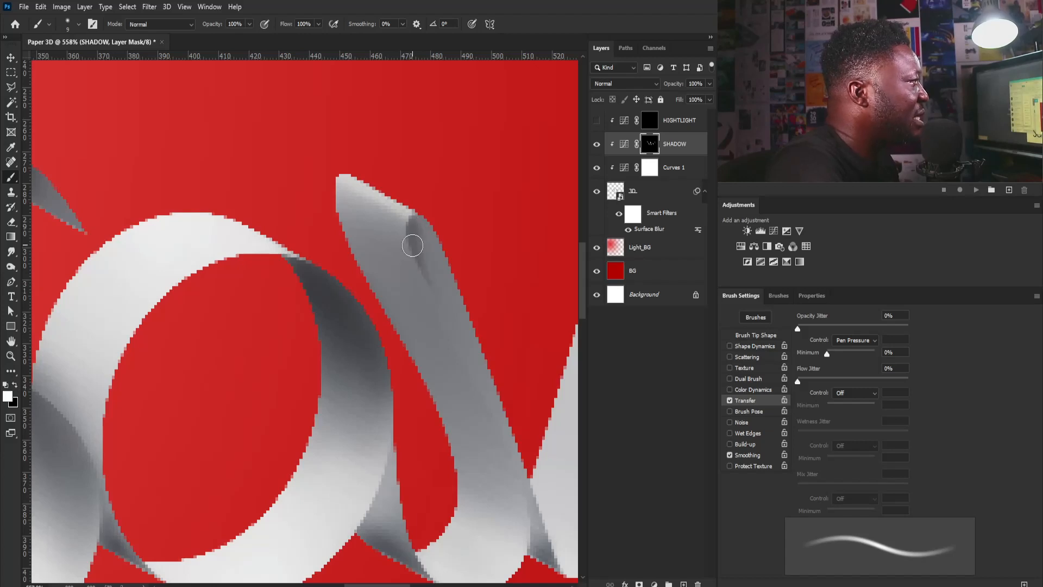
pyautogui.moveTo(415, 233)
pyautogui.mouseDown()
pyautogui.moveTo(502, 474)
pyautogui.moveTo(482, 390)
pyautogui.moveTo(485, 273)
pyautogui.mouseUp()
pyautogui.moveTo(461, 144); pyautogui.dragTo(490, 380)
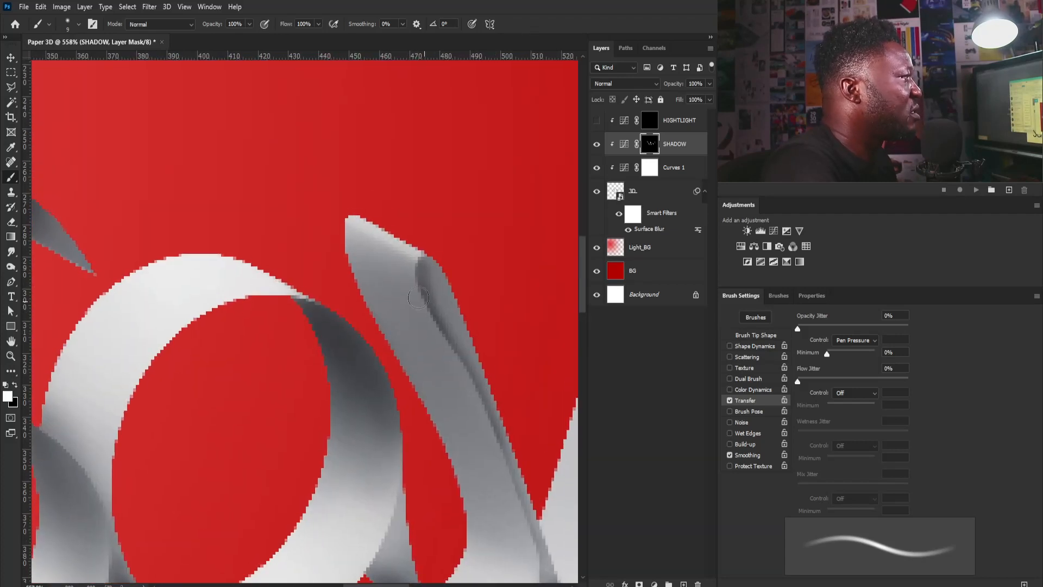
# Deepen and blend the shadow on the upper loop and inner edge of the v's narrow fold.
pyautogui.moveTo(433, 326); pyautogui.dragTo(442, 334)
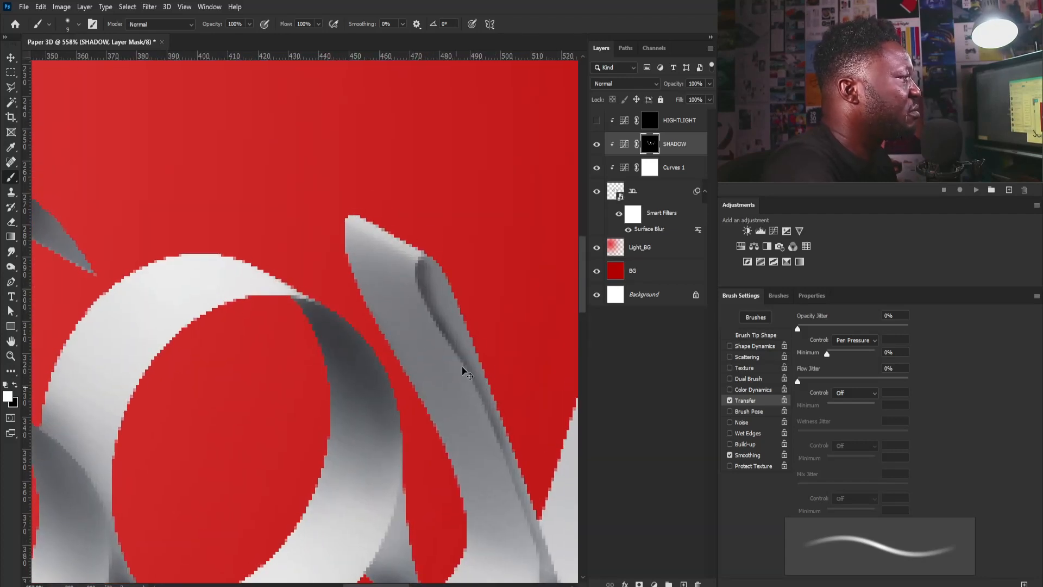
pyautogui.moveTo(485, 243); pyautogui.dragTo(453, 295)
pyautogui.scroll(3, 454, 294)
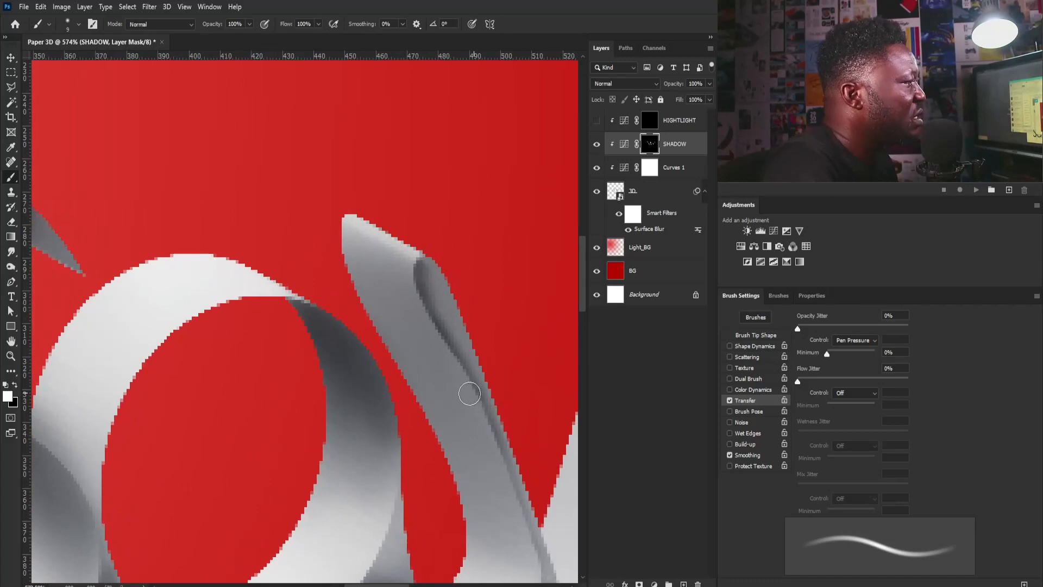
pyautogui.scroll(-4, 465, 401)
pyautogui.scroll(4, 477, 431)
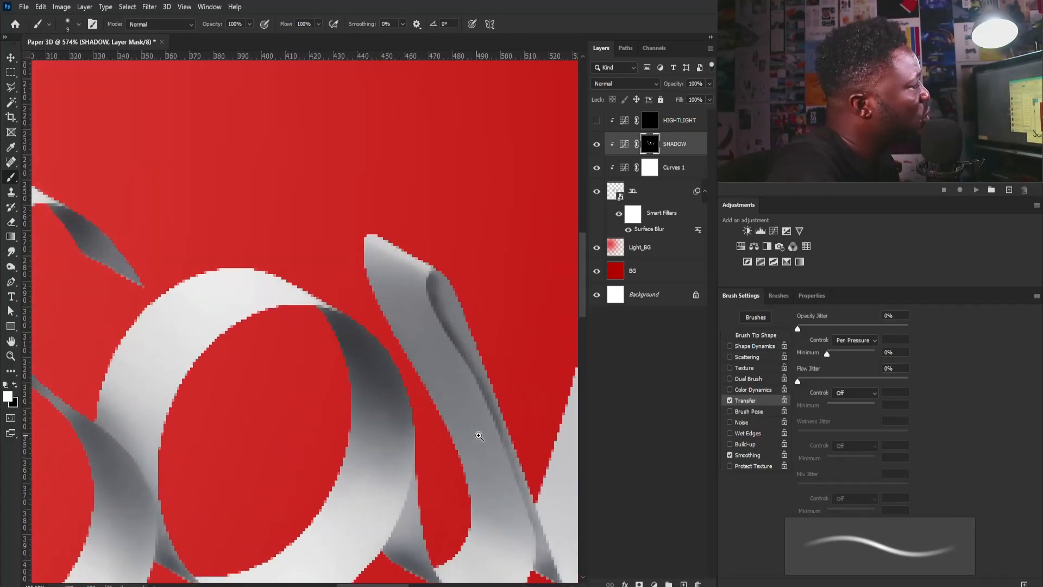
pyautogui.moveTo(425, 314); pyautogui.dragTo(435, 326)
pyautogui.scroll(2, 451, 305)
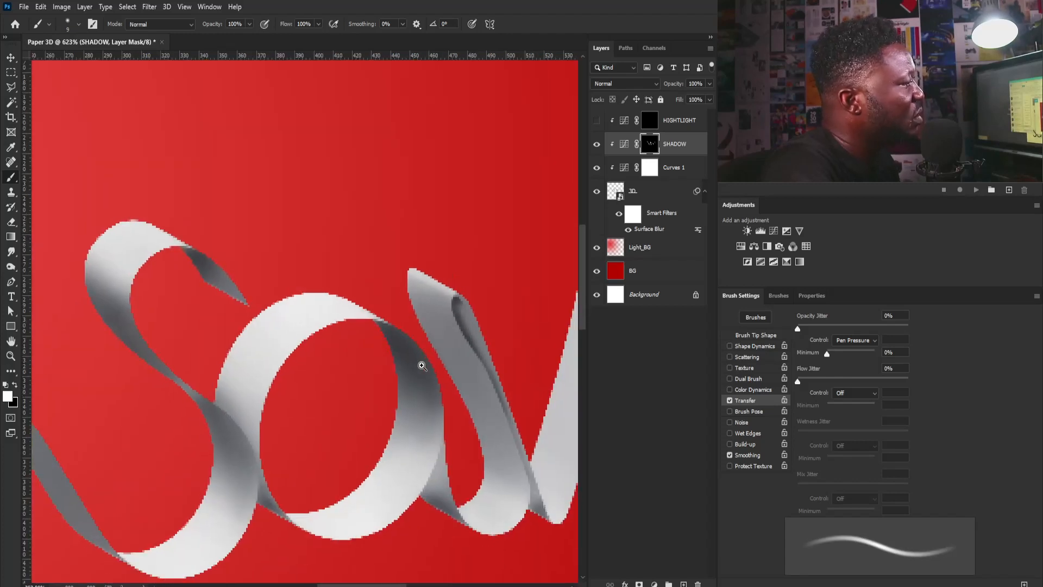
pyautogui.scroll(-3, 451, 326)
pyautogui.moveTo(455, 326); pyautogui.dragTo(469, 369)
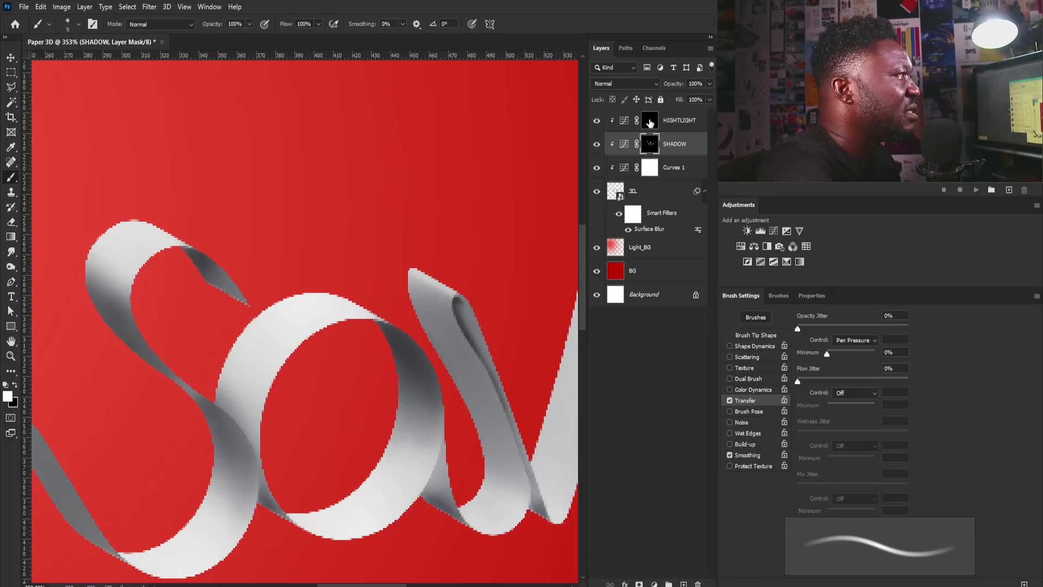
# Show the HIGHTLIGHT layer, target its mask, and invert the folded-edge selection to select everything outside the v's fold.
pyautogui.click(650, 120)
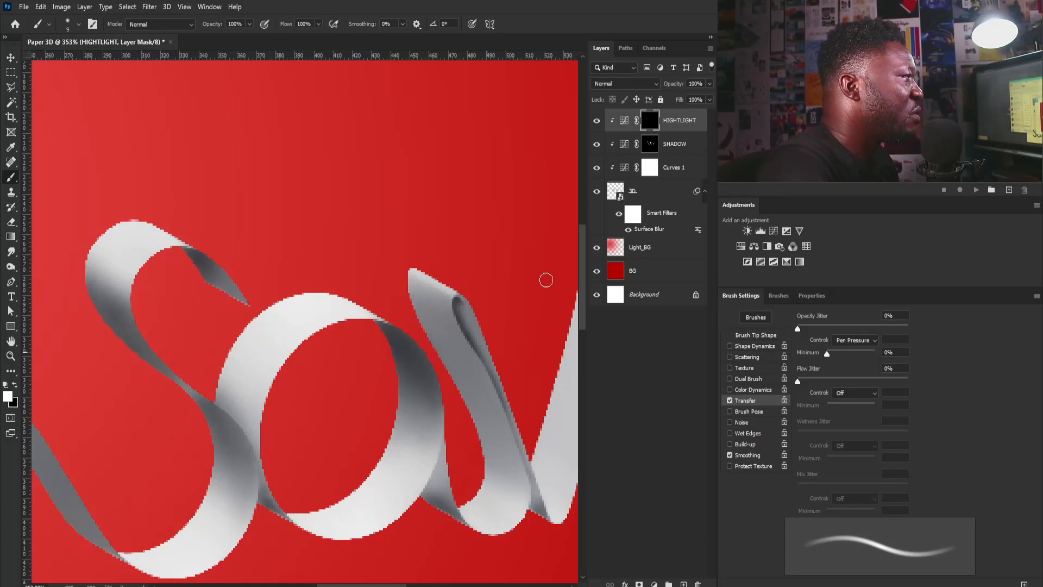
pyautogui.keyDown('ctrl'); pyautogui.click(650, 154); pyautogui.keyUp('ctrl')
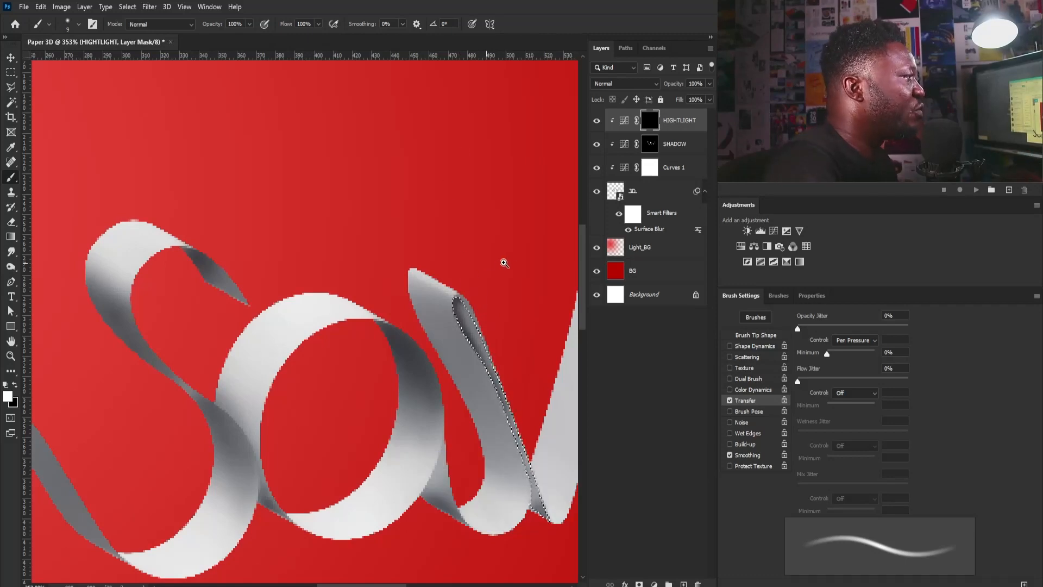
pyautogui.moveTo(503, 263); pyautogui.dragTo(450, 293)
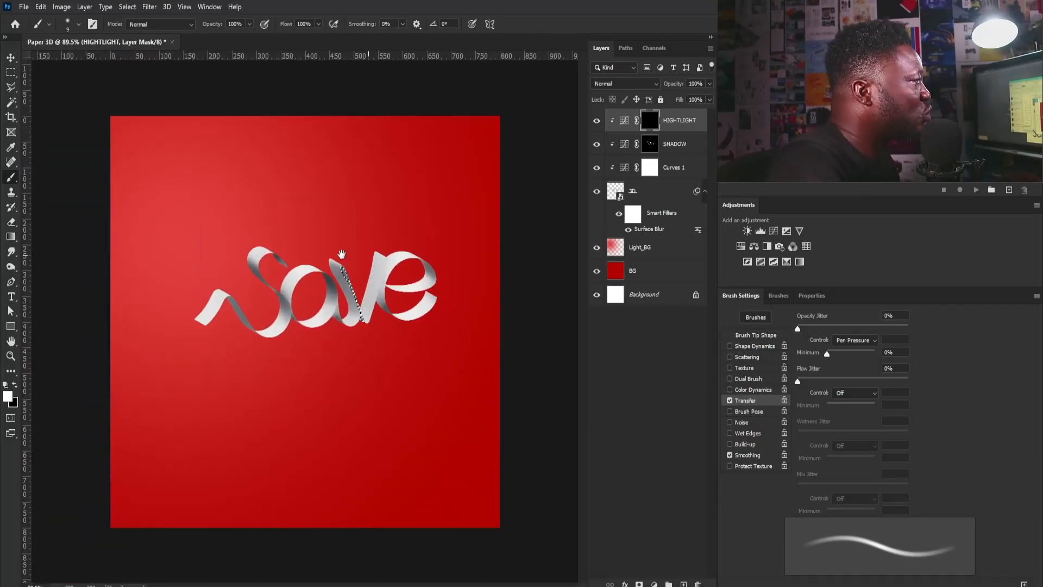
pyautogui.moveTo(336, 271); pyautogui.dragTo(346, 271)
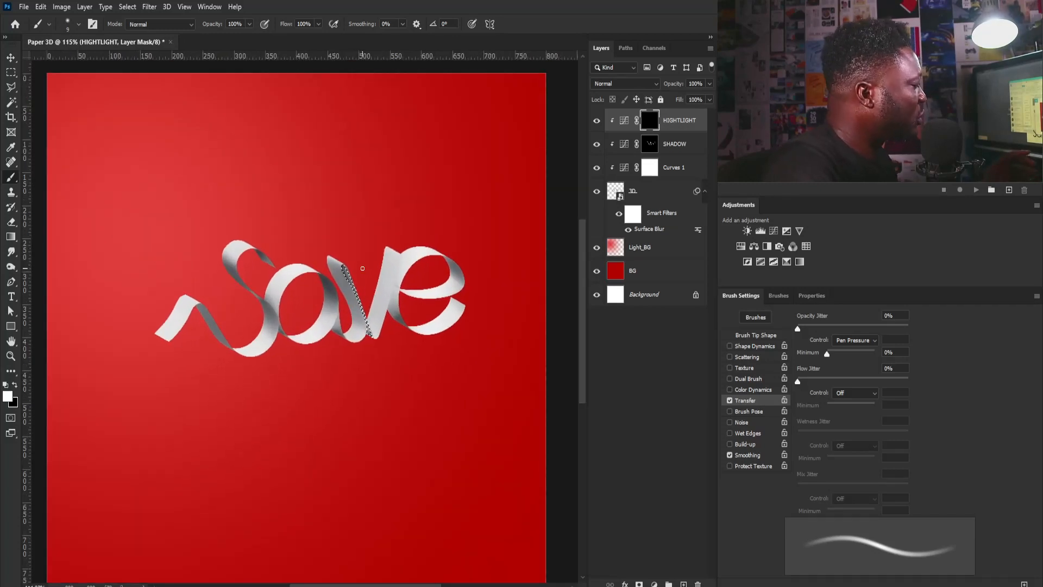
pyautogui.hotkey('ctrl', 'shift', 'i')
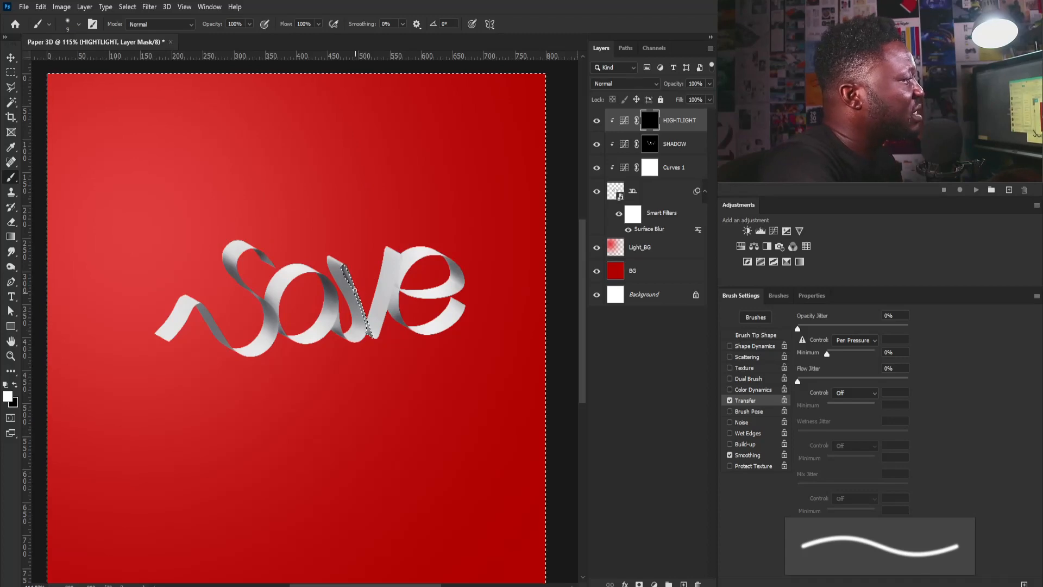
pyautogui.moveTo(309, 279); pyautogui.dragTo(333, 309)
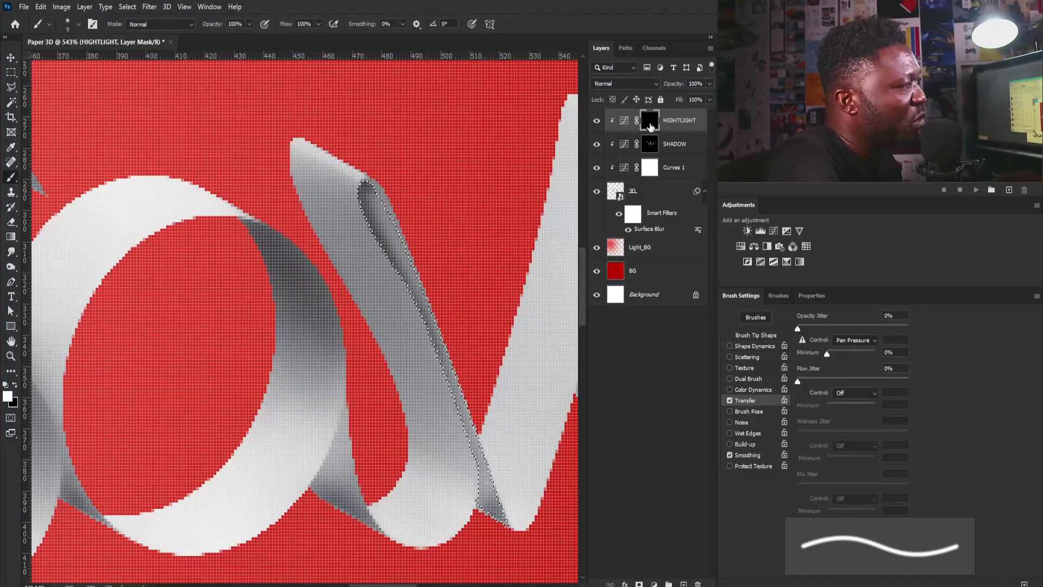
# Set the brush size to 15 and paint white highlights down the wide face of the v's first downstroke on the HIGHTLIGHT mask.
pyautogui.press(']')
pyautogui.press(']')
pyautogui.press(']')
pyautogui.press(']')
pyautogui.press(']')
pyautogui.press(']')
pyautogui.press(']')
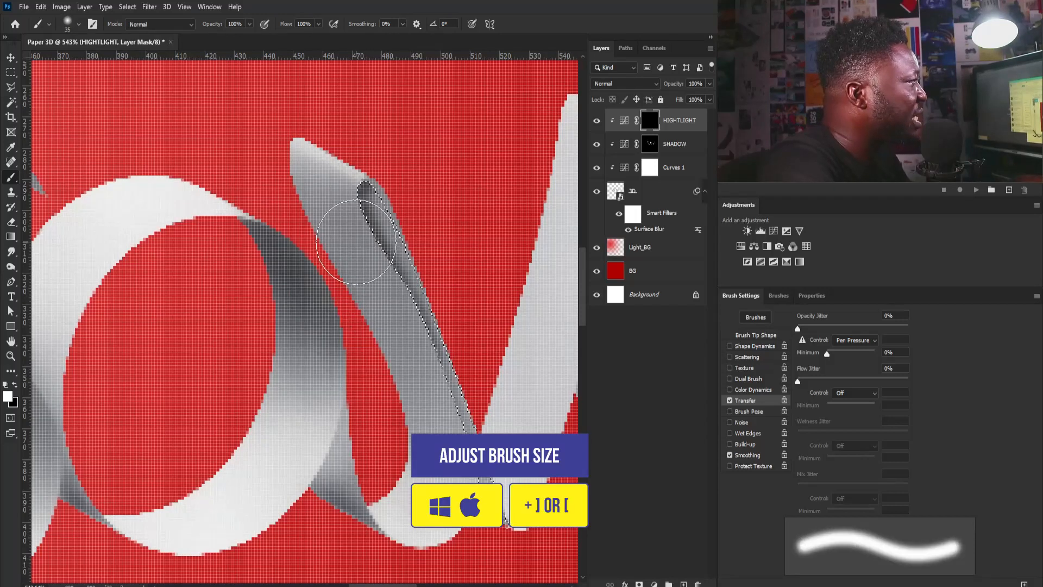
pyautogui.press('[')
pyautogui.press('[')
pyautogui.press('[')
pyautogui.press('[')
pyautogui.press('[')
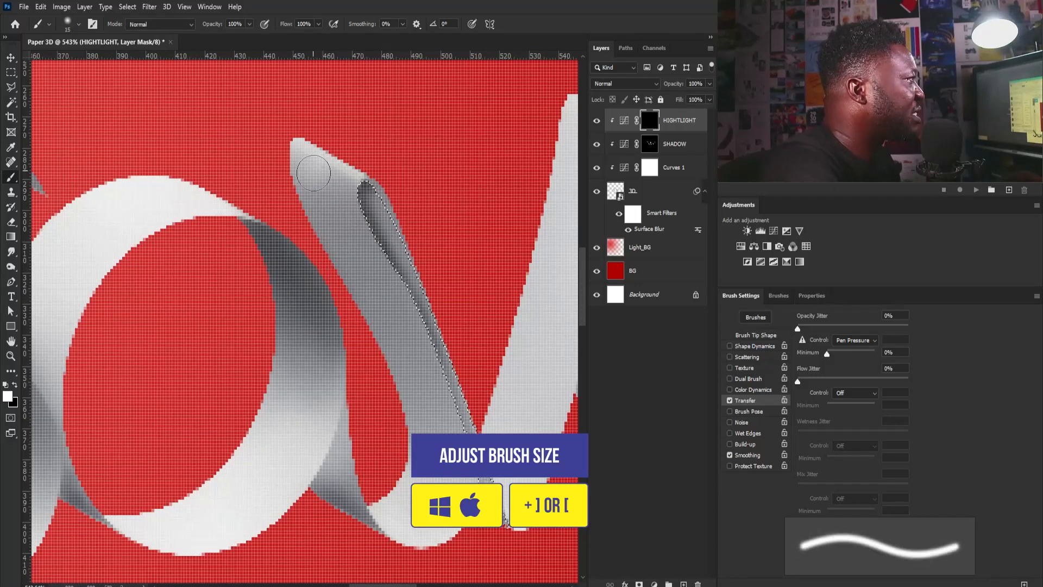
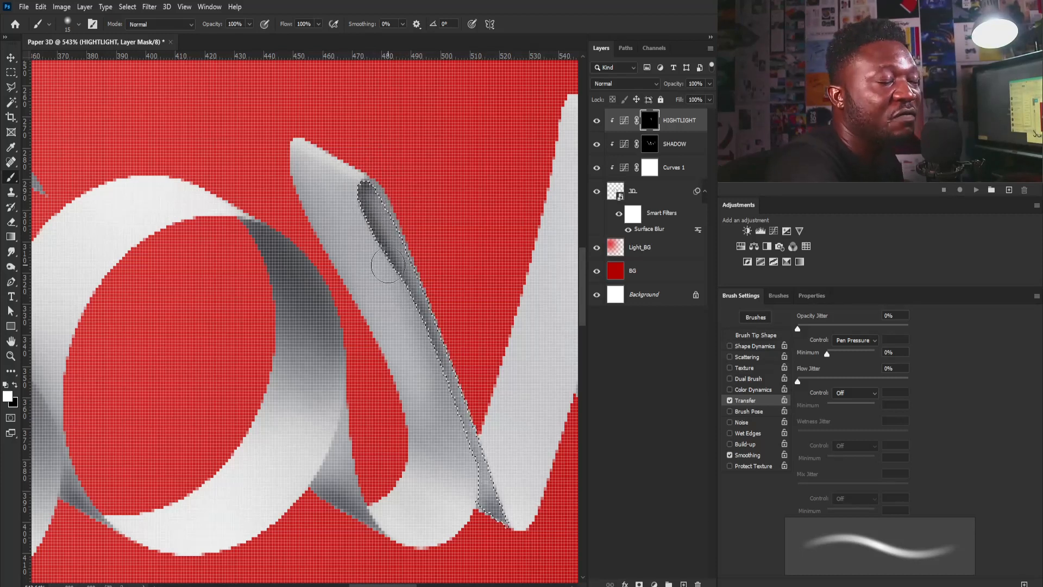
pyautogui.moveTo(309, 165); pyautogui.dragTo(321, 224)
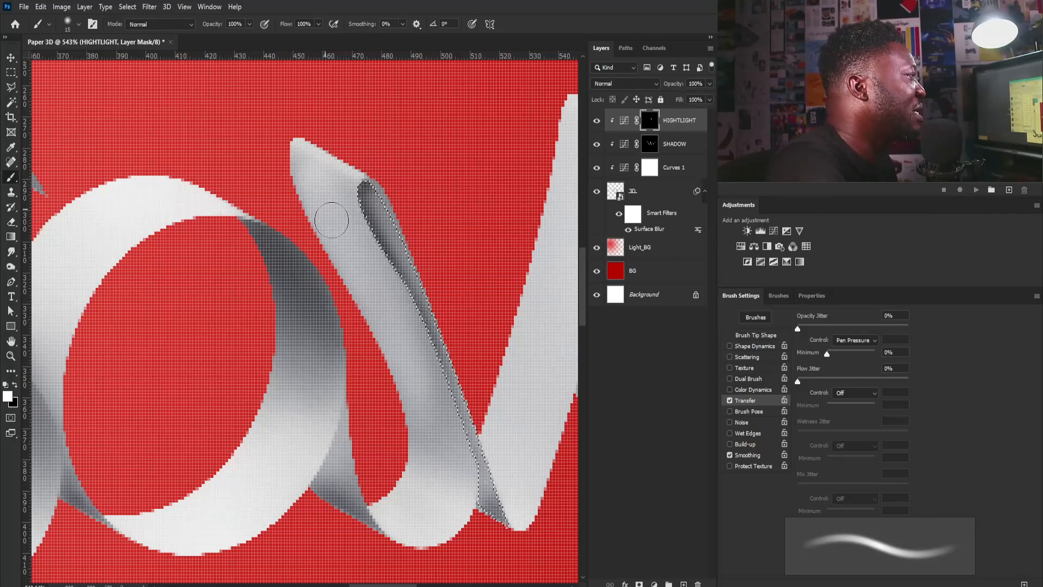
pyautogui.moveTo(355, 251); pyautogui.dragTo(408, 433)
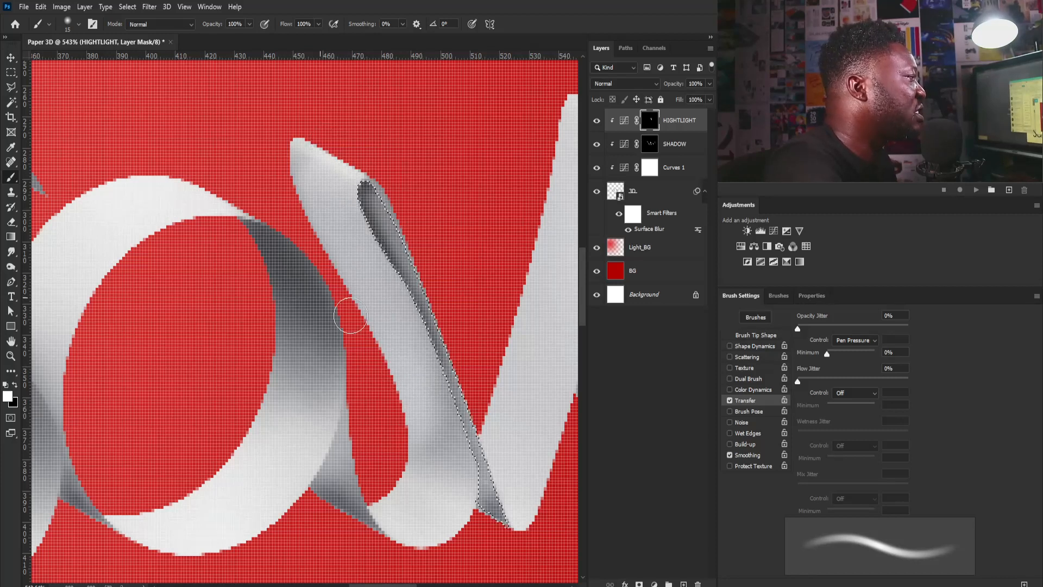
pyautogui.moveTo(394, 358); pyautogui.dragTo(381, 313)
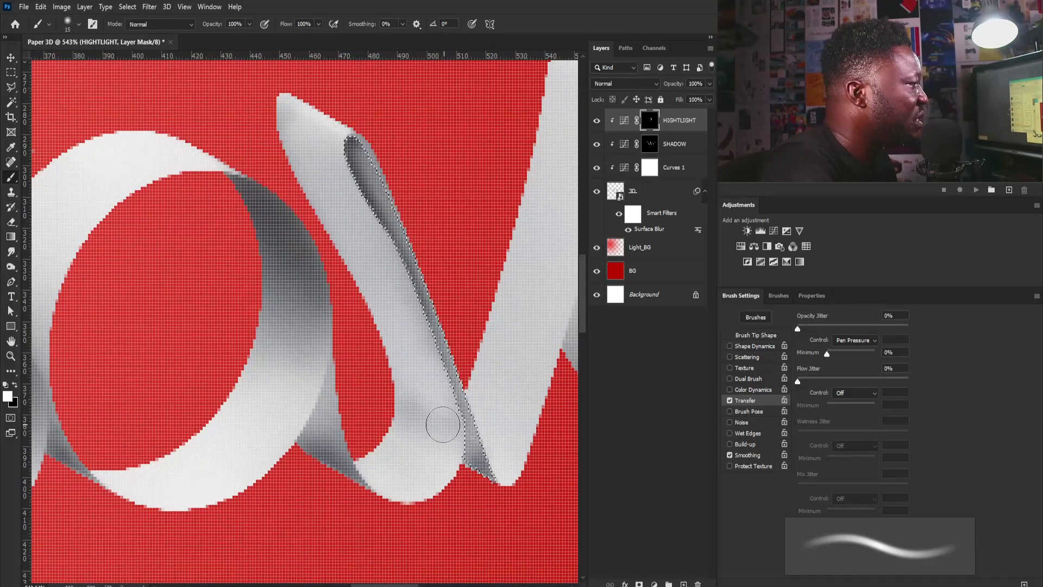
# Restore shading at the downstroke's lower bend with black, and brighten its face from the upper tip downward with white.
pyautogui.press('x')
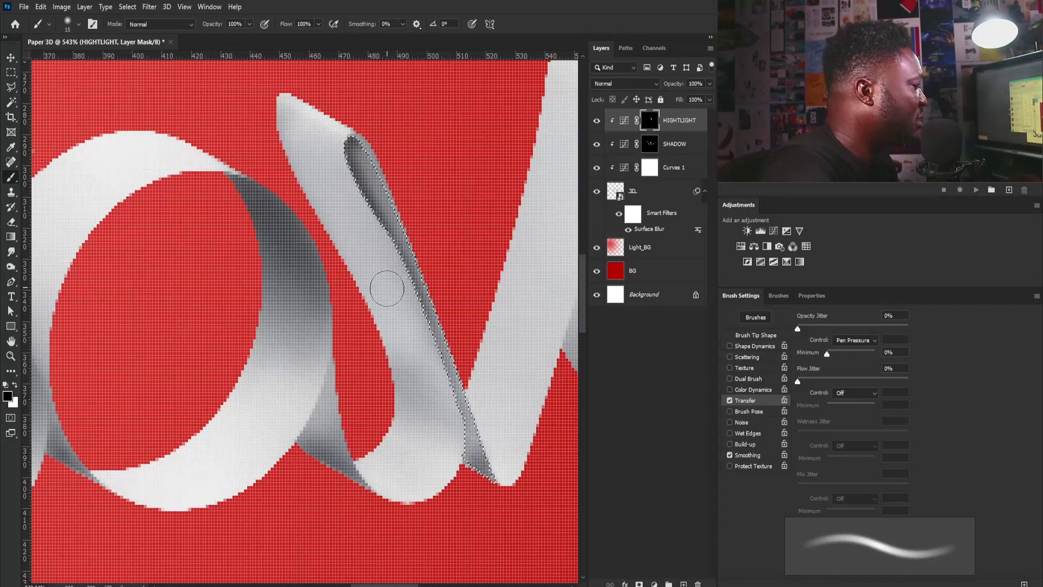
pyautogui.press('x')
pyautogui.moveTo(293, 110)
pyautogui.mouseDown()
pyautogui.moveTo(317, 197)
pyautogui.moveTo(319, 182)
pyautogui.moveTo(391, 348)
pyautogui.moveTo(405, 348)
pyautogui.mouseUp()
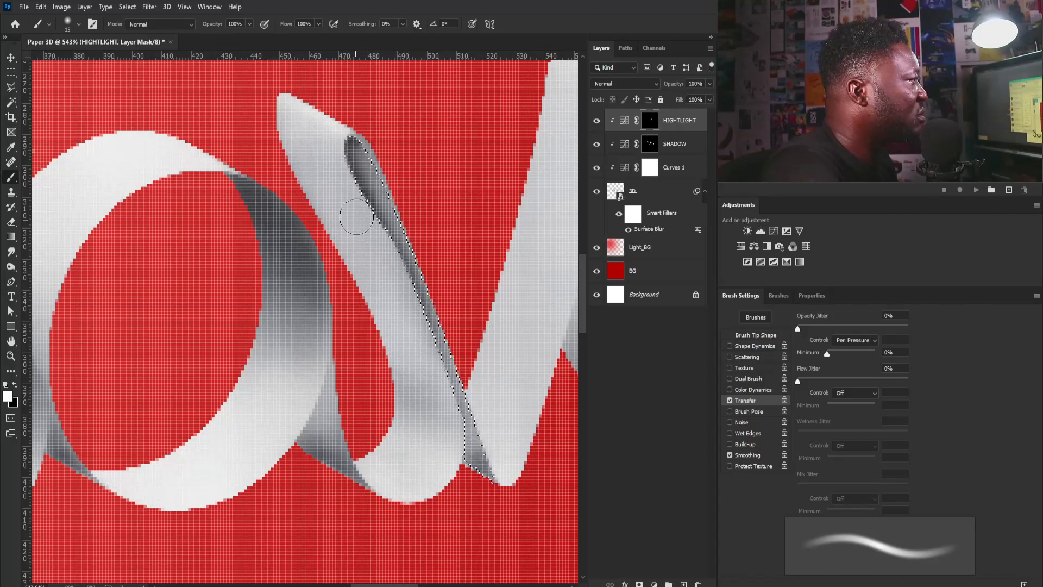
pyautogui.scroll(-10, 412, 247)
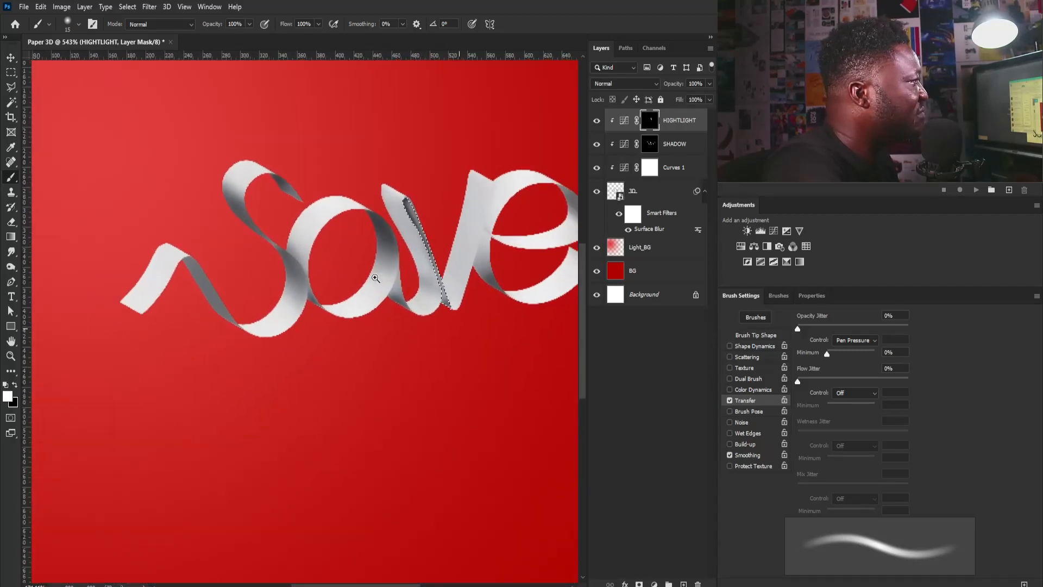
pyautogui.scroll(3, 401, 283)
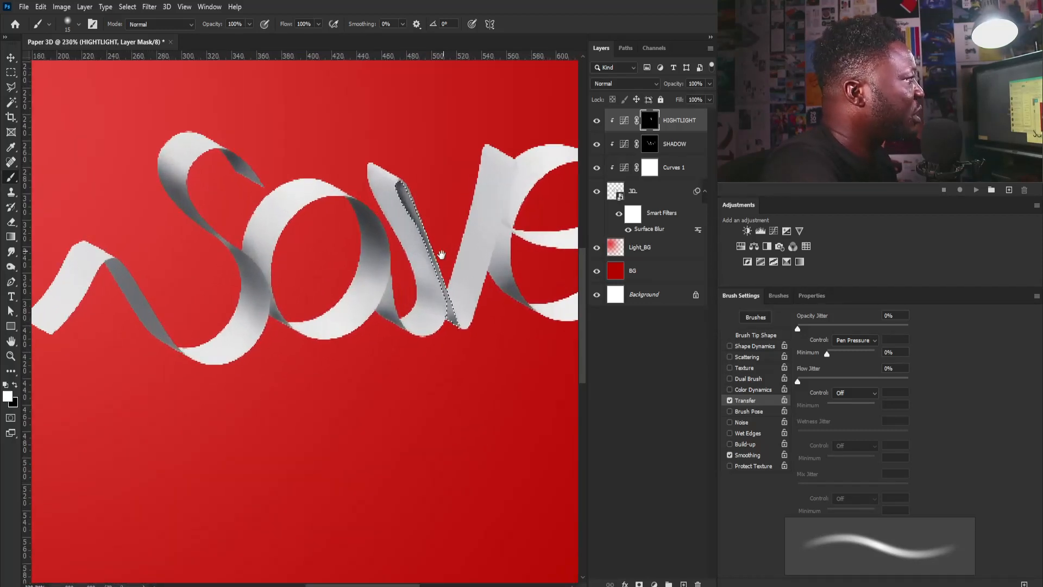
# Clear the selection around the inner fold of the v's first stroke.
pyautogui.scroll(2, 423, 255)
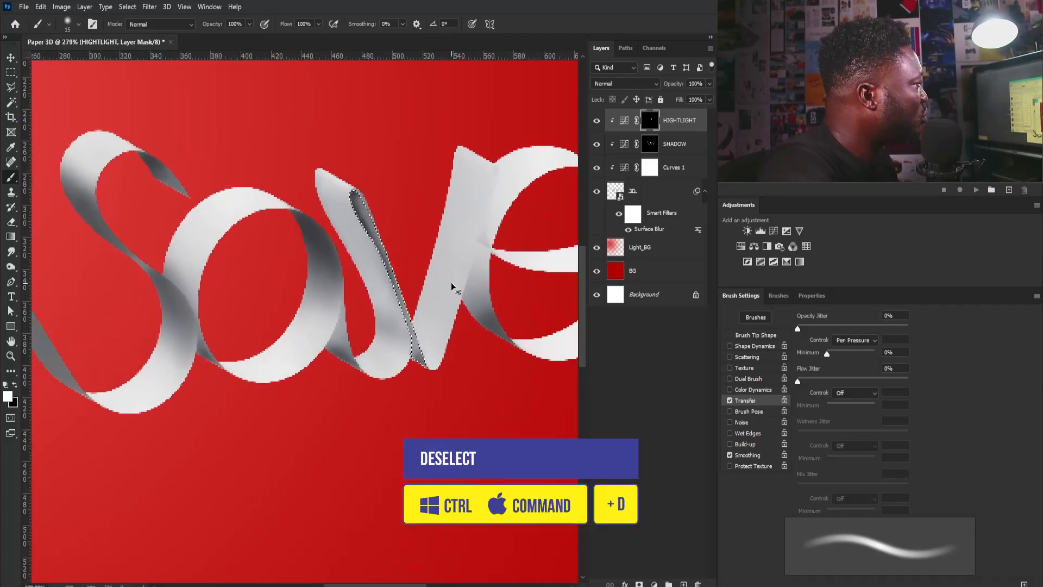
pyautogui.hotkey('ctrl', 'd')
pyautogui.scroll(-6, 461, 273)
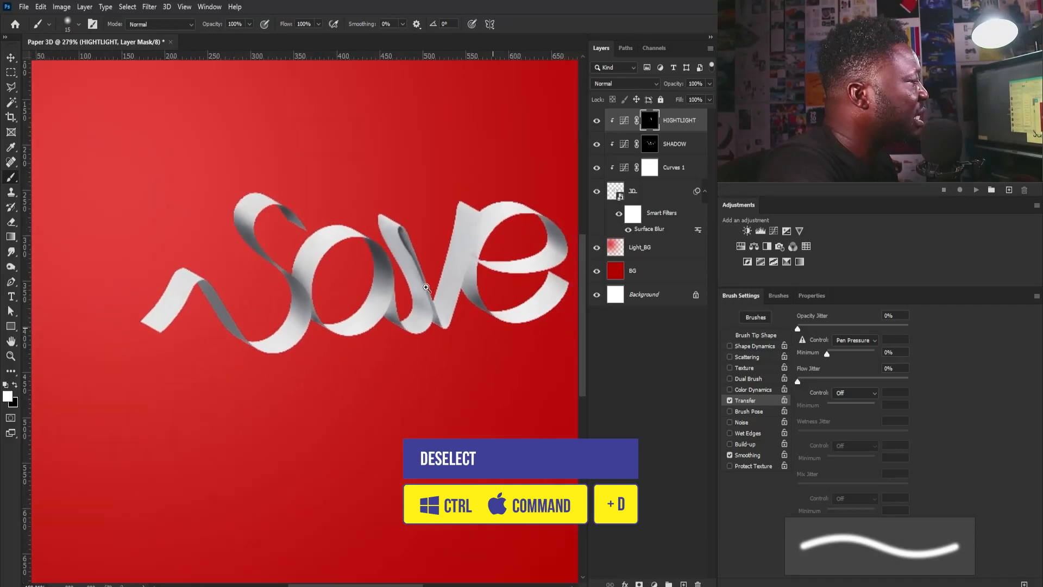
pyautogui.moveTo(434, 281); pyautogui.dragTo(386, 326)
pyautogui.scroll(-2, 387, 326)
pyautogui.scroll(2, 387, 326)
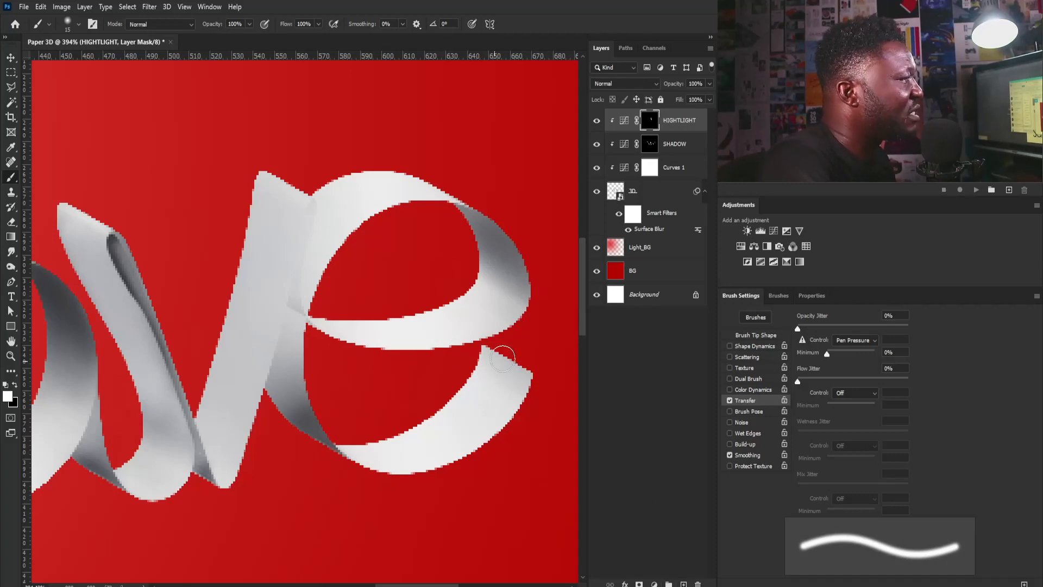
# Draw a closed white shape over the e's crossbar with the Pen tool in Shape mode, above the HIGHTLIGHT layer.
pyautogui.rightClick(619, 323)
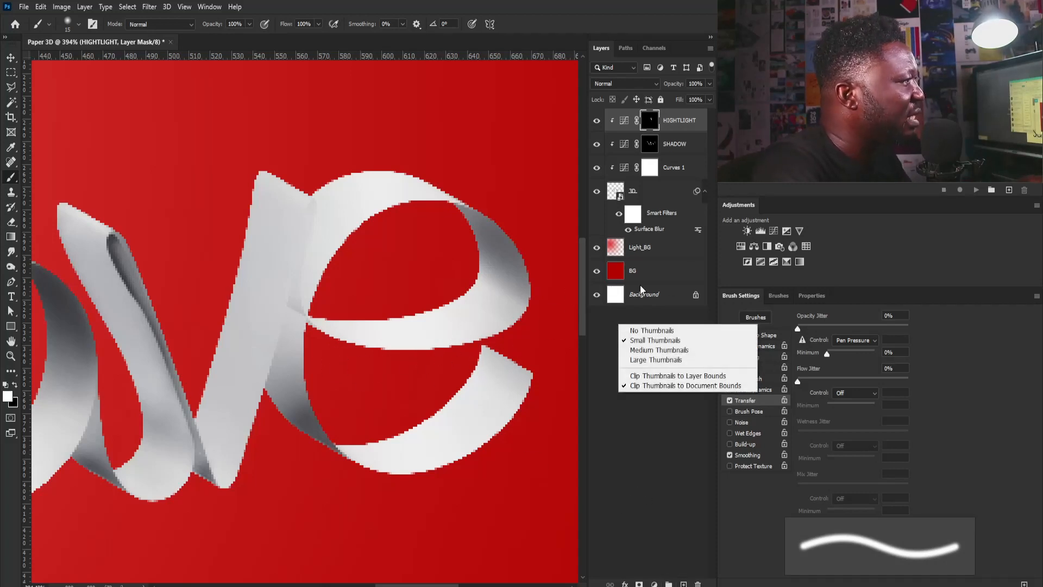
pyautogui.click(683, 136)
pyautogui.press('p')
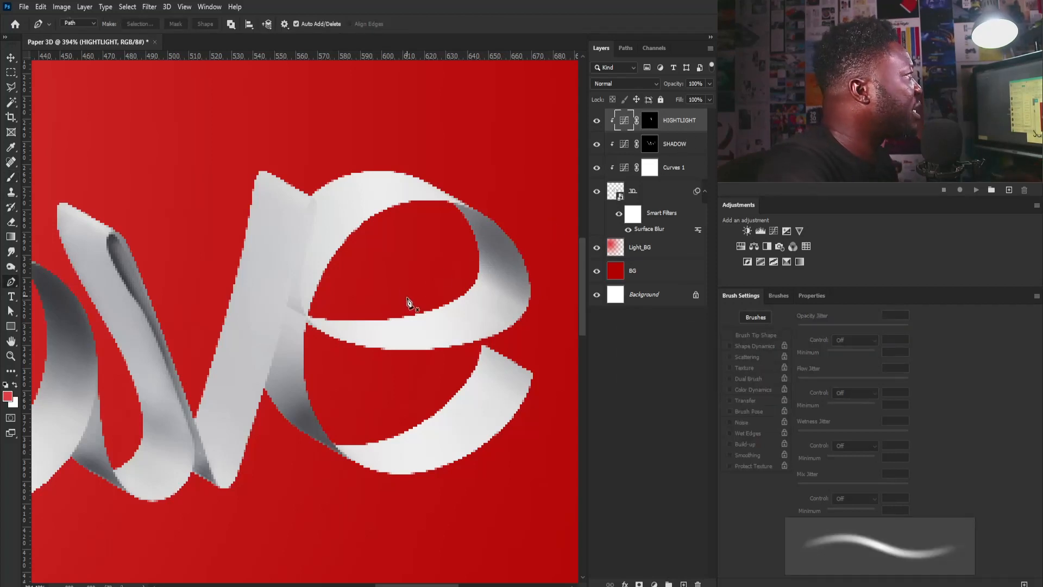
pyautogui.click(79, 23)
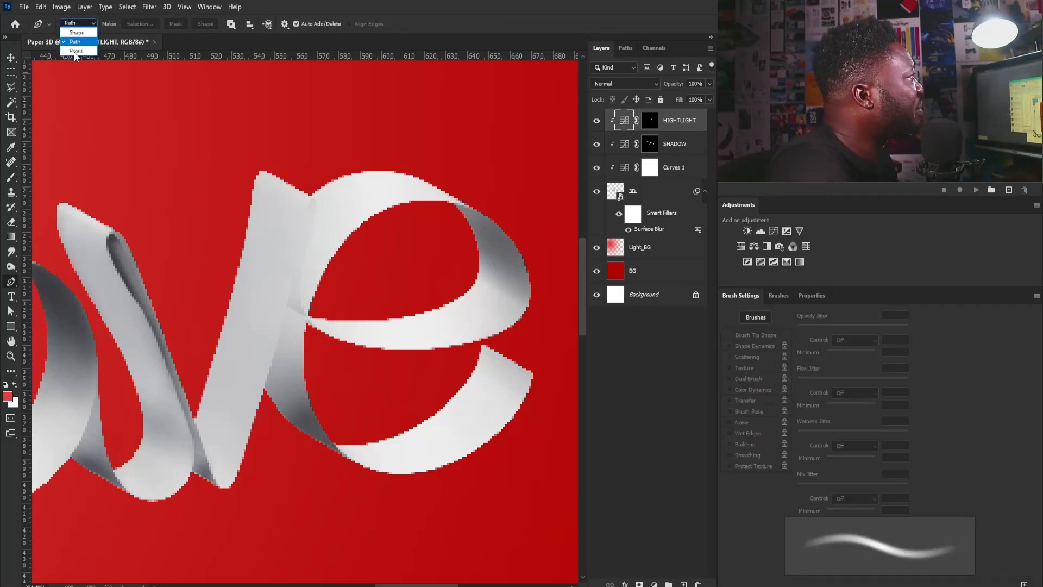
pyautogui.click(78, 32)
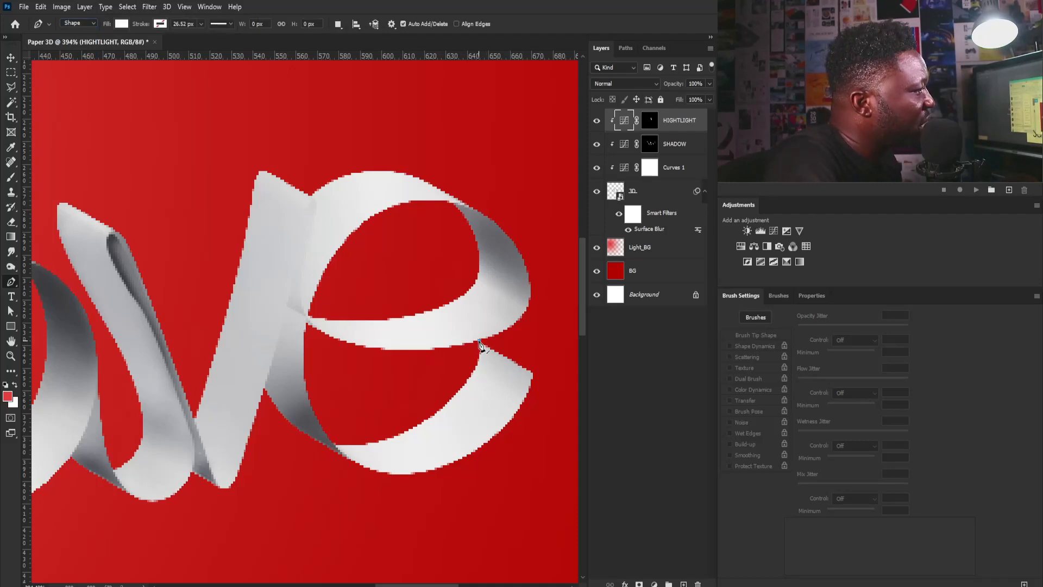
pyautogui.click(479, 345)
pyautogui.scroll(2, 313, 351)
pyautogui.click(304, 361)
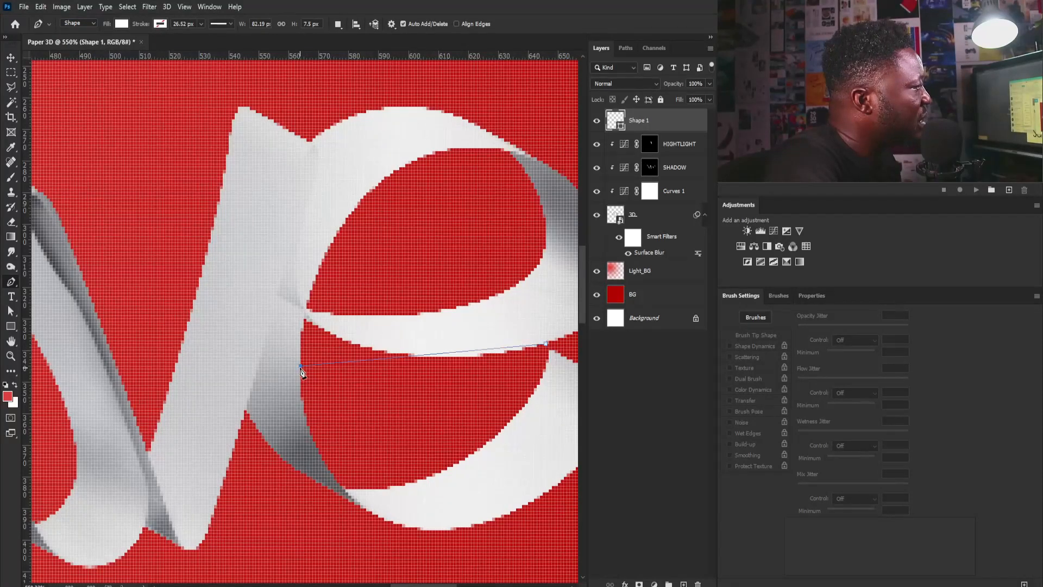
pyautogui.moveTo(301, 370); pyautogui.dragTo(236, 316)
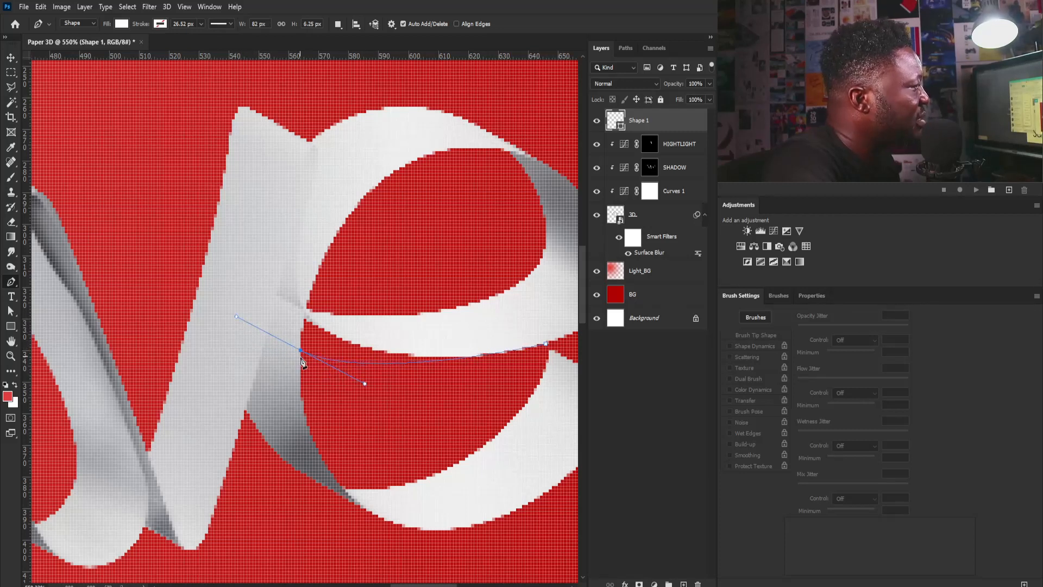
pyautogui.click(301, 351)
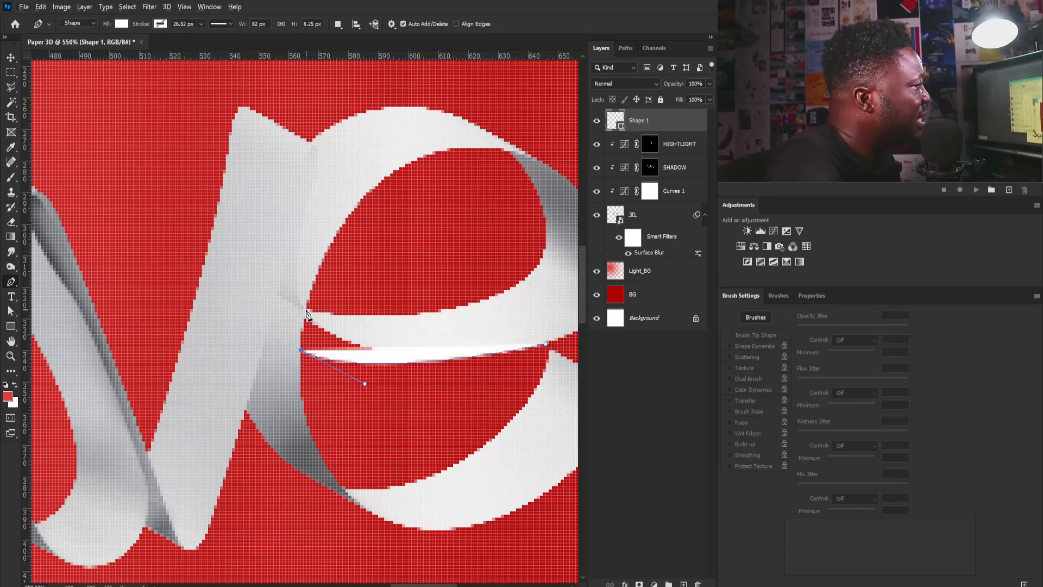
pyautogui.moveTo(437, 323); pyautogui.dragTo(477, 311)
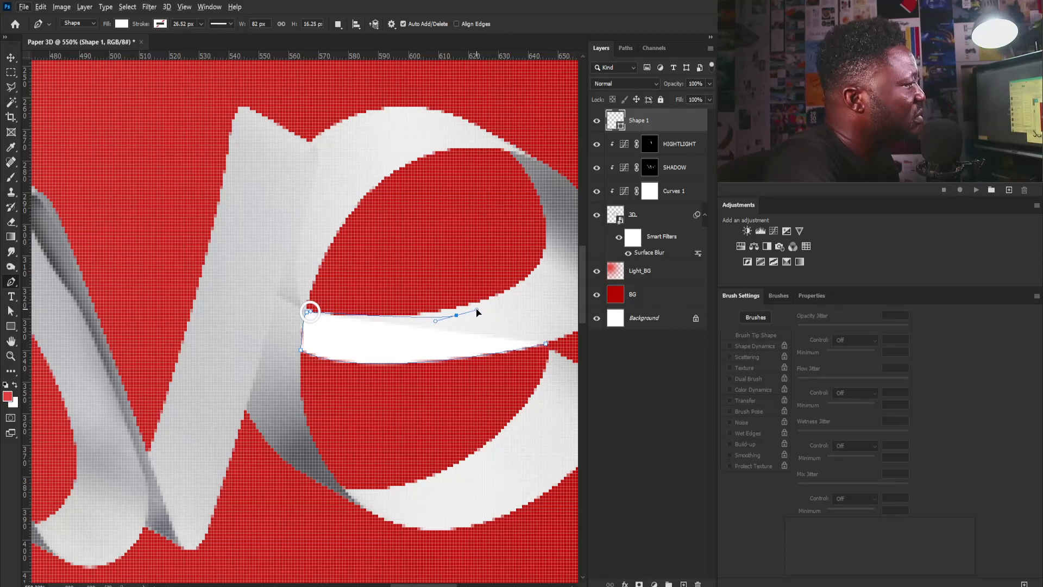
pyautogui.click(546, 345)
# Reposition the crossbar shape's upper anchor and lower inner corner to follow the ribbon's edges.
pyautogui.moveTo(524, 279); pyautogui.dragTo(472, 281)
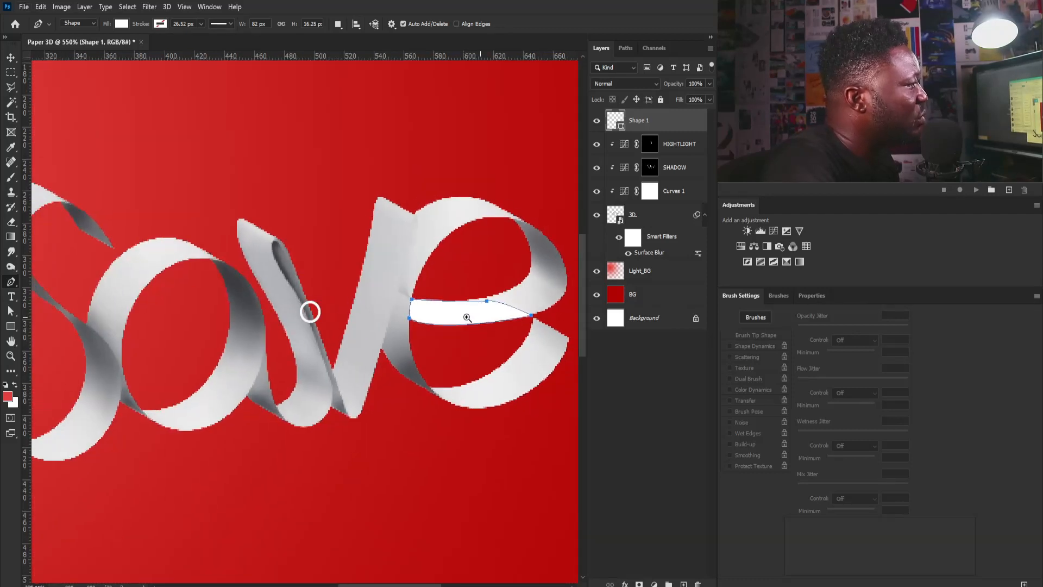
pyautogui.moveTo(466, 317); pyautogui.dragTo(413, 361)
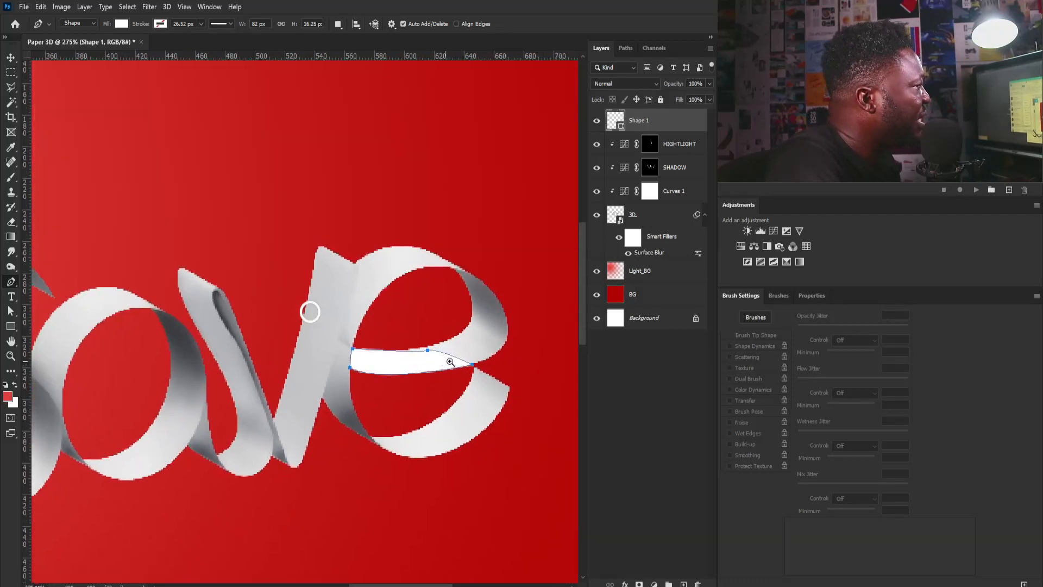
pyautogui.moveTo(422, 328); pyautogui.dragTo(462, 369)
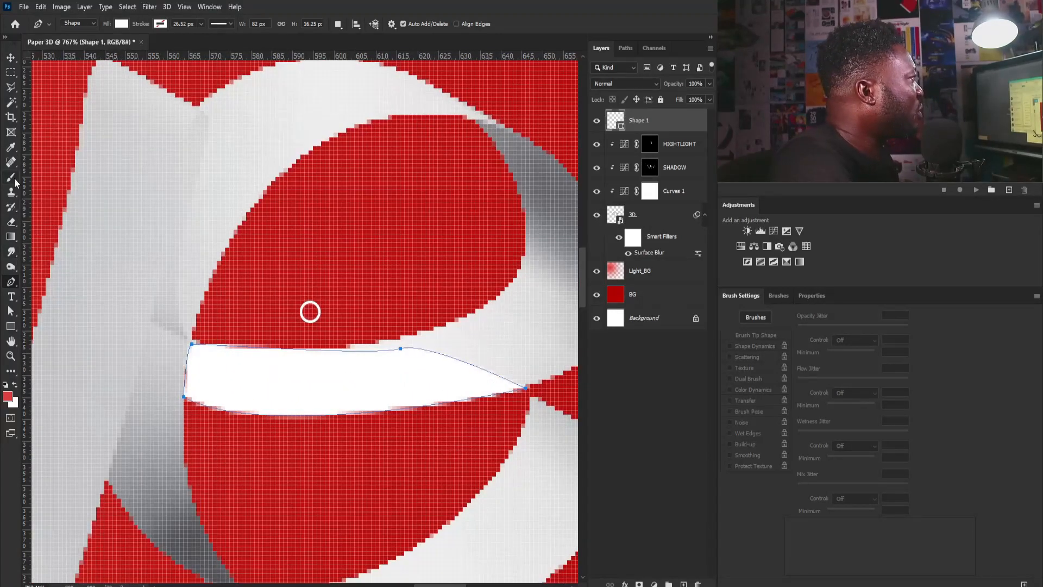
pyautogui.moveTo(10, 314); pyautogui.dragTo(55, 323)
pyautogui.click(401, 349)
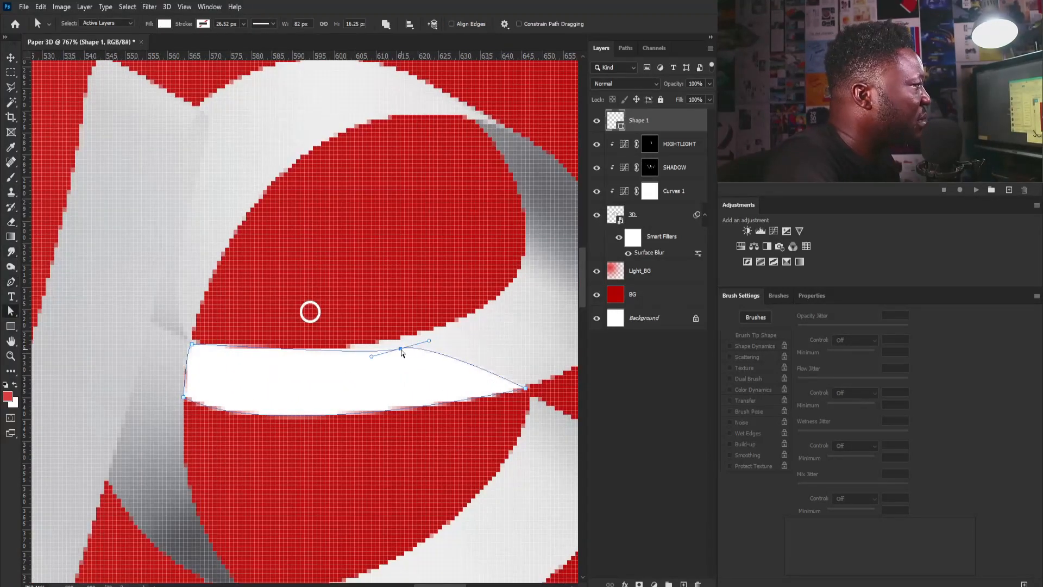
pyautogui.moveTo(401, 349); pyautogui.dragTo(405, 340)
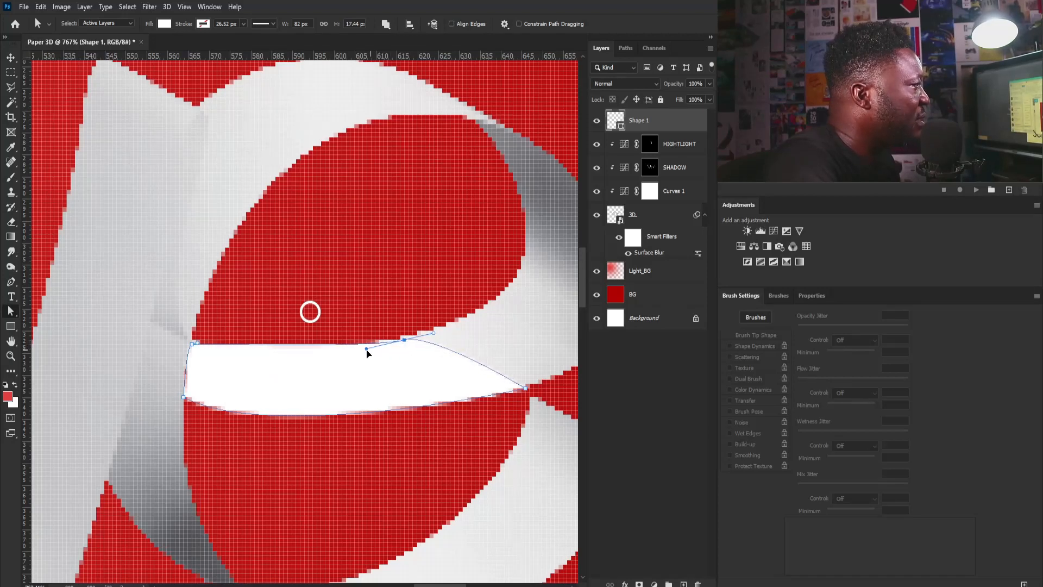
pyautogui.moveTo(184, 398); pyautogui.dragTo(276, 444)
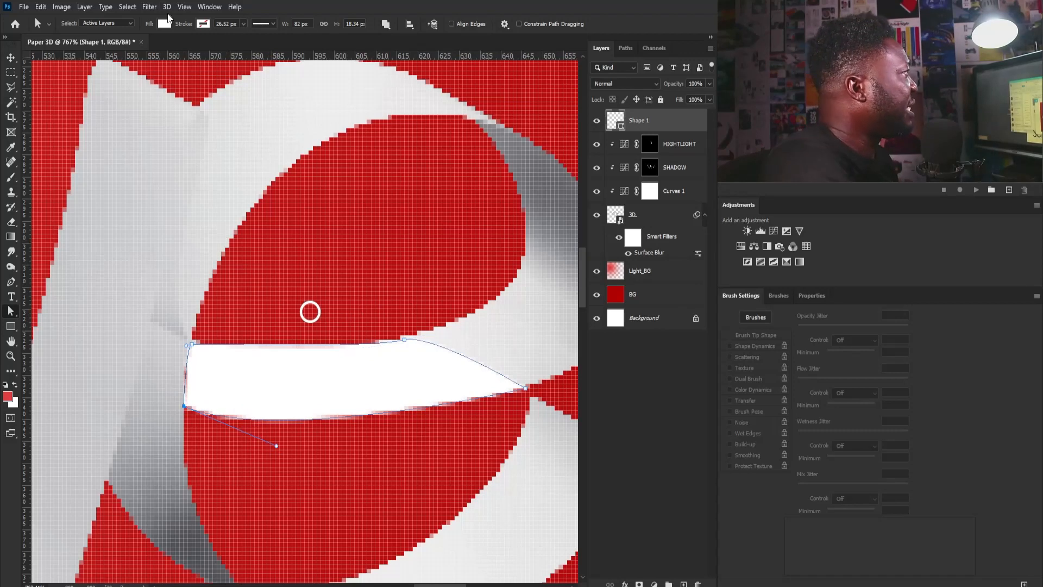
# Fill the crossbar shape with a light grey sampled from the adjacent ribbon of the e.
pyautogui.click(164, 24)
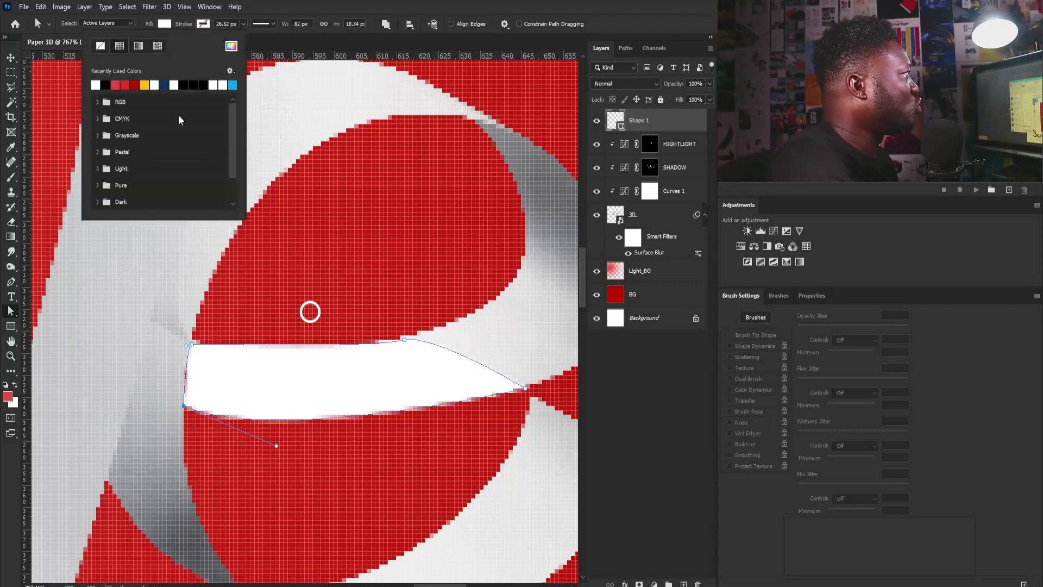
pyautogui.click(231, 46)
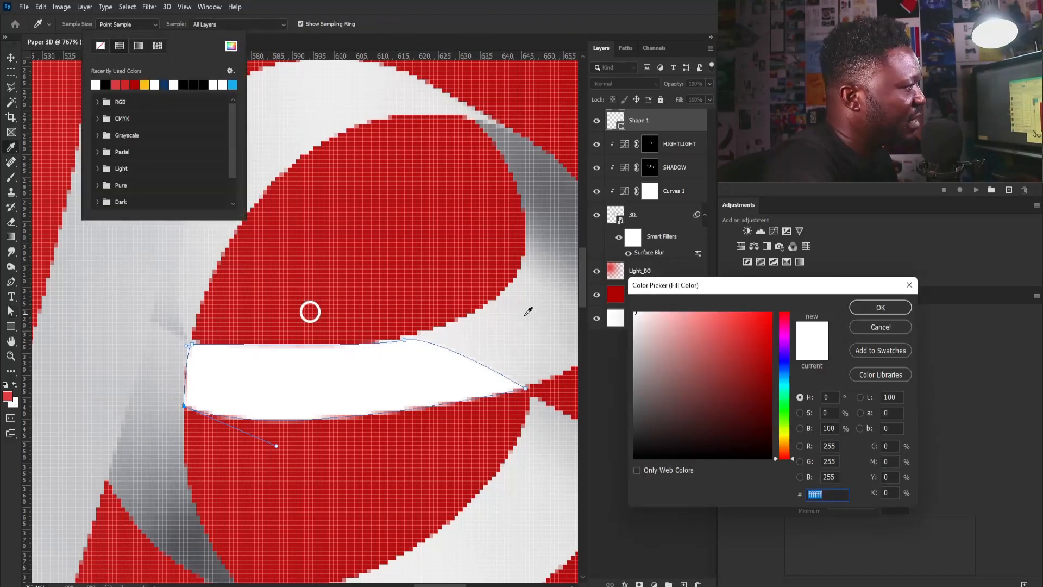
pyautogui.click(530, 317)
pyautogui.click(507, 347)
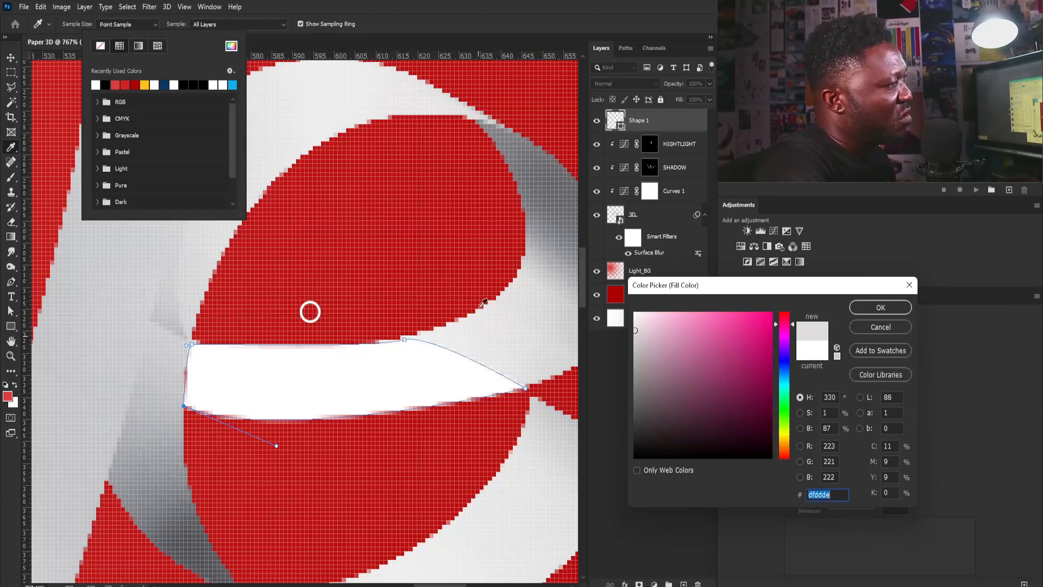
pyautogui.click(880, 308)
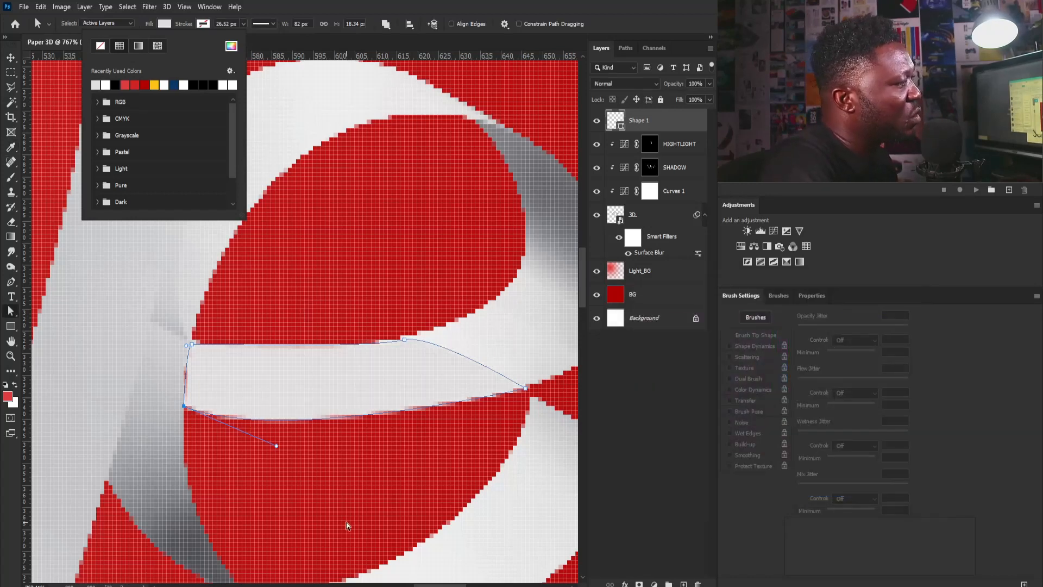
pyautogui.click(11, 57)
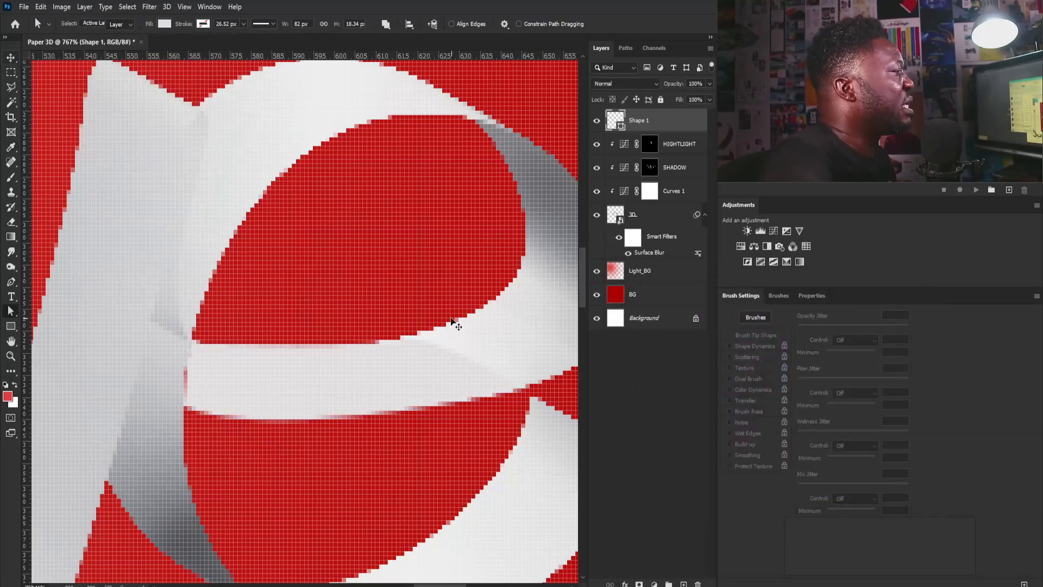
# Add a layer mask to Shape 1 and blend the shape's outer end into the e's curve with a soft black brush.
pyautogui.moveTo(482, 275); pyautogui.dragTo(471, 354)
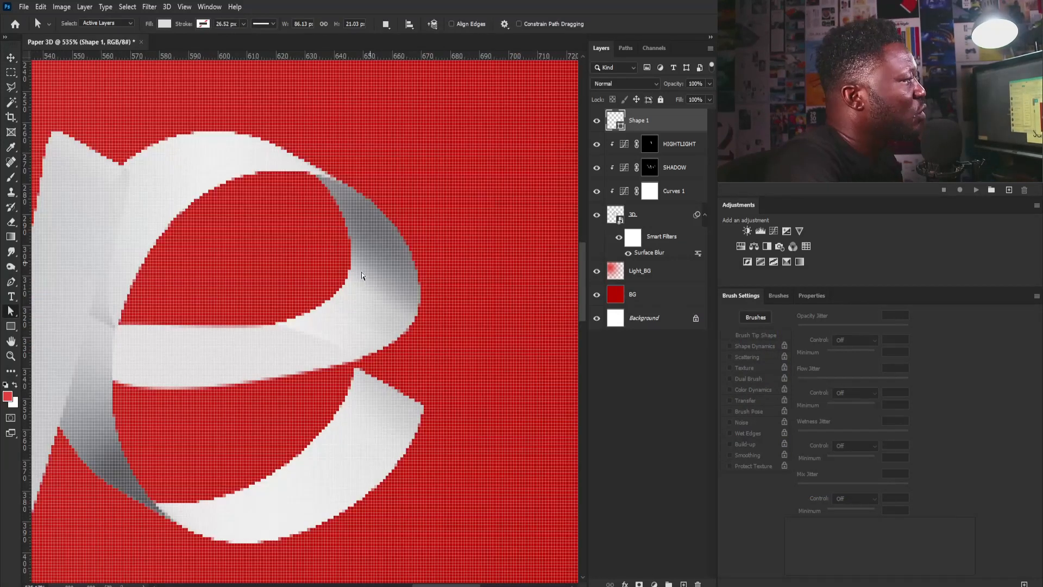
pyautogui.click(639, 583)
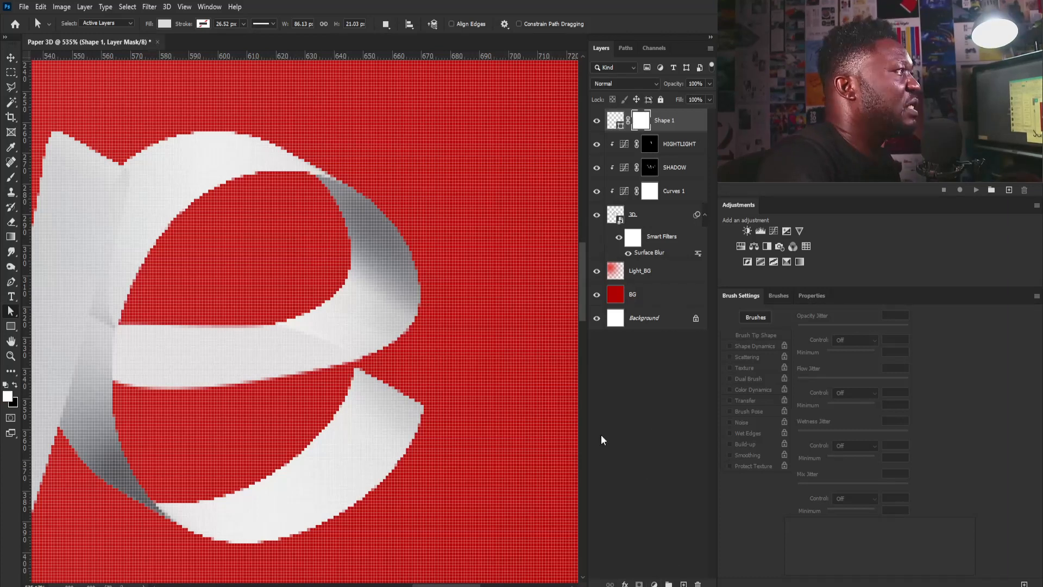
pyautogui.press('b')
pyautogui.moveTo(325, 315); pyautogui.dragTo(353, 337)
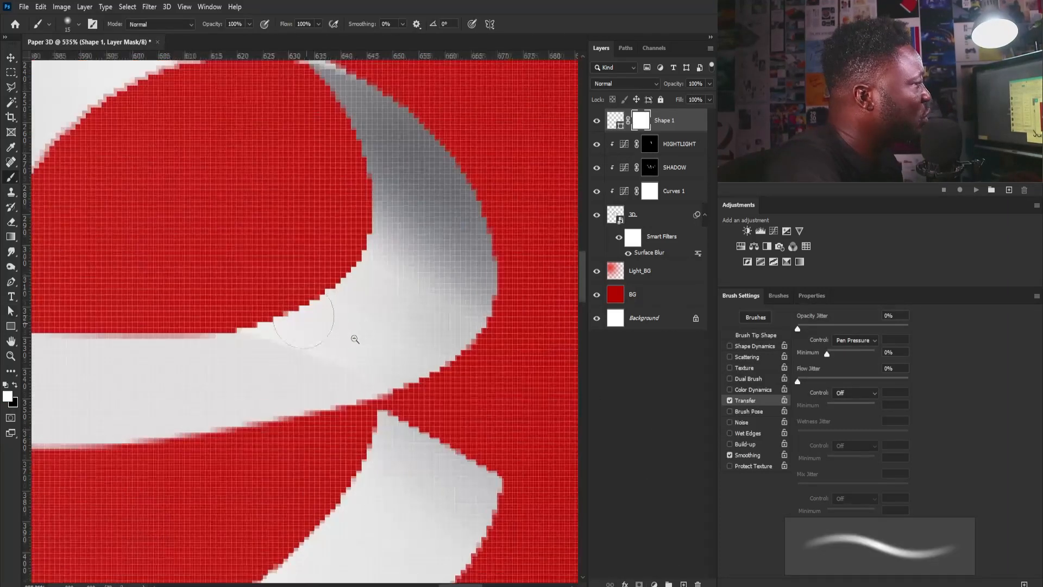
pyautogui.click(15, 386)
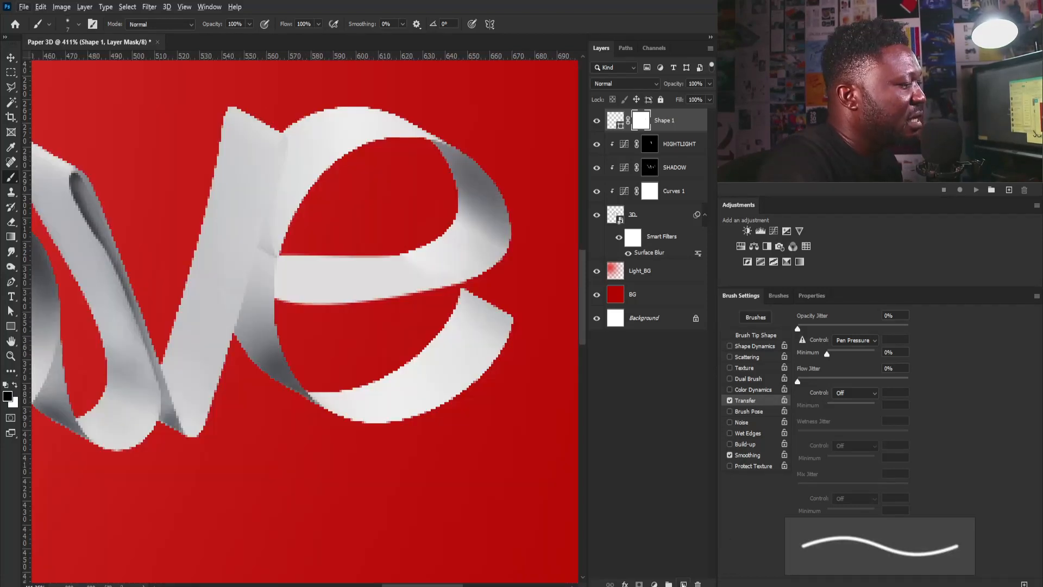
# Create a layer named Shadow above Shape 1 and mask it to the combined outline of the lettering and crossbar shape.
pyautogui.click(683, 583)
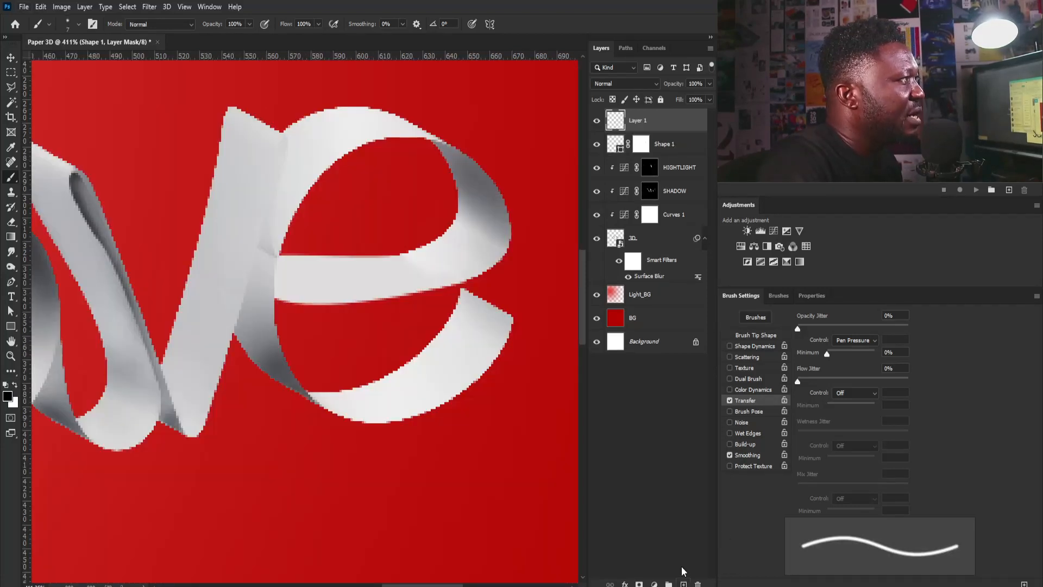
pyautogui.keyDown('alt'); pyautogui.click(495, 112); pyautogui.keyUp('alt')
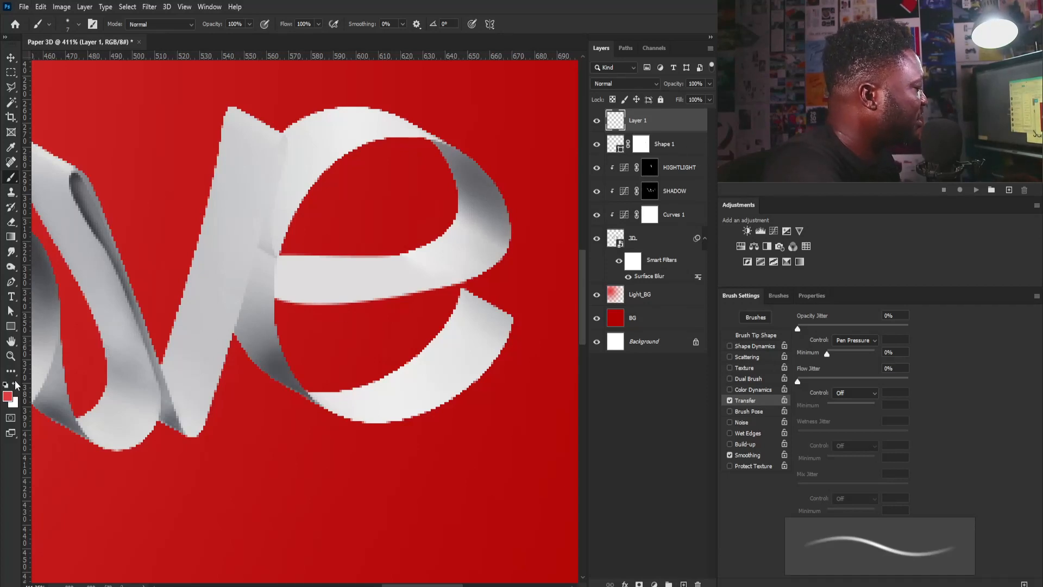
pyautogui.press('d')
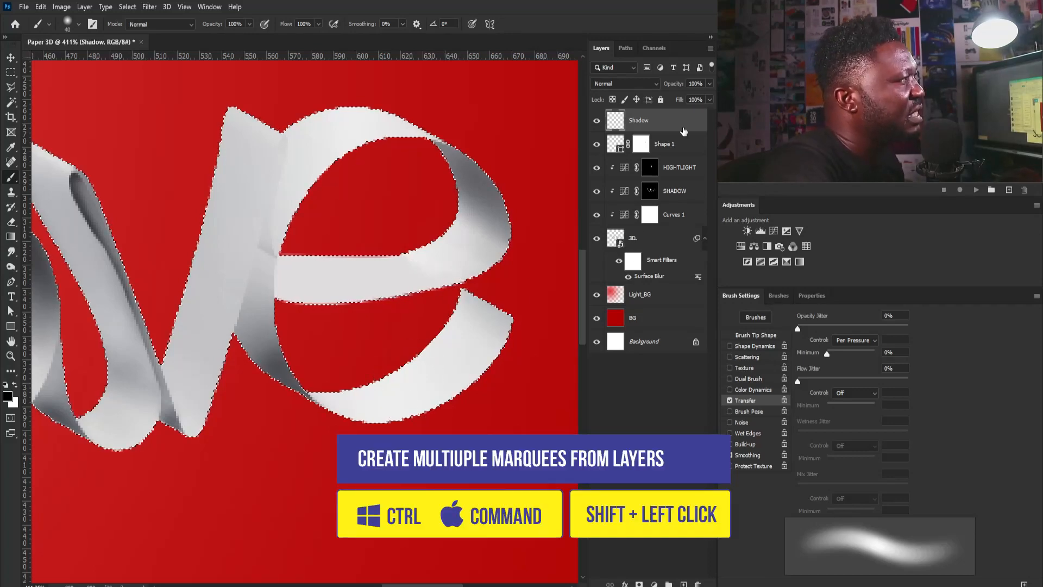
pyautogui.click(640, 584)
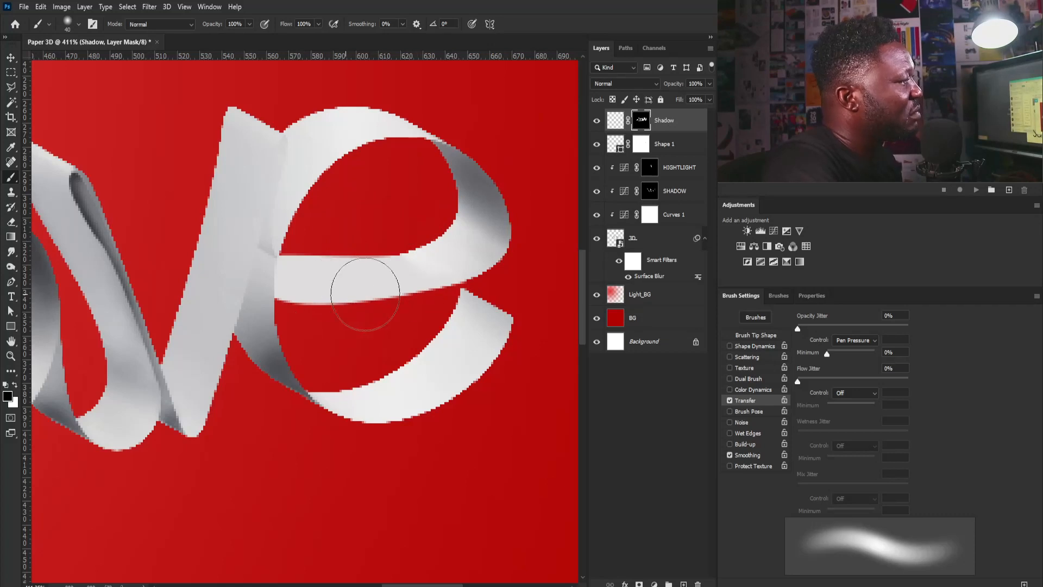
# Paint soft black shading on the Shadow layer along the e's crossbar, darkening its inner end with a smaller brush.
pyautogui.click(619, 121)
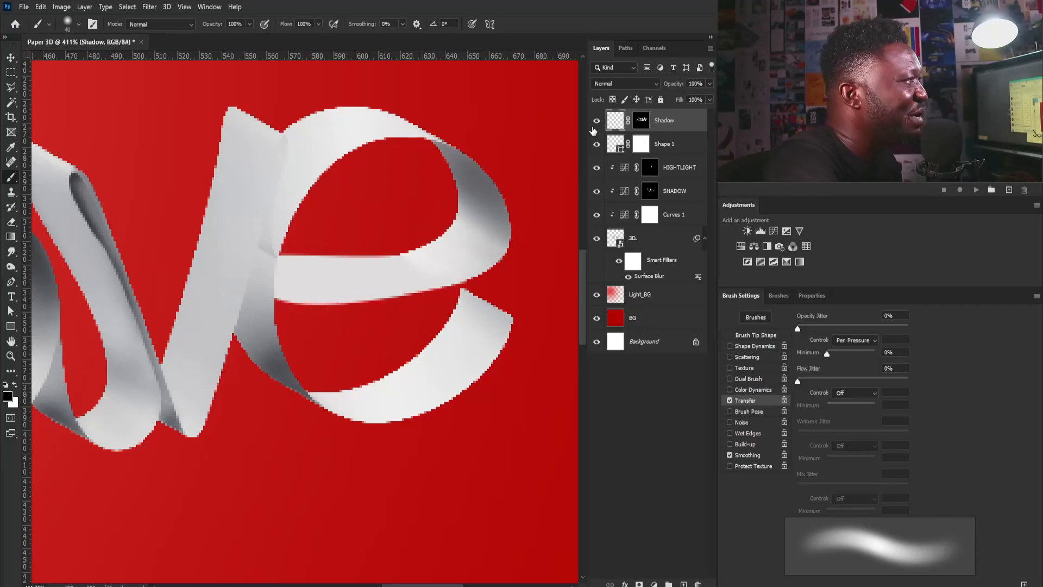
pyautogui.moveTo(326, 277)
pyautogui.mouseDown()
pyautogui.moveTo(342, 263)
pyautogui.moveTo(356, 288)
pyautogui.mouseUp()
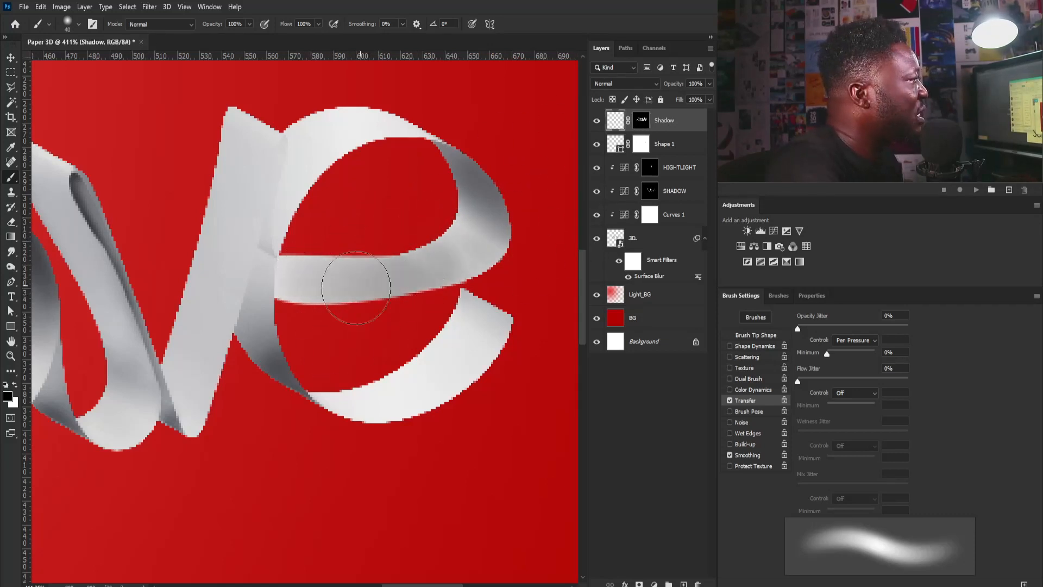
pyautogui.moveTo(341, 249); pyautogui.dragTo(373, 275)
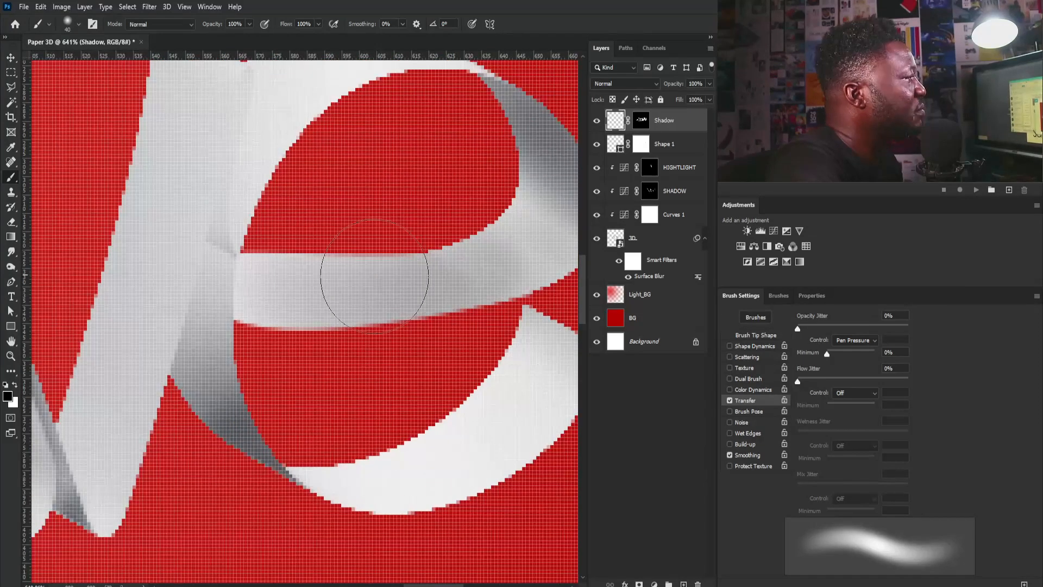
pyautogui.press('[')
pyautogui.press('[')
pyautogui.press('[')
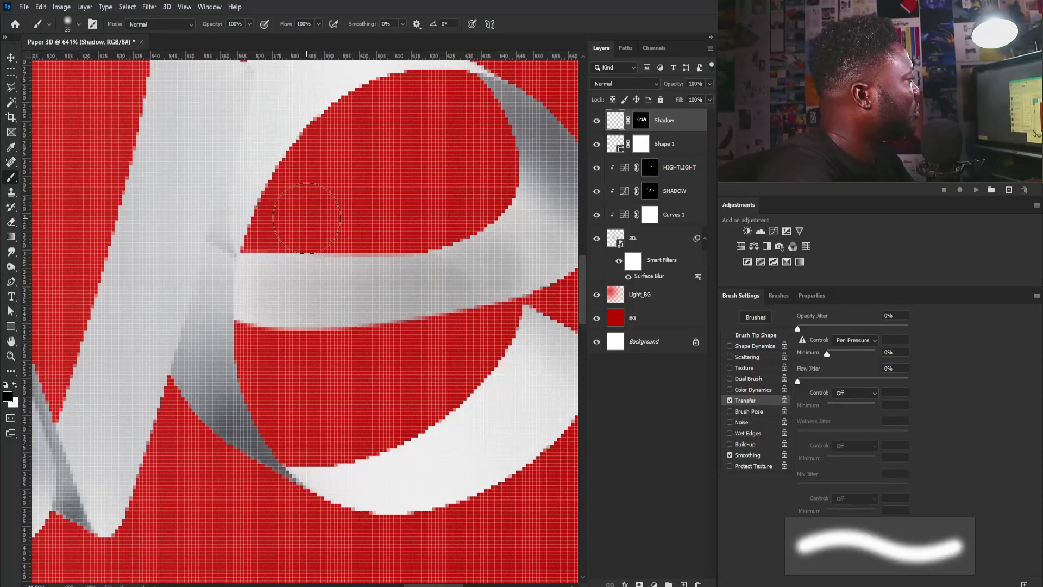
pyautogui.press(']')
pyautogui.press(']')
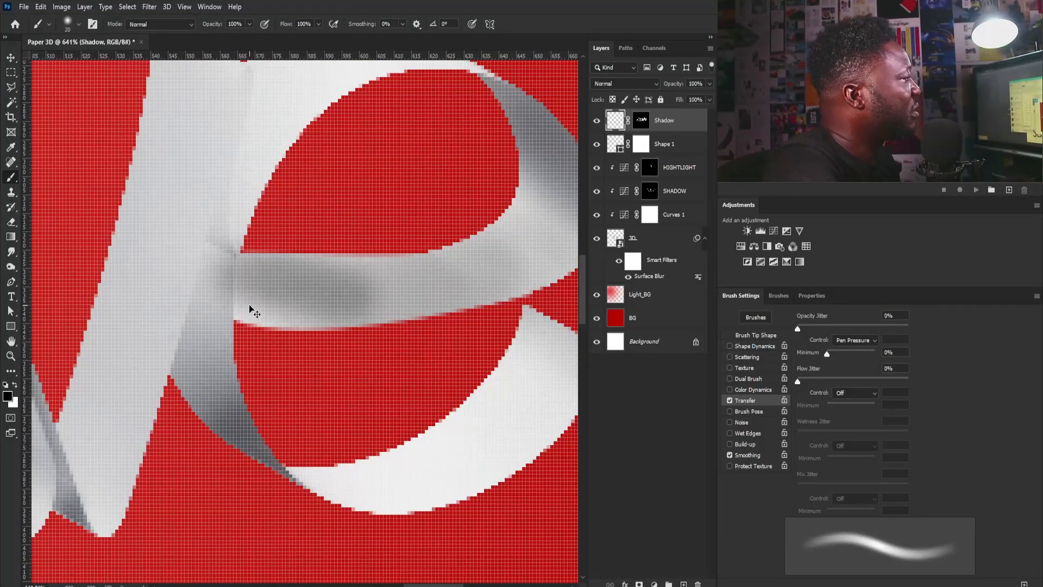
# Rework the soft black shading on the inner end of the e's crossbar, undoing the strokes that do not fit.
pyautogui.moveTo(236, 270); pyautogui.dragTo(228, 252)
pyautogui.moveTo(261, 298); pyautogui.dragTo(407, 296)
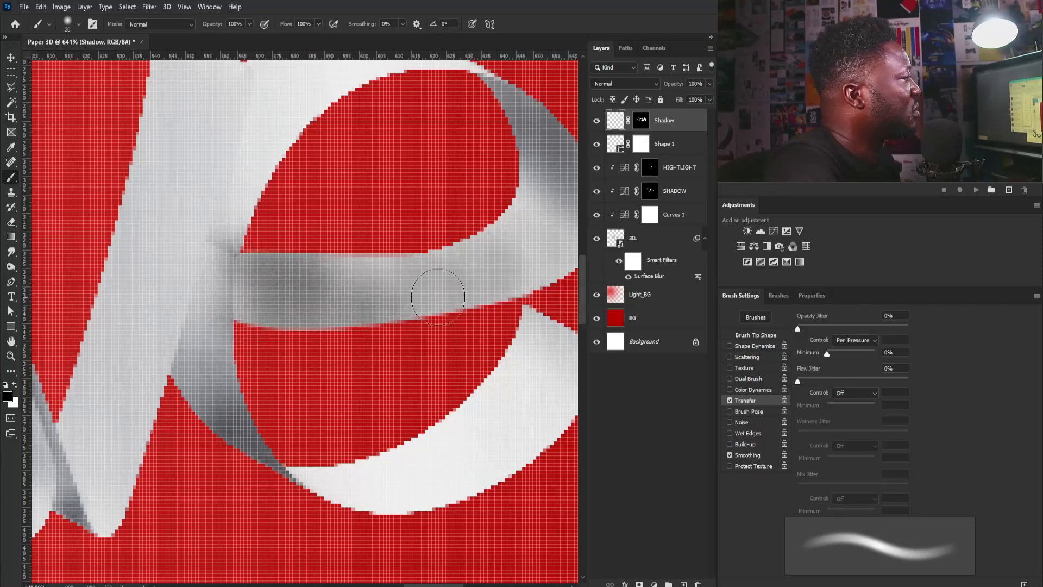
pyautogui.hotkey('ctrl', 'z')
pyautogui.hotkey('ctrl', 'z')
pyautogui.moveTo(304, 280)
pyautogui.mouseDown()
pyautogui.moveTo(262, 267)
pyautogui.moveTo(396, 282)
pyautogui.mouseUp()
pyautogui.hotkey('ctrl', 'z')
pyautogui.moveTo(246, 294); pyautogui.dragTo(331, 299)
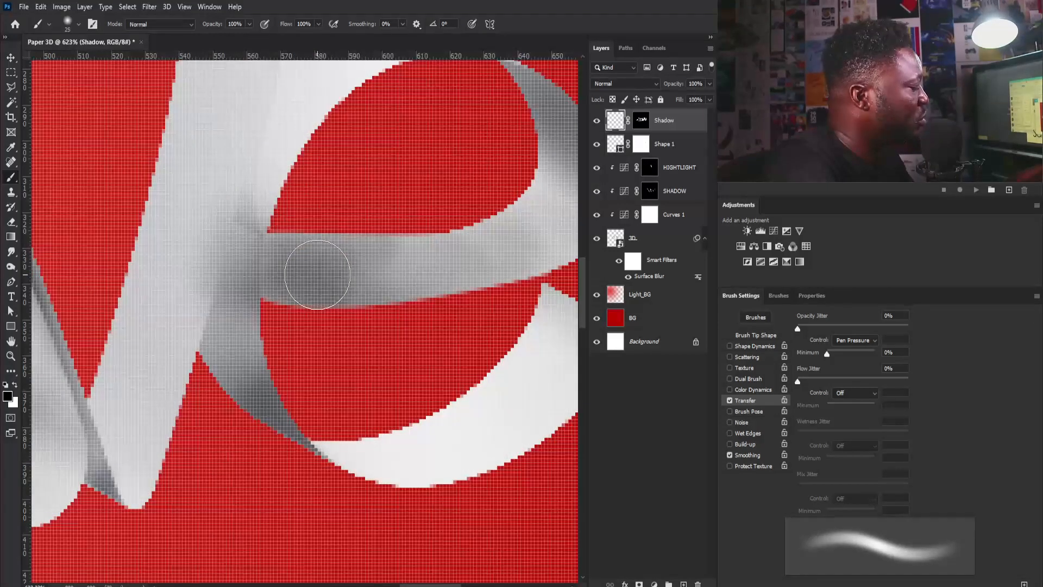
# Clear the Shadow layer's shading that spills past the crossbar's inner end onto the v, using a closed pen-path selection, and deselect.
pyautogui.press('p')
pyautogui.click(78, 23)
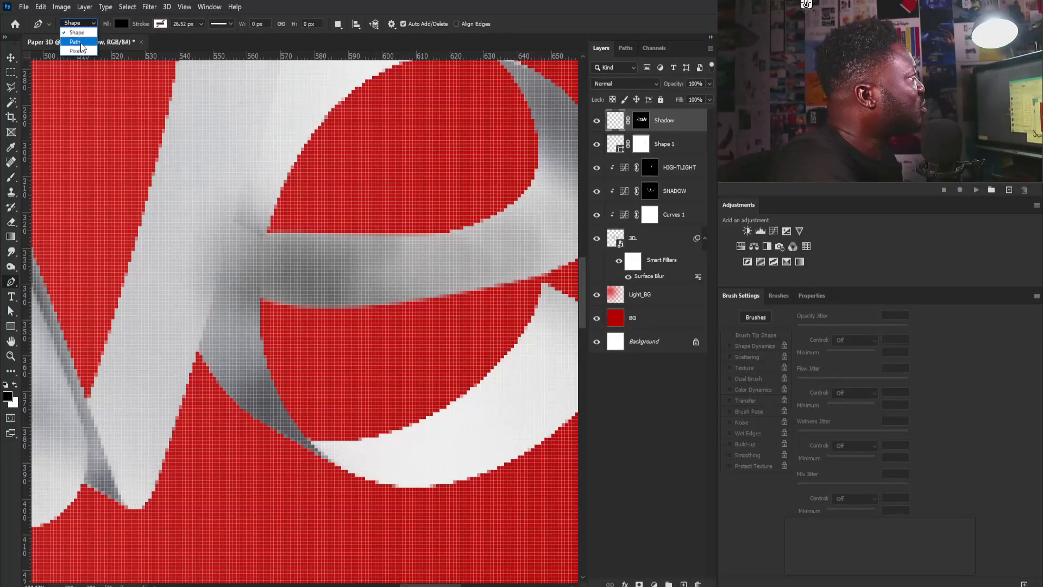
pyautogui.click(266, 226)
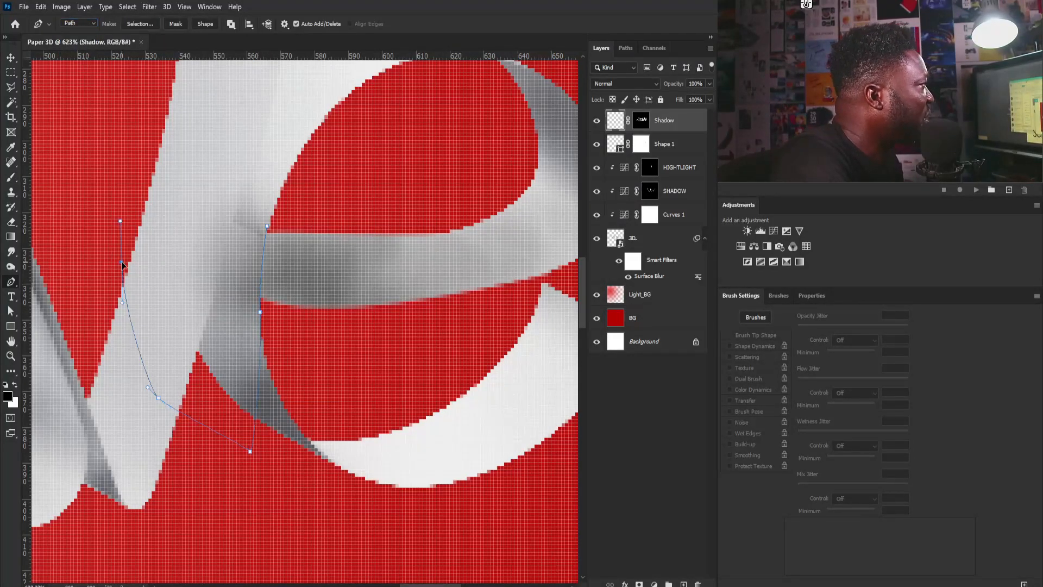
pyautogui.click(131, 179)
pyautogui.click(173, 129)
pyautogui.click(226, 123)
pyautogui.click(267, 225)
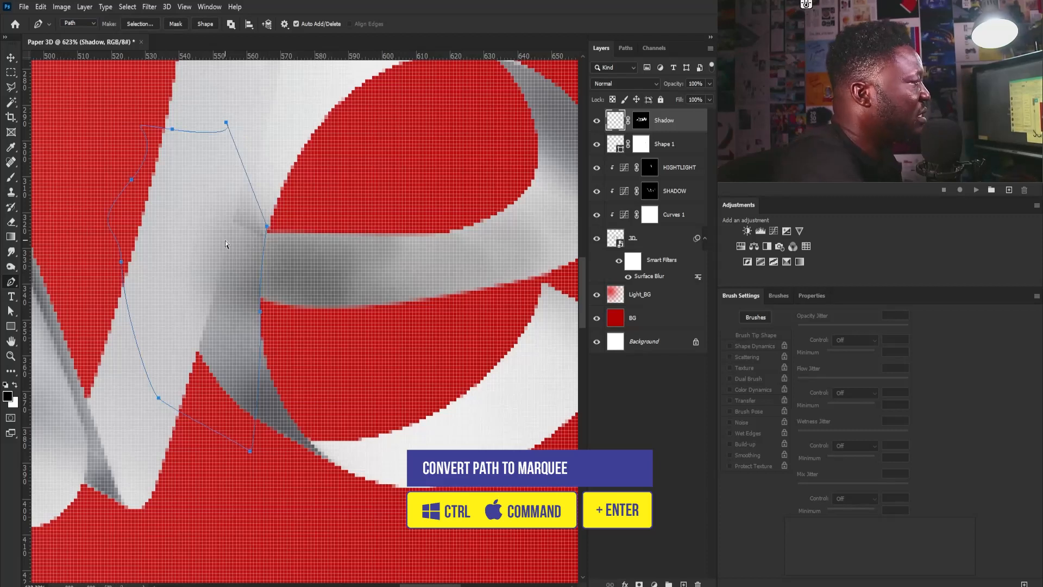
pyautogui.hotkey('ctrl', 'Return')
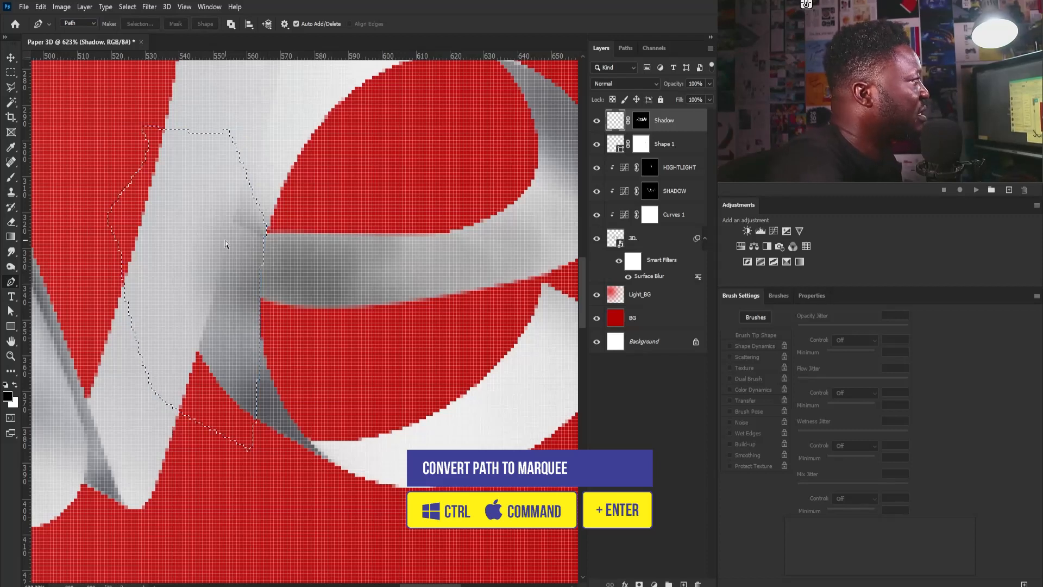
pyautogui.click(597, 170)
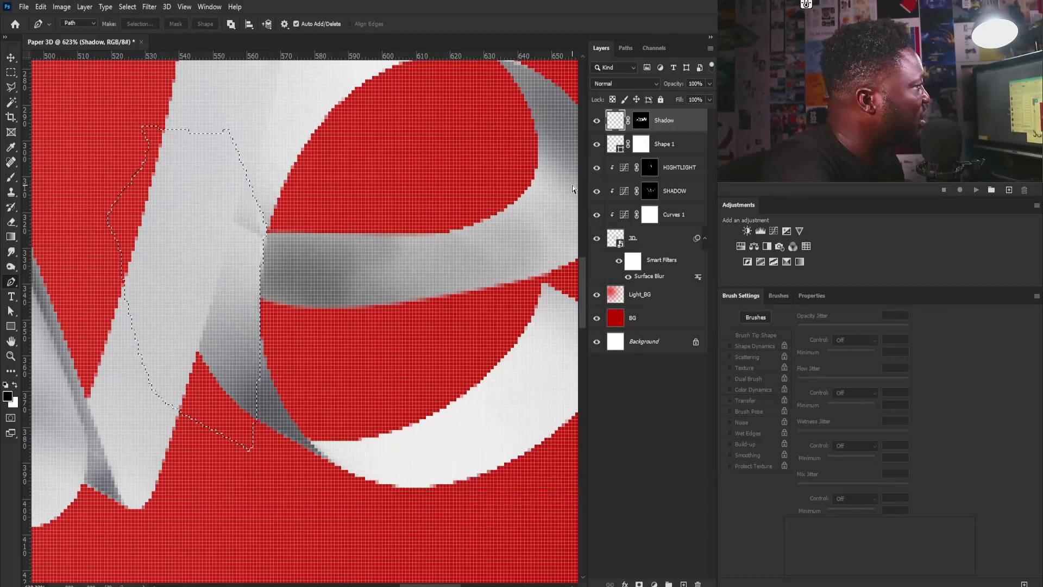
pyautogui.hotkey('ctrl', 'd')
# On the SHADOW adjustment layer, outline the narrow strip where the v meets the e with a pen path and convert it to a selection.
pyautogui.scroll(-5, 308, 182)
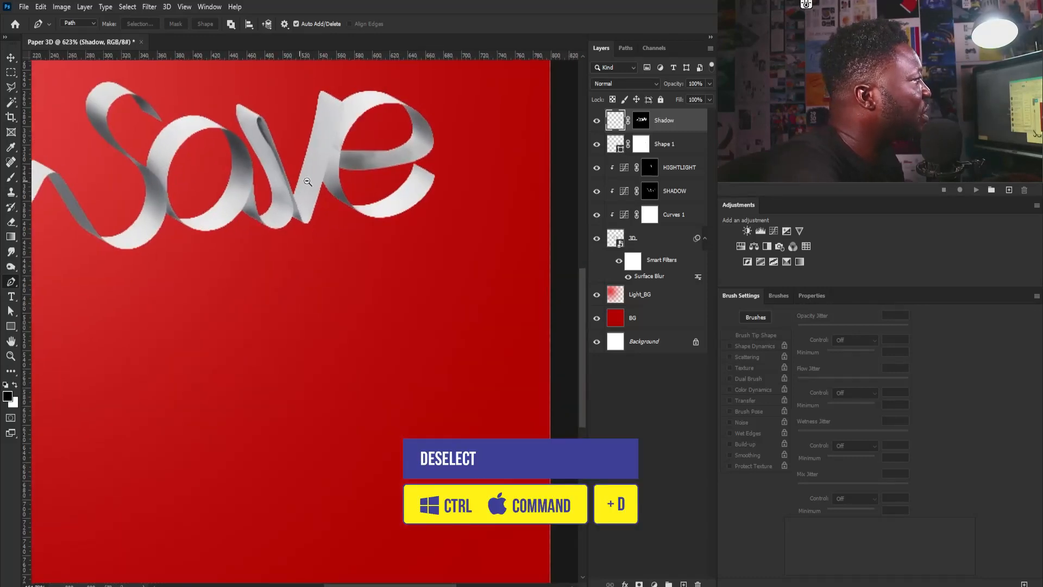
pyautogui.moveTo(307, 182); pyautogui.dragTo(333, 182)
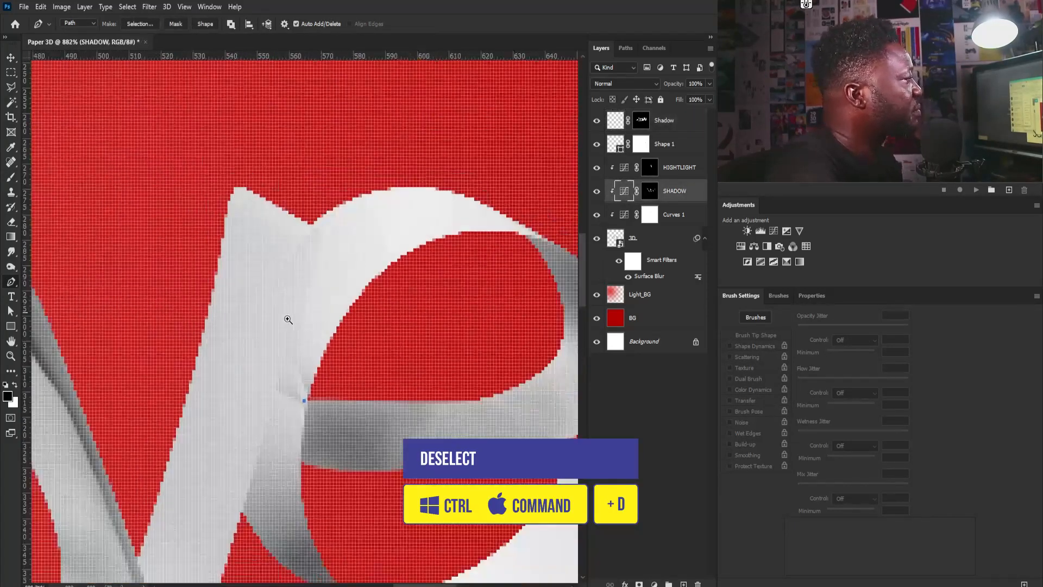
pyautogui.moveTo(304, 318); pyautogui.dragTo(317, 266)
pyautogui.moveTo(315, 229); pyautogui.dragTo(308, 237)
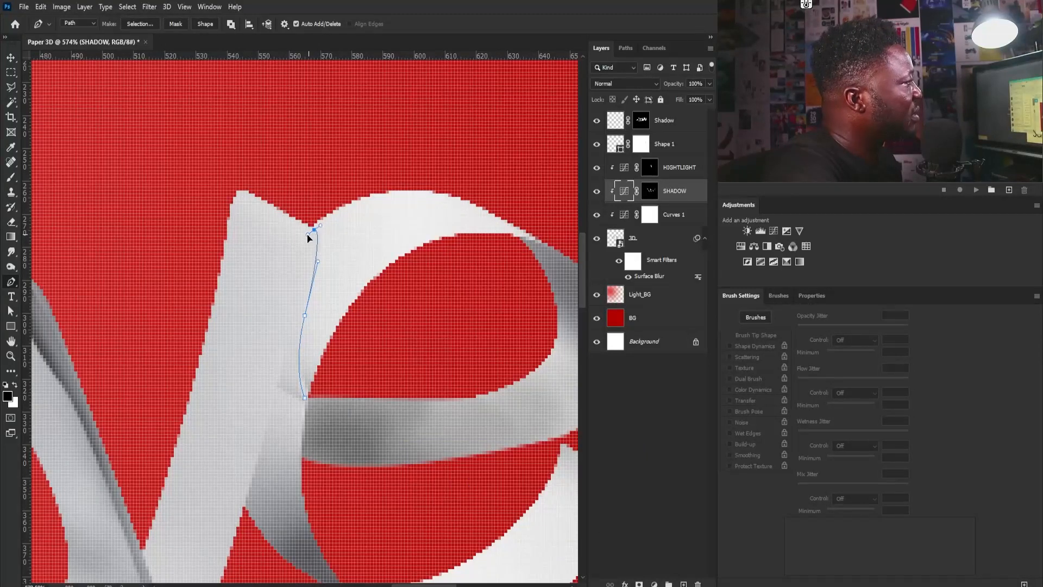
pyautogui.moveTo(276, 388); pyautogui.dragTo(271, 404)
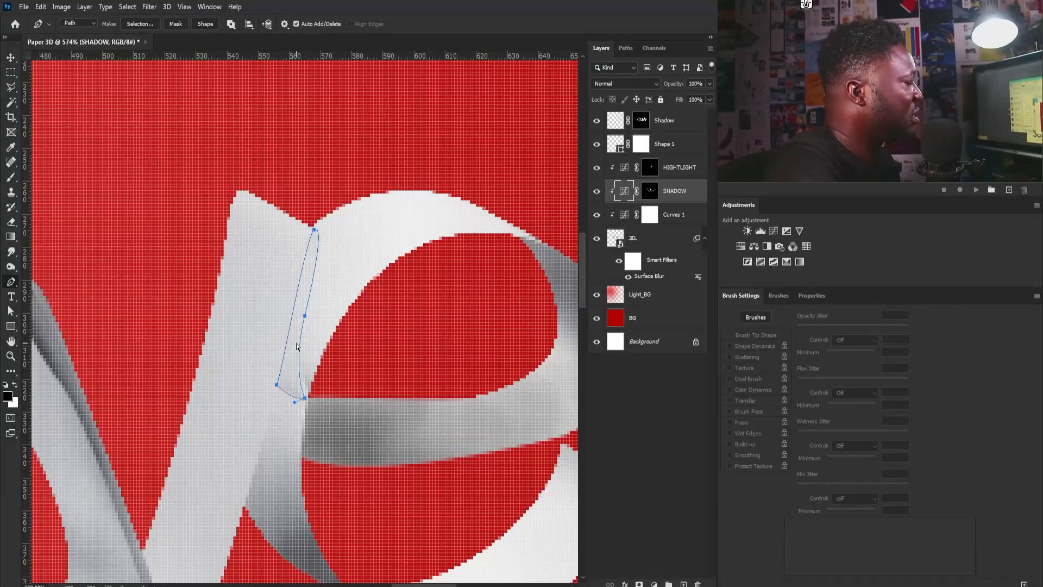
pyautogui.hotkey('ctrl', 'Return')
pyautogui.scroll(-3, 319, 275)
pyautogui.scroll(3, 319, 275)
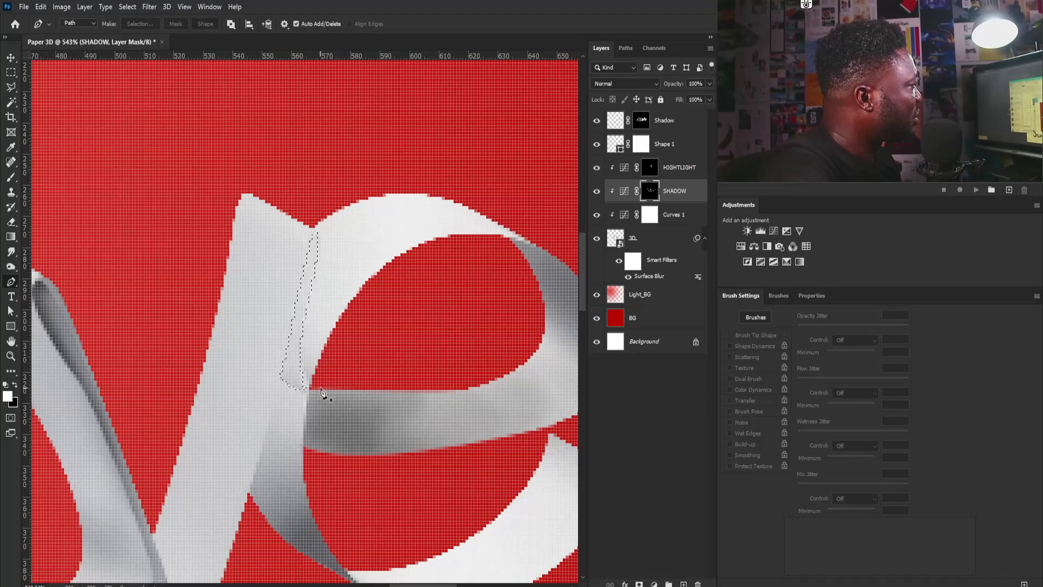
# Paint soft white on the SHADOW layer mask inside the selected strip to darken the overlap between the v and the e.
pyautogui.press('b')
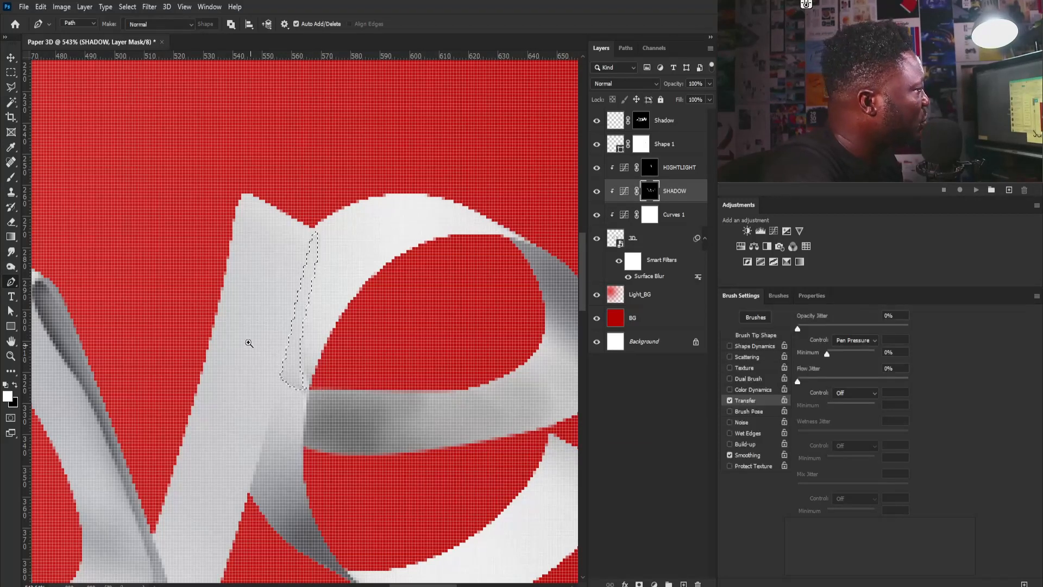
pyautogui.scroll(3, 244, 337)
pyautogui.moveTo(319, 391)
pyautogui.mouseDown()
pyautogui.moveTo(358, 438)
pyautogui.moveTo(340, 401)
pyautogui.mouseUp()
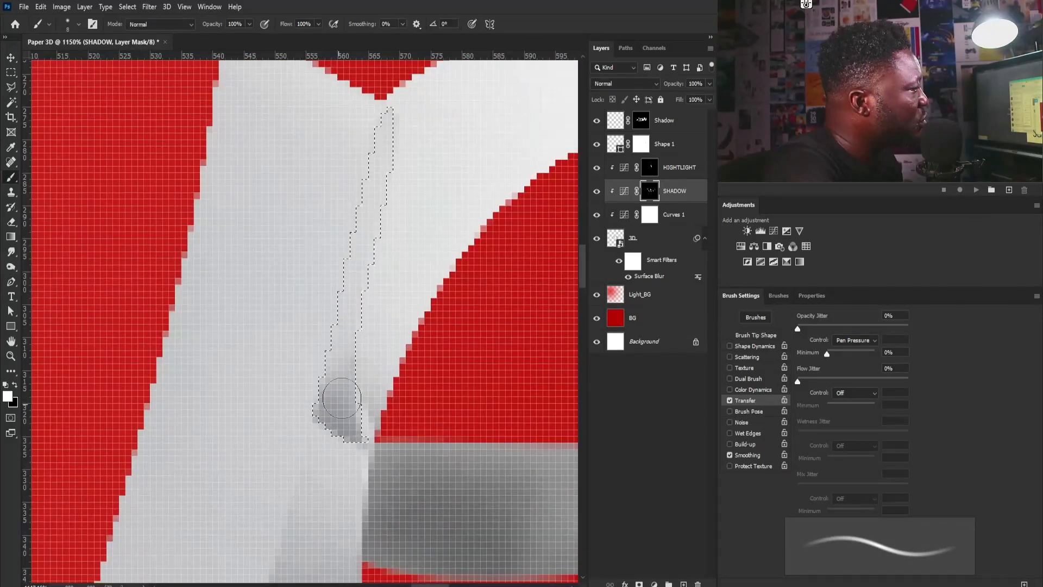
pyautogui.moveTo(397, 120)
pyautogui.mouseDown()
pyautogui.moveTo(375, 217)
pyautogui.moveTo(384, 205)
pyautogui.moveTo(391, 239)
pyautogui.moveTo(312, 337)
pyautogui.moveTo(336, 285)
pyautogui.mouseUp()
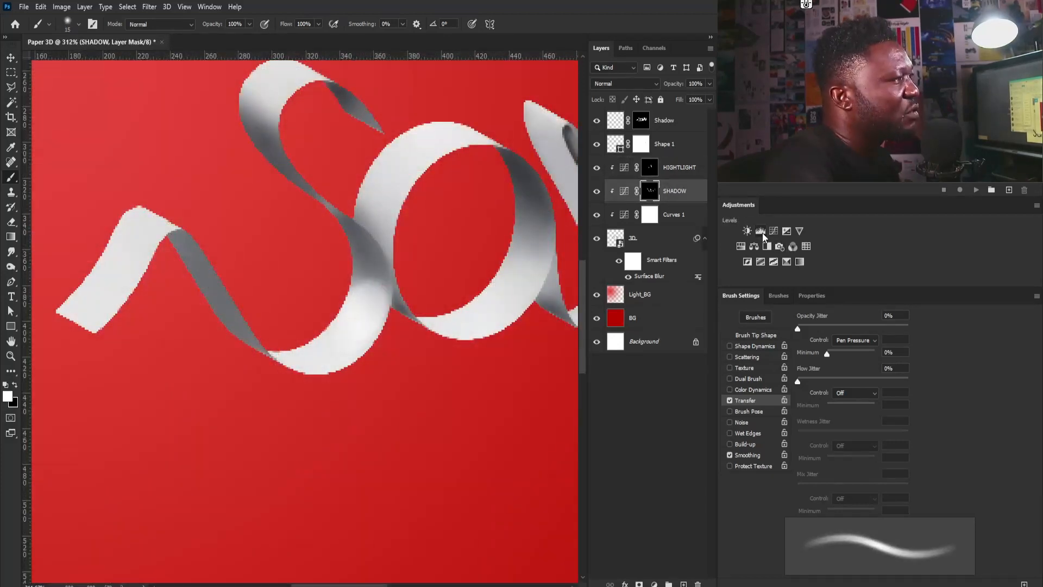
# Add a clipped Levels adjustment above the SHADOW layer and adjust its midtones slightly.
pyautogui.click(760, 231)
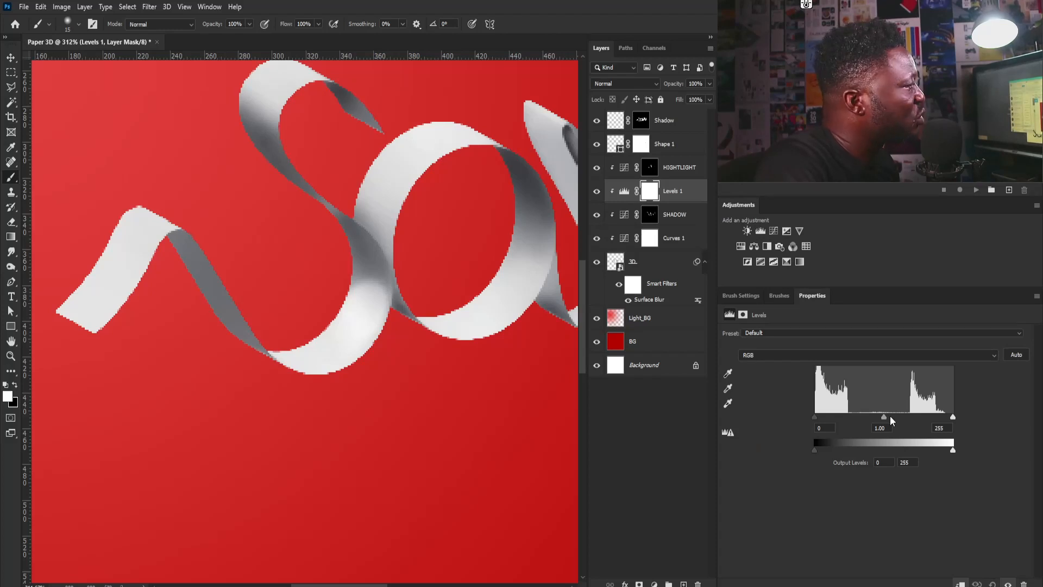
pyautogui.moveTo(891, 420); pyautogui.dragTo(887, 422)
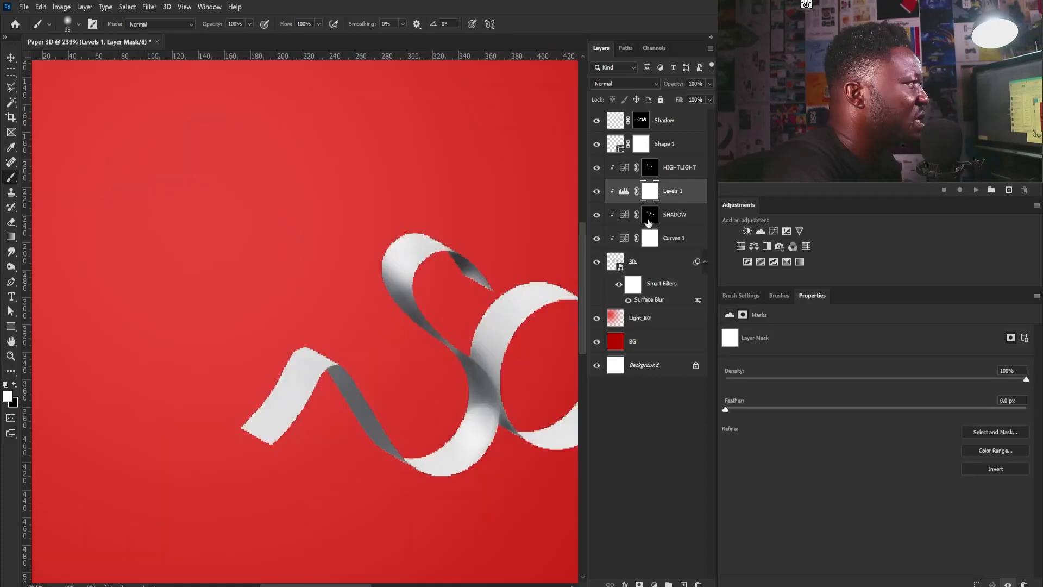
# Paint white on the SHADOW layer mask to darken the folded ribbon band at the start of the S, reducing the brush size for its narrow end.
pyautogui.click(650, 214)
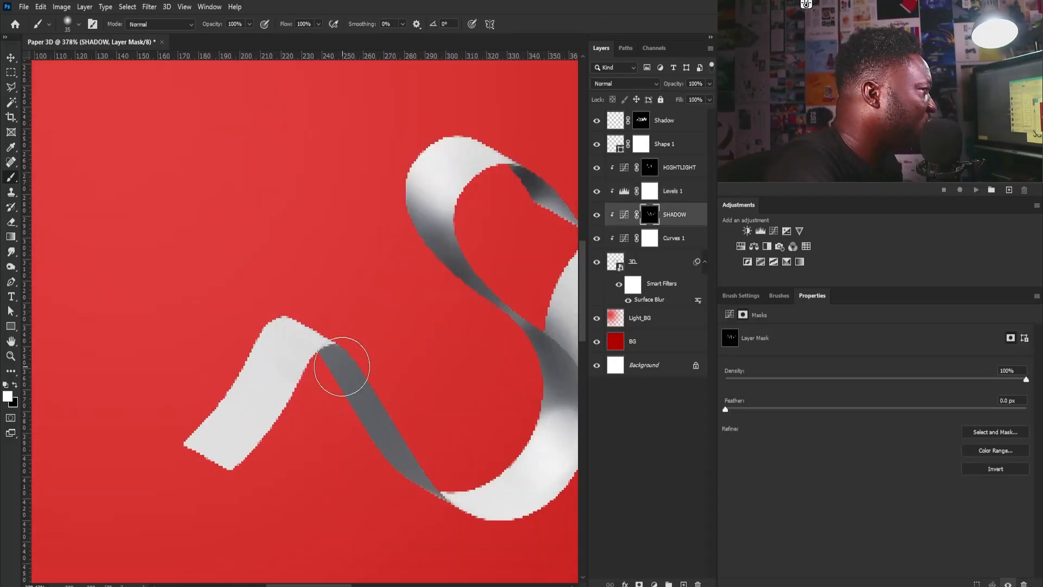
pyautogui.moveTo(342, 366)
pyautogui.mouseDown()
pyautogui.moveTo(409, 495)
pyautogui.moveTo(360, 426)
pyautogui.moveTo(415, 512)
pyautogui.moveTo(365, 444)
pyautogui.mouseUp()
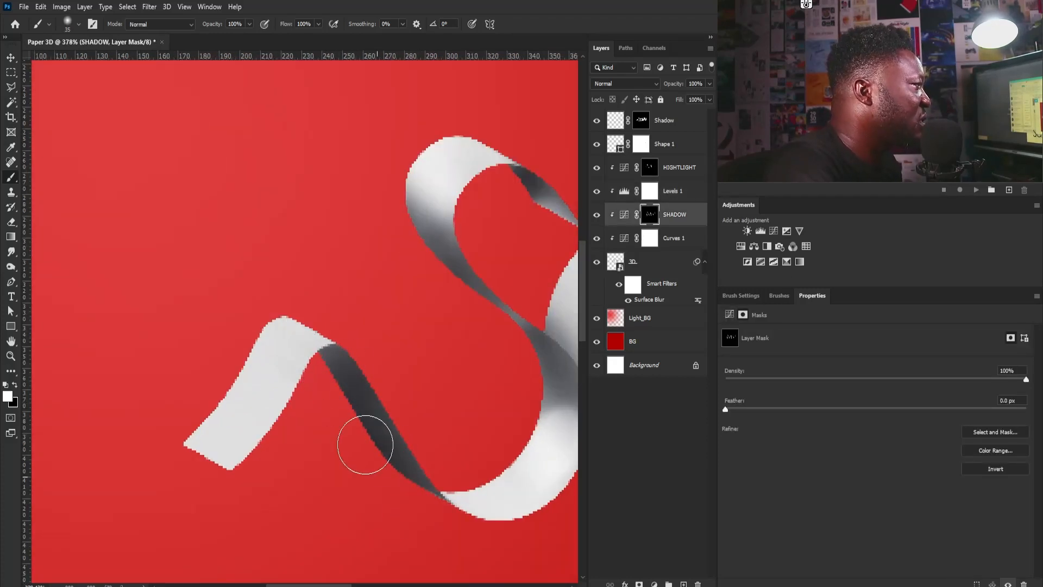
pyautogui.press('[')
pyautogui.press('[')
pyautogui.press('[')
pyautogui.press('[')
pyautogui.press('[')
pyautogui.press('[')
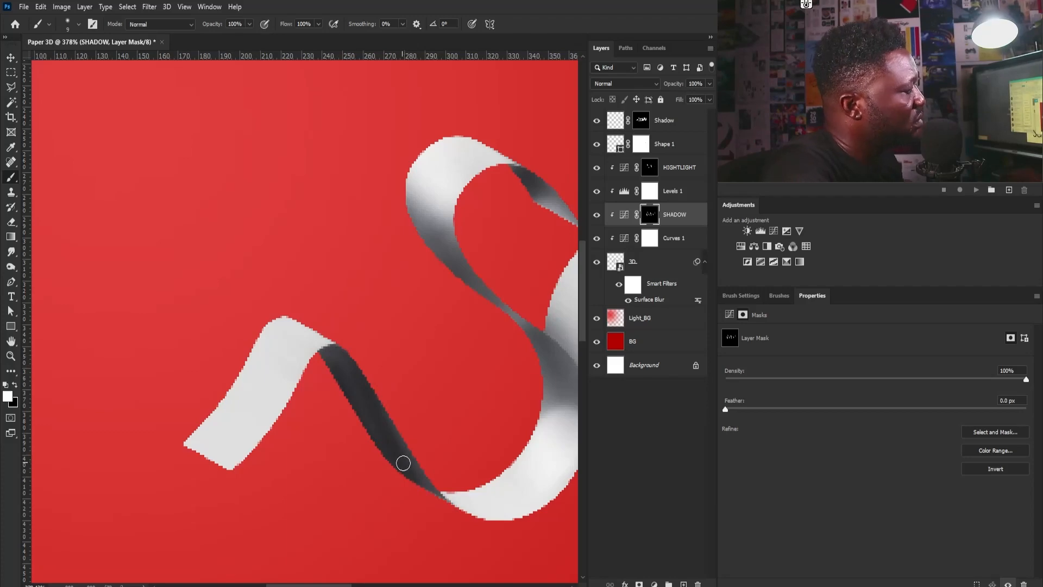
# Trace a closed pen path around the S's lower curve where it crosses the a and convert it to a selection.
pyautogui.moveTo(447, 372); pyautogui.dragTo(326, 394)
pyautogui.press('p')
pyautogui.moveTo(411, 344)
pyautogui.mouseDown()
pyautogui.moveTo(449, 370)
pyautogui.moveTo(431, 295)
pyautogui.mouseUp()
pyautogui.click(367, 260)
pyautogui.moveTo(482, 372); pyautogui.dragTo(501, 436)
pyautogui.click(395, 454)
pyautogui.click(368, 260)
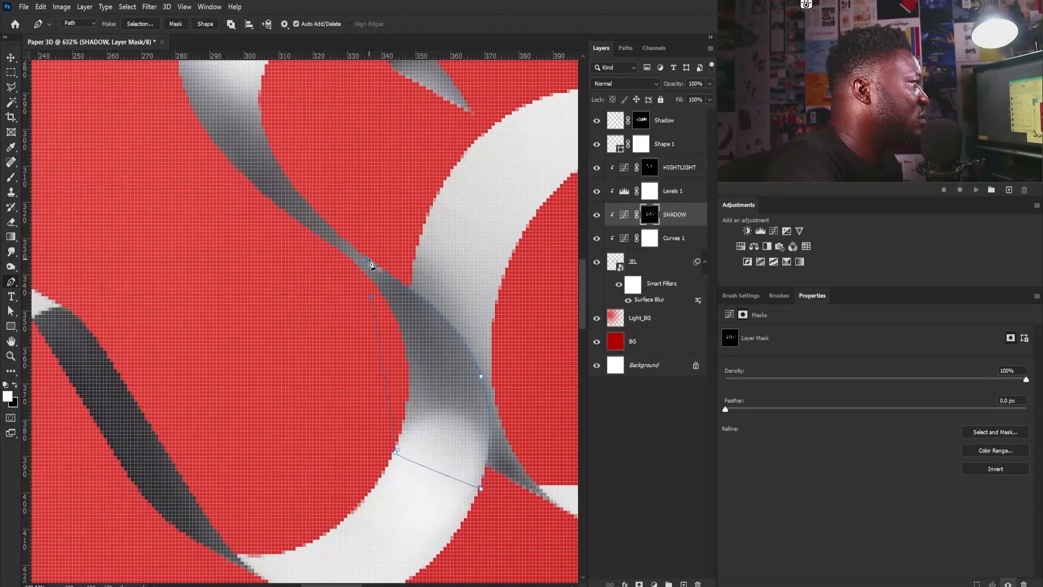
pyautogui.hotkey('ctrl', 'Return')
pyautogui.press('b')
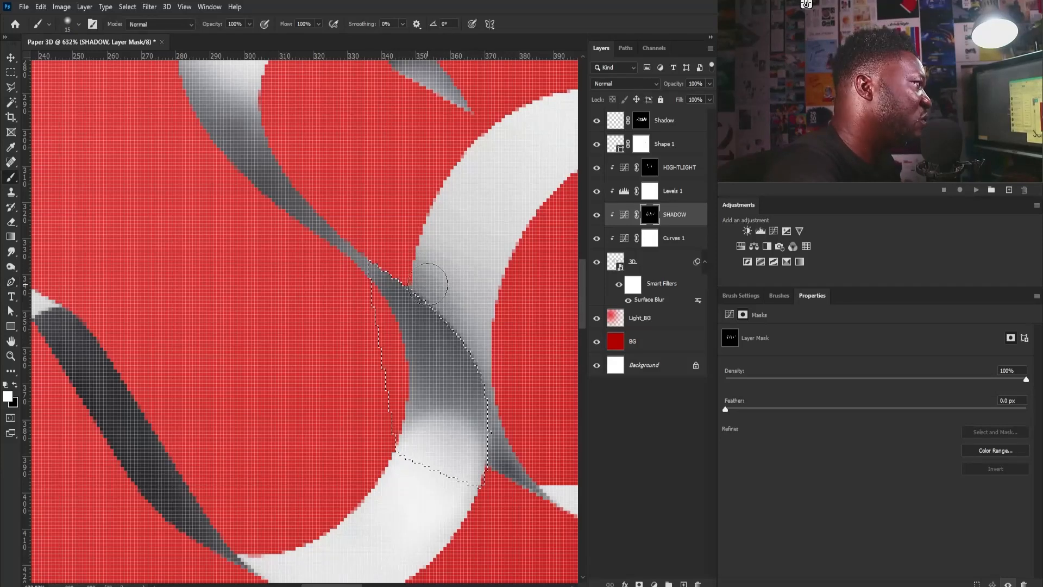
# Paint soft shadow on the SHADOW layer mask along the S's curve where it crosses the a, with the selection outline hidden.
pyautogui.moveTo(433, 281); pyautogui.dragTo(468, 396)
pyautogui.hotkey('ctrl', 'h')
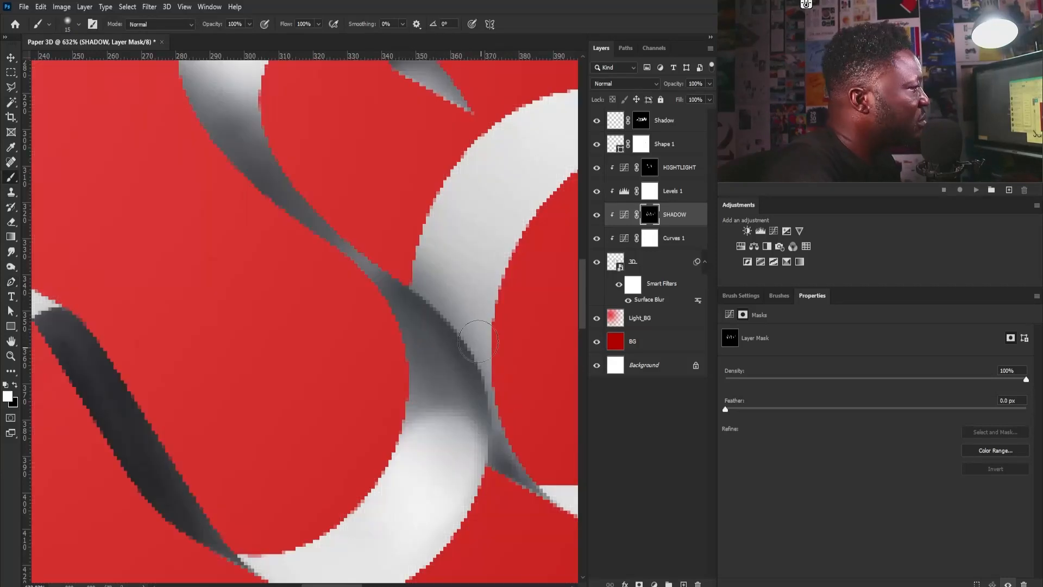
pyautogui.moveTo(467, 291); pyautogui.dragTo(419, 312)
pyautogui.hotkey('ctrl', '0')
# Target the HIGHTLIGHT layer's mask and enlarge the brush.
pyautogui.click(650, 170)
pyautogui.scroll(2, 398, 333)
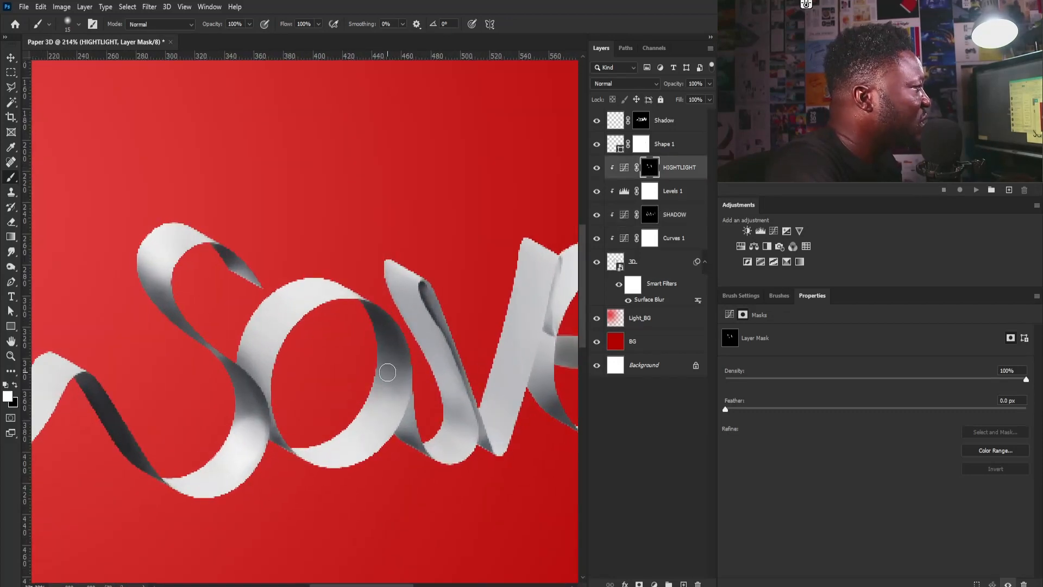
pyautogui.press(']')
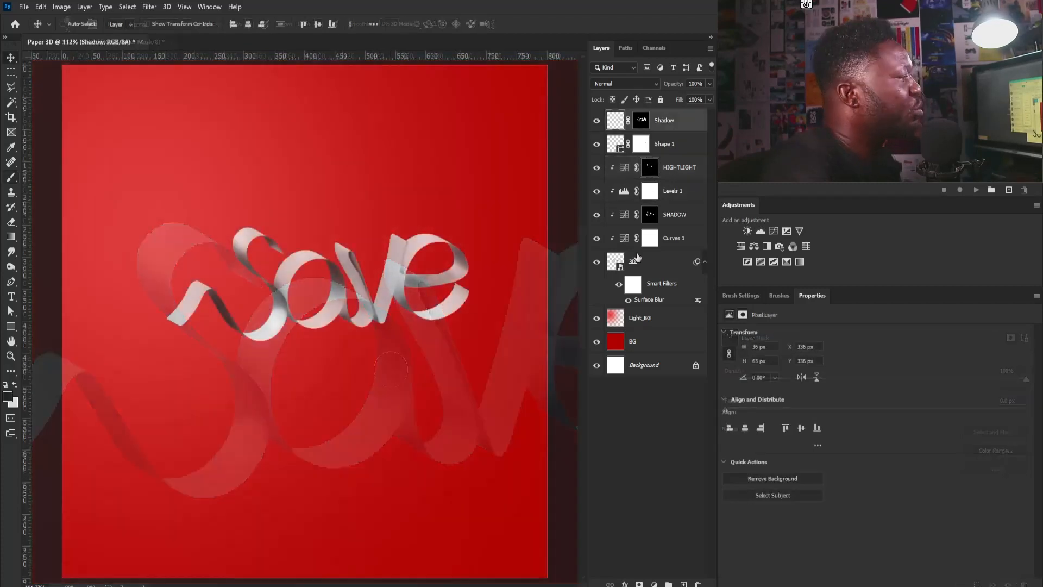
# Group all the lettering layers from Shadow down to the base lettering layer and name the group S1.
pyautogui.keyDown('shift'); pyautogui.click(660, 287); pyautogui.keyUp('shift')
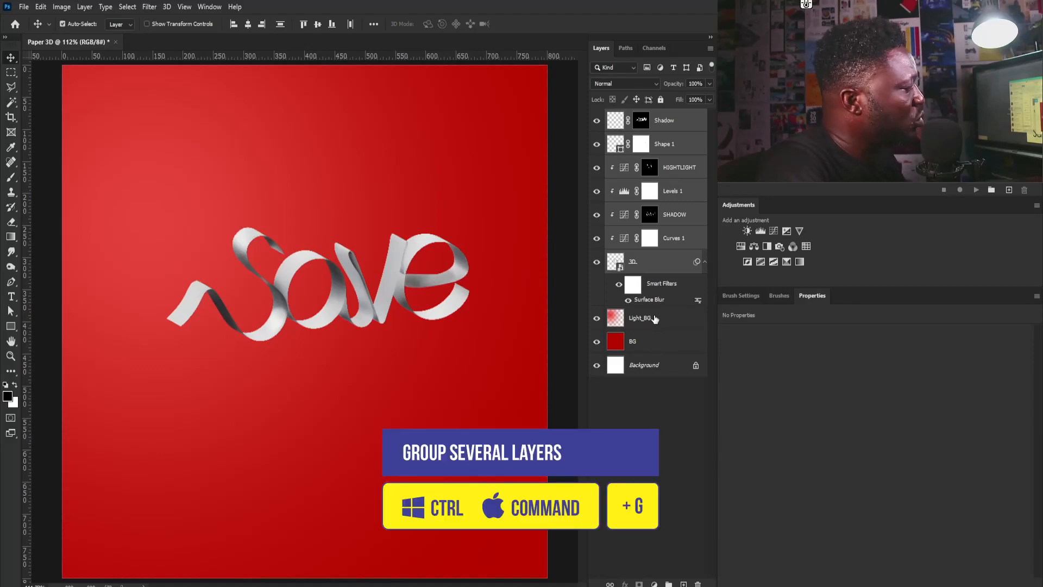
pyautogui.hotkey('ctrl', 'g')
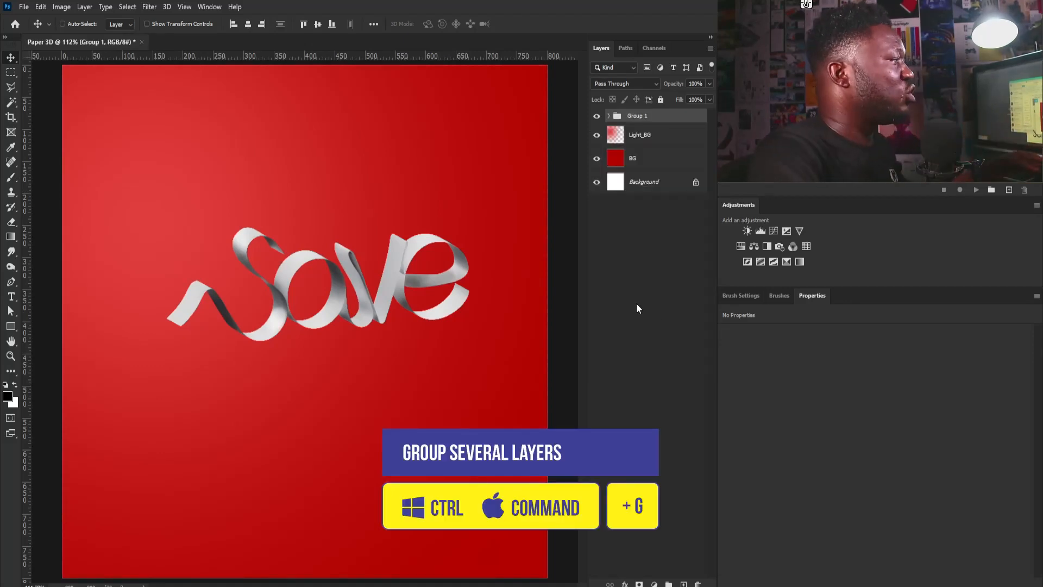
pyautogui.doubleClick(636, 117)
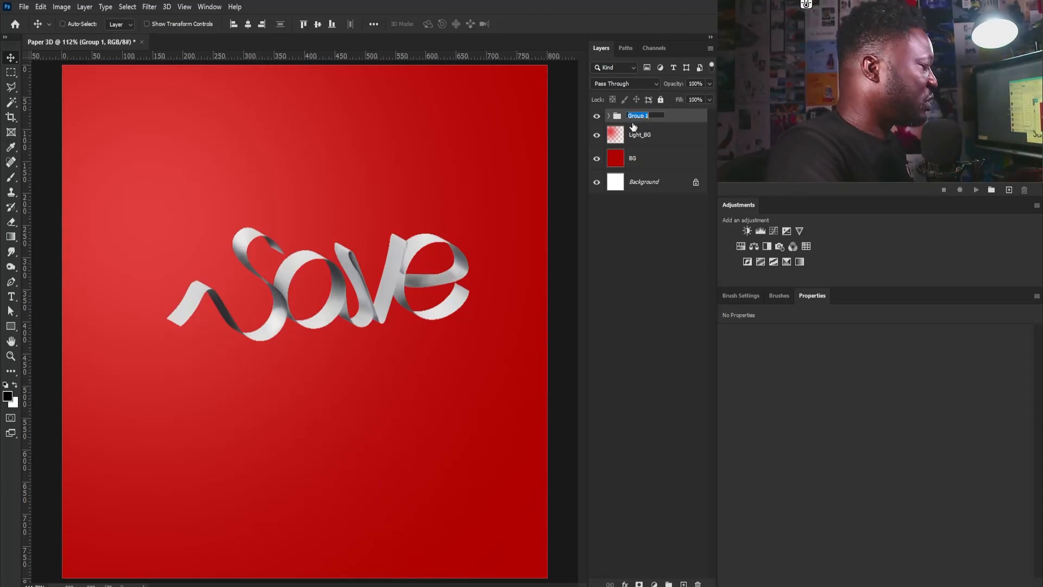
pyautogui.write('S1')
pyautogui.press('Return')
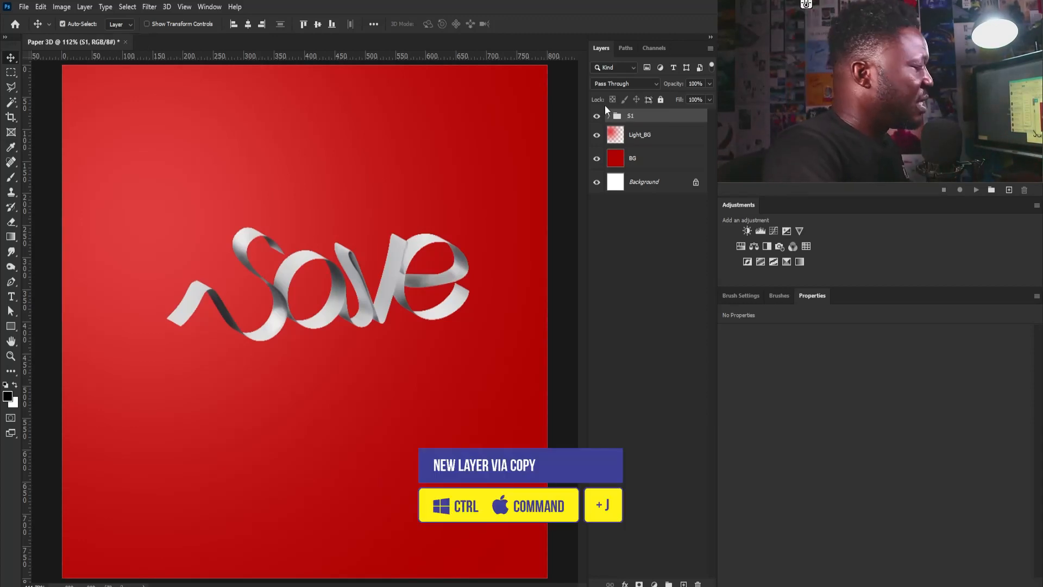
# Duplicate the S1 group and name the copy S2.
pyautogui.hotkey('ctrl', 'j')
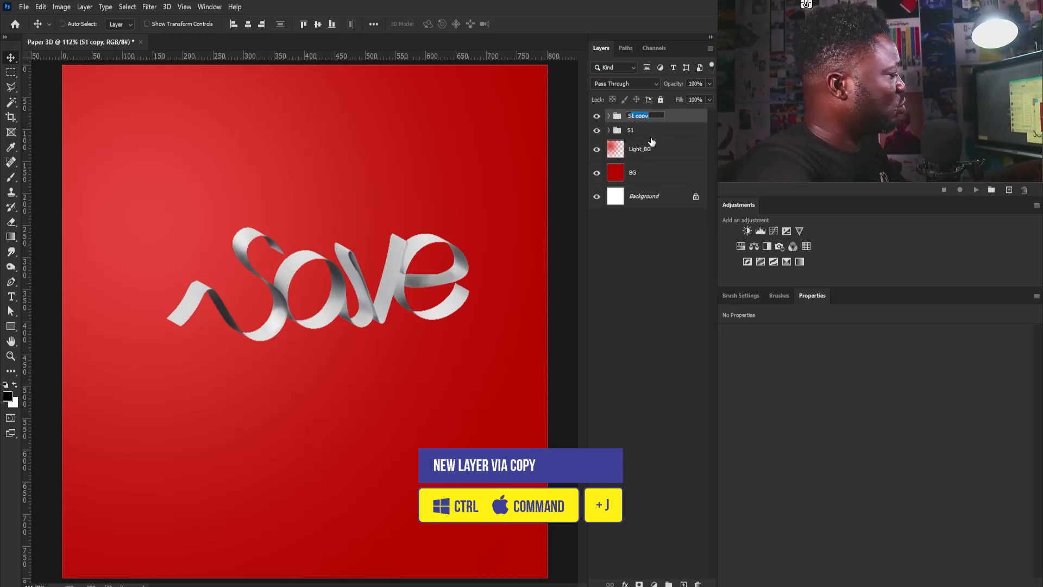
pyautogui.write('S2')
pyautogui.press('Return')
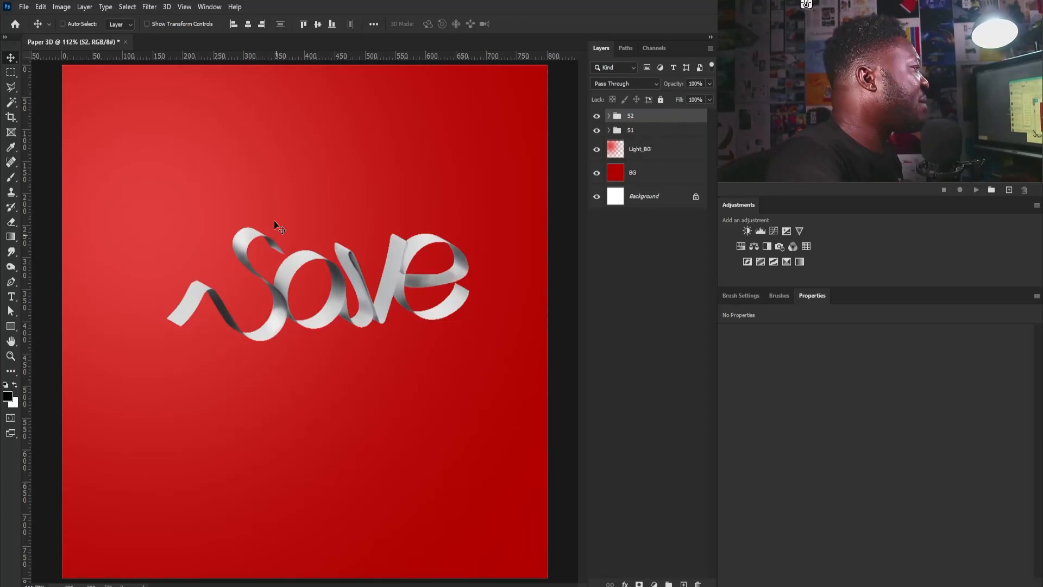
# Draw a closed pen path around the upper loop of the S, ending where the ribbon narrows beside the a.
pyautogui.scroll(4, 240, 281)
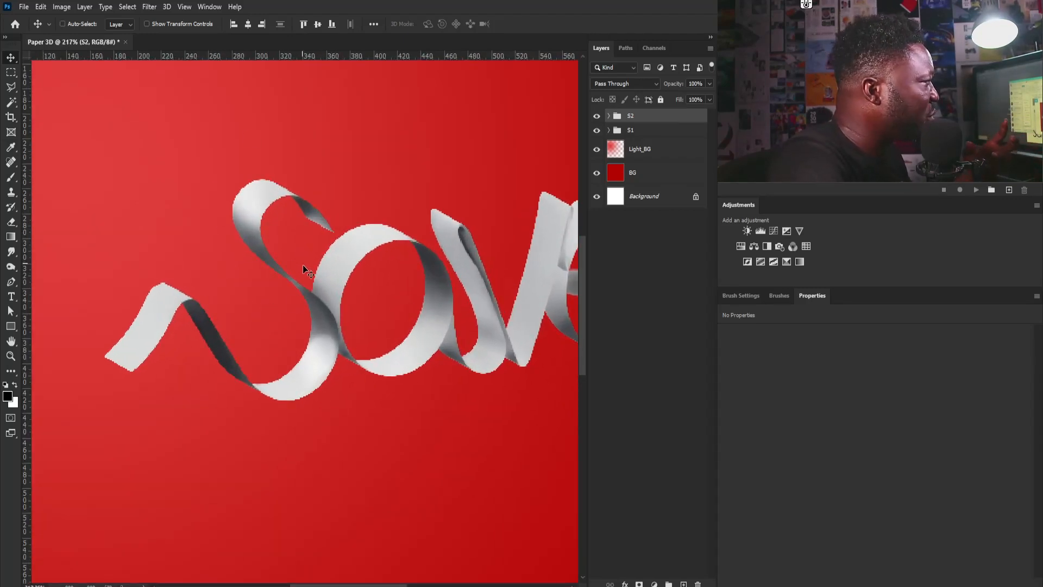
pyautogui.press('p')
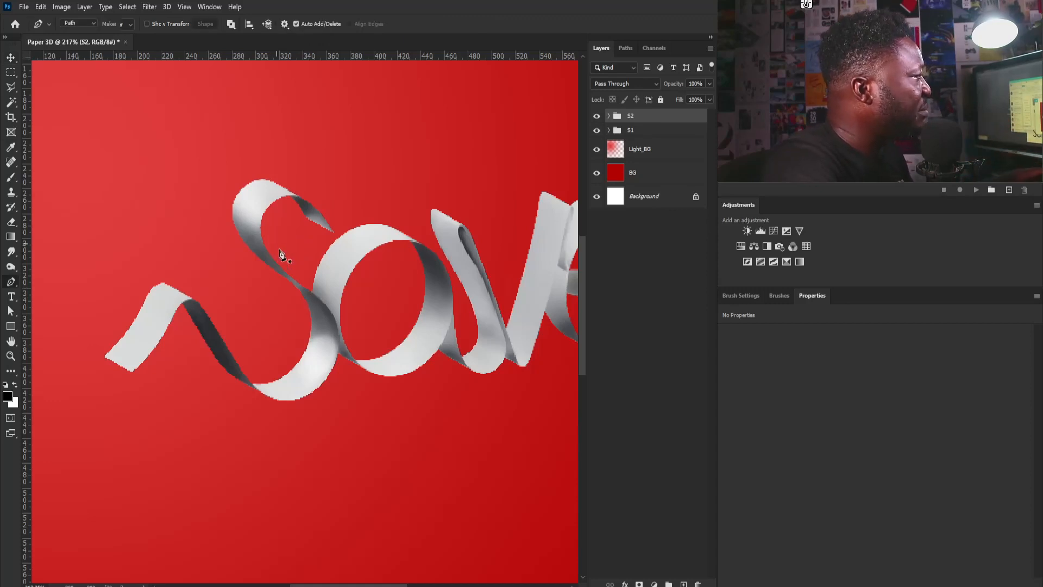
pyautogui.click(285, 255)
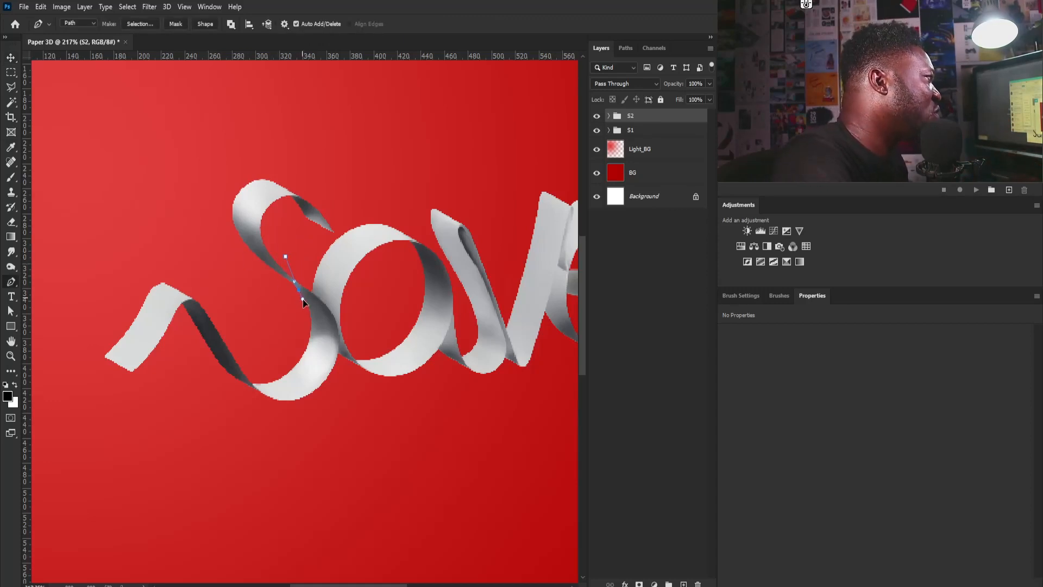
pyautogui.click(286, 256)
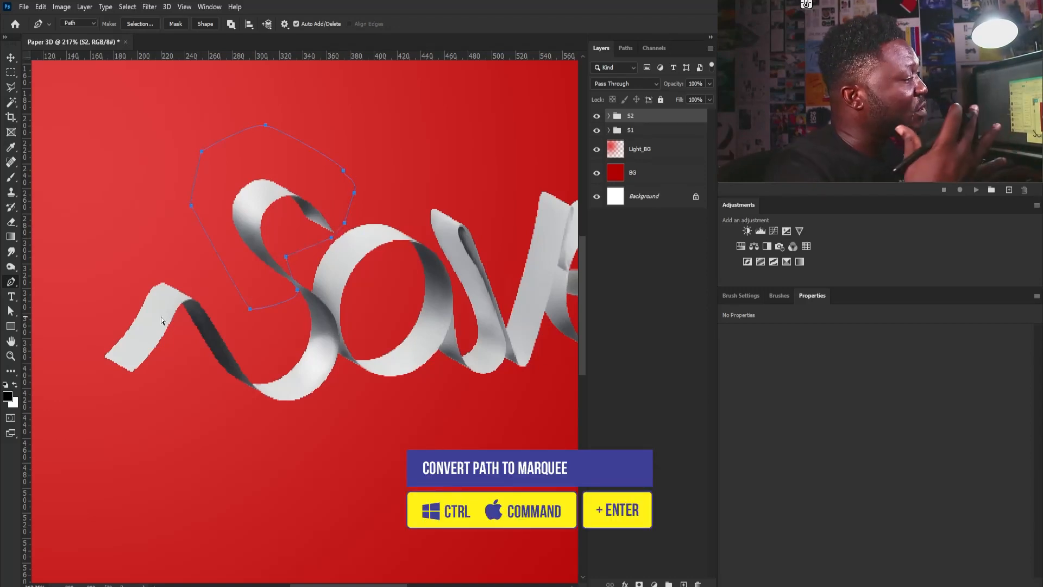
# Turn the loop path into a selection, mask the S2 group with it, and copy that mask to the S1 group.
pyautogui.hotkey('ctrl', 'Return')
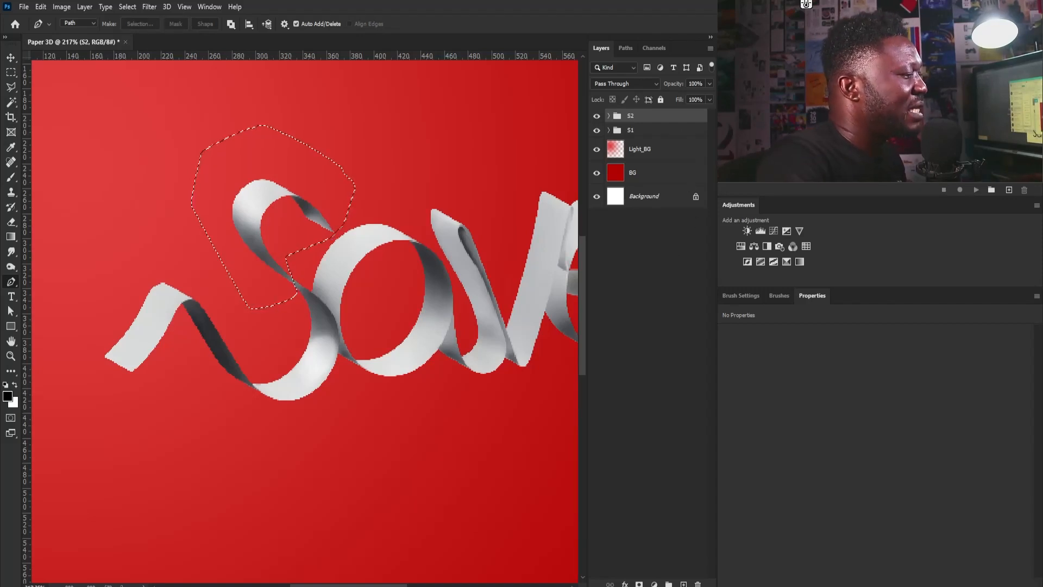
pyautogui.click(639, 584)
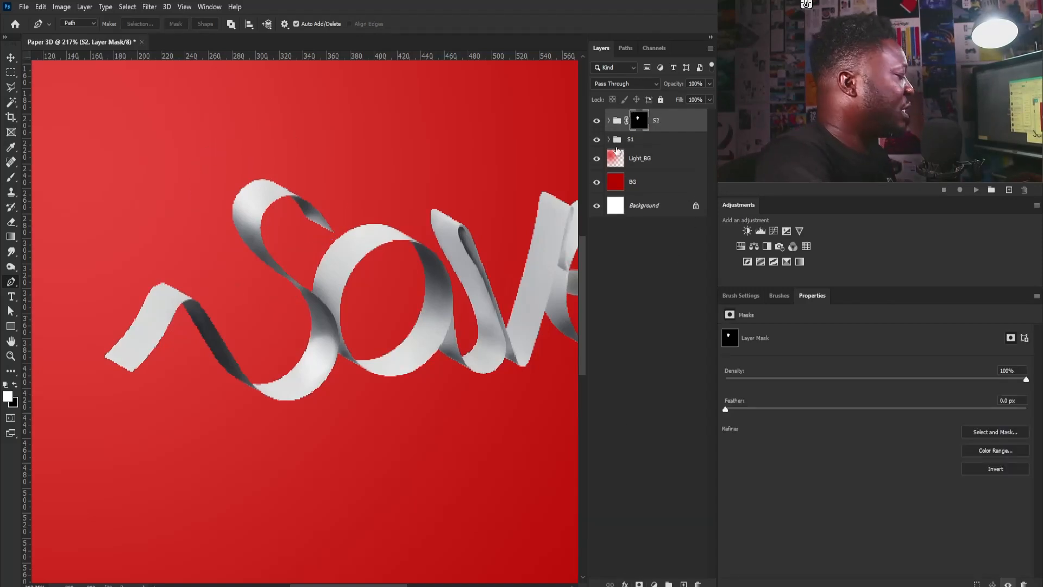
pyautogui.moveTo(642, 127); pyautogui.dragTo(646, 144)
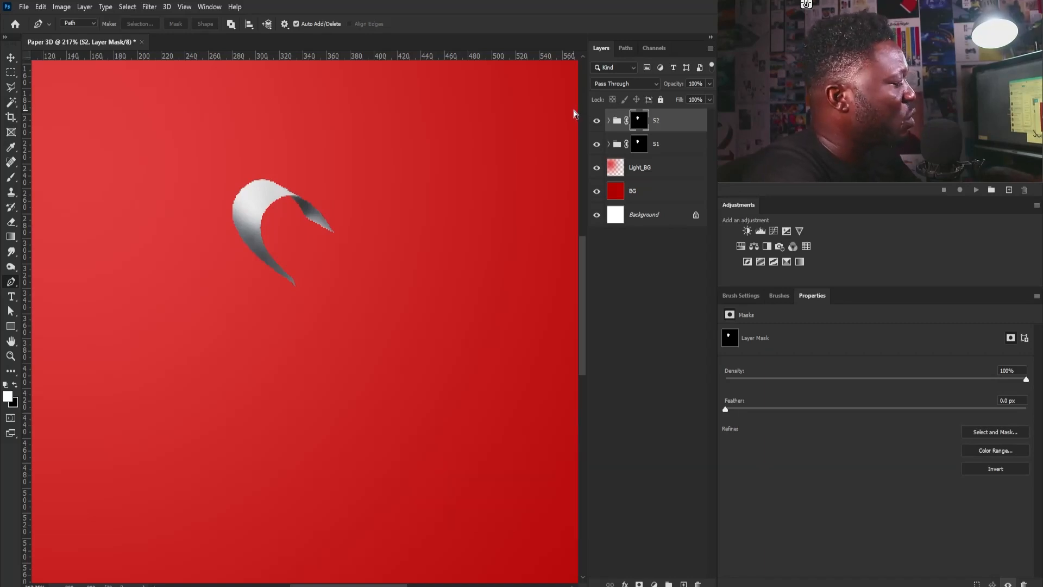
# Invert the S2 group's mask and move its lettering diagonally down and right, away from the S's upper loop.
pyautogui.hotkey('ctrl', 'i')
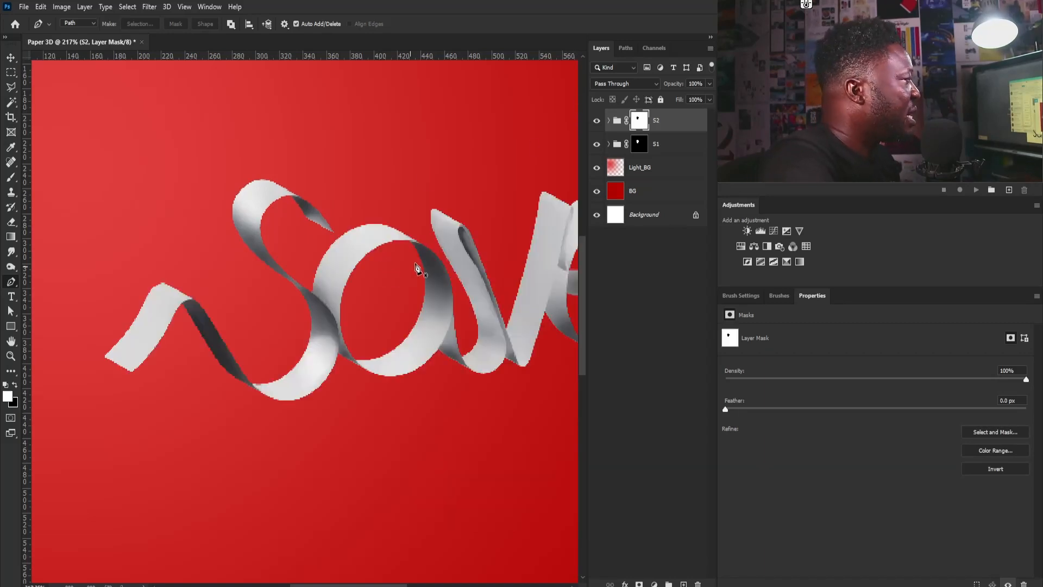
pyautogui.press('v')
pyautogui.moveTo(342, 280); pyautogui.dragTo(367, 308)
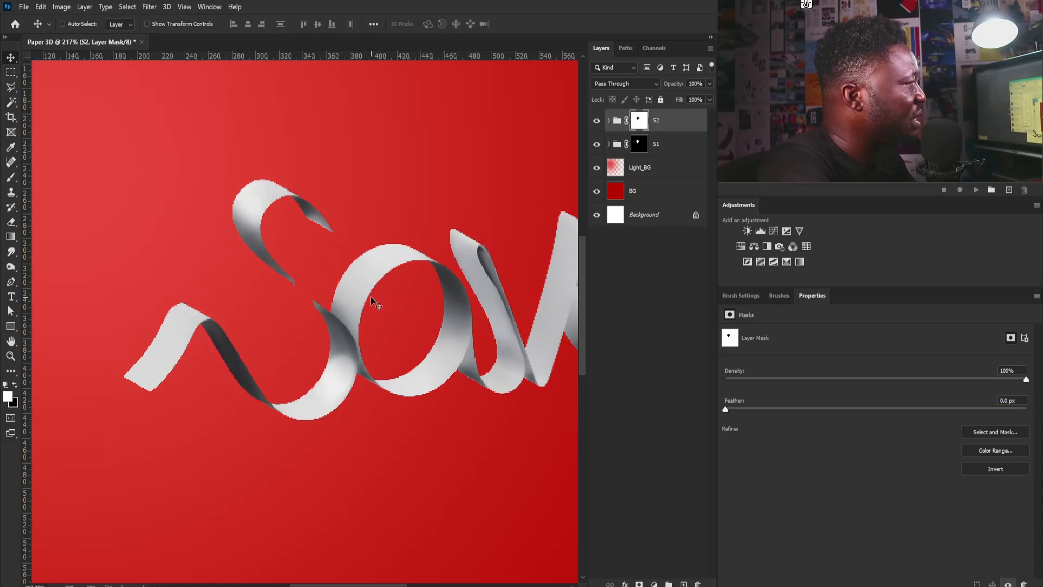
# Create a new layer above the S2 group and name it S_Part.
pyautogui.press('p')
pyautogui.hotkey('ctrl', 'shift', 'alt', 'n')
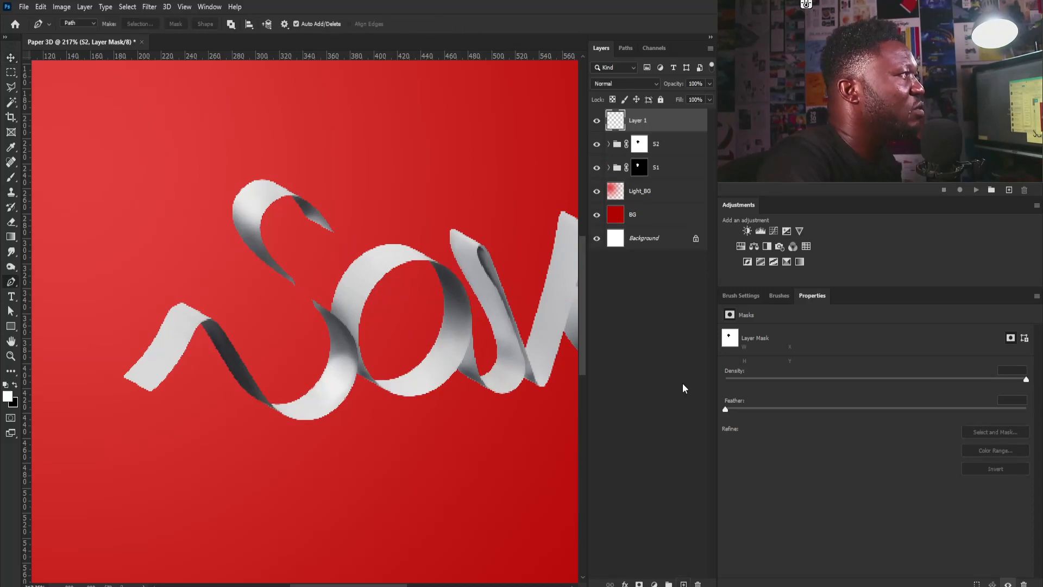
pyautogui.doubleClick(639, 121)
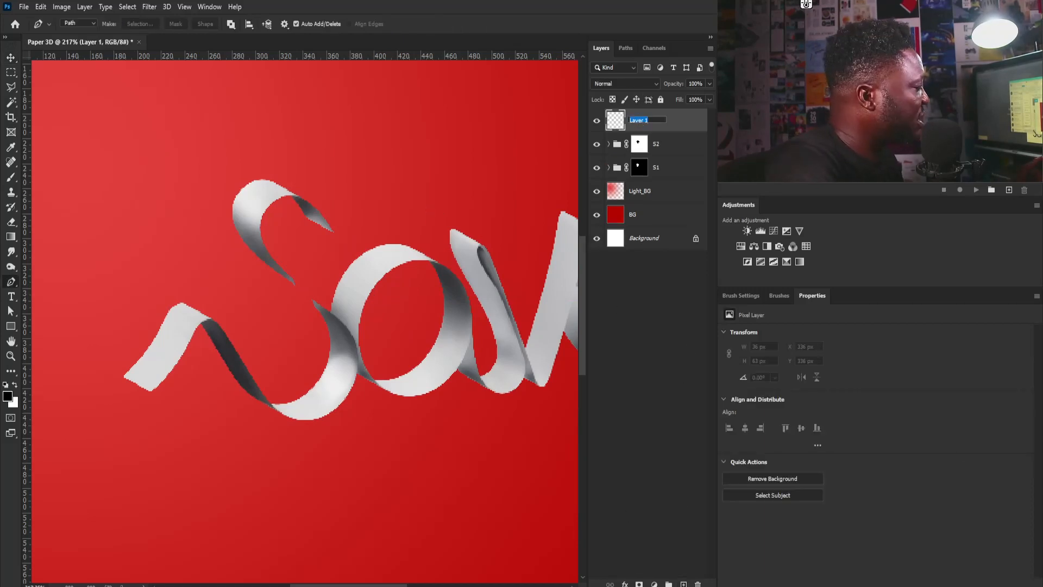
pyautogui.write('S Part')
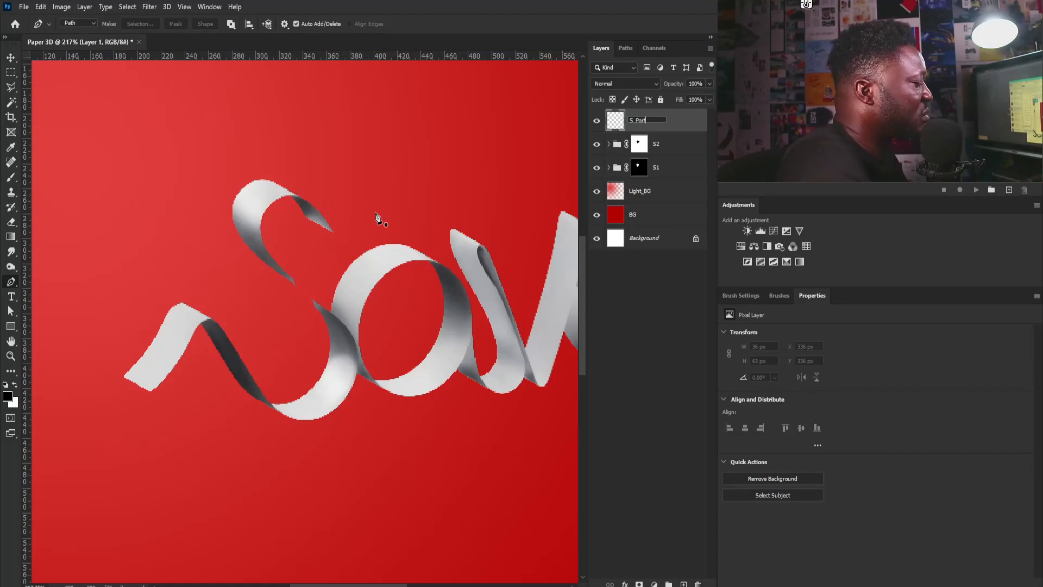
pyautogui.press('Return')
# Draw a thin white Pen tool shape on S_Part bridging the gap between the S's upper loop and its lower curve.
pyautogui.click(299, 267)
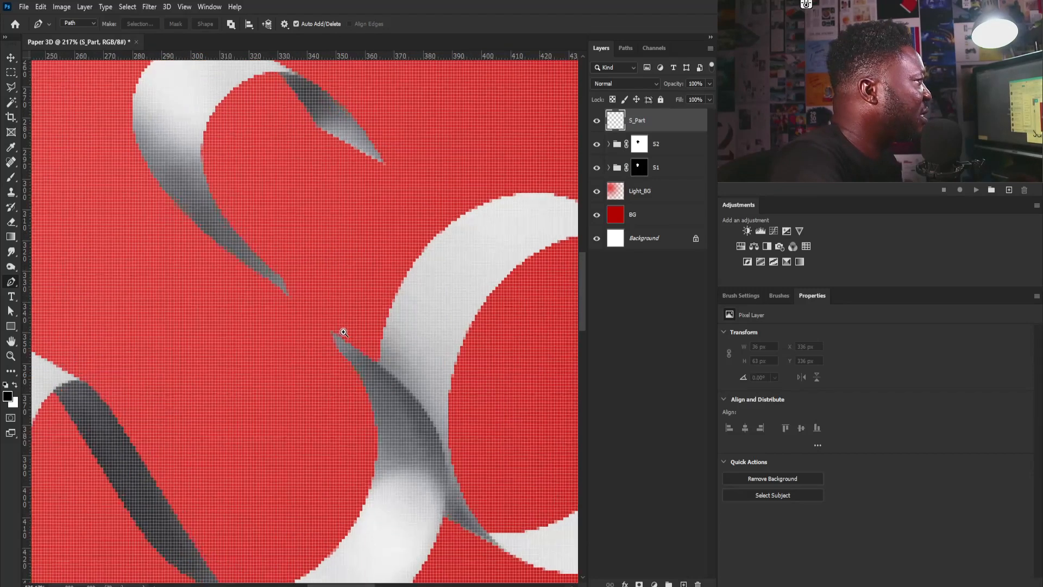
pyautogui.click(78, 23)
pyautogui.click(79, 32)
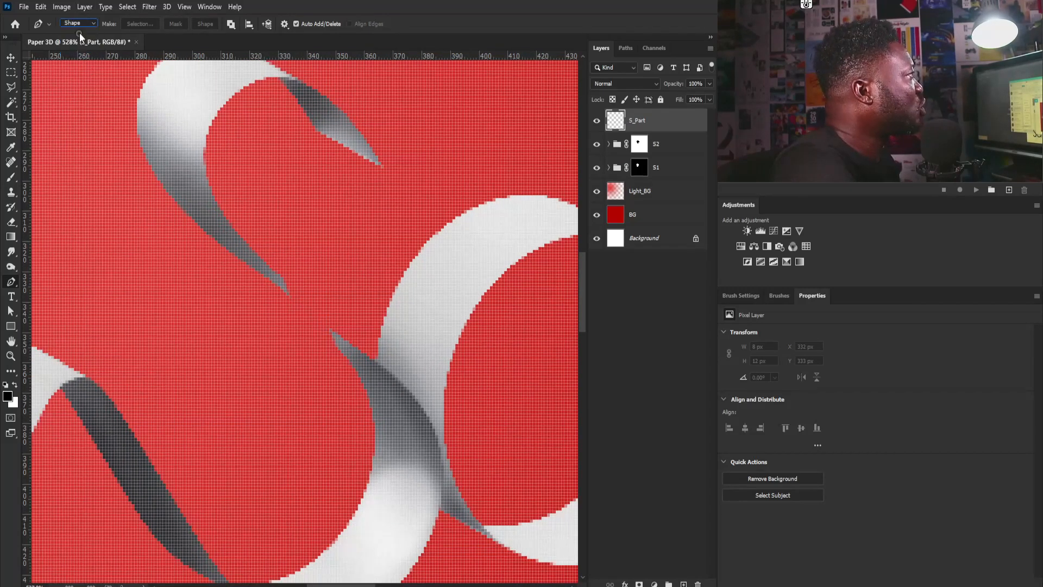
pyautogui.hotkey('ctrl', 'z')
pyautogui.click(292, 297)
pyautogui.moveTo(308, 319); pyautogui.dragTo(355, 349)
pyautogui.click(360, 354)
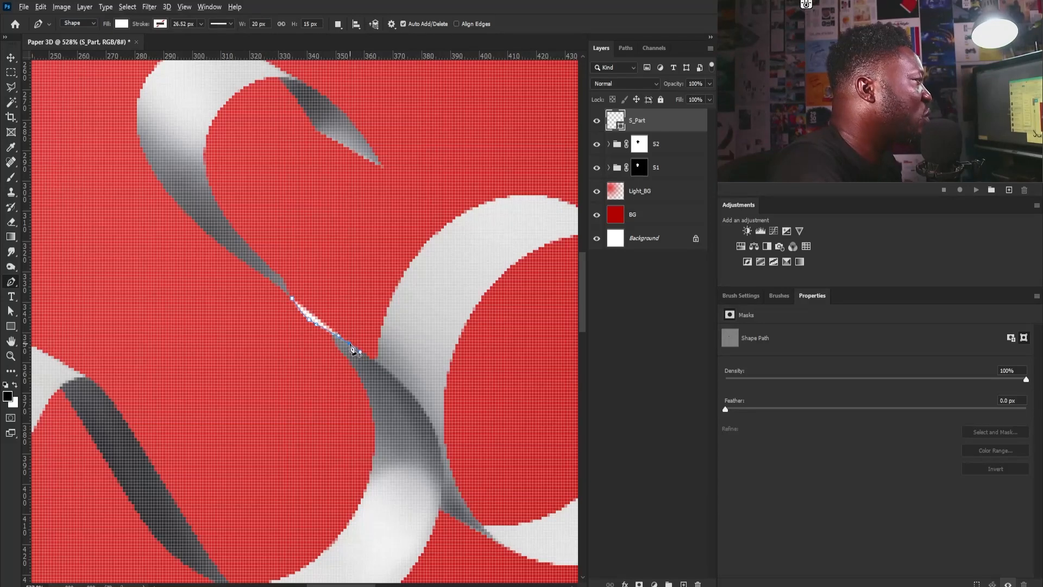
pyautogui.click(285, 288)
# Reshape the bridging piece by adjusting its anchor points so it meets the lower ribbon of the S.
pyautogui.press('a')
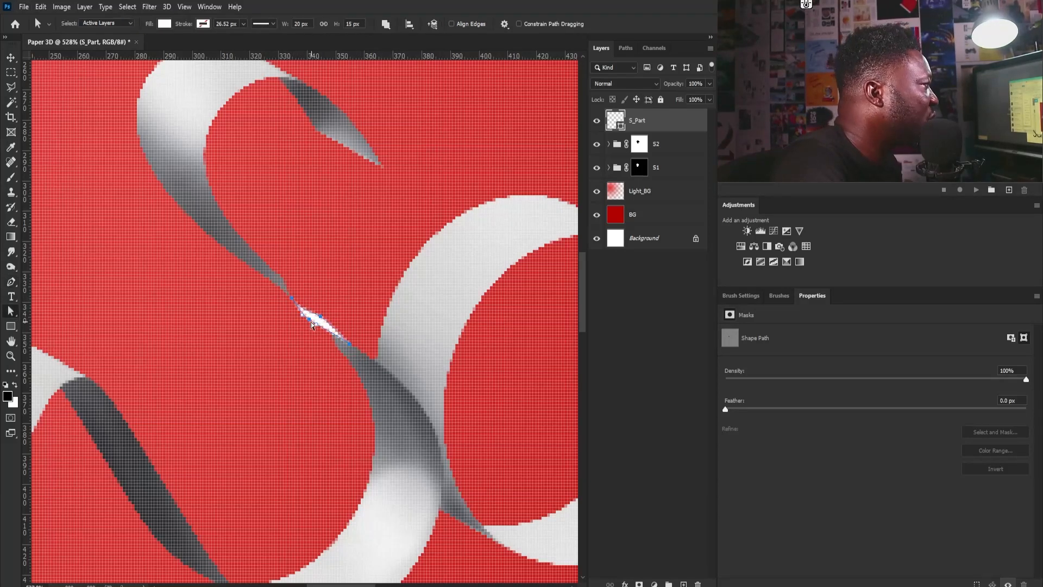
pyautogui.moveTo(348, 343); pyautogui.dragTo(360, 353)
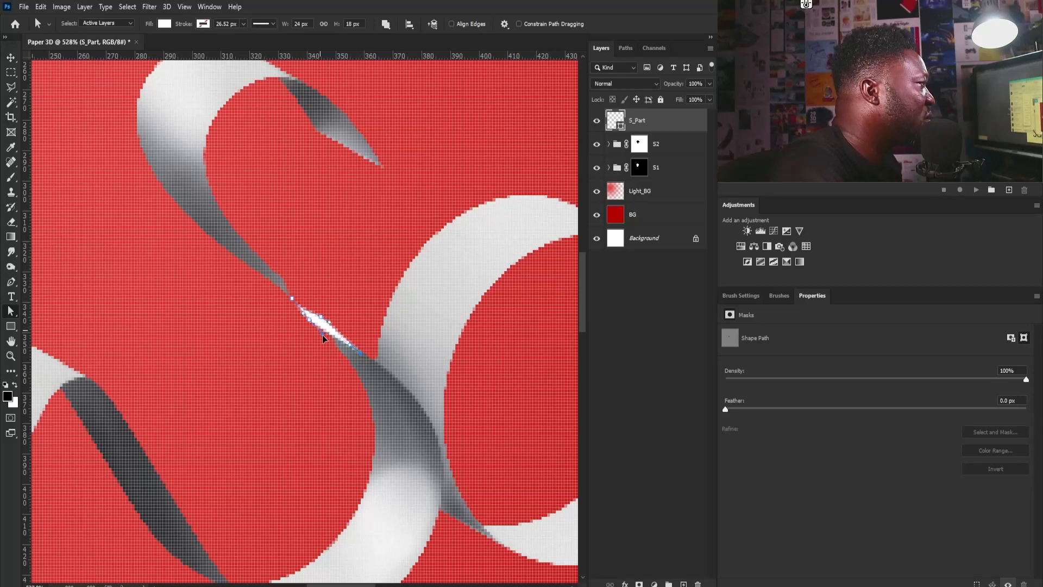
pyautogui.moveTo(312, 311); pyautogui.dragTo(341, 343)
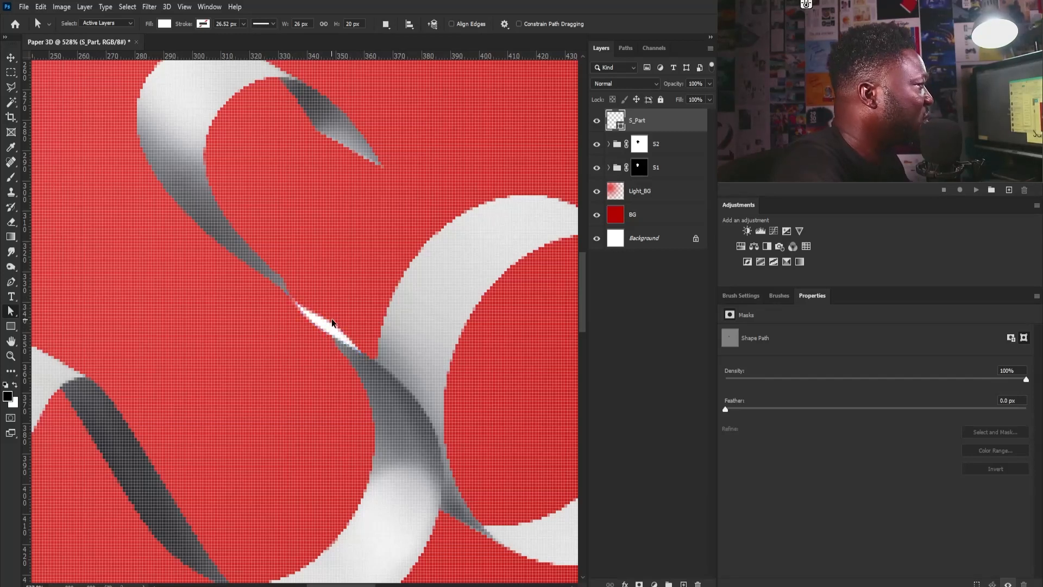
pyautogui.click(625, 49)
pyautogui.click(602, 77)
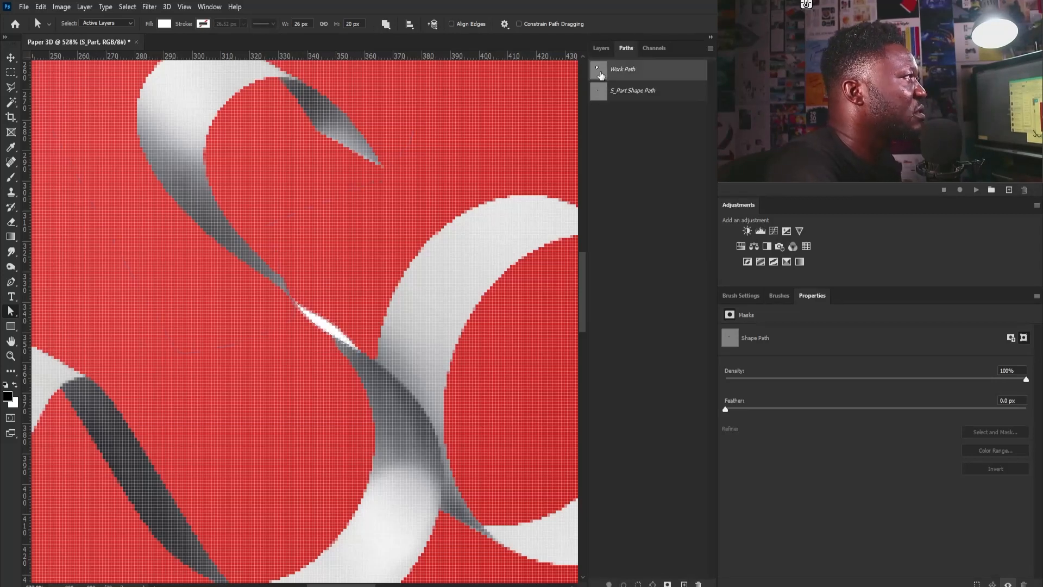
pyautogui.click(601, 48)
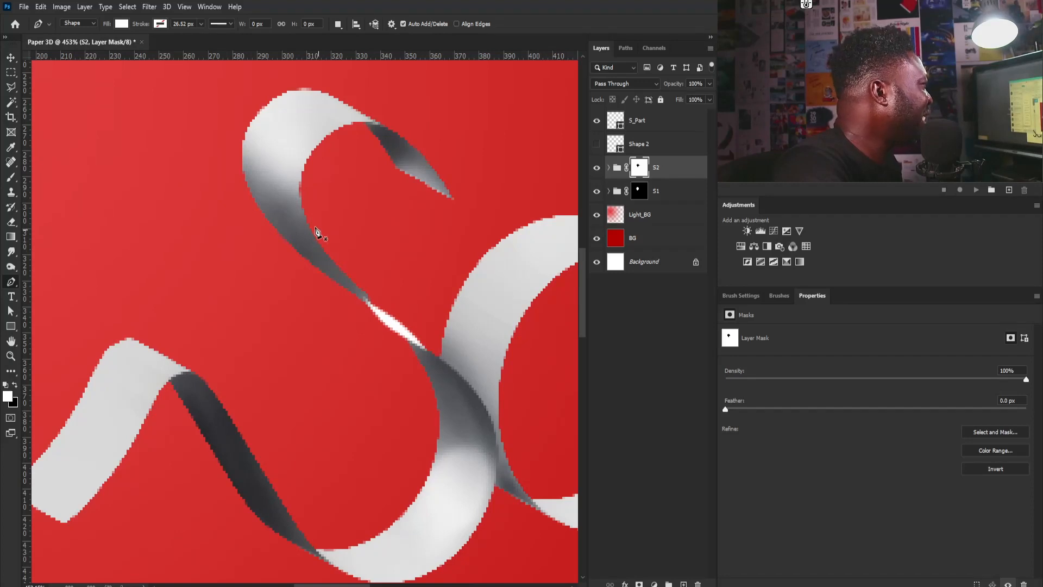
# Draw a closed pen path in Path mode around the inner edge of the upper loop's tail and convert it to a selection.
pyautogui.click(79, 22)
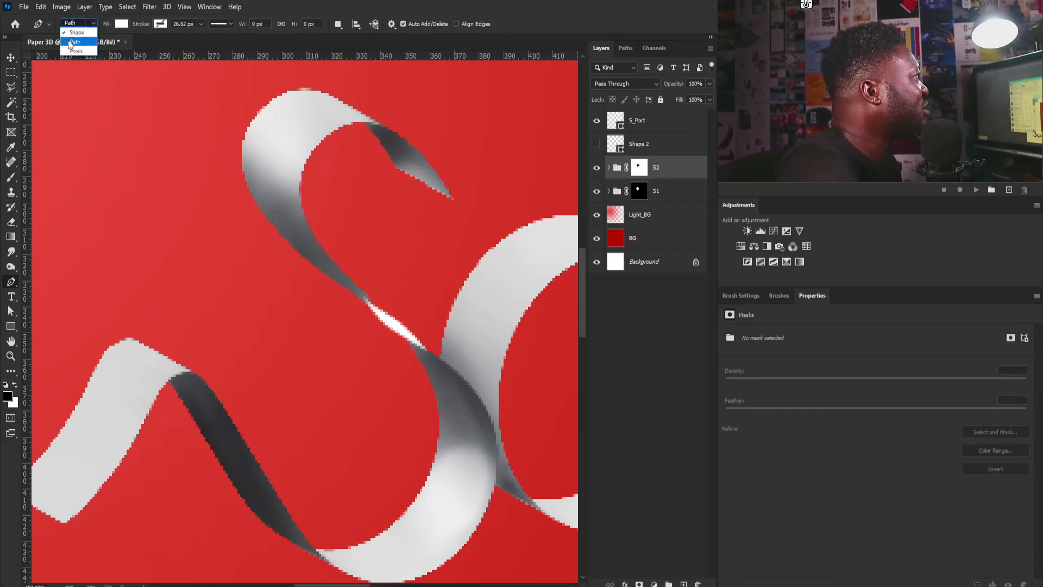
pyautogui.click(76, 41)
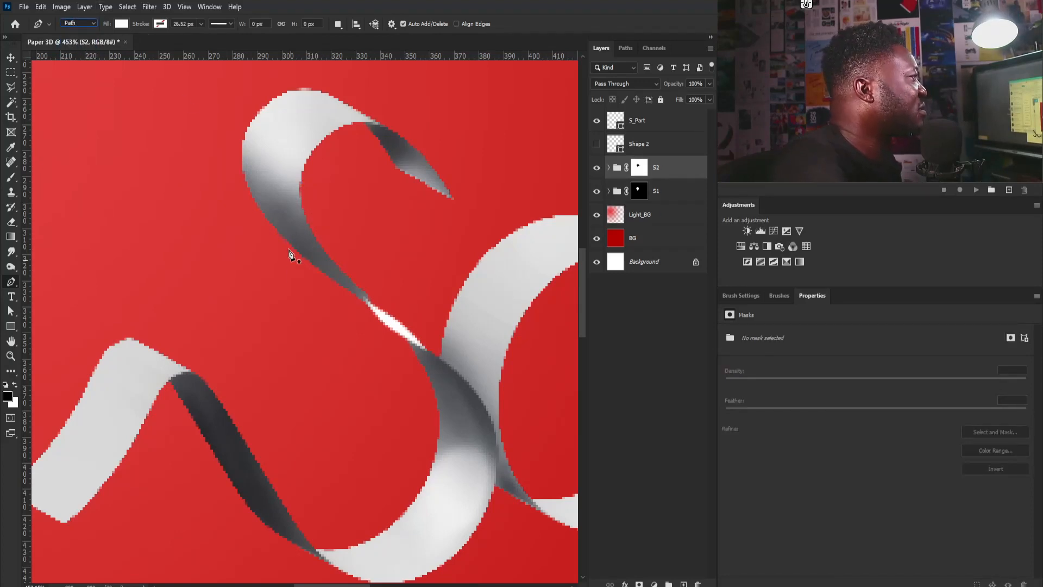
pyautogui.click(304, 206)
pyautogui.click(302, 206)
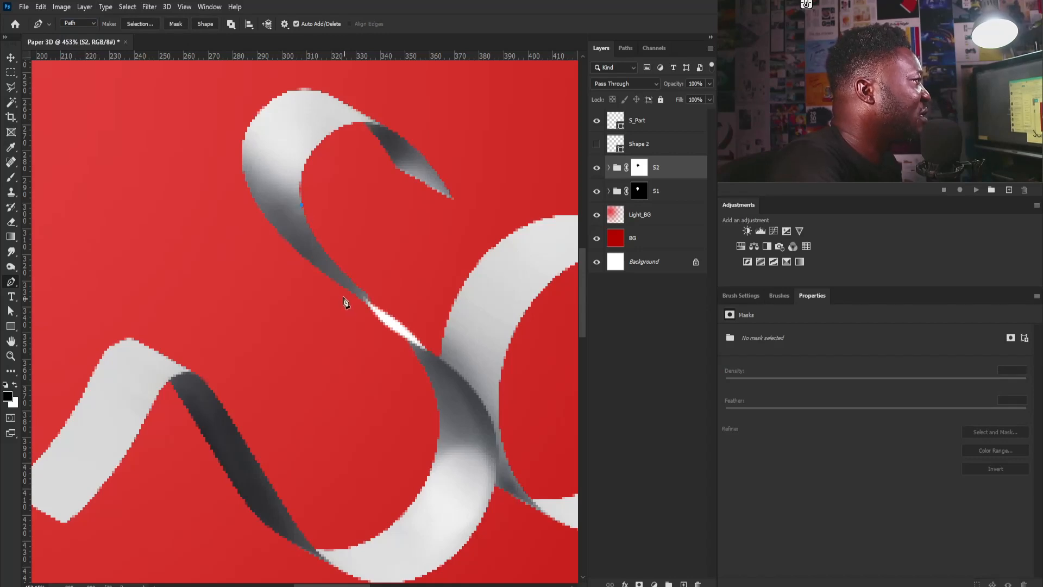
pyautogui.moveTo(379, 355); pyautogui.dragTo(379, 358)
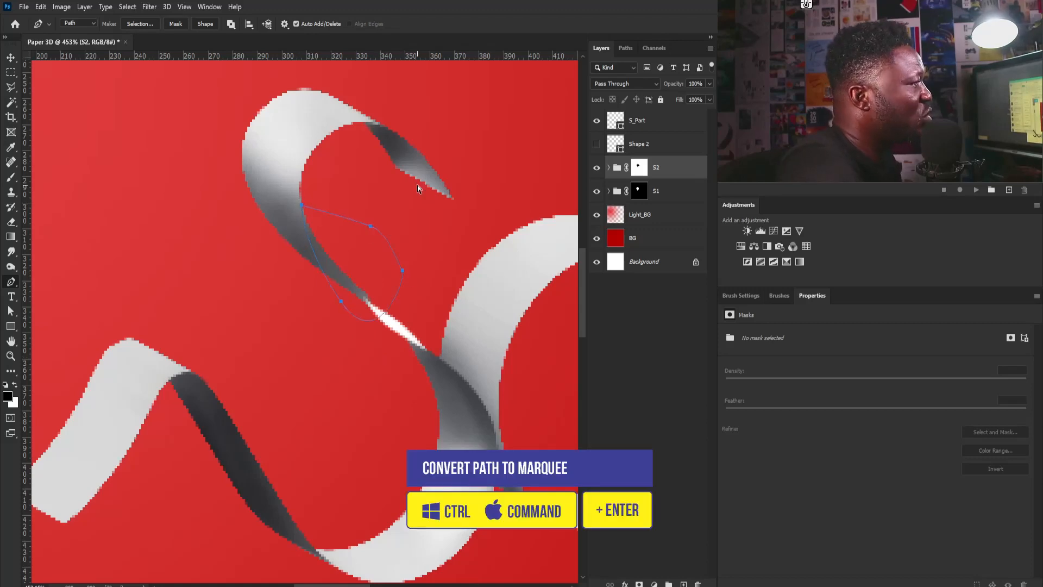
pyautogui.hotkey('ctrl', 'Return')
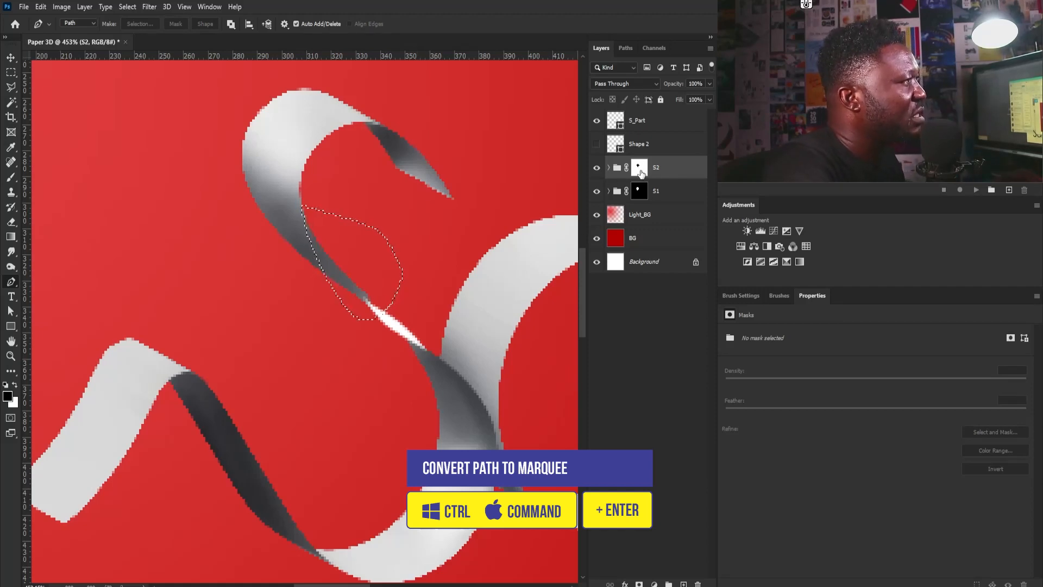
# Fill the selected tail area with black on the S1 mask, deselect, and move the loop to meet the white bridging piece.
pyautogui.click(639, 190)
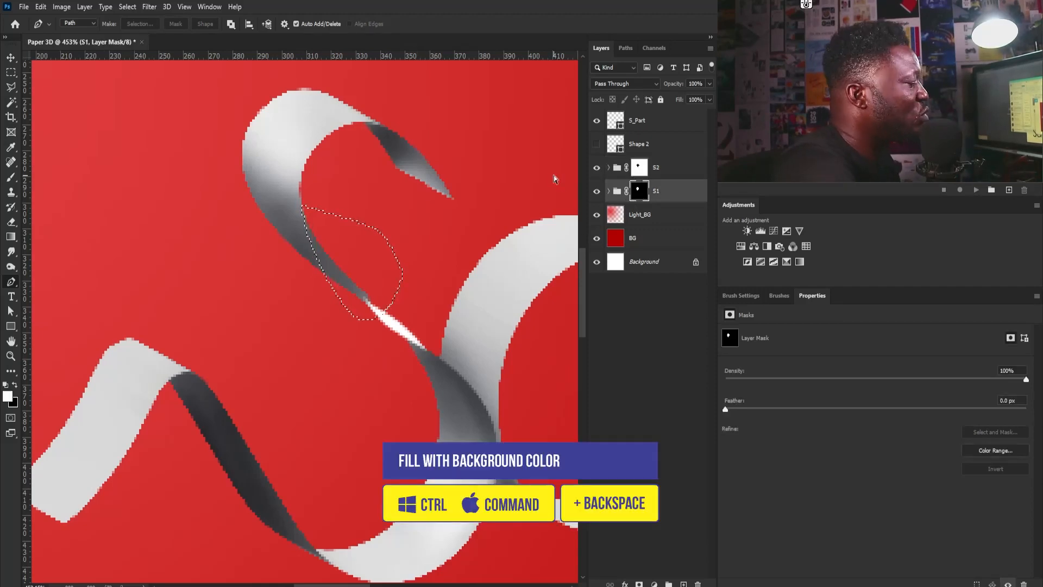
pyautogui.hotkey('ctrl', 'BackSpace')
pyautogui.hotkey('ctrl', 'd')
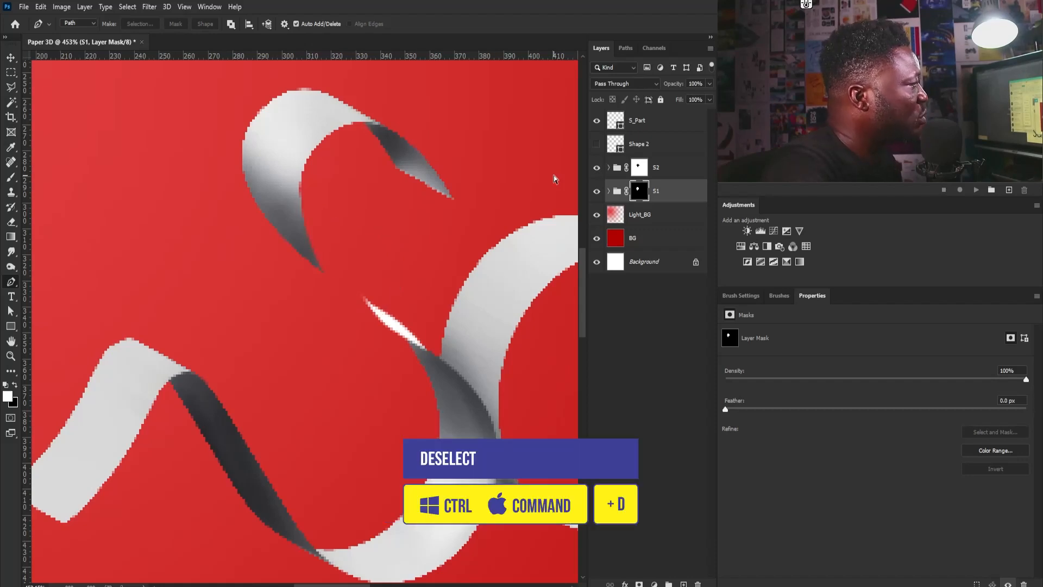
pyautogui.press('v')
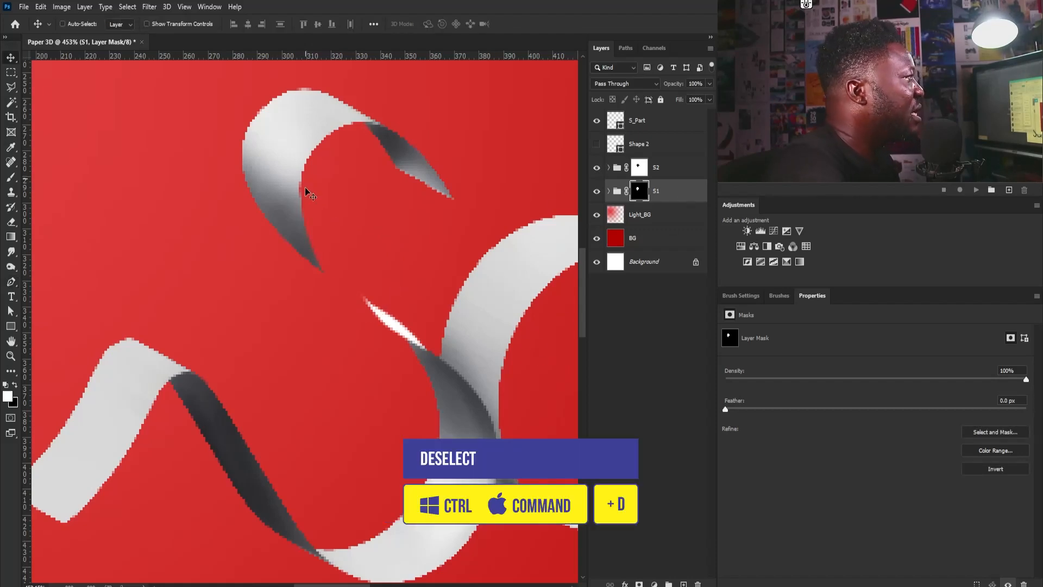
pyautogui.moveTo(305, 187); pyautogui.dragTo(338, 252)
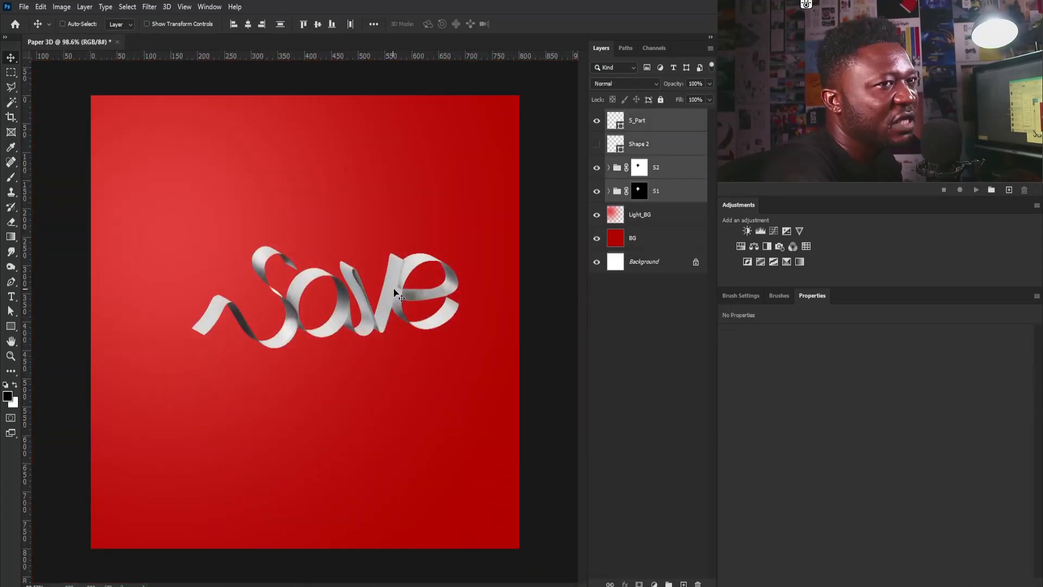
# Nudge the lettering up and left, then place the pos image below it, scaled to 77.75% and rotated 23.10°.
pyautogui.moveTo(394, 294); pyautogui.dragTo(387, 283)
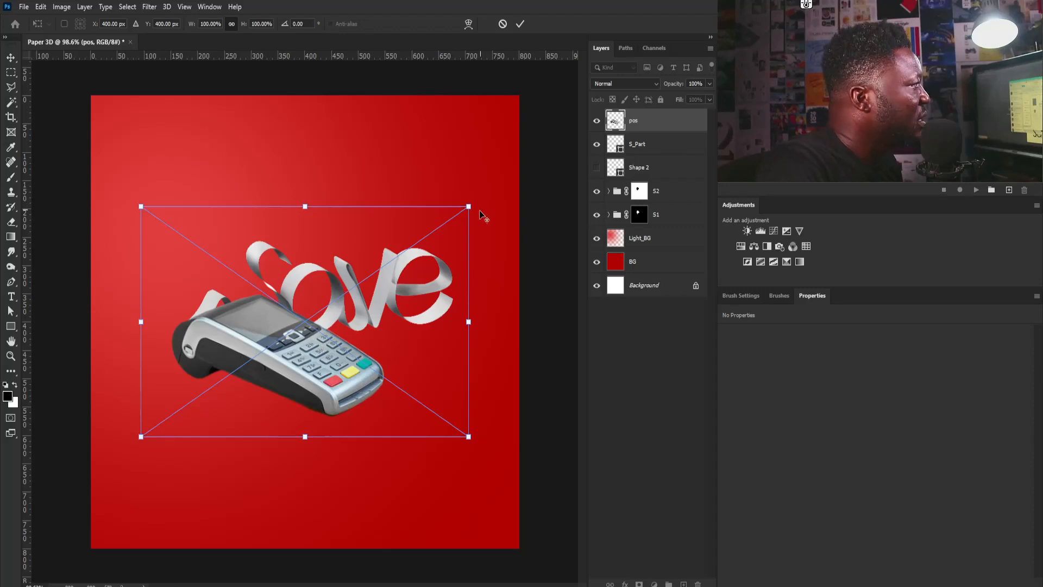
pyautogui.moveTo(469, 208); pyautogui.dragTo(460, 302)
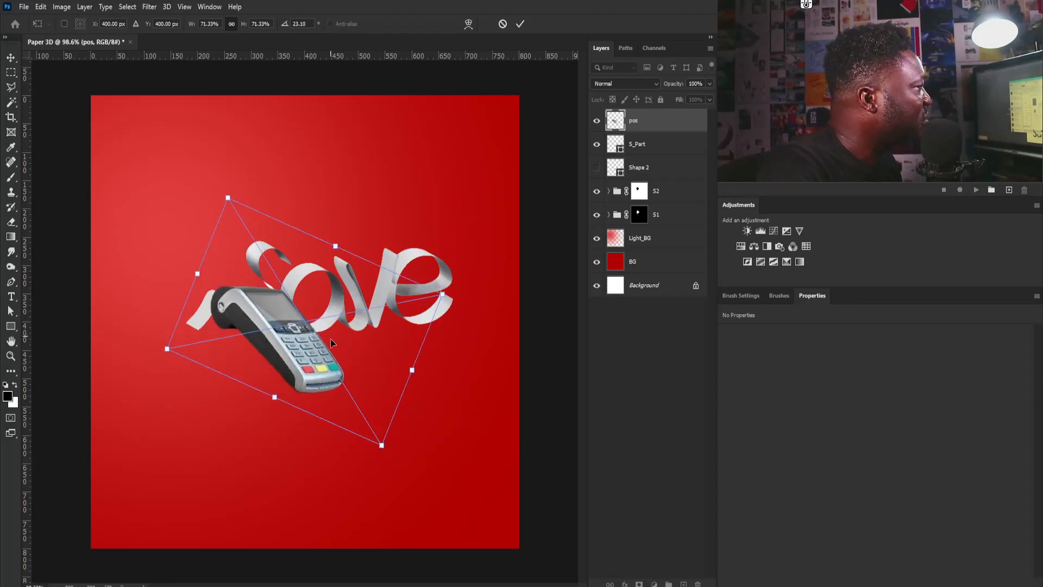
pyautogui.moveTo(330, 342); pyautogui.dragTo(315, 411)
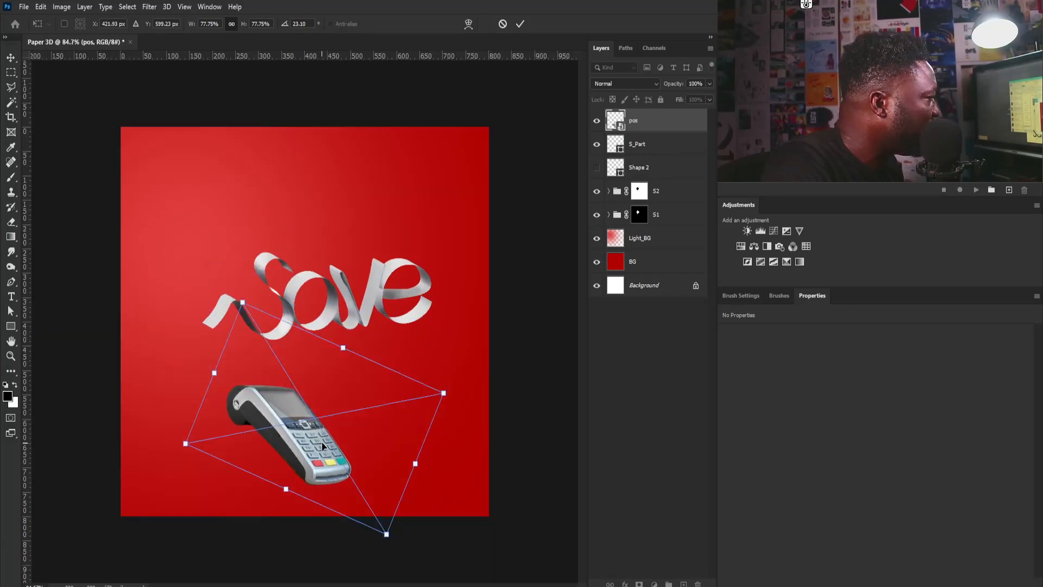
pyautogui.press('Return')
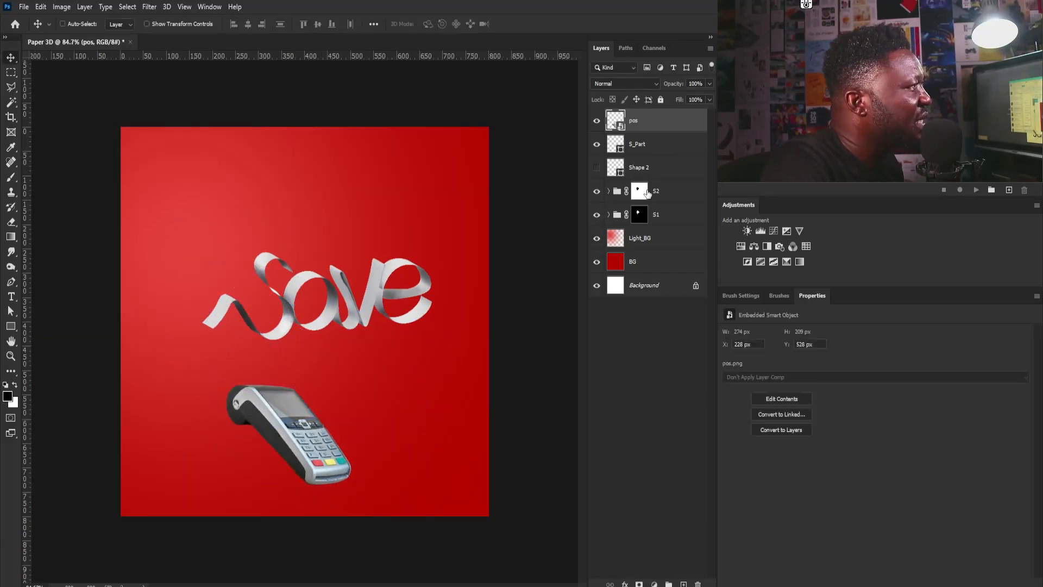
# Select the layers from pos down to S1 and move the lettering and card terminal up together.
pyautogui.keyDown('shift'); pyautogui.click(655, 216); pyautogui.keyUp('shift')
pyautogui.moveTo(379, 318); pyautogui.dragTo(376, 284)
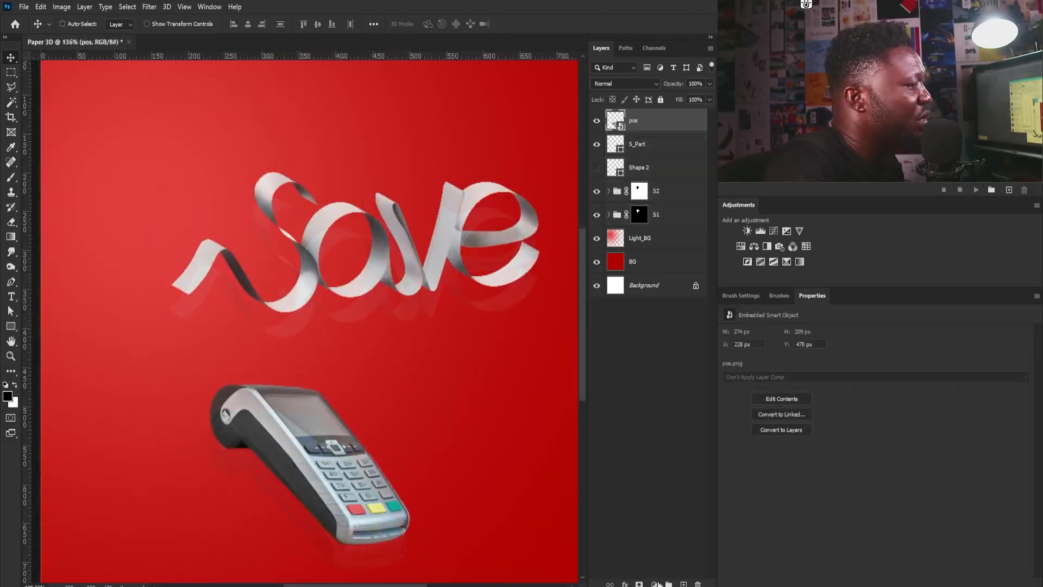
# Create a new layer above pos and name it paper.
pyautogui.hotkey('ctrl', 'shift', 'alt', 'n')
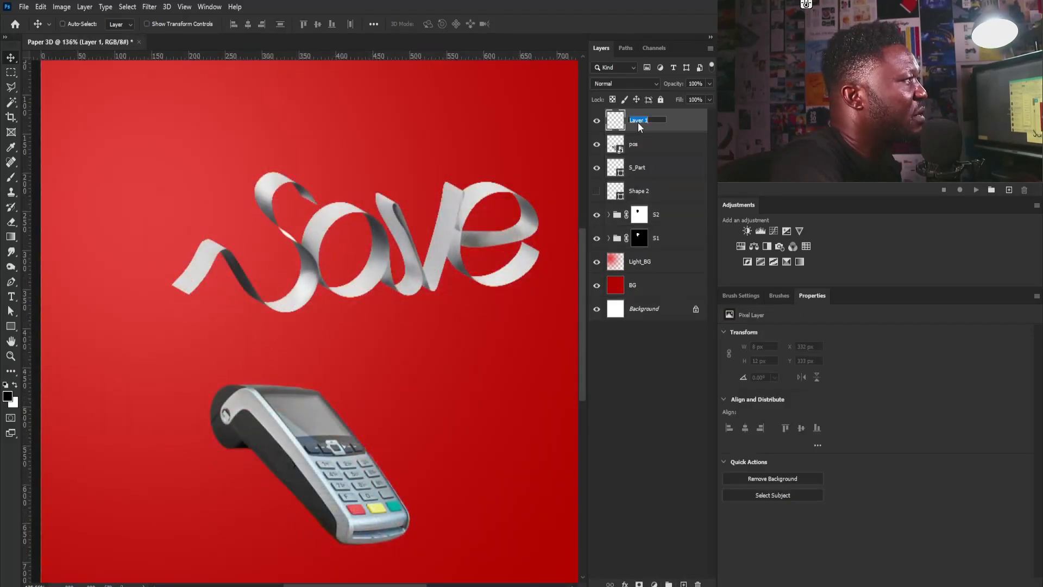
pyautogui.write('paper')
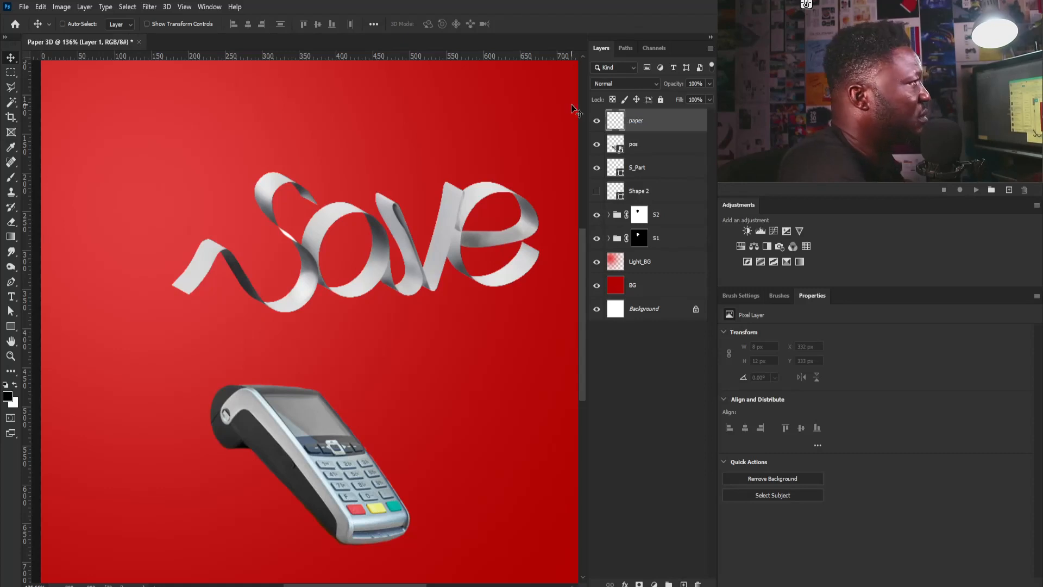
pyautogui.press('Return')
# Set the Pen tool to Shape mode with no fill and a black 0.73 px stroke.
pyautogui.press('p')
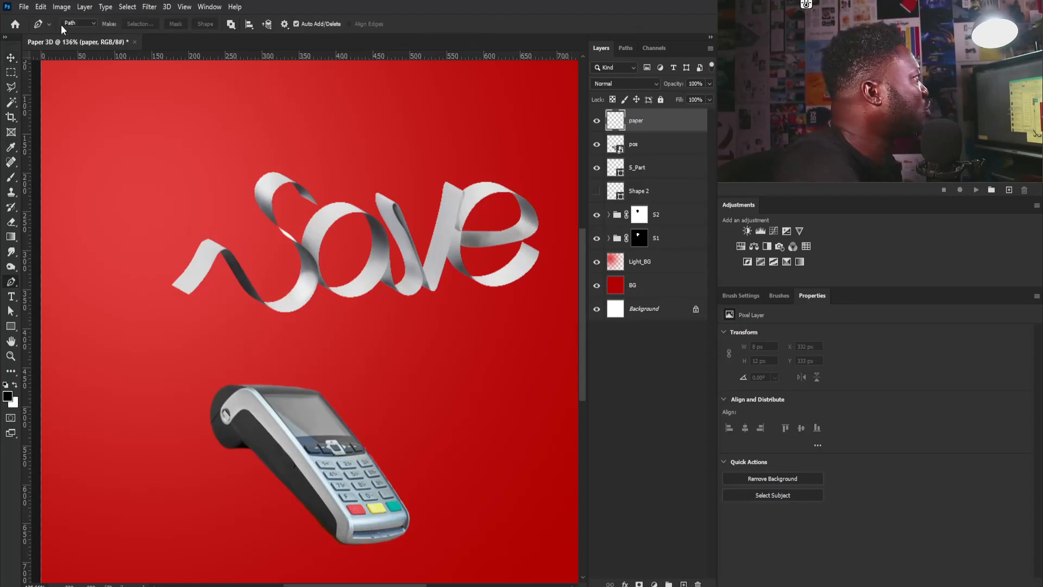
pyautogui.click(63, 25)
pyautogui.click(77, 33)
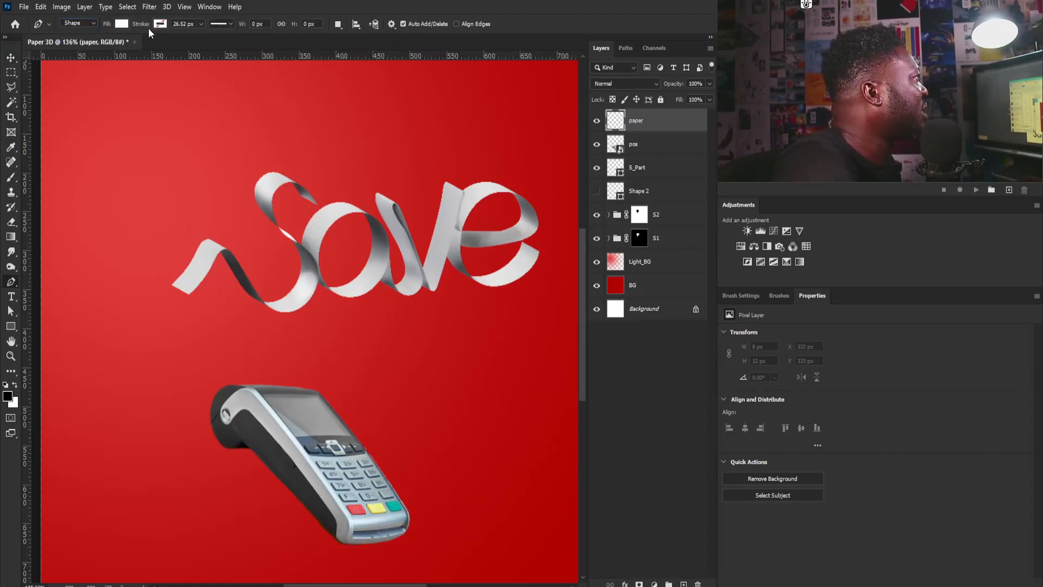
pyautogui.click(121, 25)
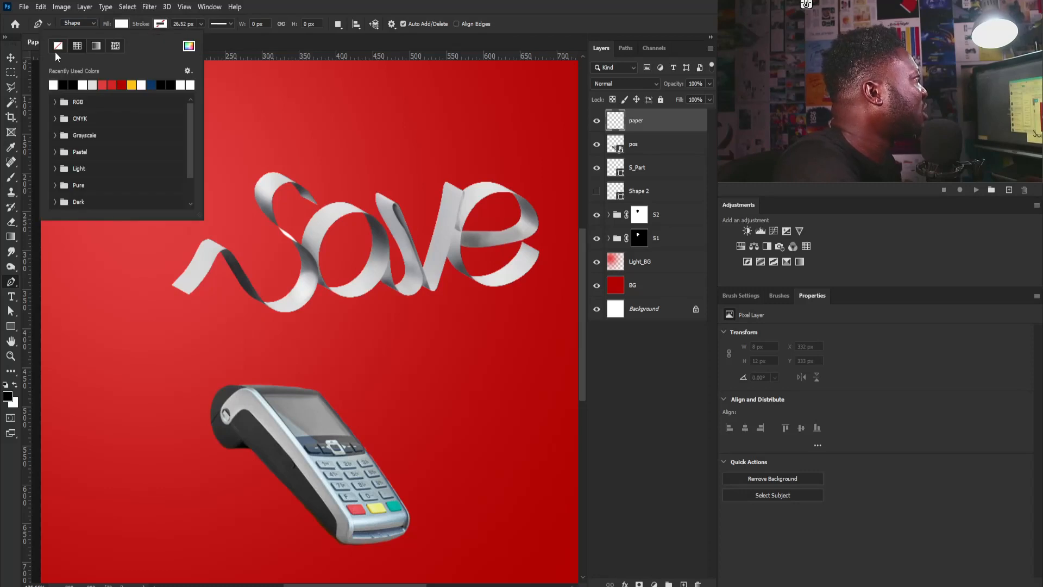
pyautogui.click(162, 24)
pyautogui.click(105, 86)
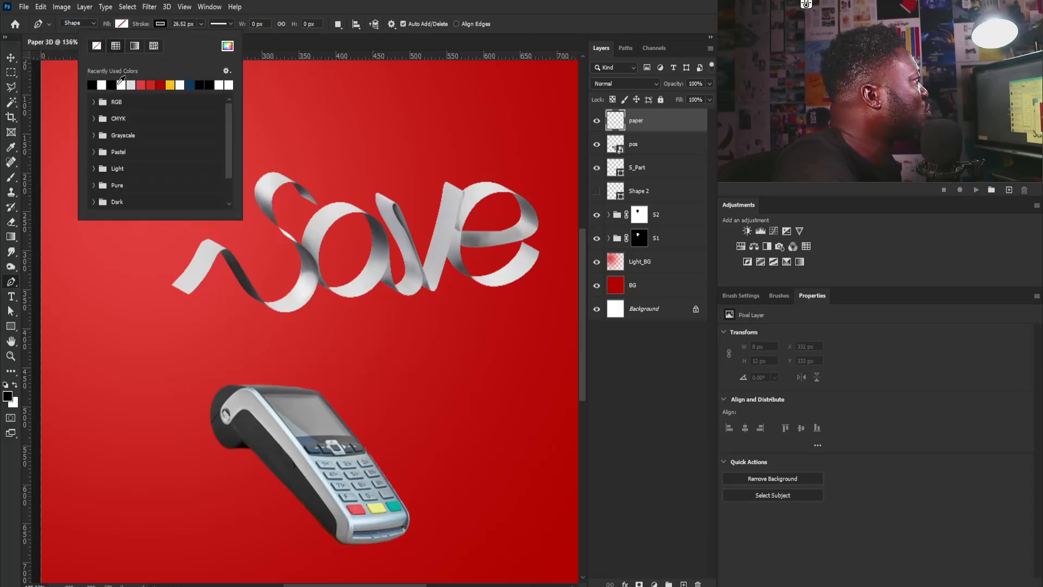
pyautogui.click(201, 24)
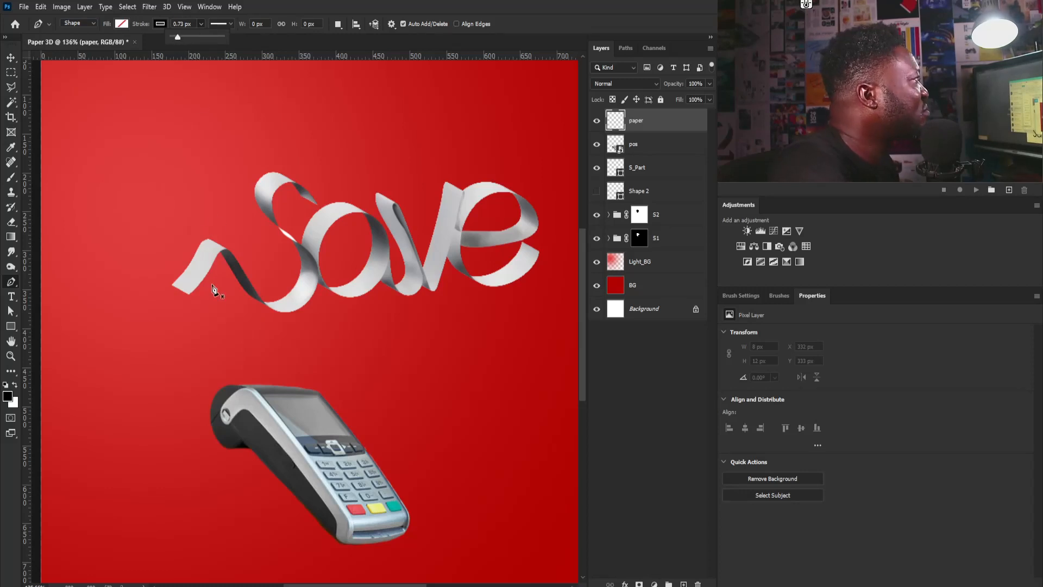
# Draw a curved edge on the paper layer from the ribbon tail's lower corner down to the card terminal, then along the terminal's top edge.
pyautogui.scroll(3, 170, 310)
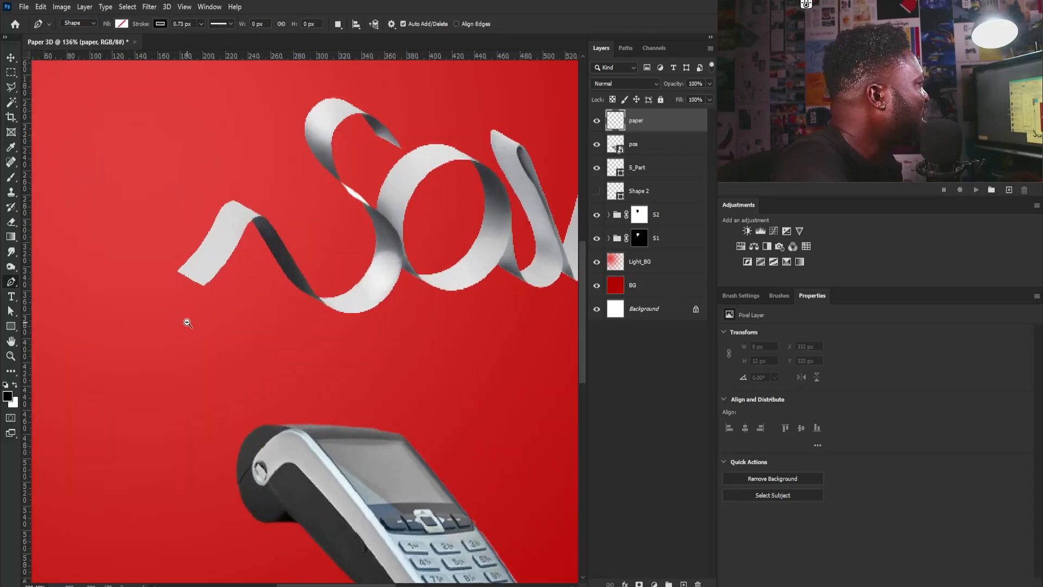
pyautogui.click(204, 285)
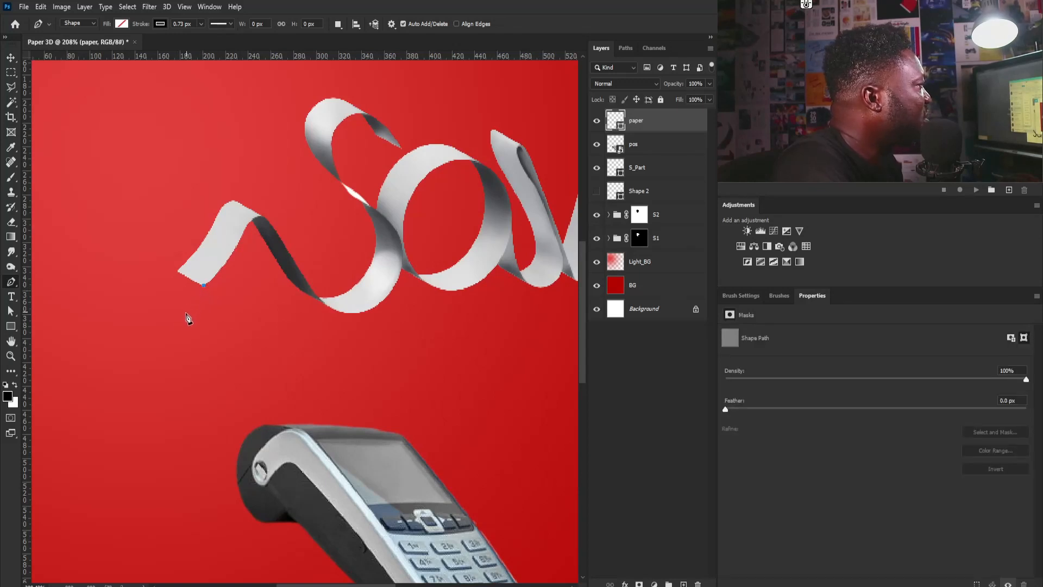
pyautogui.moveTo(169, 333); pyautogui.dragTo(162, 350)
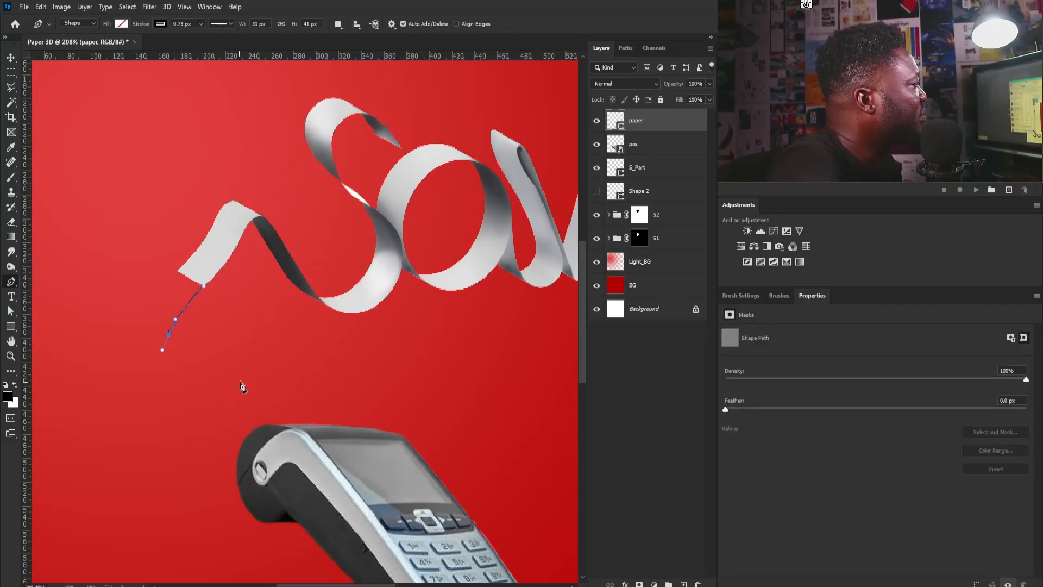
pyautogui.moveTo(253, 377); pyautogui.dragTo(323, 372)
pyautogui.moveTo(378, 423); pyautogui.dragTo(373, 447)
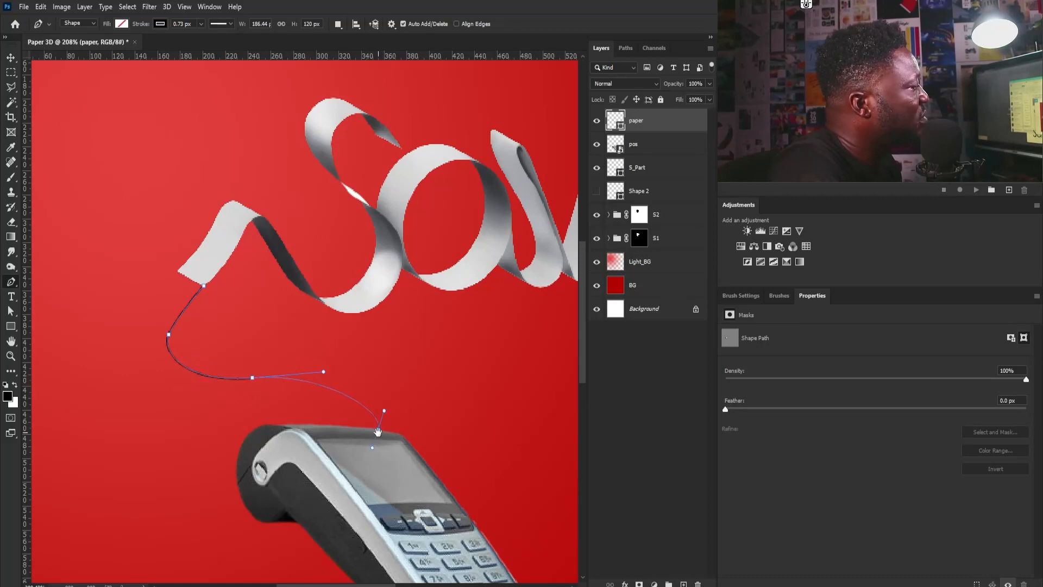
pyautogui.click(303, 426)
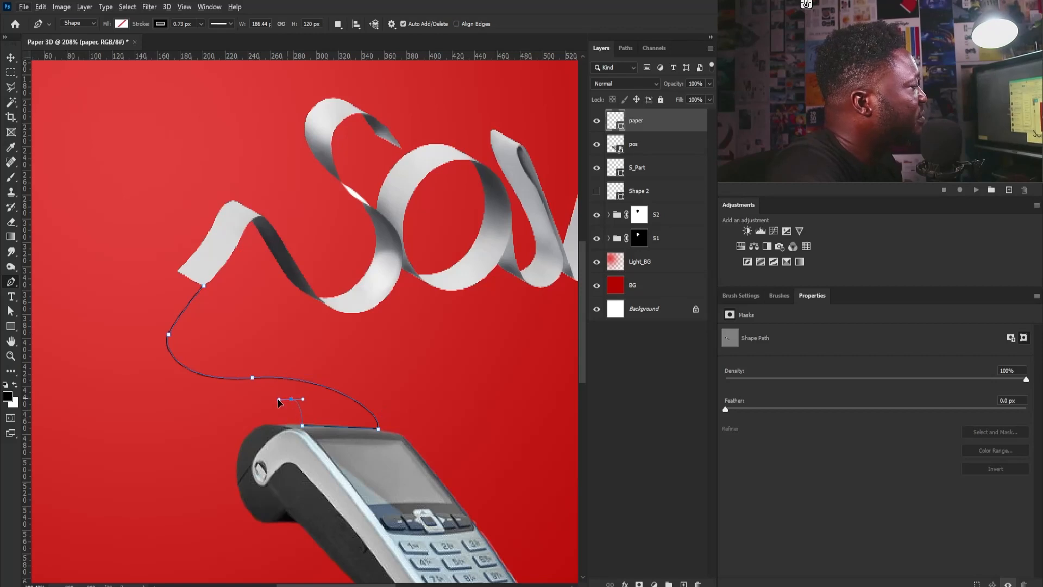
# Trace the paper strip's opposite edge back up to the ribbon tail's outer corner and close the shape.
pyautogui.moveTo(287, 390); pyautogui.dragTo(269, 390)
pyautogui.click(170, 389)
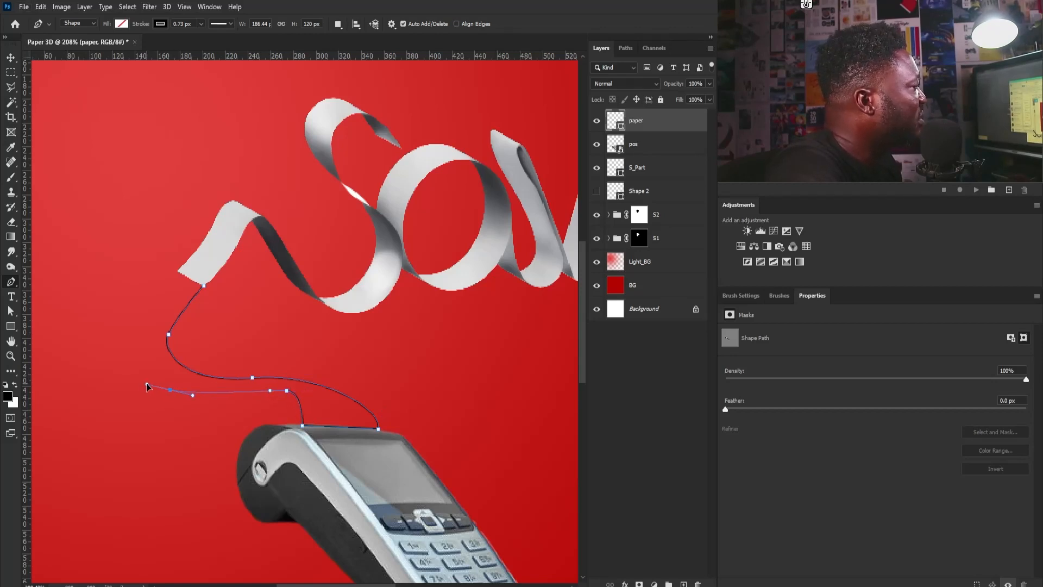
pyautogui.click(147, 383)
pyautogui.moveTo(147, 338); pyautogui.dragTo(159, 315)
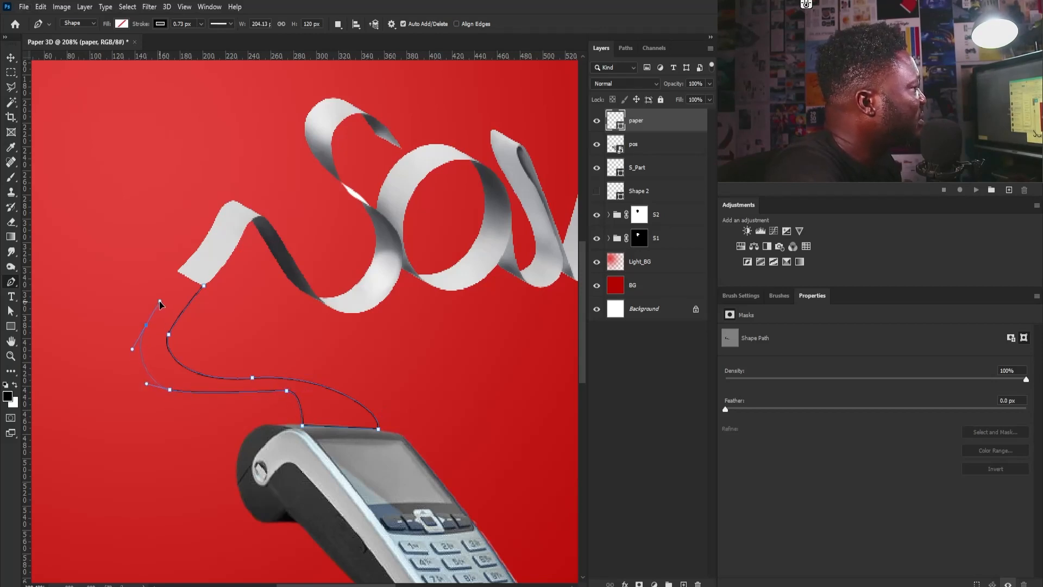
pyautogui.click(178, 271)
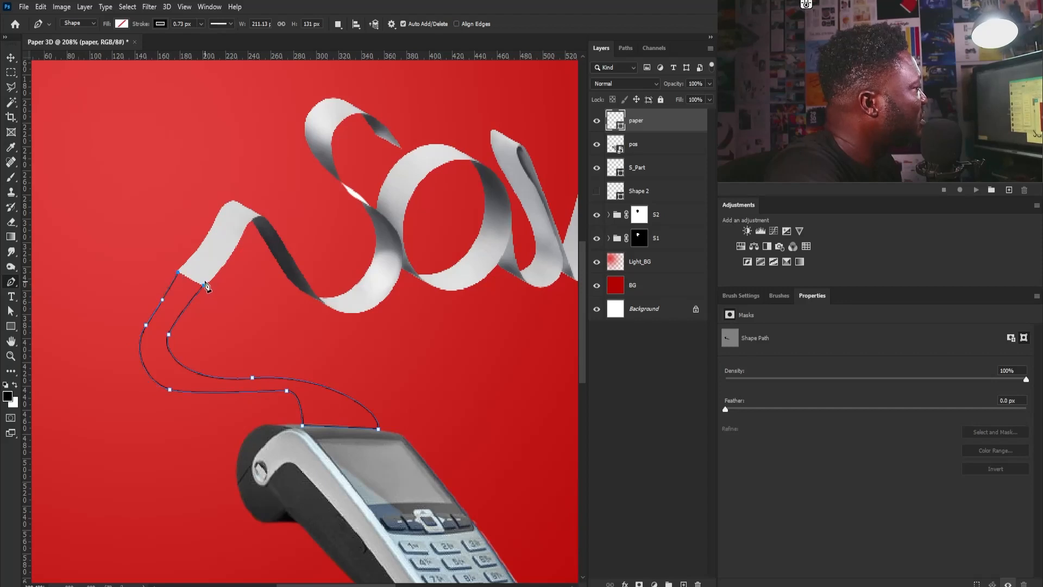
pyautogui.click(204, 284)
# Adjust the paper shape's outer-bend anchor and the corner points where it meets the ribbon tail.
pyautogui.scroll(5, 154, 277)
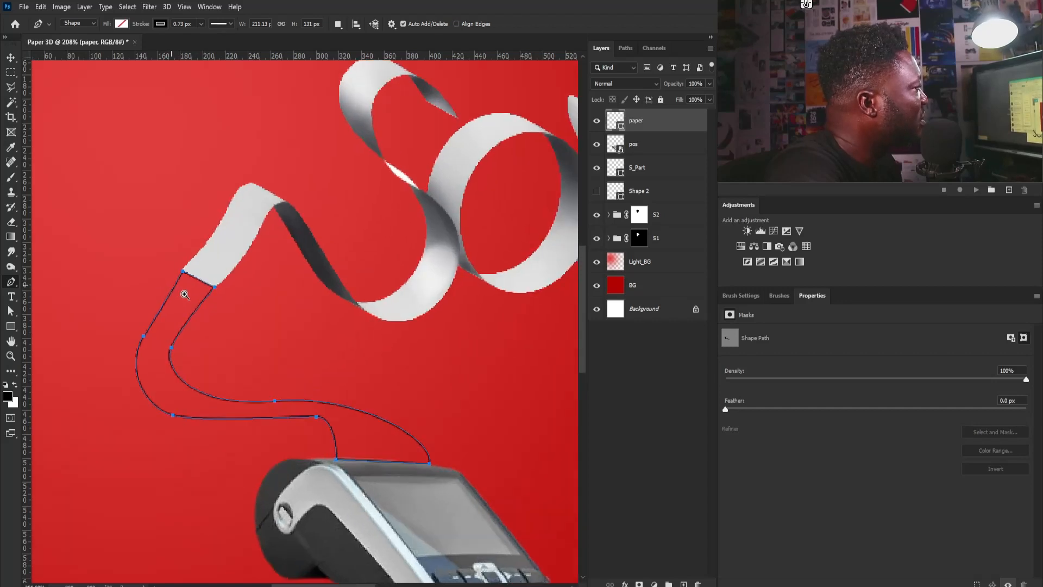
pyautogui.click(11, 311)
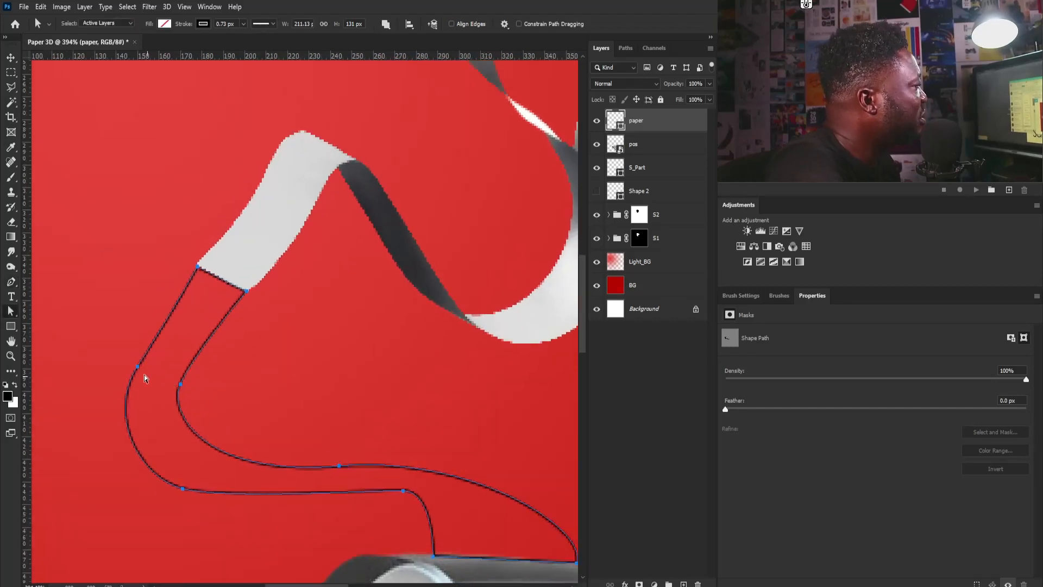
pyautogui.moveTo(139, 366); pyautogui.dragTo(130, 354)
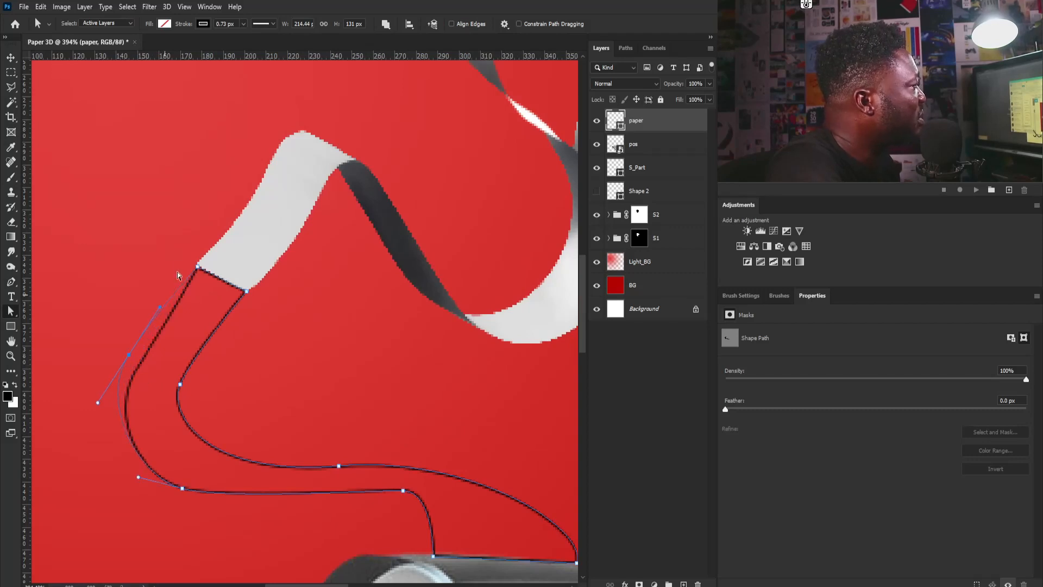
pyautogui.moveTo(199, 267); pyautogui.dragTo(199, 262)
pyautogui.keyDown('shift'); pyautogui.click(245, 292); pyautogui.keyUp('shift')
pyautogui.scroll(-5, 248, 295)
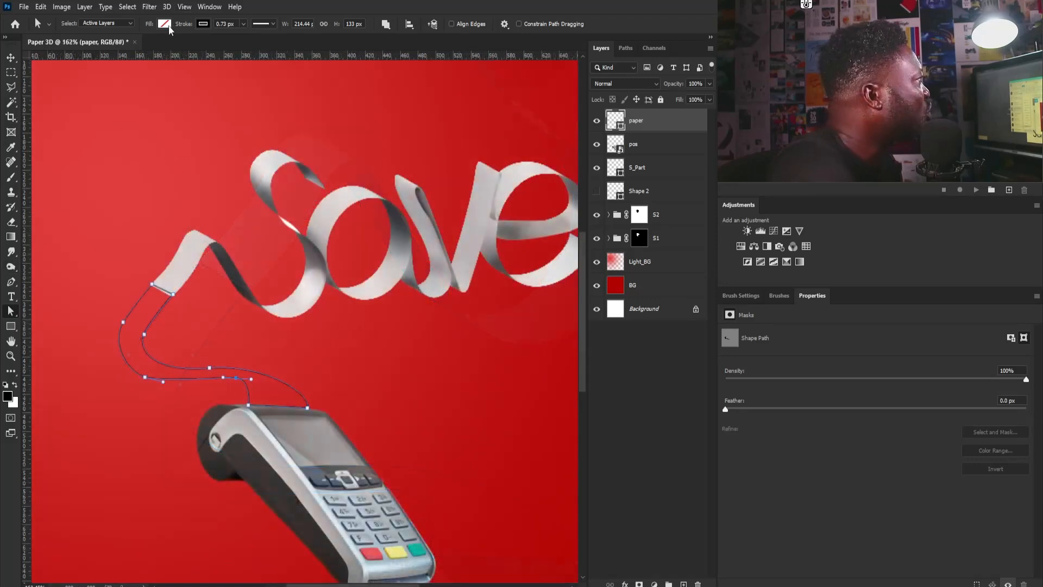
# Fill the paper shape with light grey sampled from the lettering and remove its stroke.
pyautogui.click(164, 24)
pyautogui.click(228, 48)
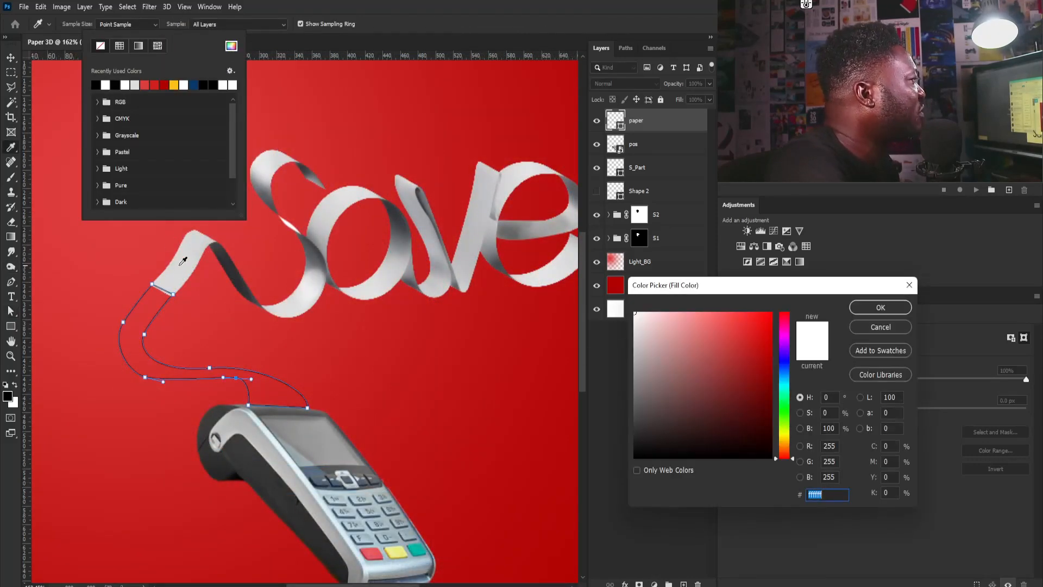
pyautogui.click(493, 235)
pyautogui.click(880, 307)
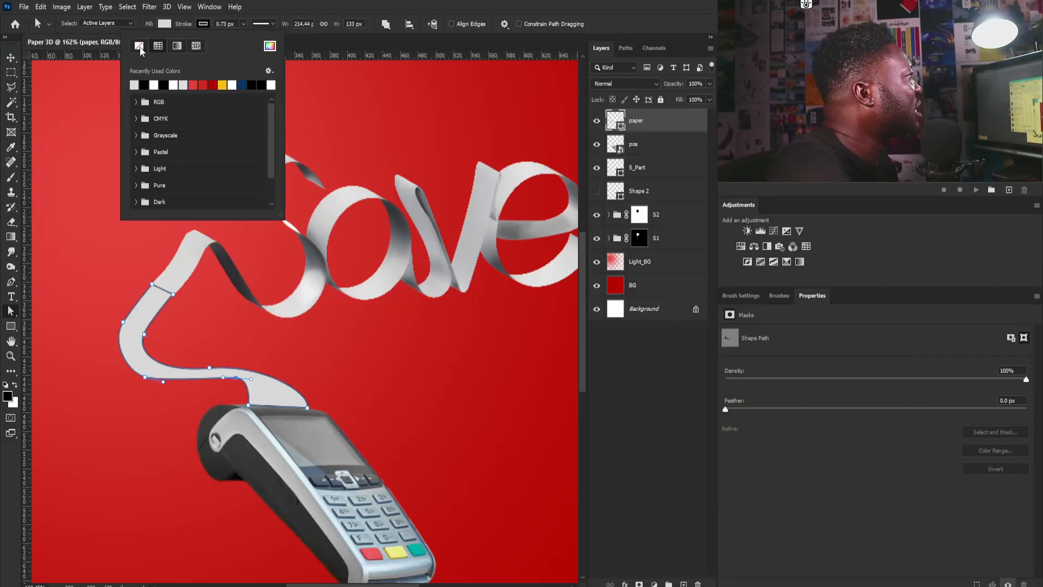
pyautogui.click(139, 47)
pyautogui.click(13, 58)
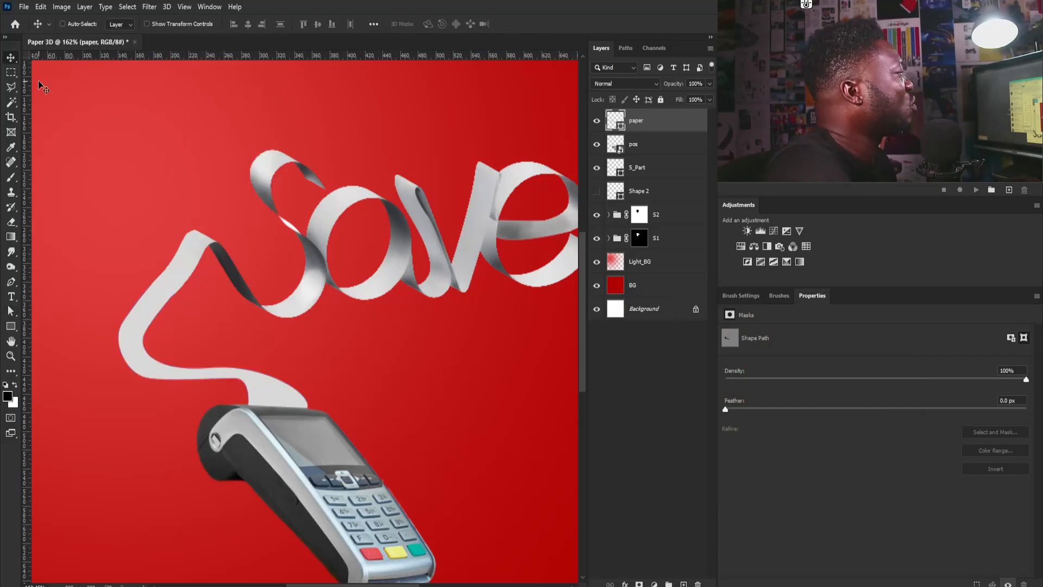
pyautogui.moveTo(251, 302); pyautogui.dragTo(224, 302)
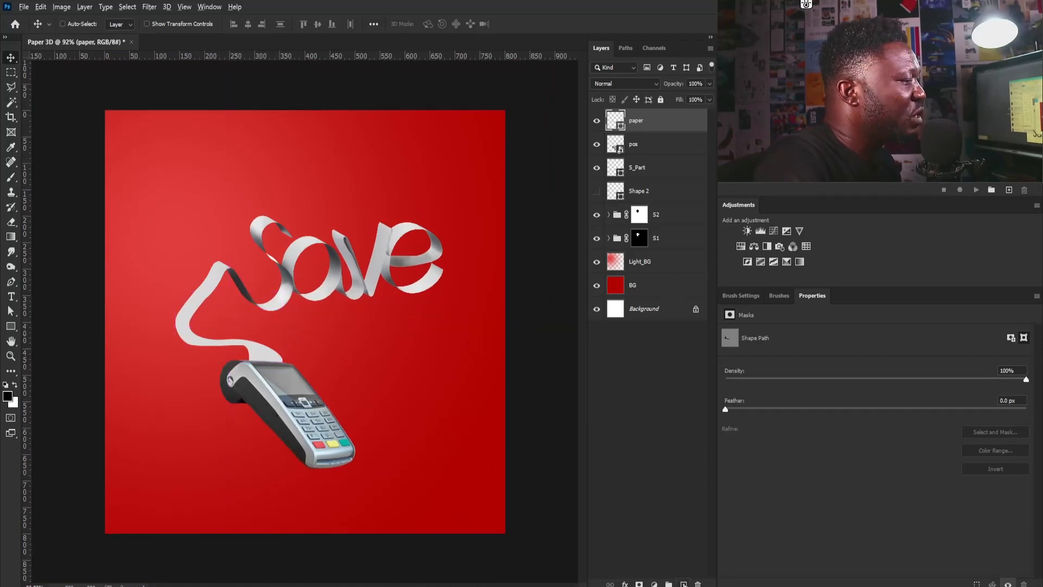
# Create a new layer named SHadow above paper and clip it to the paper layer.
pyautogui.keyDown('alt'); pyautogui.click(684, 584); pyautogui.keyUp('alt')
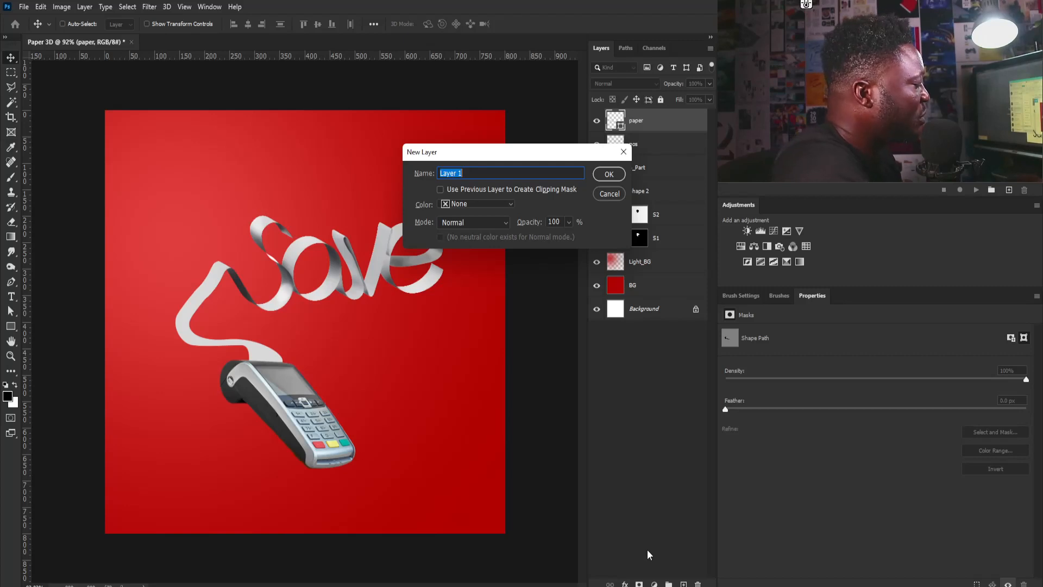
pyautogui.write('SHado')
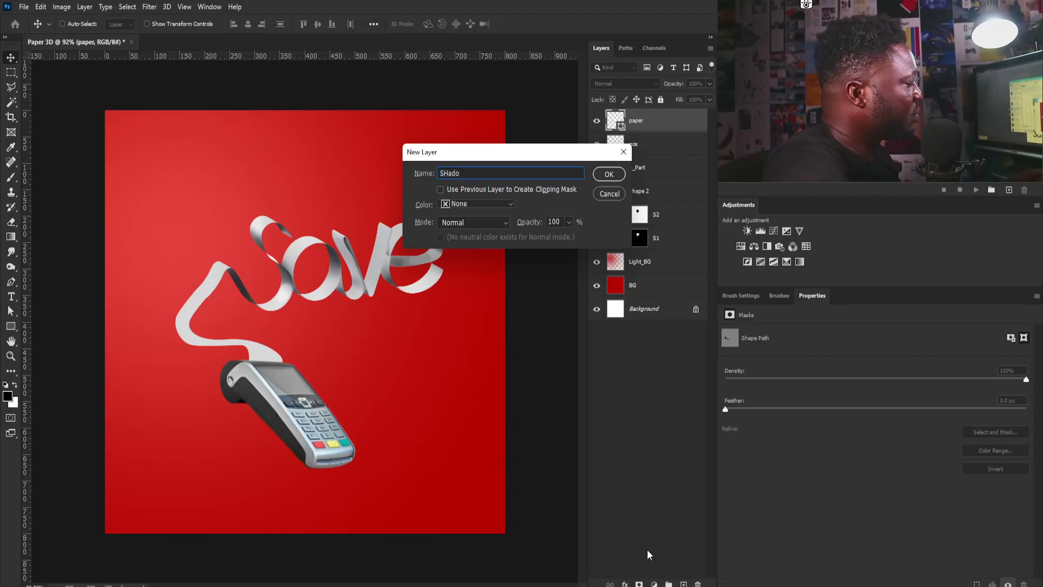
pyautogui.write('w')
pyautogui.press('Return')
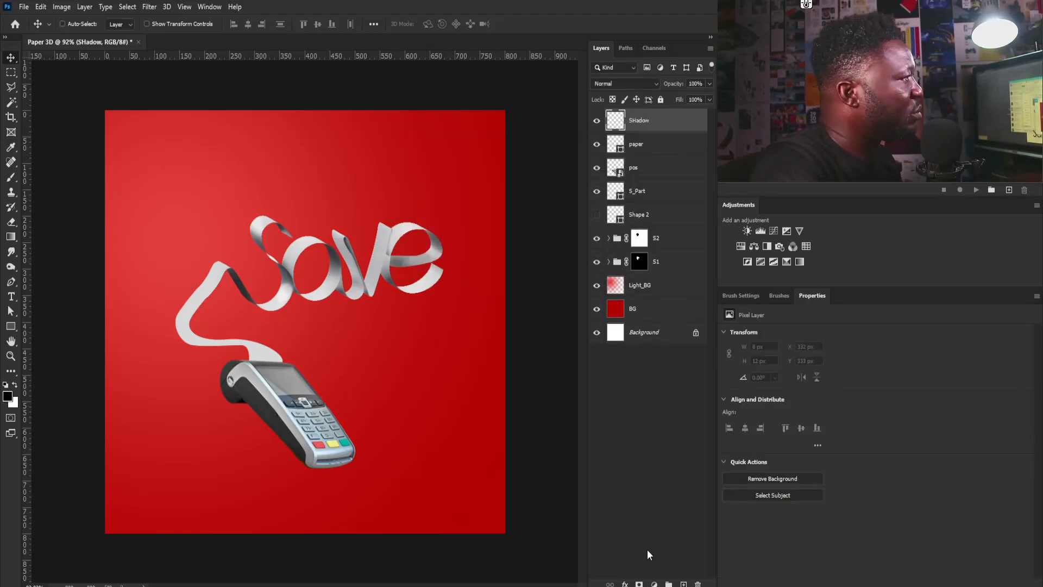
pyautogui.press('b')
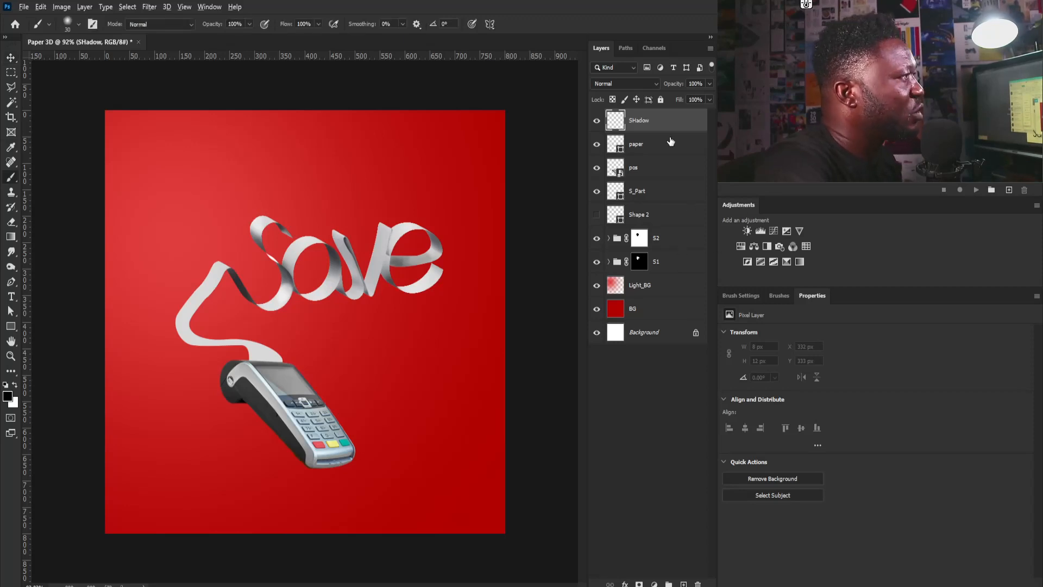
pyautogui.keyDown('alt'); pyautogui.click(676, 130); pyautogui.keyUp('alt')
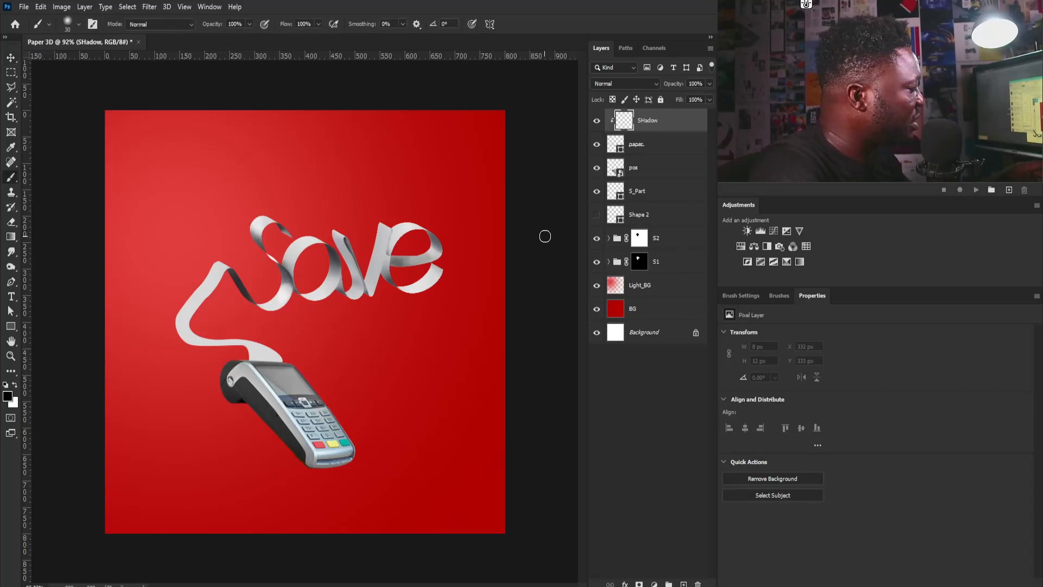
# Brush dark grey sampled from the S onto the paper near the terminal, using a 60 px brush.
pyautogui.press(']')
pyautogui.press(']')
pyautogui.press(']')
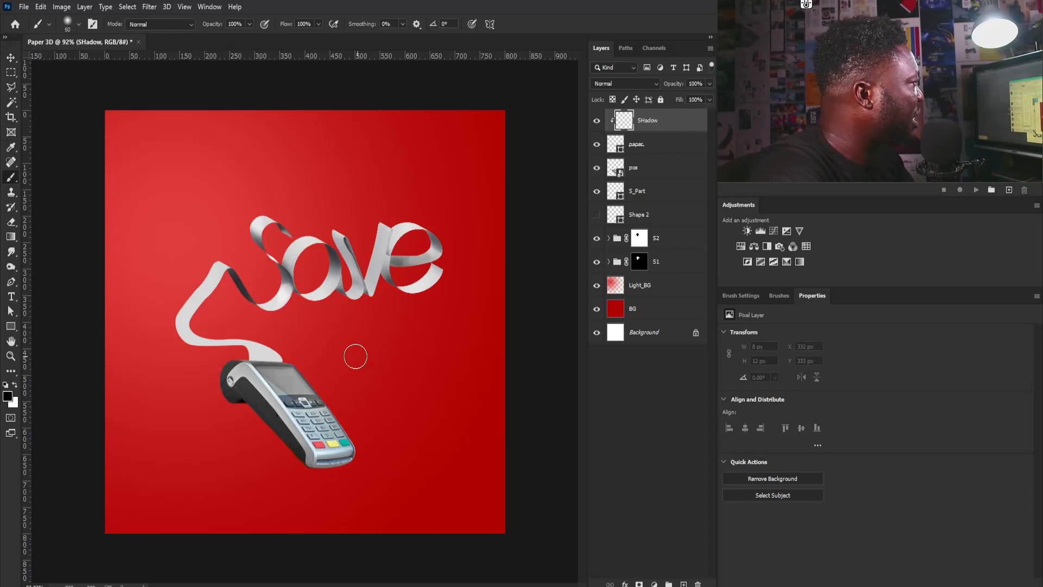
pyautogui.scroll(3, 250, 313)
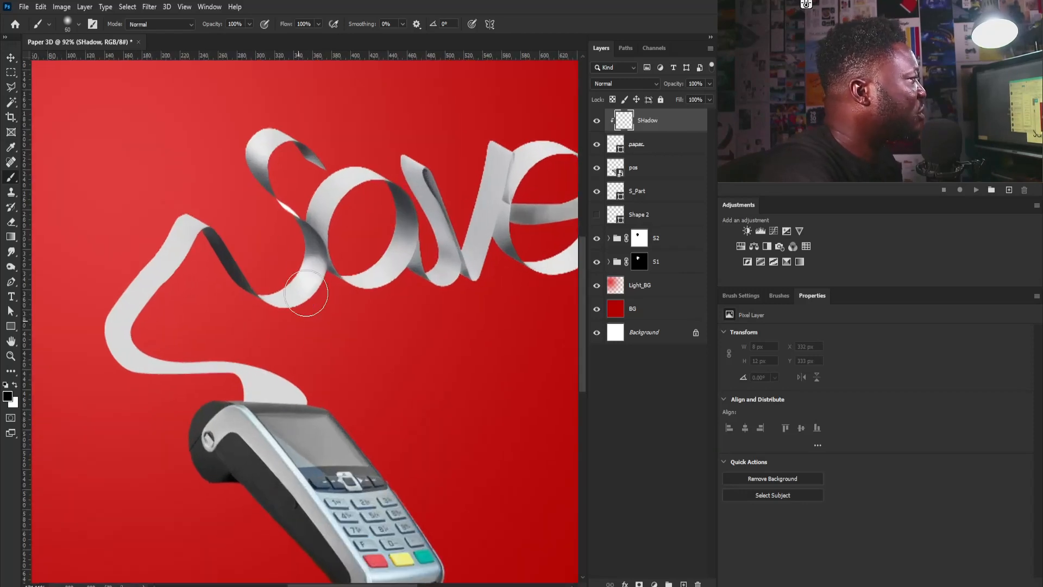
pyautogui.keyDown('alt'); pyautogui.click(315, 240); pyautogui.keyUp('alt')
pyautogui.scroll(1, 299, 383)
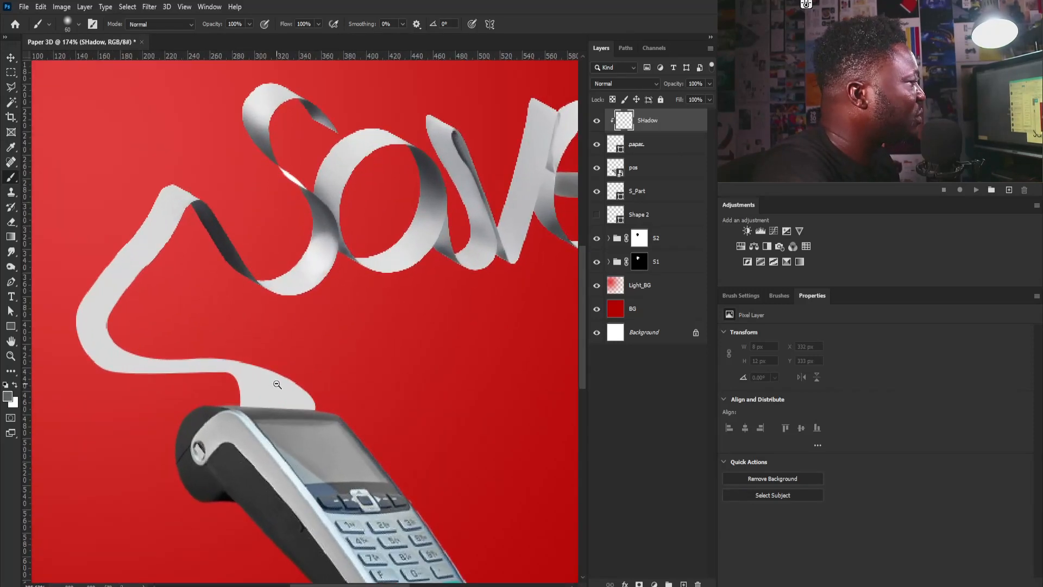
pyautogui.moveTo(237, 375); pyautogui.dragTo(305, 366)
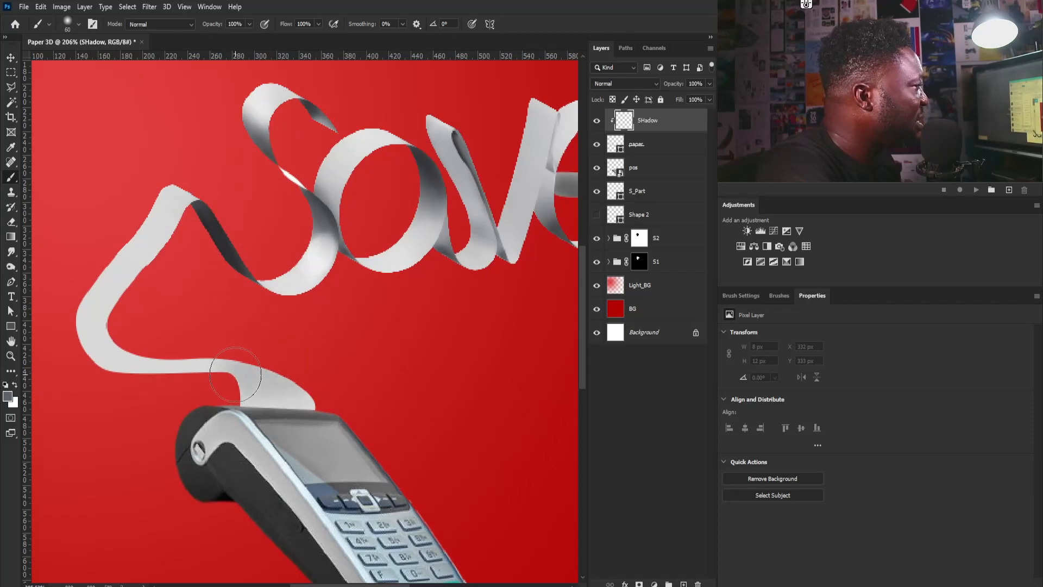
# Shade the bends of the paper strip with a 35 px brush, undoing the strokes that do not fit.
pyautogui.press('space')
pyautogui.moveTo(167, 360); pyautogui.dragTo(230, 382)
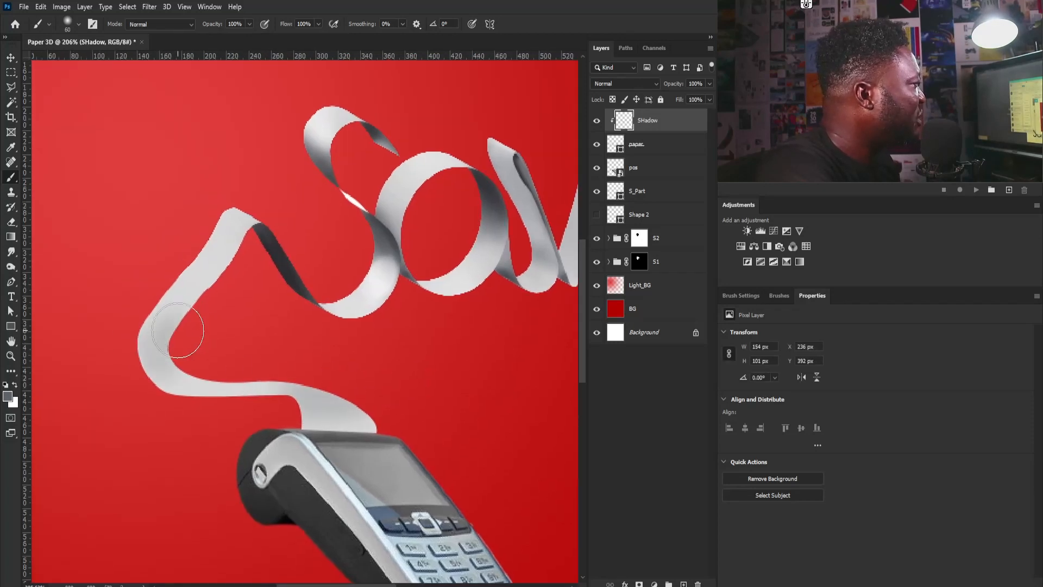
pyautogui.hotkey('ctrl', 'z')
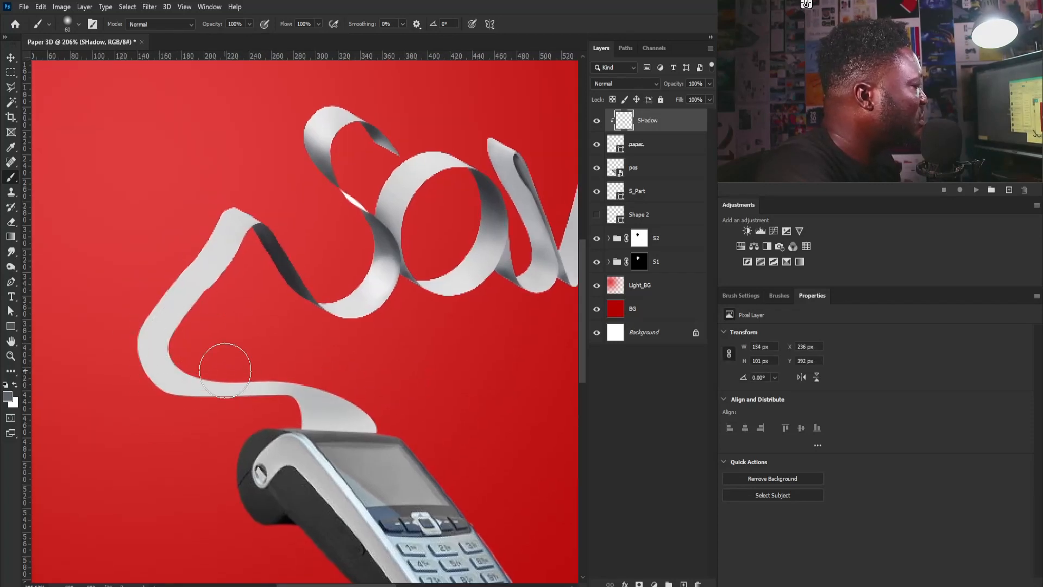
pyautogui.press('[')
pyautogui.press('[')
pyautogui.press('[')
pyautogui.press('[')
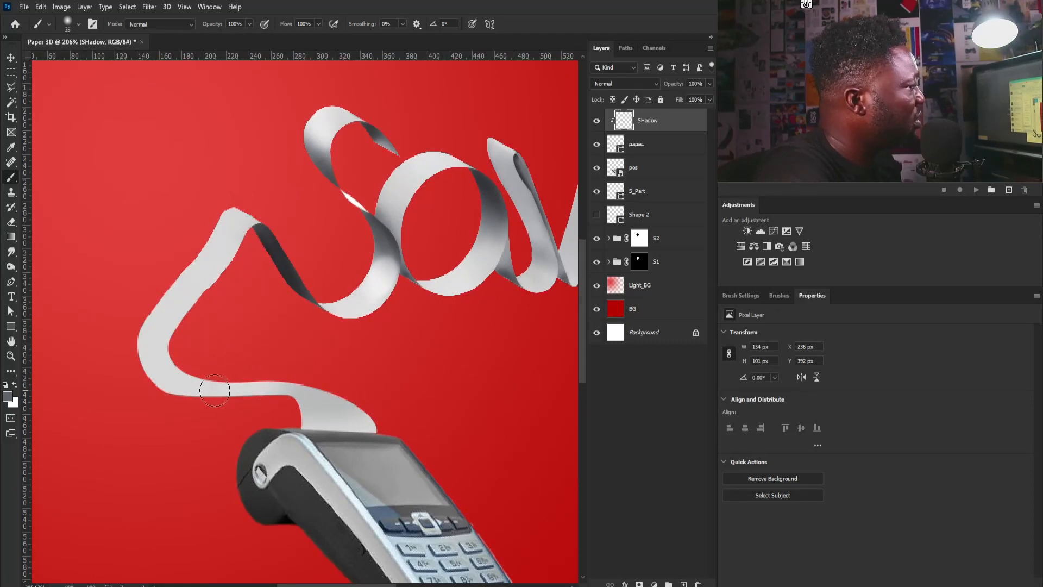
pyautogui.moveTo(210, 381)
pyautogui.mouseDown()
pyautogui.moveTo(166, 361)
pyautogui.moveTo(163, 326)
pyautogui.moveTo(179, 347)
pyautogui.moveTo(214, 289)
pyautogui.mouseUp()
pyautogui.hotkey('ctrl', 'z')
pyautogui.moveTo(307, 208)
pyautogui.mouseDown()
pyautogui.moveTo(259, 262)
pyautogui.moveTo(276, 280)
pyautogui.mouseUp()
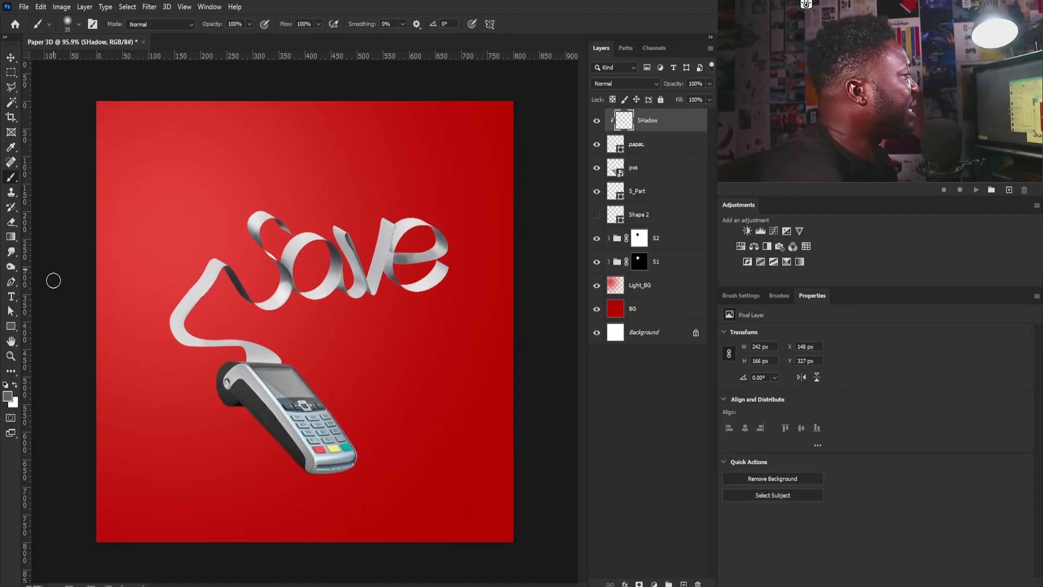
# Add a placeholder Lorem ipsum paragraph above the lettering in Myriad Pro Condensed, justified last left, in a box about 92 × 160 px.
pyautogui.click(12, 297)
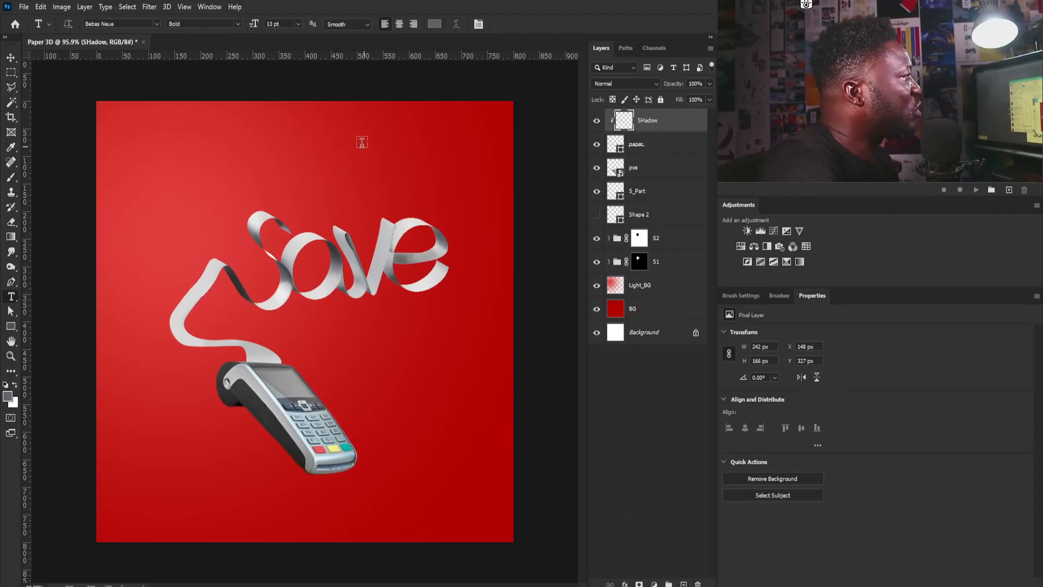
pyautogui.moveTo(368, 139); pyautogui.dragTo(444, 340)
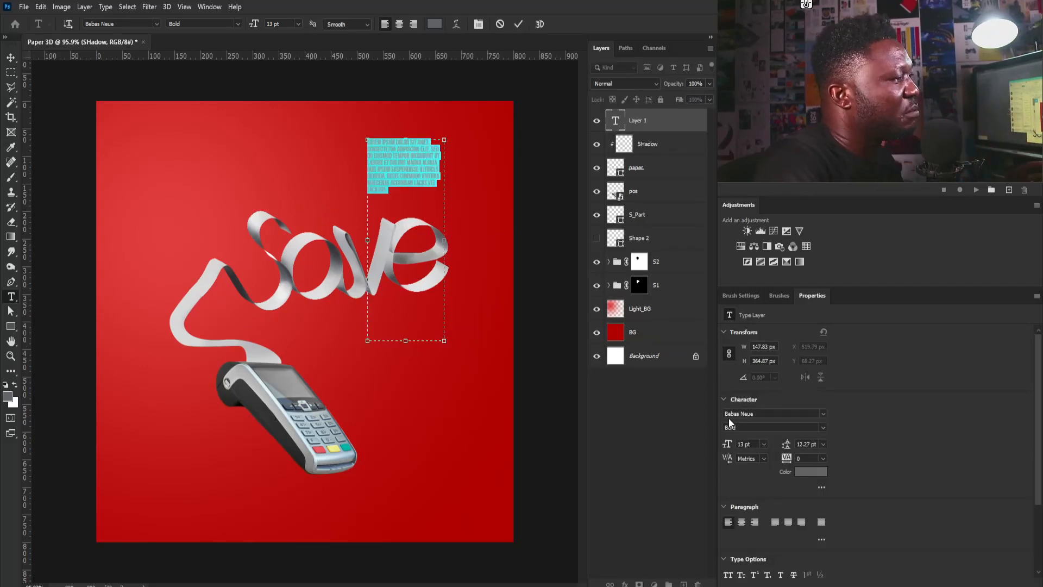
pyautogui.click(753, 414)
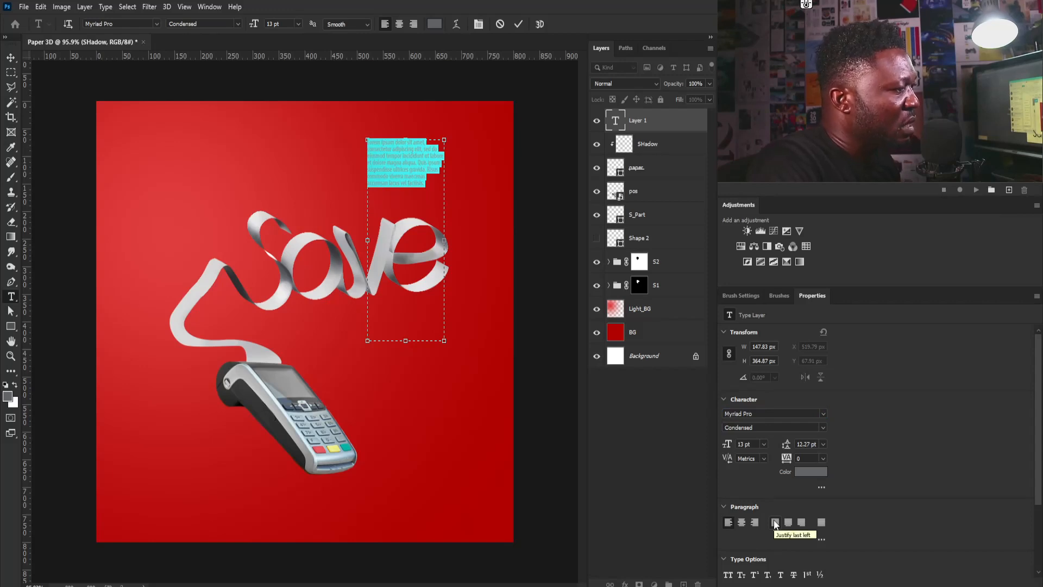
pyautogui.click(775, 522)
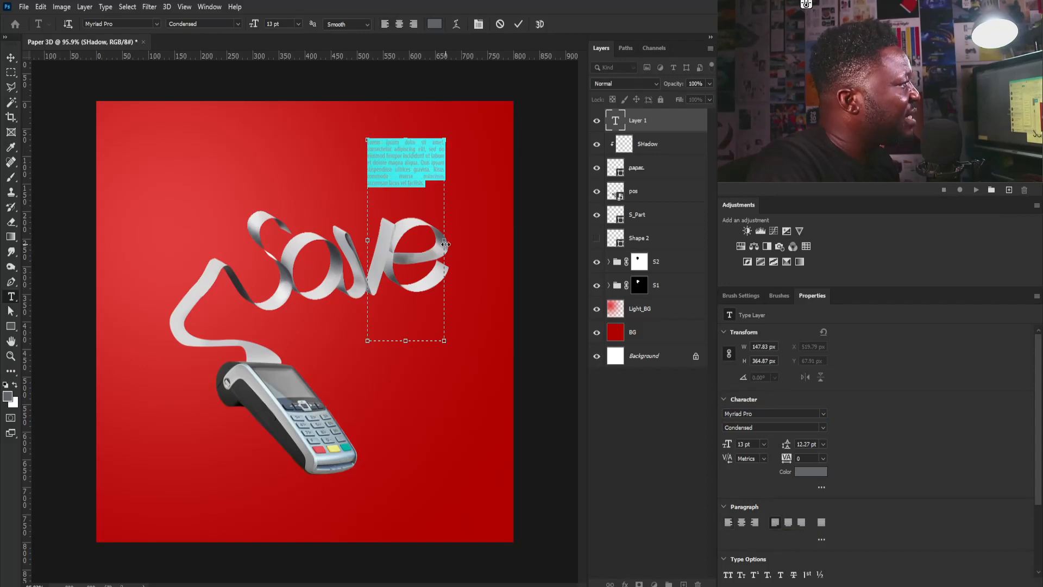
pyautogui.moveTo(445, 243); pyautogui.dragTo(412, 239)
pyautogui.moveTo(391, 341); pyautogui.dragTo(392, 227)
# Set the placeholder paragraph's text color to black (#000000).
pyautogui.click(11, 58)
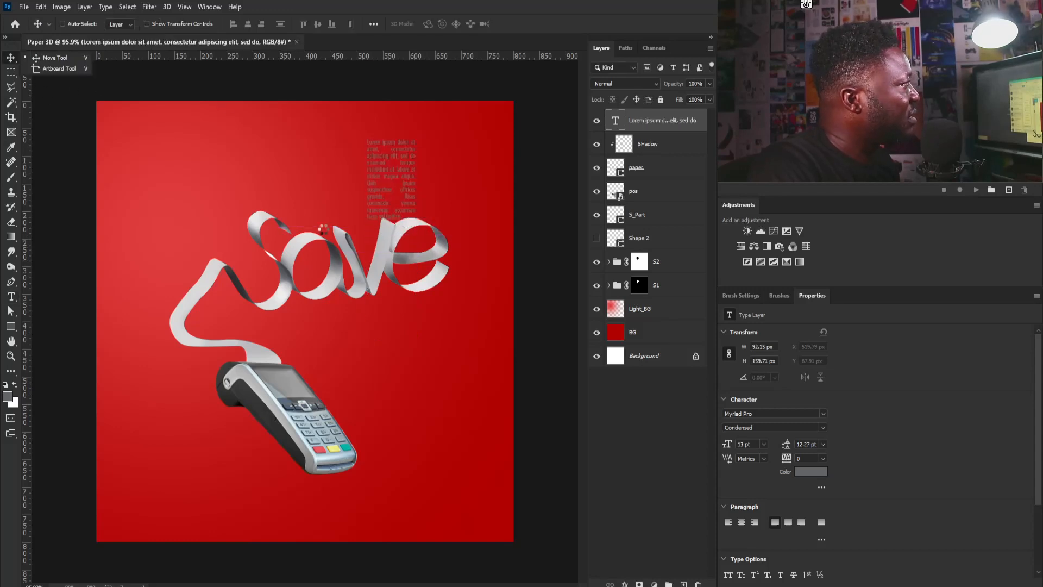
pyautogui.click(819, 471)
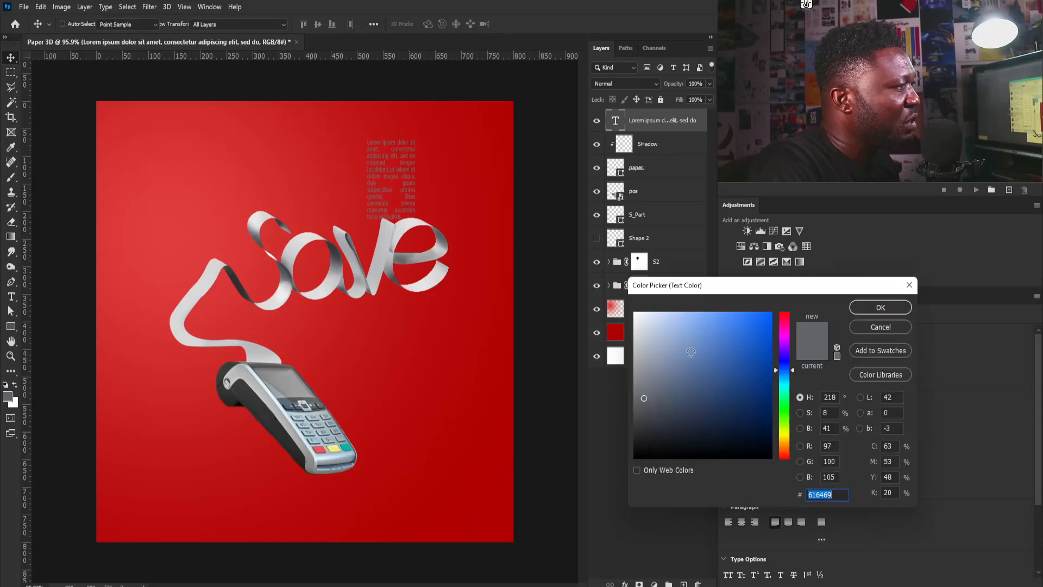
pyautogui.moveTo(641, 334); pyautogui.dragTo(613, 472)
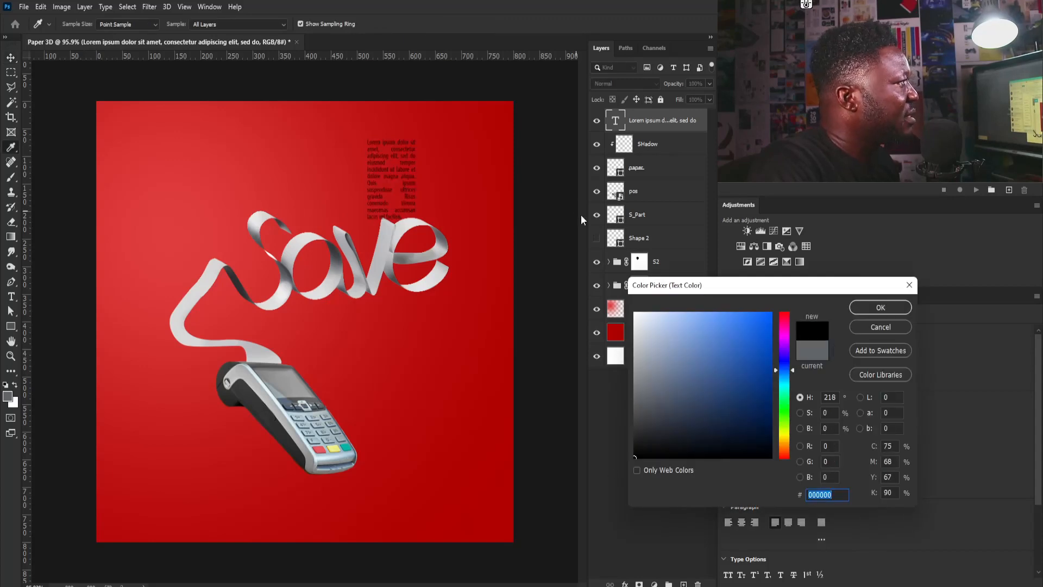
pyautogui.click(864, 308)
# Keep a hidden copy of the paragraph, and shrink and rotate the original about 35° to fit the strip's upper slope.
pyautogui.moveTo(389, 171); pyautogui.dragTo(294, 188)
pyautogui.hotkey('ctrl', 't')
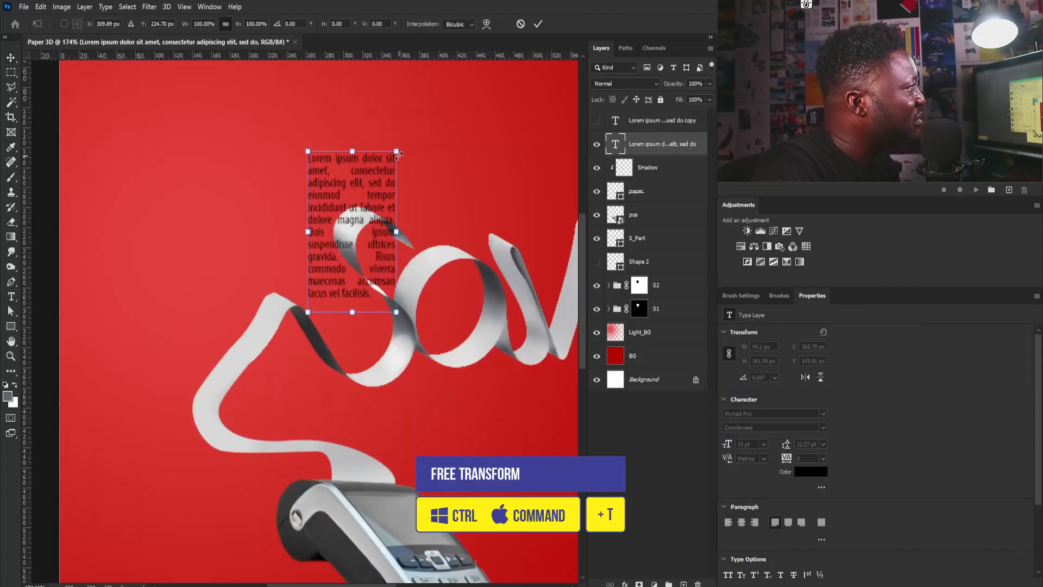
pyautogui.moveTo(392, 161); pyautogui.dragTo(239, 315)
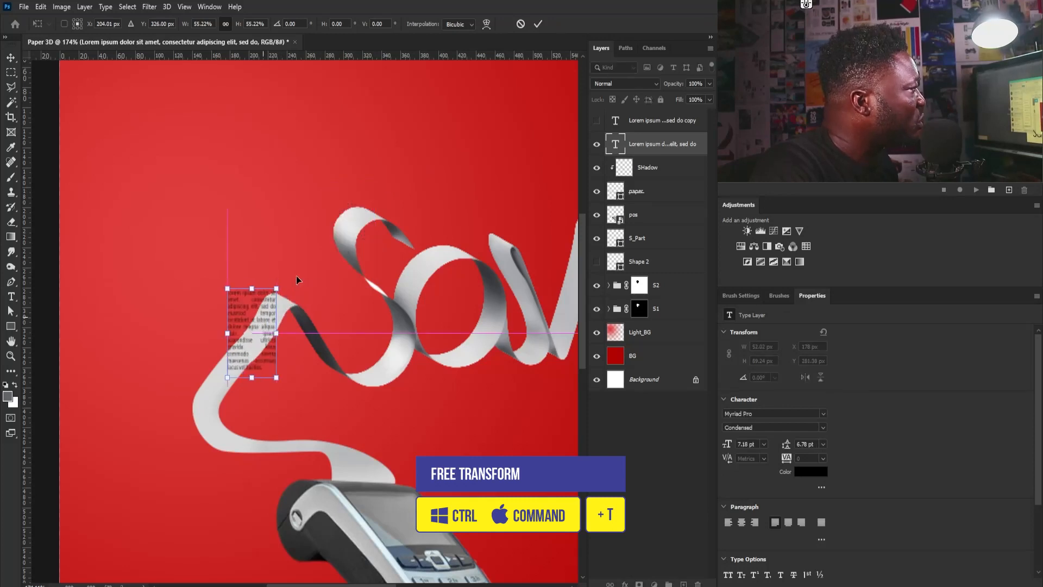
pyautogui.moveTo(296, 276); pyautogui.dragTo(251, 317)
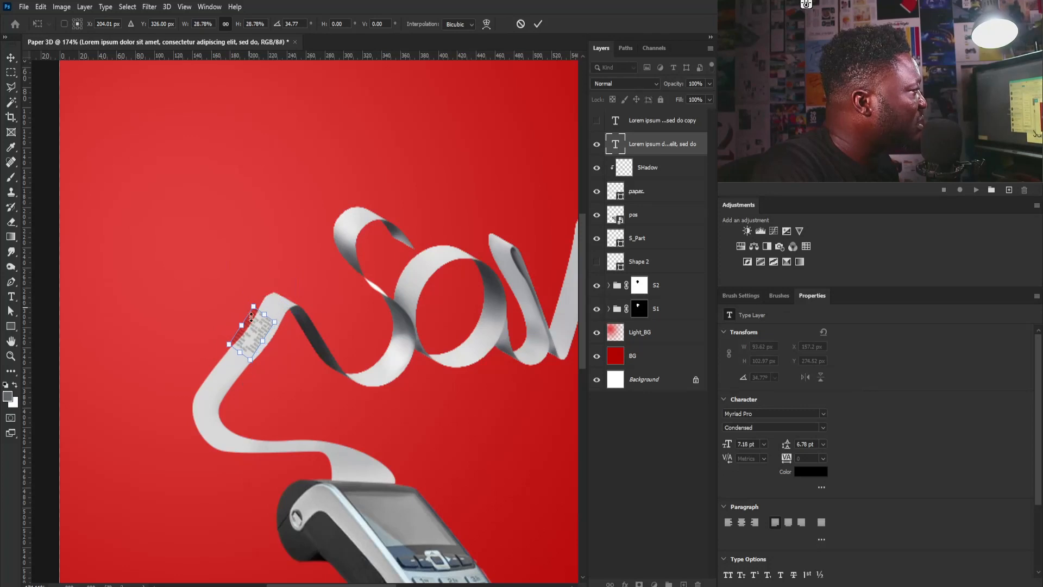
pyautogui.moveTo(212, 287); pyautogui.dragTo(322, 365)
pyautogui.moveTo(318, 324); pyautogui.dragTo(365, 362)
pyautogui.press('Return')
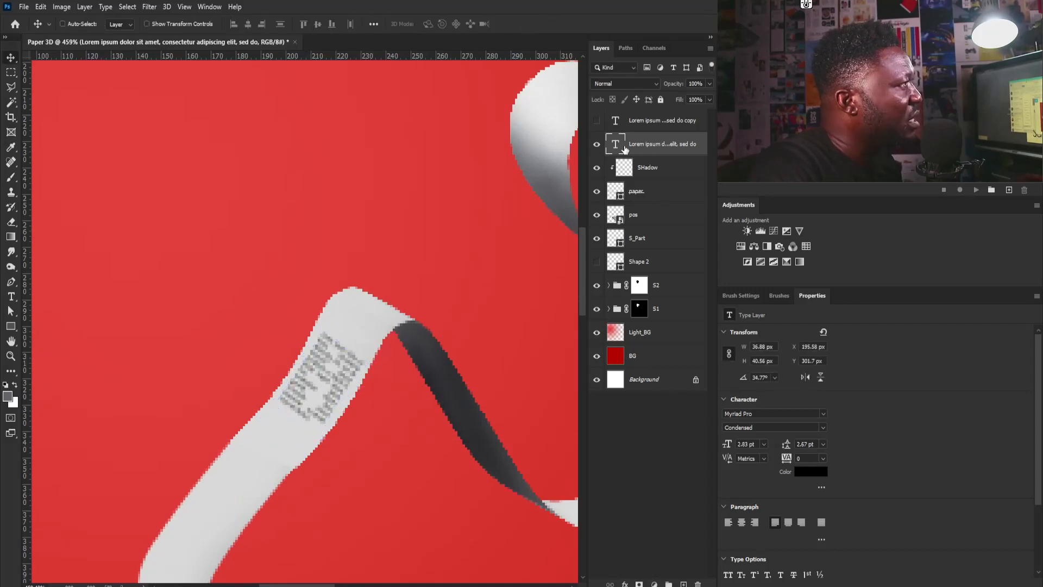
# Convert the text on the strip to a smart object and enlarge it slightly to about 37 × 37 px.
pyautogui.rightClick(650, 145)
pyautogui.click(719, 213)
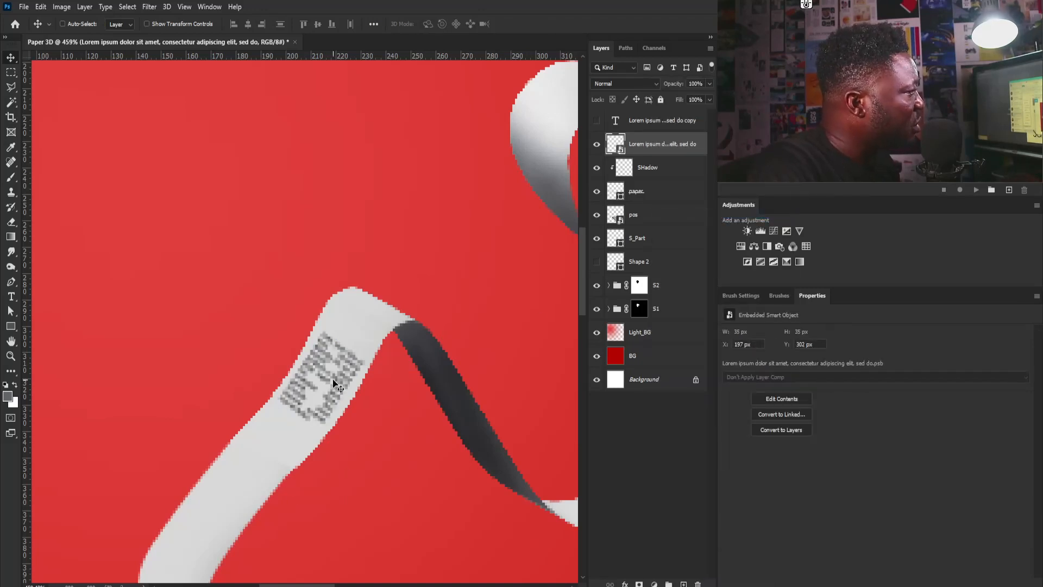
pyautogui.hotkey('ctrl', 't')
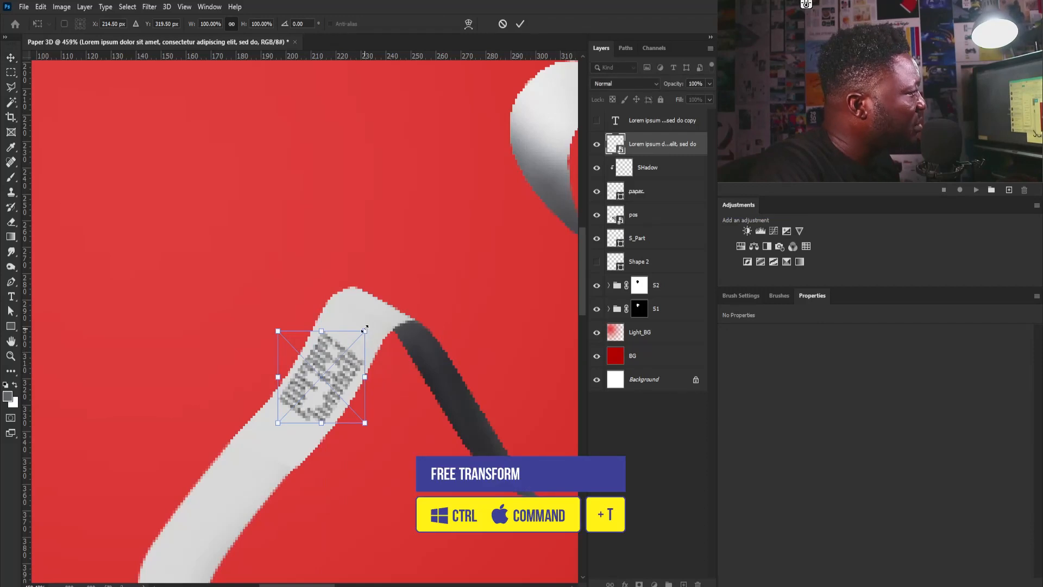
pyautogui.moveTo(365, 332); pyautogui.dragTo(369, 325)
pyautogui.press('Return')
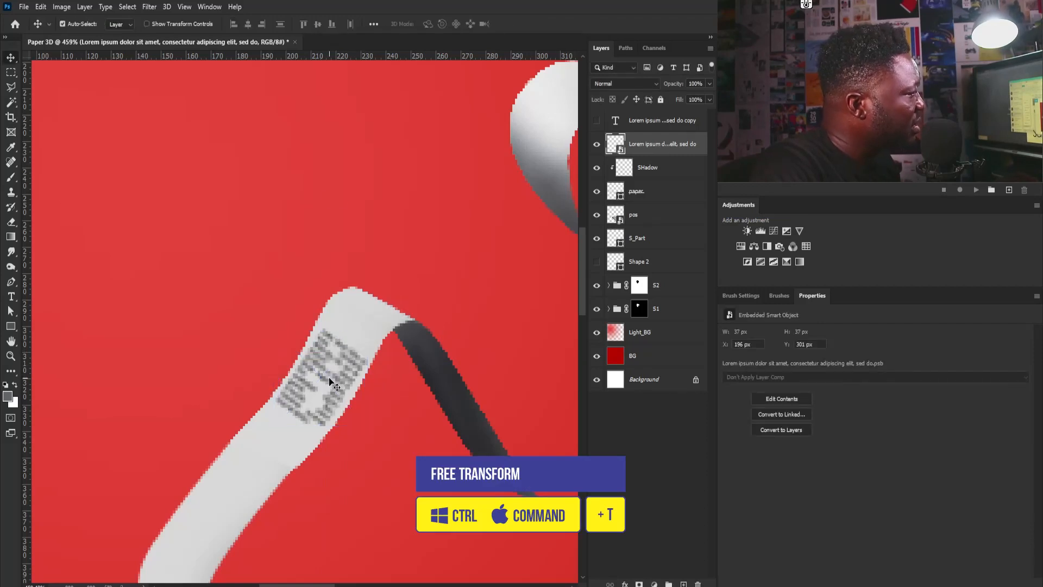
# Duplicate the strip text and place the copy directly below it along the paper, enlarged to about 107% and rotated about 5°.
pyautogui.hotkey('ctrl', 'j')
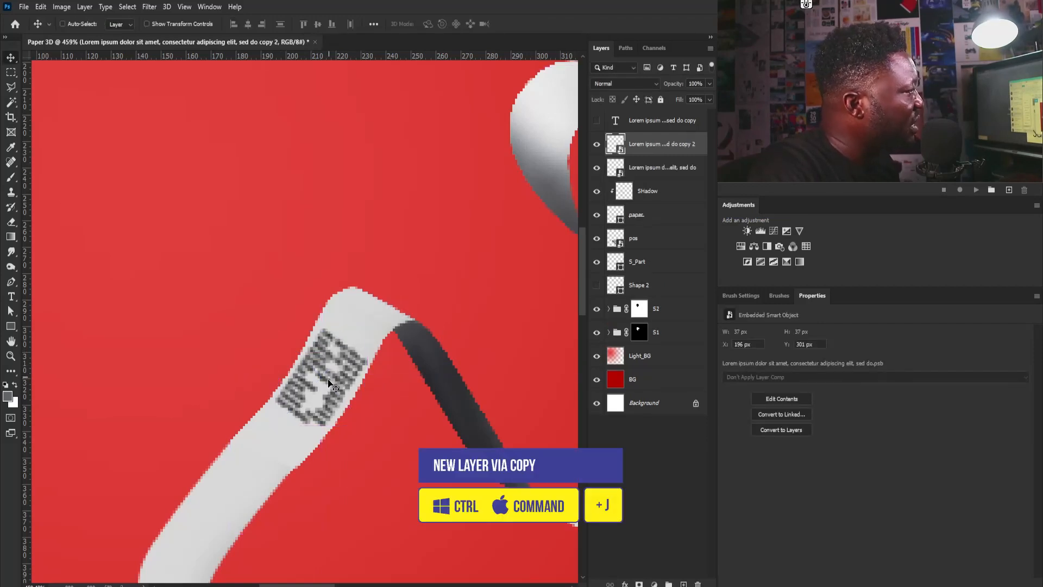
pyautogui.moveTo(330, 382); pyautogui.dragTo(273, 465)
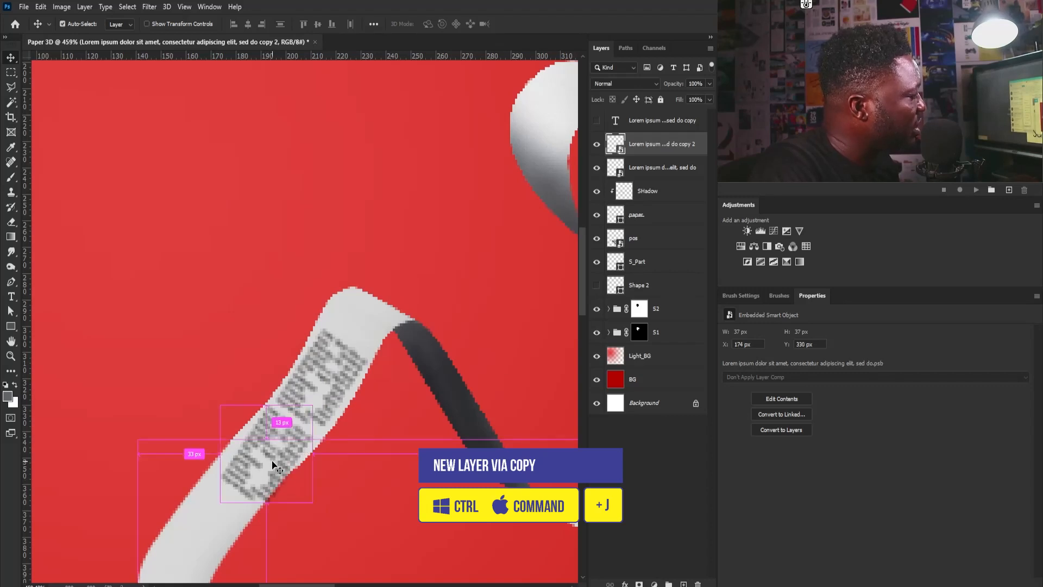
pyautogui.hotkey('ctrl', 't')
pyautogui.moveTo(334, 432); pyautogui.dragTo(334, 434)
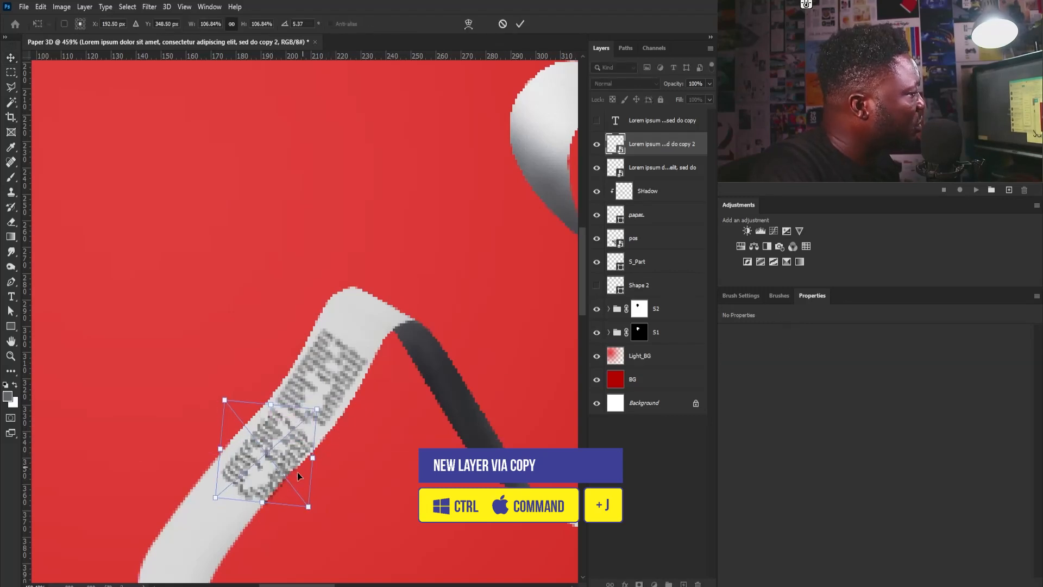
pyautogui.moveTo(282, 479); pyautogui.dragTo(279, 477)
# Warp the duplicated text so it follows the curved edges of the paper strip.
pyautogui.rightClick(275, 461)
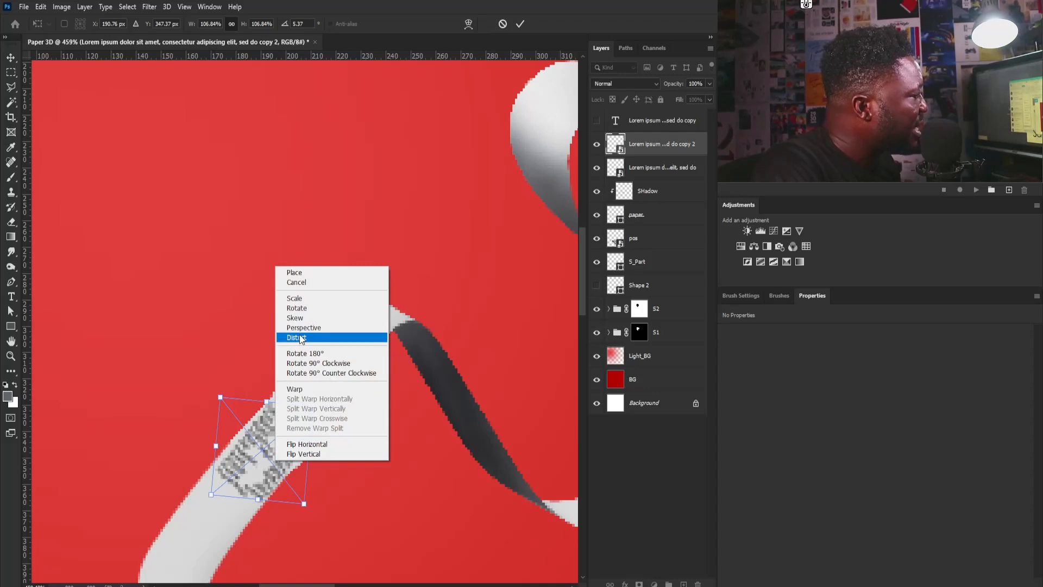
pyautogui.click(305, 396)
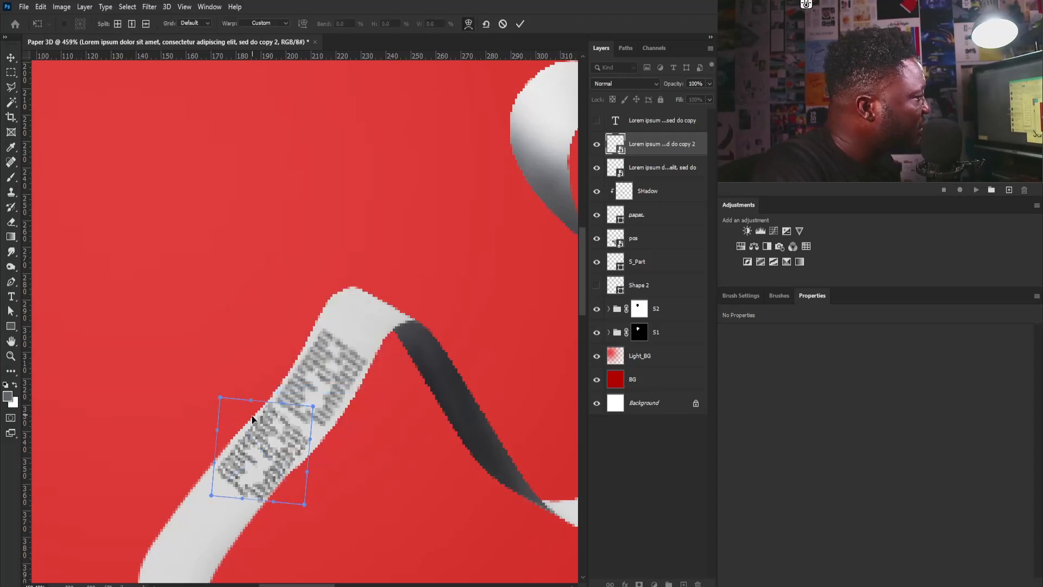
pyautogui.moveTo(252, 419); pyautogui.dragTo(256, 423)
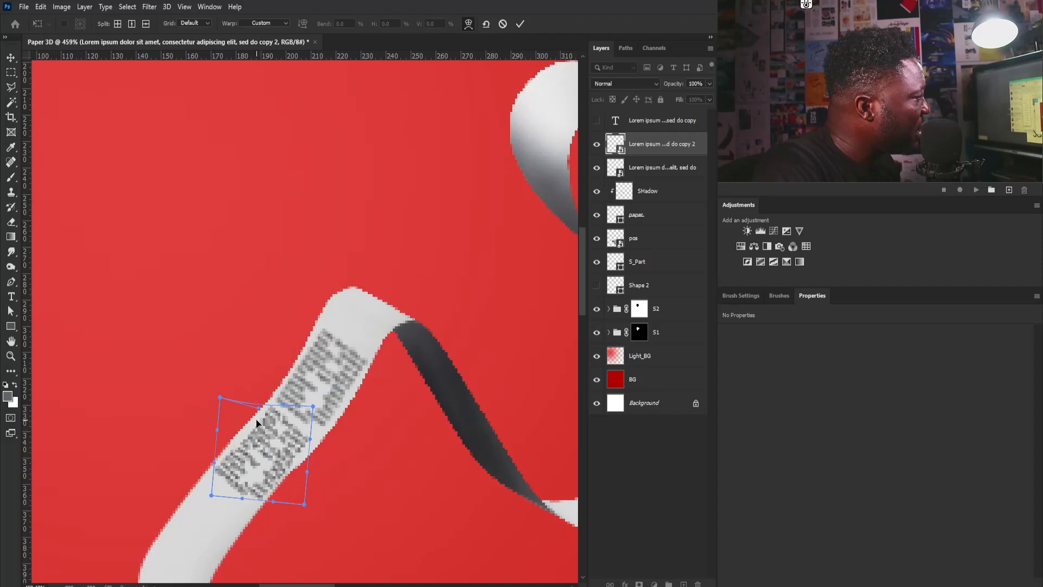
pyautogui.moveTo(281, 481); pyautogui.dragTo(276, 475)
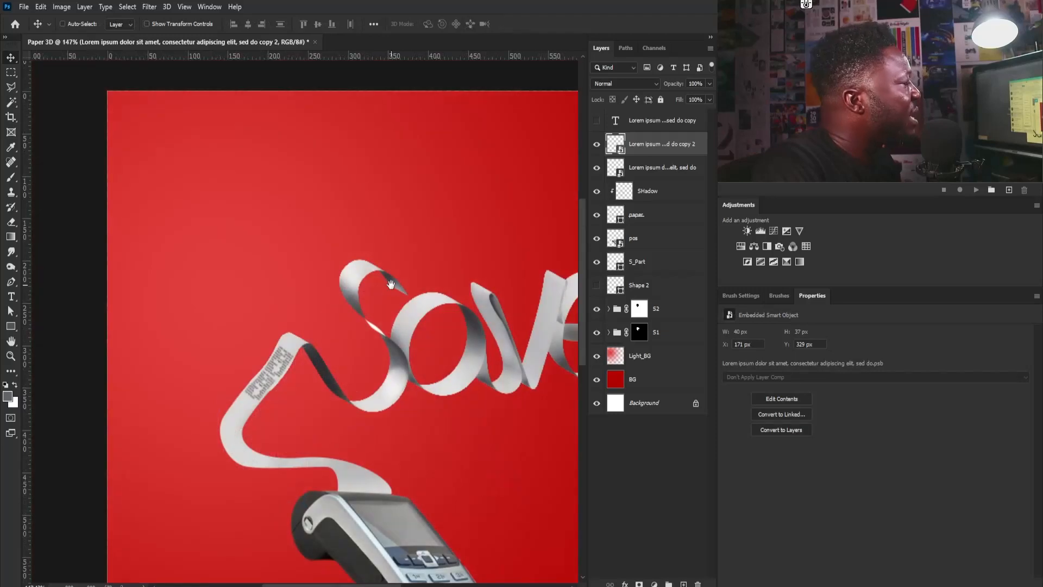
# Duplicate the hidden Lorem ipsum text layer and make the duplicate visible.
pyautogui.moveTo(338, 329); pyautogui.dragTo(319, 339)
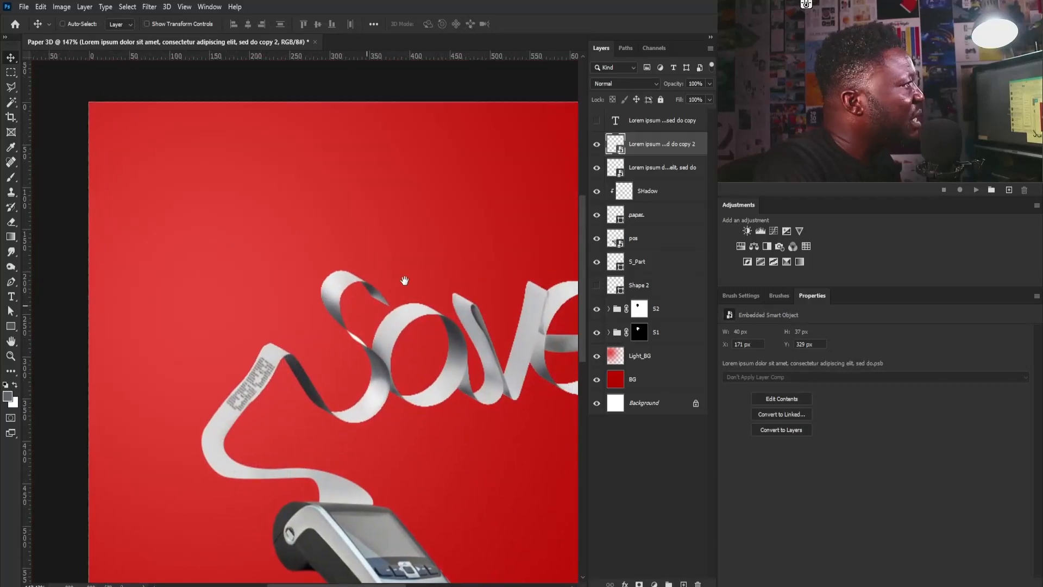
pyautogui.click(639, 121)
pyautogui.hotkey('ctrl', 'j')
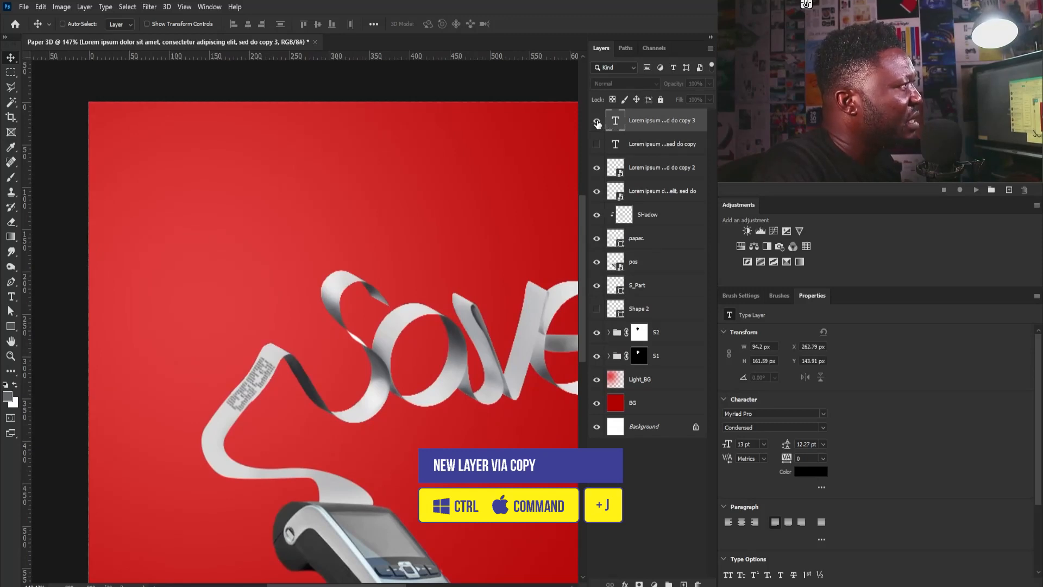
pyautogui.click(596, 121)
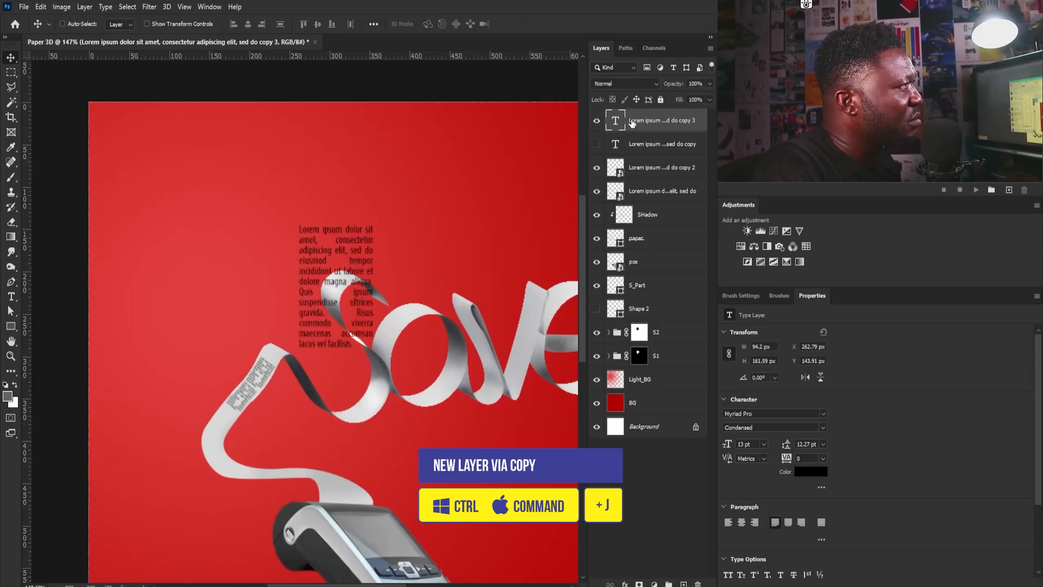
# Delete the duplicate's opening text through "Quis" so it starts at "ipsum suspendisse", and shorten its text box to fit.
pyautogui.doubleClick(372, 287)
pyautogui.click(371, 283)
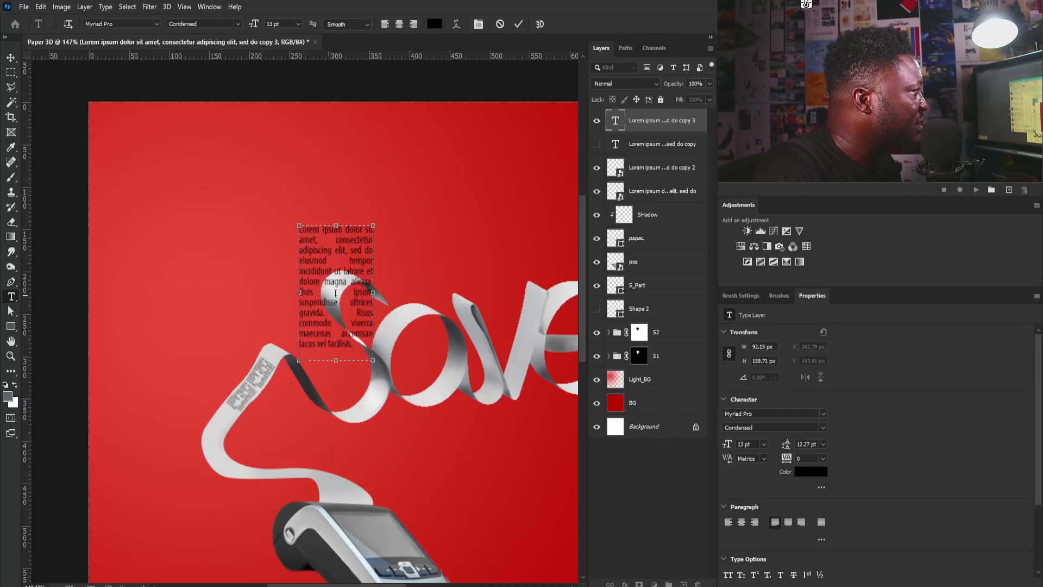
pyautogui.moveTo(324, 293); pyautogui.dragTo(251, 148)
pyautogui.press('BackSpace')
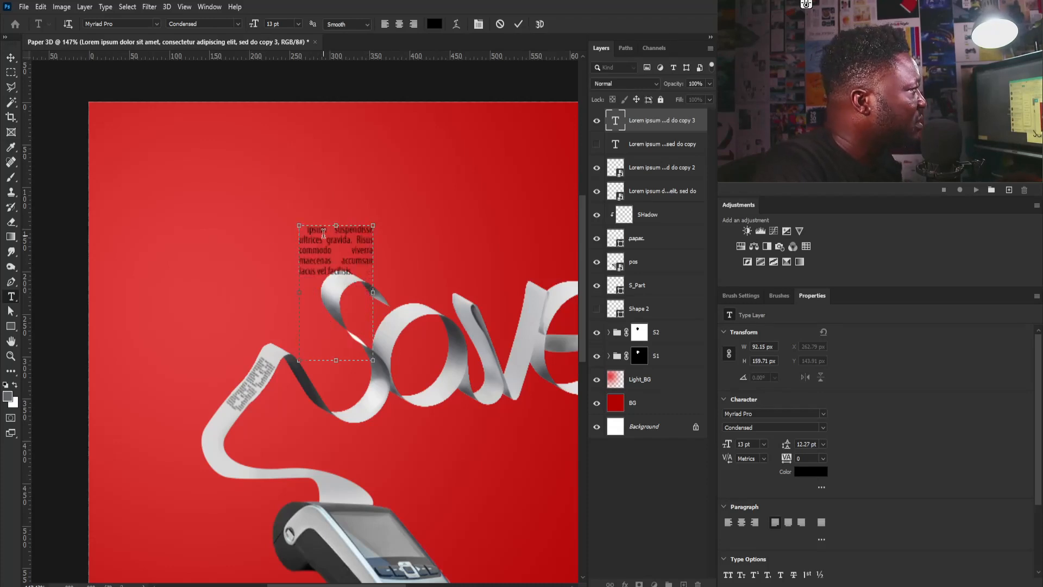
pyautogui.moveTo(334, 349); pyautogui.dragTo(336, 284)
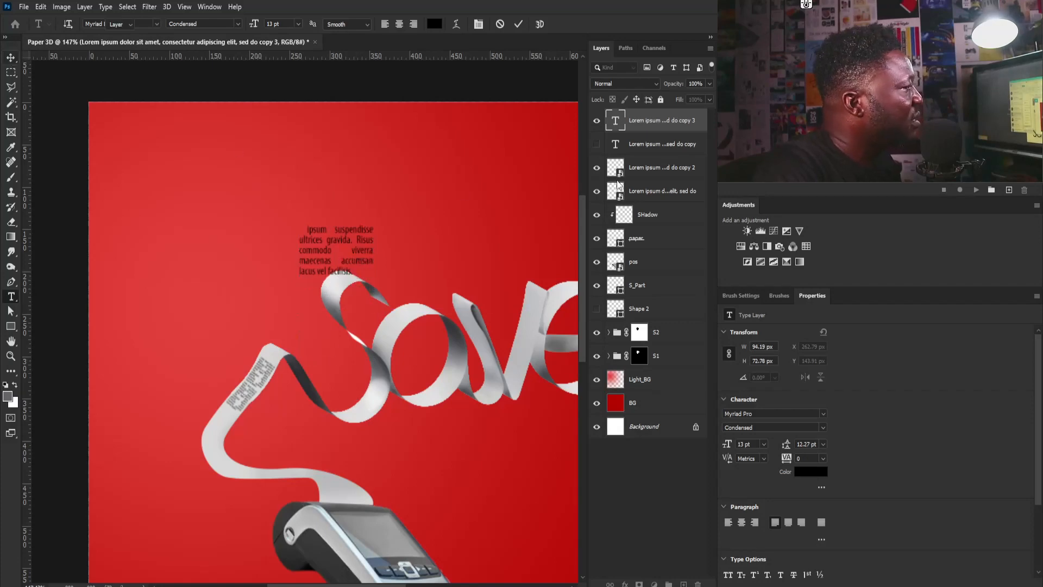
pyautogui.hotkey('ctrl', 'Return')
# Convert the shortened text to a smart object, then shrink and rotate it to fit the upper curve of the ribbon "a".
pyautogui.rightClick(667, 139)
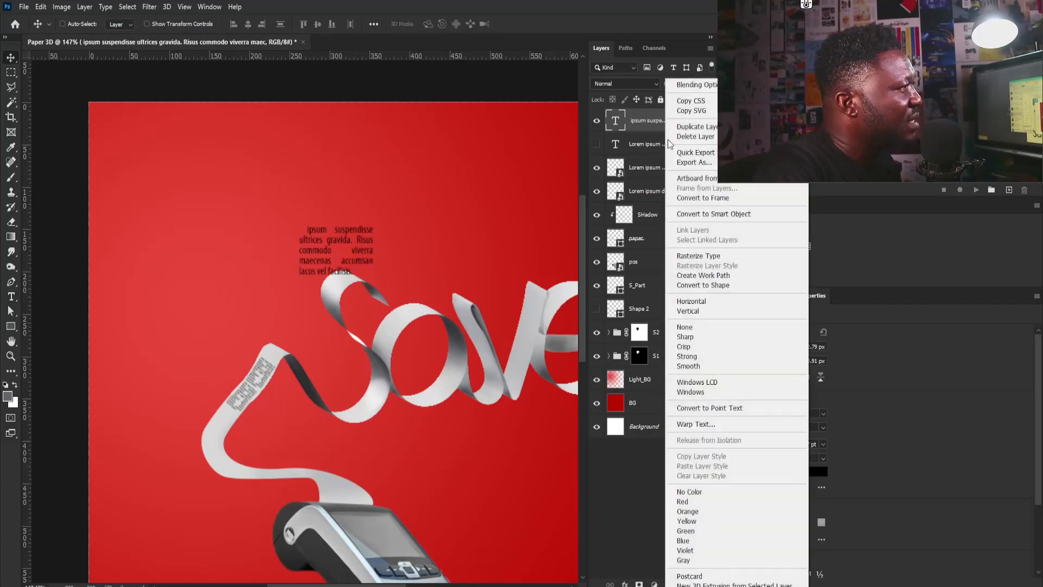
pyautogui.click(721, 214)
pyautogui.moveTo(356, 238); pyautogui.dragTo(524, 334)
pyautogui.hotkey('ctrl', 't')
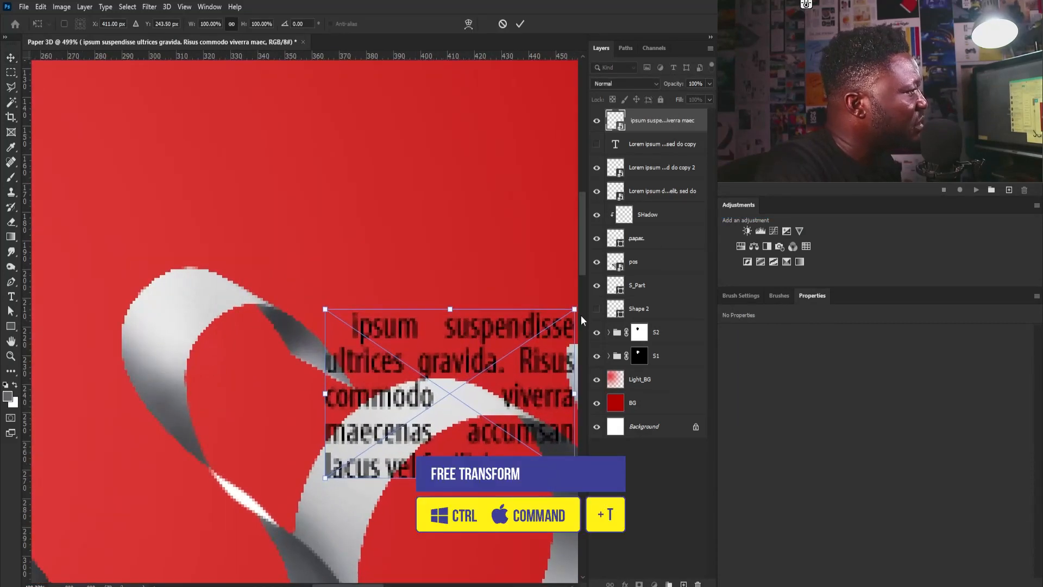
pyautogui.moveTo(576, 308); pyautogui.dragTo(511, 429)
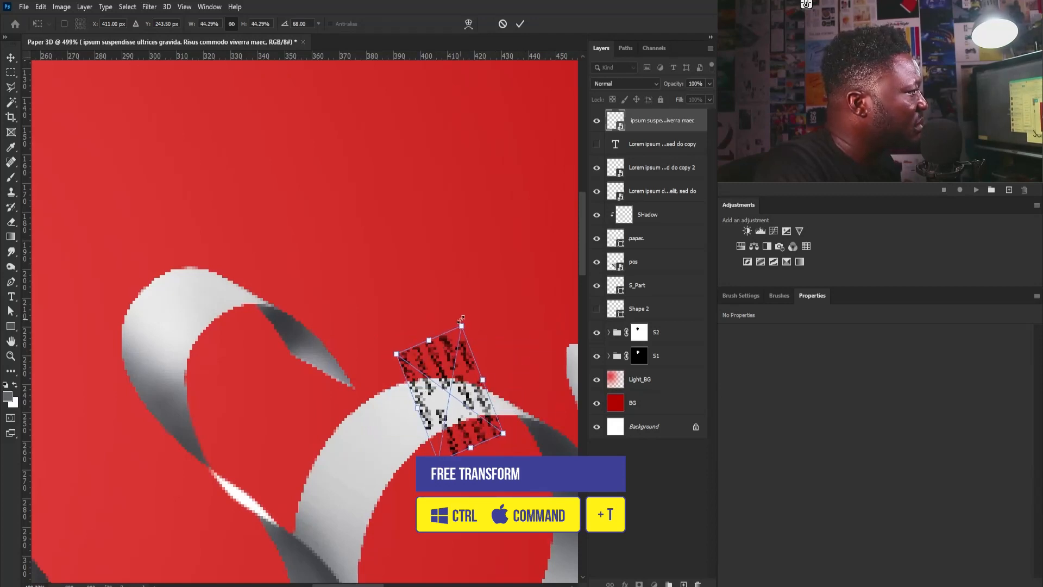
pyautogui.moveTo(461, 318); pyautogui.dragTo(458, 340)
pyautogui.moveTo(477, 419); pyautogui.dragTo(394, 425)
pyautogui.moveTo(437, 424); pyautogui.dragTo(438, 419)
pyautogui.press('Return')
# Duplicate the hidden Lorem ipsum layer again, show the lower copy and convert it to a smart object.
pyautogui.moveTo(468, 296); pyautogui.dragTo(387, 359)
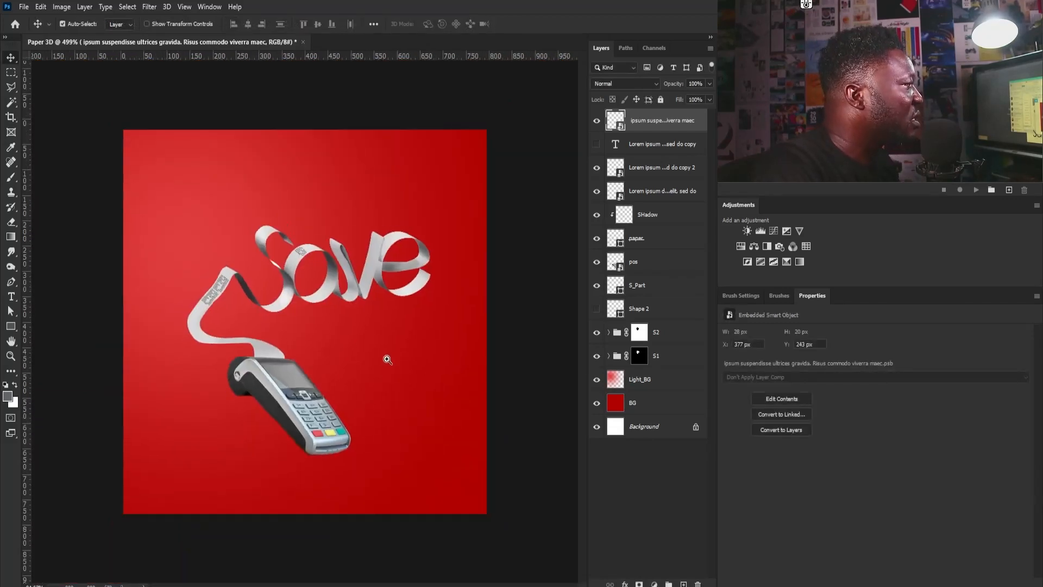
pyautogui.moveTo(324, 254); pyautogui.dragTo(344, 267)
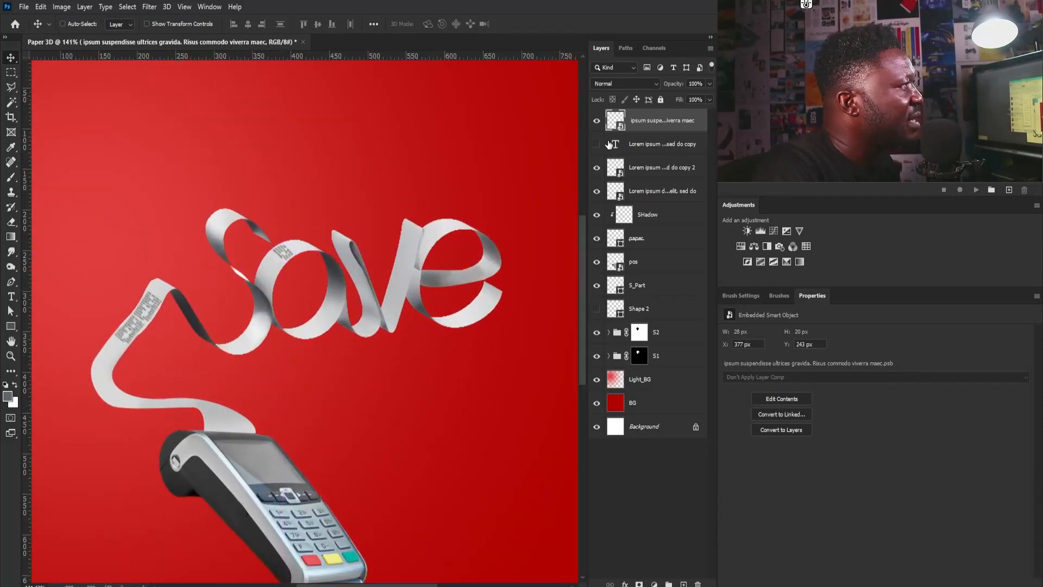
pyautogui.click(635, 151)
pyautogui.hotkey('ctrl', 'j')
pyautogui.moveTo(660, 148)
pyautogui.mouseDown()
pyautogui.moveTo(664, 108)
pyautogui.moveTo(656, 136)
pyautogui.mouseUp()
pyautogui.moveTo(652, 174); pyautogui.dragTo(650, 135)
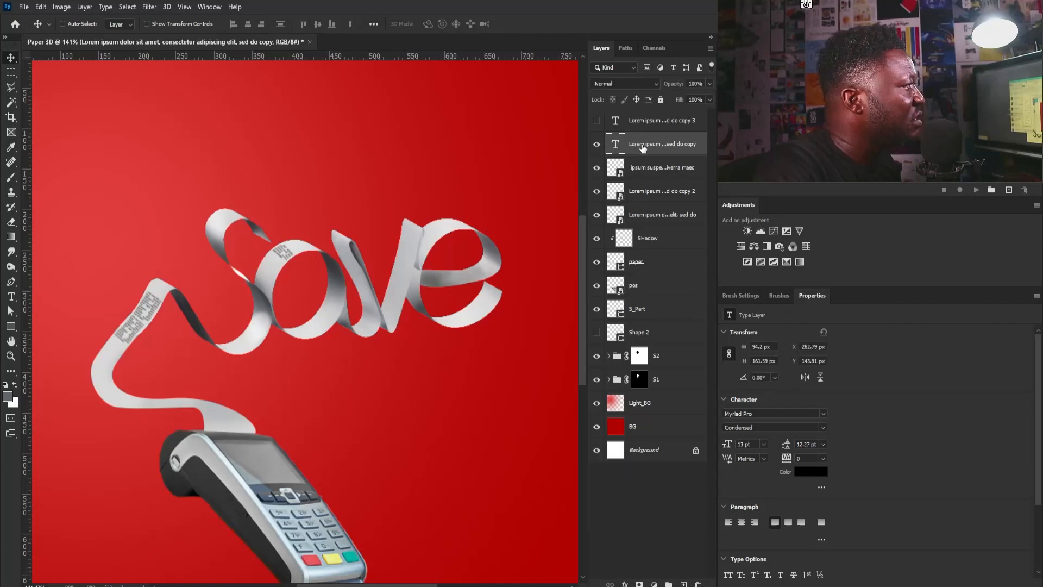
pyautogui.rightClick(673, 142)
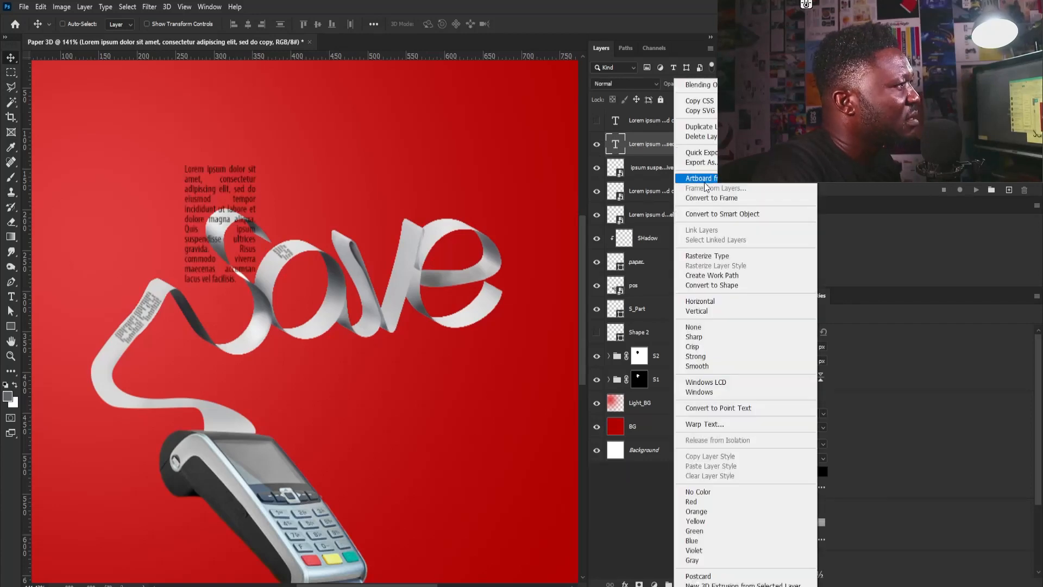
pyautogui.click(709, 214)
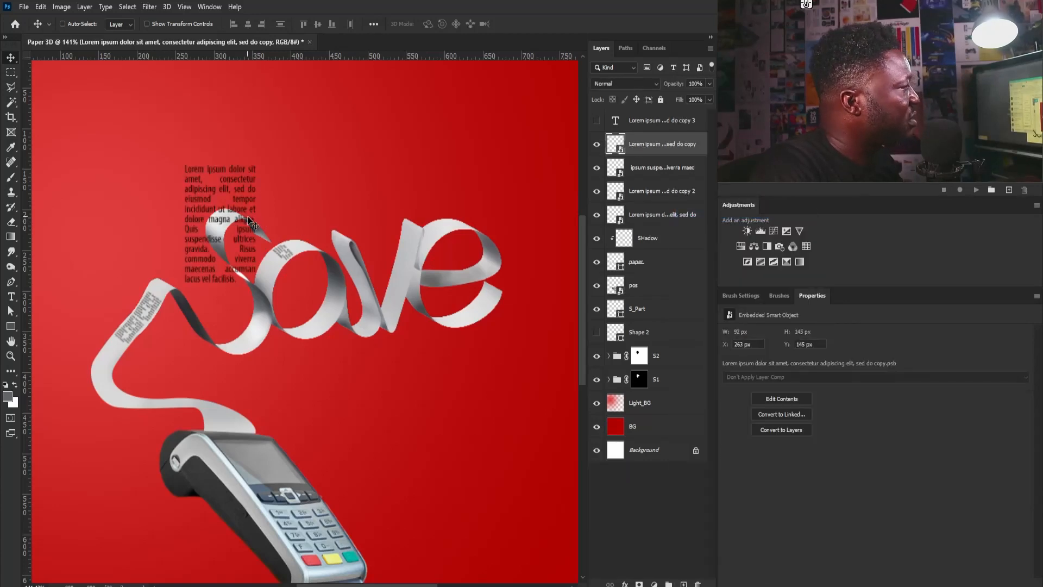
# Move the new text smart object onto the left stroke of the "v" and scale it down to about 20%.
pyautogui.moveTo(247, 216); pyautogui.dragTo(356, 253)
pyautogui.hotkey('ctrl', 't')
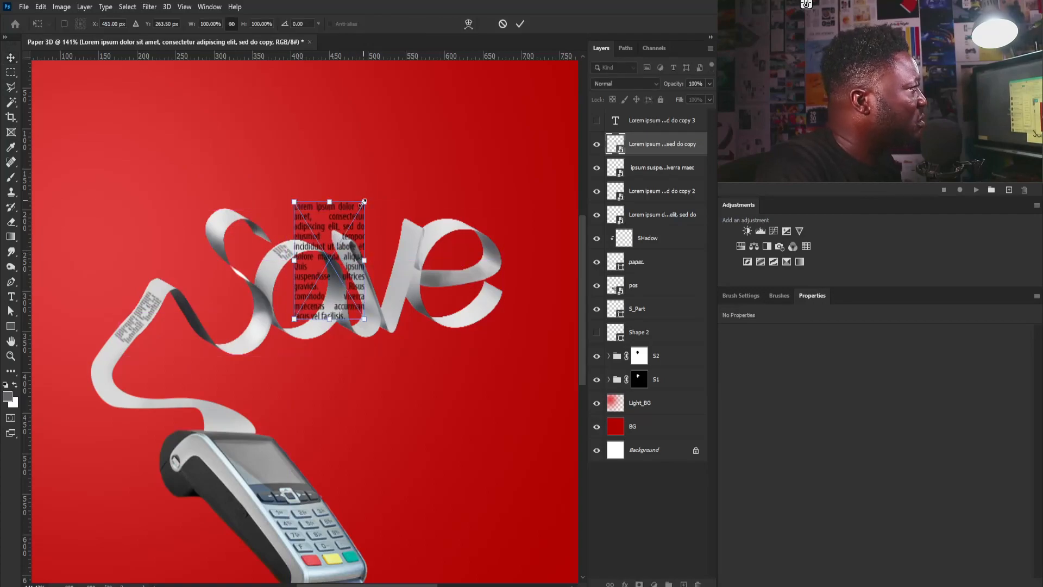
pyautogui.moveTo(364, 202); pyautogui.dragTo(469, 335)
pyautogui.moveTo(480, 235); pyautogui.dragTo(435, 308)
pyautogui.moveTo(415, 345); pyautogui.dragTo(398, 300)
# Skew and narrow the text block to match the left stroke's slant, and place it just below the fold.
pyautogui.rightClick(399, 314)
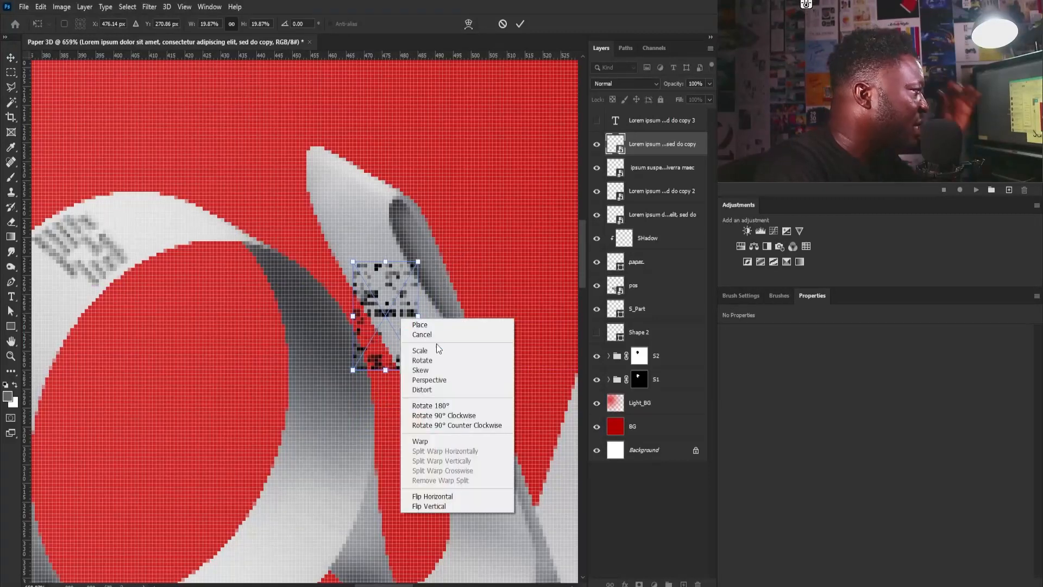
pyautogui.click(429, 365)
pyautogui.moveTo(418, 370); pyautogui.dragTo(445, 369)
pyautogui.moveTo(356, 368); pyautogui.dragTo(402, 370)
pyautogui.hotkey('ctrl', 'z')
pyautogui.moveTo(417, 262); pyautogui.dragTo(397, 262)
pyautogui.moveTo(445, 370); pyautogui.dragTo(406, 370)
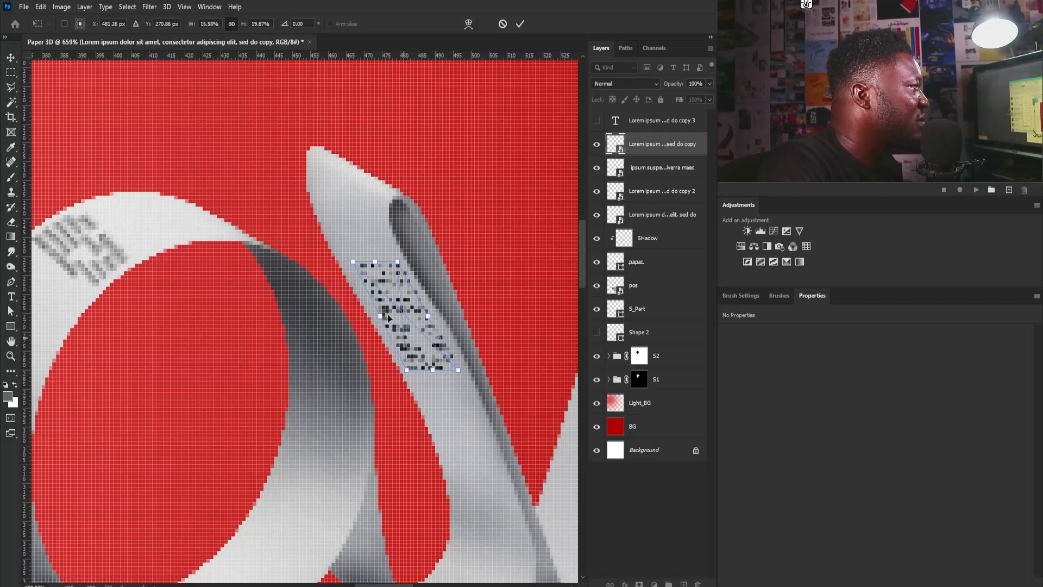
pyautogui.moveTo(345, 266); pyautogui.dragTo(362, 223)
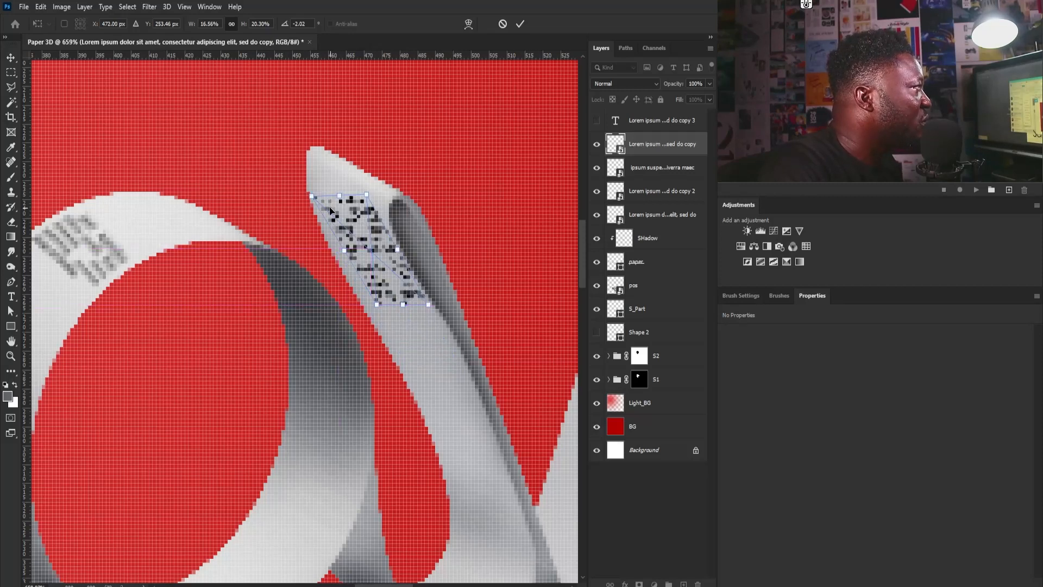
# Adjust the text block's corners so its top edge follows the fold and its sides stay inside the ribbon.
pyautogui.moveTo(311, 195); pyautogui.dragTo(303, 181)
pyautogui.moveTo(369, 201); pyautogui.dragTo(375, 213)
pyautogui.moveTo(378, 310); pyautogui.dragTo(366, 310)
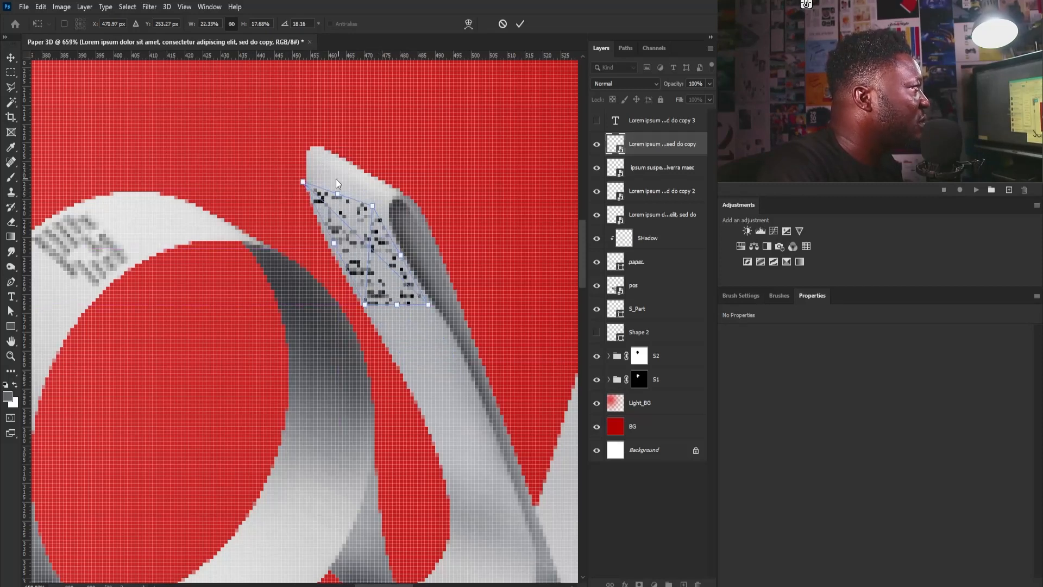
pyautogui.moveTo(305, 185); pyautogui.dragTo(317, 182)
pyautogui.hotkey('ctrl', 'z')
pyautogui.moveTo(374, 206); pyautogui.dragTo(371, 203)
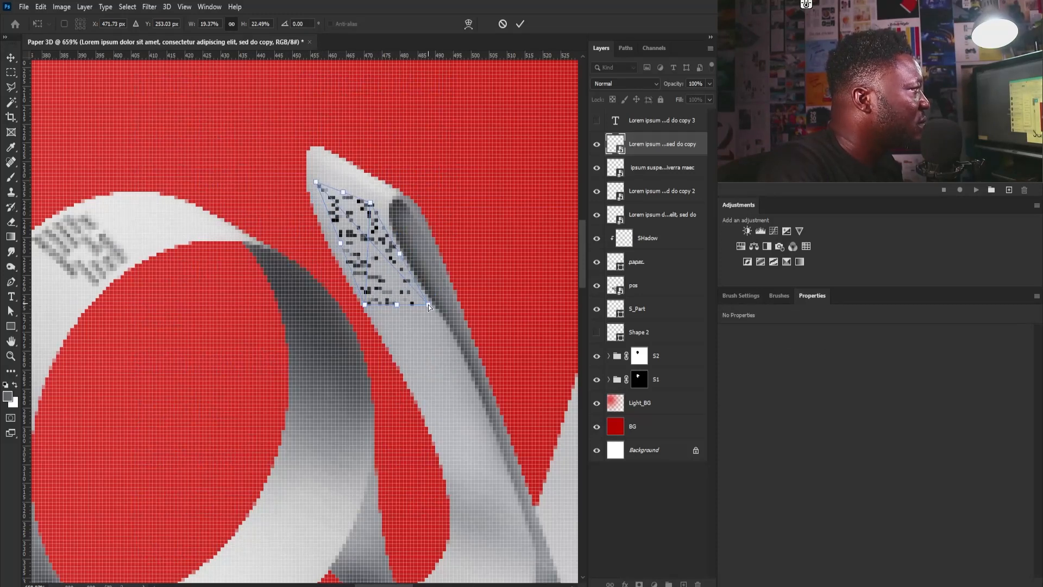
pyautogui.moveTo(428, 306)
pyautogui.mouseDown()
pyautogui.moveTo(366, 290)
pyautogui.moveTo(422, 305)
pyautogui.mouseUp()
pyautogui.hotkey('ctrl', 'z')
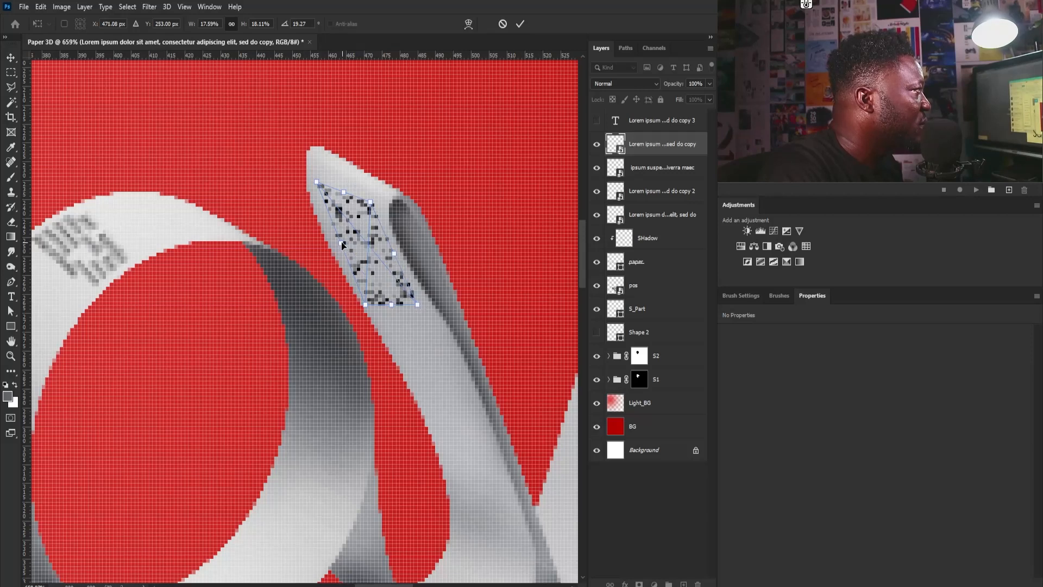
# Warp the text block so its sides bend with the curve of the "v" ribbon, and apply the transform.
pyautogui.rightClick(378, 252)
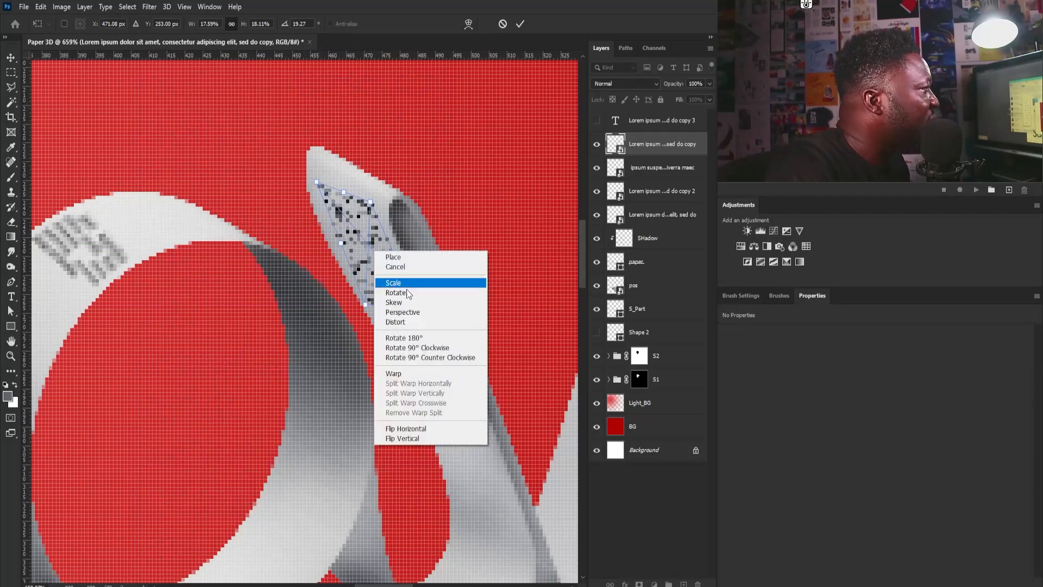
pyautogui.click(412, 373)
pyautogui.moveTo(359, 251)
pyautogui.mouseDown()
pyautogui.moveTo(378, 248)
pyautogui.moveTo(372, 239)
pyautogui.mouseUp()
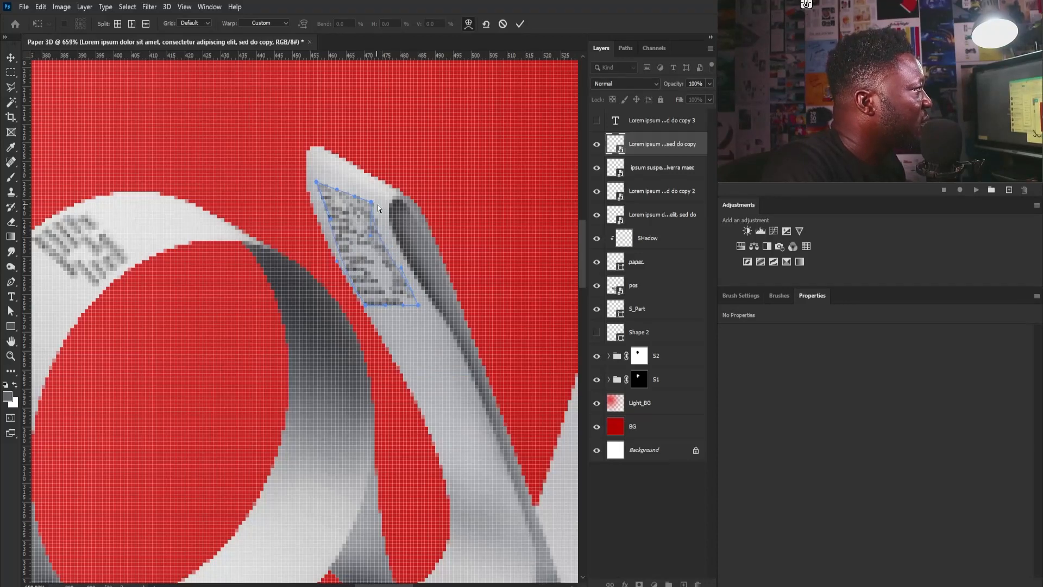
pyautogui.scroll(5, 378, 208)
pyautogui.moveTo(399, 218)
pyautogui.mouseDown()
pyautogui.moveTo(422, 222)
pyautogui.moveTo(412, 224)
pyautogui.mouseUp()
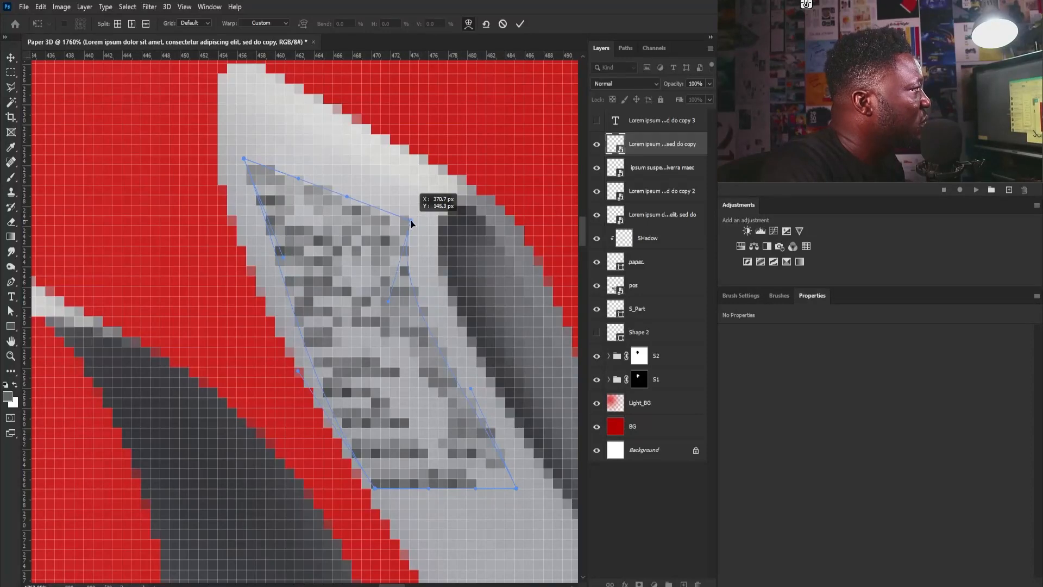
pyautogui.moveTo(285, 260); pyautogui.dragTo(259, 257)
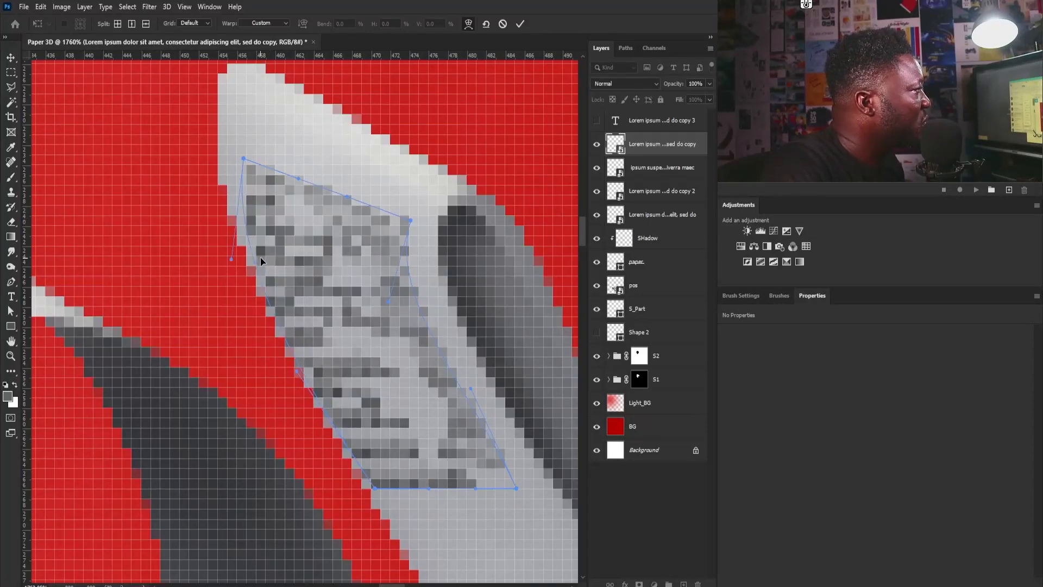
pyautogui.moveTo(384, 488); pyautogui.dragTo(405, 487)
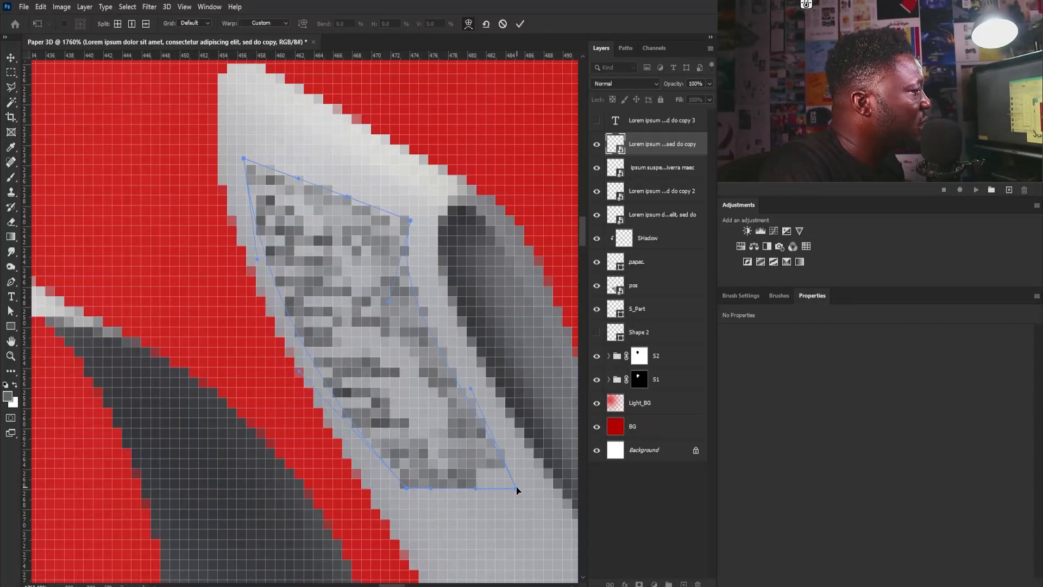
pyautogui.moveTo(517, 487); pyautogui.dragTo(528, 485)
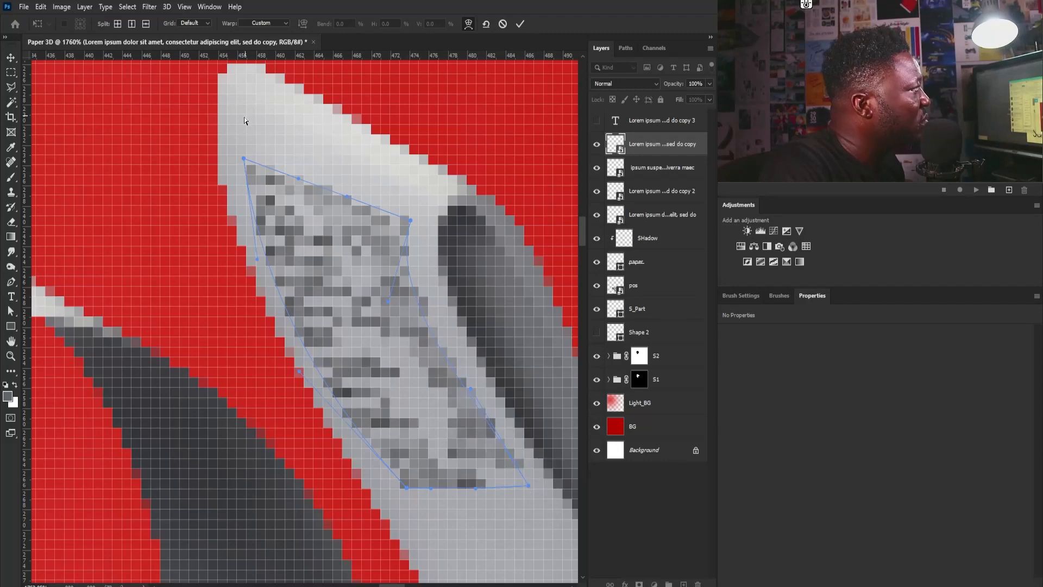
pyautogui.moveTo(243, 158)
pyautogui.mouseDown()
pyautogui.moveTo(239, 135)
pyautogui.moveTo(238, 145)
pyautogui.mouseUp()
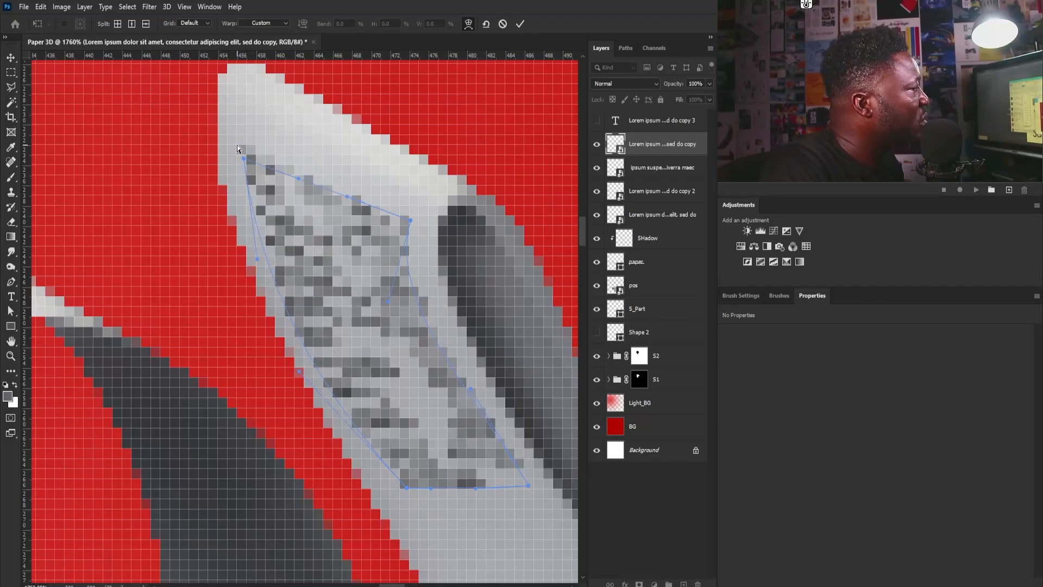
pyautogui.hotkey('ctrl', 'z')
pyautogui.moveTo(323, 214); pyautogui.dragTo(245, 238)
pyautogui.press('Return')
# Make the hidden Lorem ipsum text layer visible and duplicate it.
pyautogui.moveTo(392, 223); pyautogui.dragTo(429, 263)
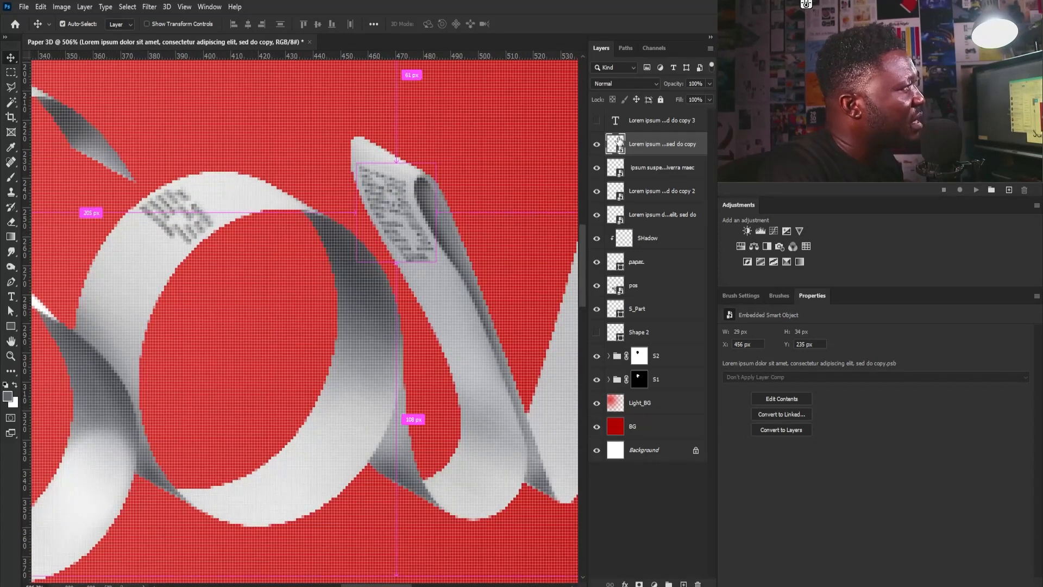
pyautogui.click(583, 119)
pyautogui.moveTo(470, 191); pyautogui.dragTo(433, 203)
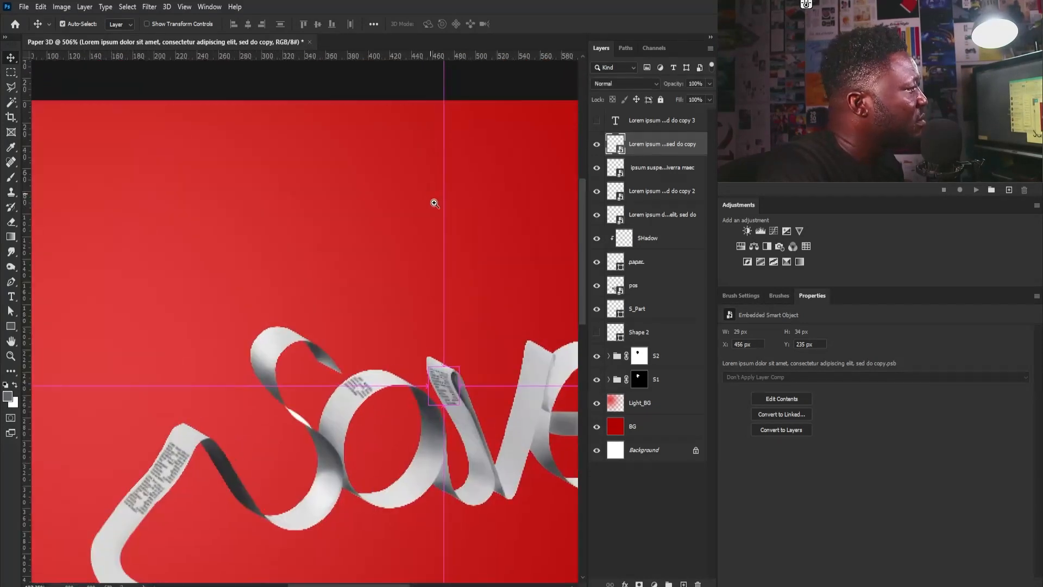
pyautogui.moveTo(447, 400); pyautogui.dragTo(461, 305)
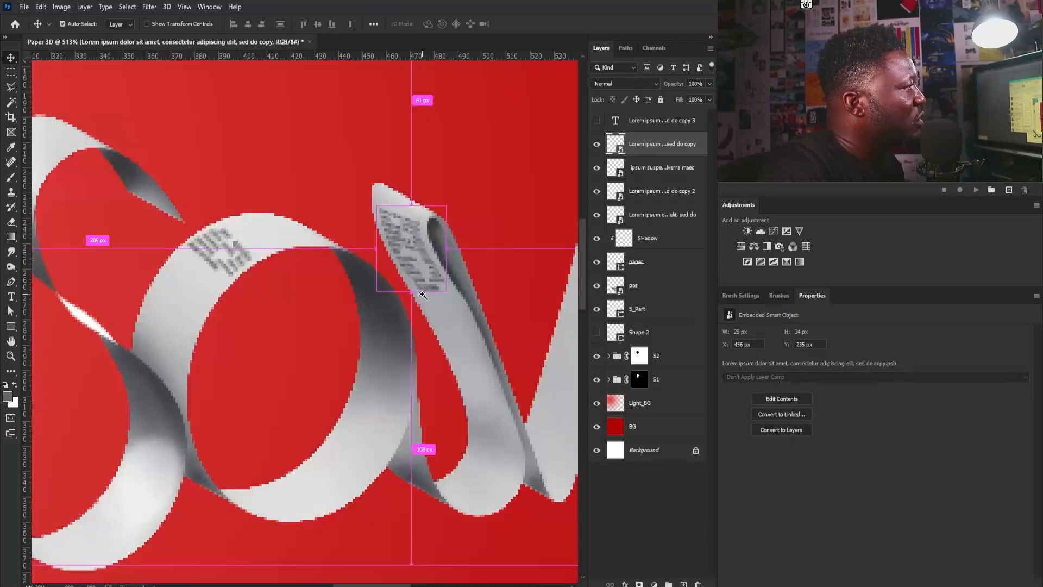
pyautogui.click(597, 144)
pyautogui.click(596, 144)
pyautogui.click(597, 121)
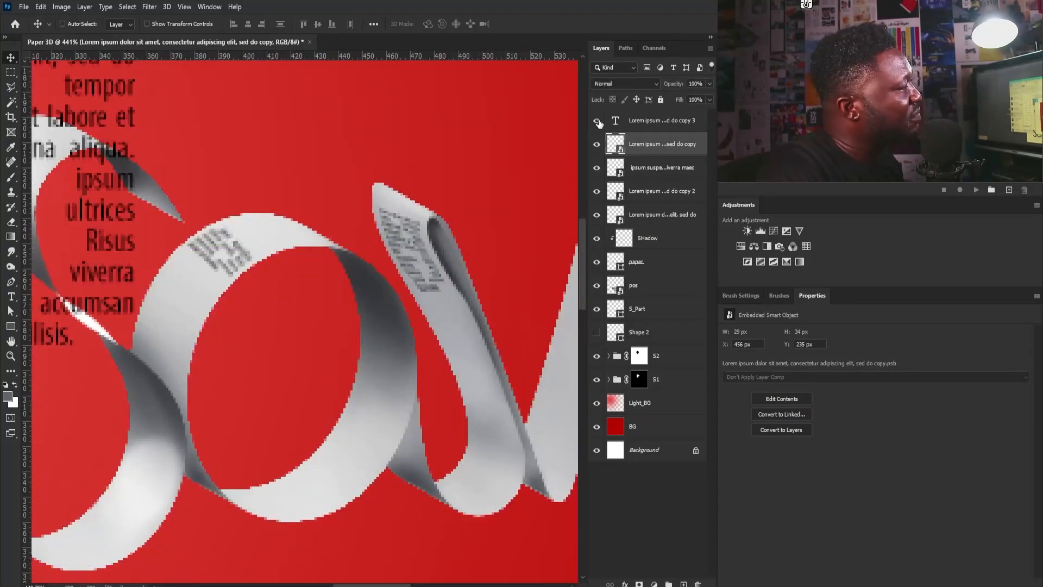
pyautogui.moveTo(211, 213); pyautogui.dragTo(136, 213)
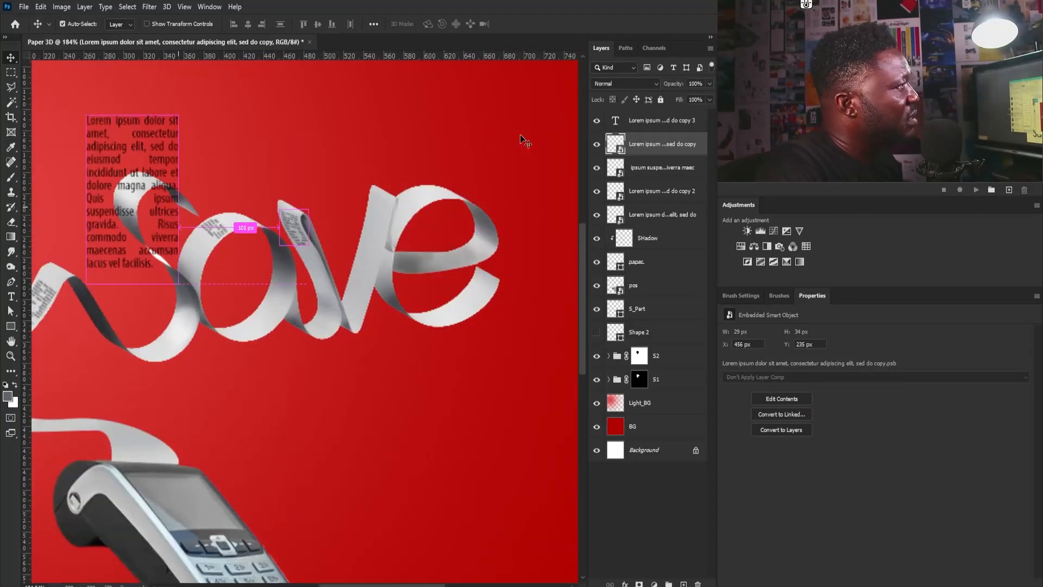
pyautogui.click(648, 120)
pyautogui.hotkey('ctrl', 'j')
# Move the duplicate over the "v", shrink it and convert it to a smart object.
pyautogui.moveTo(161, 150); pyautogui.dragTo(374, 198)
pyautogui.hotkey('ctrl', 't')
pyautogui.moveTo(422, 146); pyautogui.dragTo(367, 301)
pyautogui.press('Return')
pyautogui.rightClick(647, 124)
pyautogui.click(698, 213)
# Scale the new smart object to about 54% and rotate it about -23° below the first text block on the "v".
pyautogui.hotkey('ctrl', 't')
pyautogui.moveTo(360, 264); pyautogui.dragTo(335, 301)
pyautogui.moveTo(323, 360); pyautogui.dragTo(338, 364)
pyautogui.moveTo(360, 401); pyautogui.dragTo(388, 388)
# Skew the second text block to line up with the ribbon edges, close the gap to the first block, and apply the transform.
pyautogui.rightClick(331, 368)
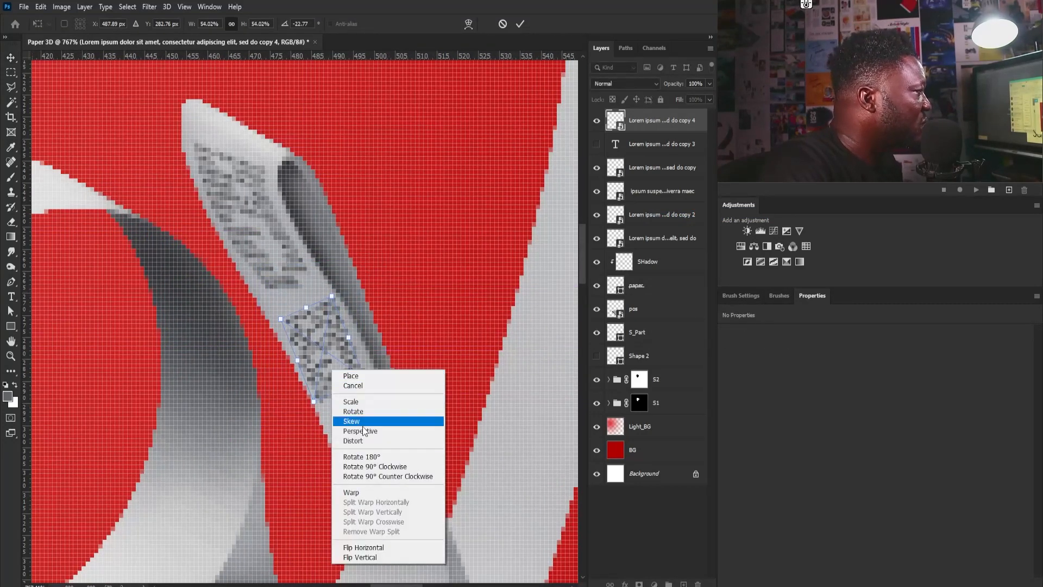
pyautogui.click(358, 422)
pyautogui.moveTo(281, 323); pyautogui.dragTo(270, 302)
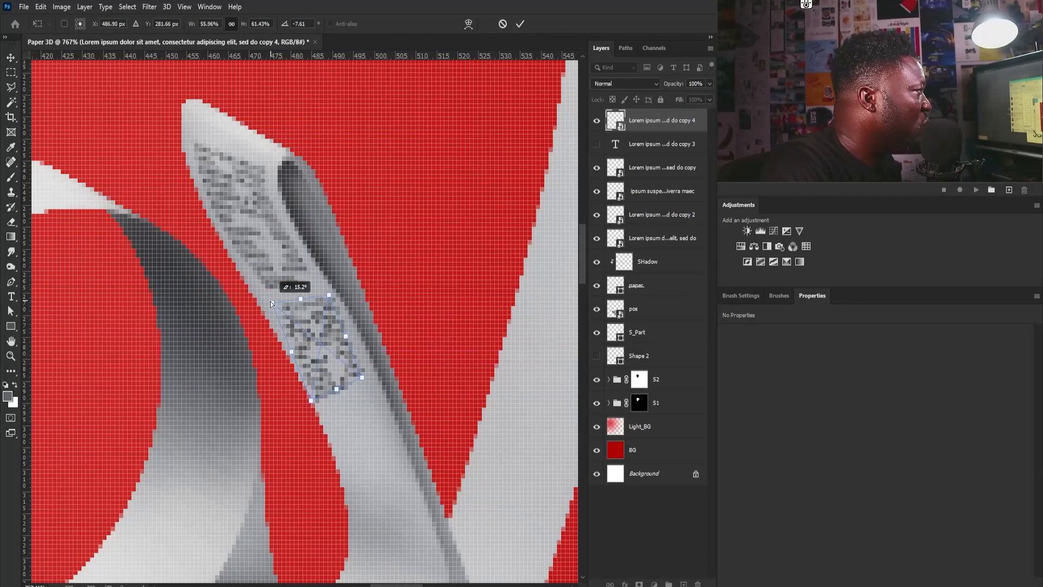
pyautogui.moveTo(311, 400); pyautogui.dragTo(370, 377)
pyautogui.moveTo(323, 339); pyautogui.dragTo(311, 320)
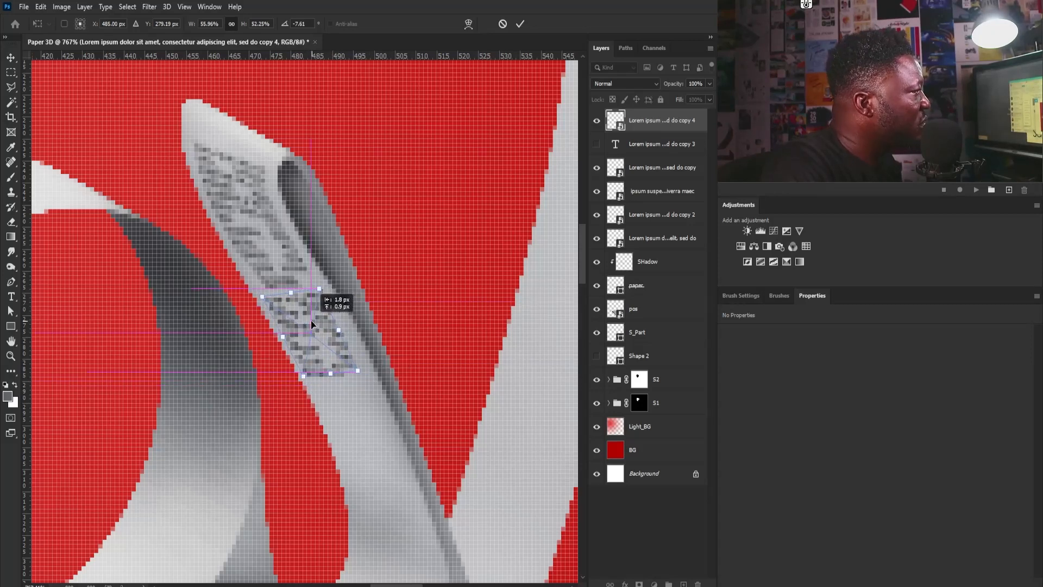
pyautogui.press('Return')
# Move the original Lorem ipsum text block above the "e" and lengthen its text box.
pyautogui.moveTo(432, 213); pyautogui.dragTo(373, 217)
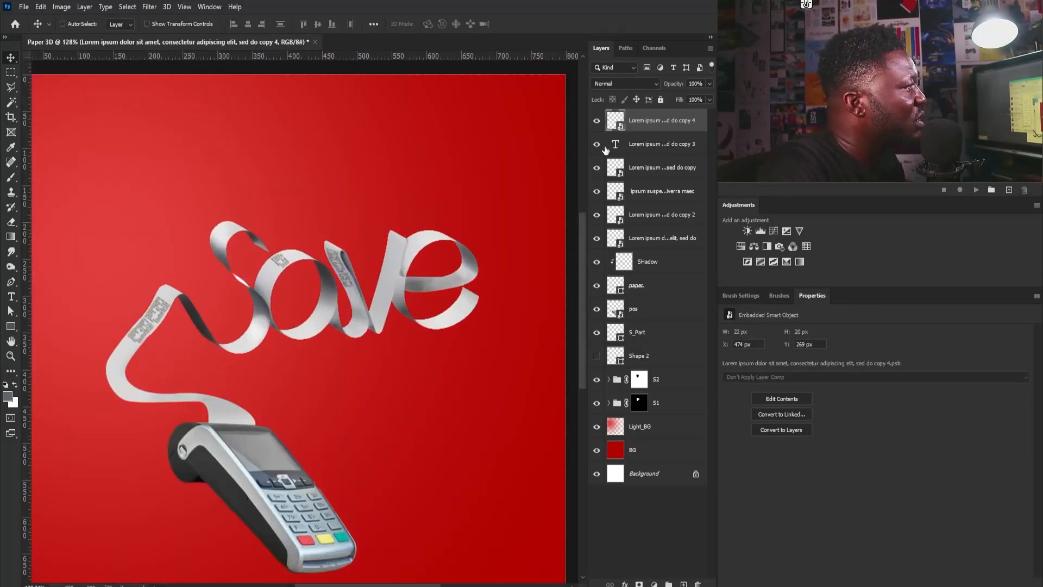
pyautogui.moveTo(232, 207); pyautogui.dragTo(438, 152)
pyautogui.press('t')
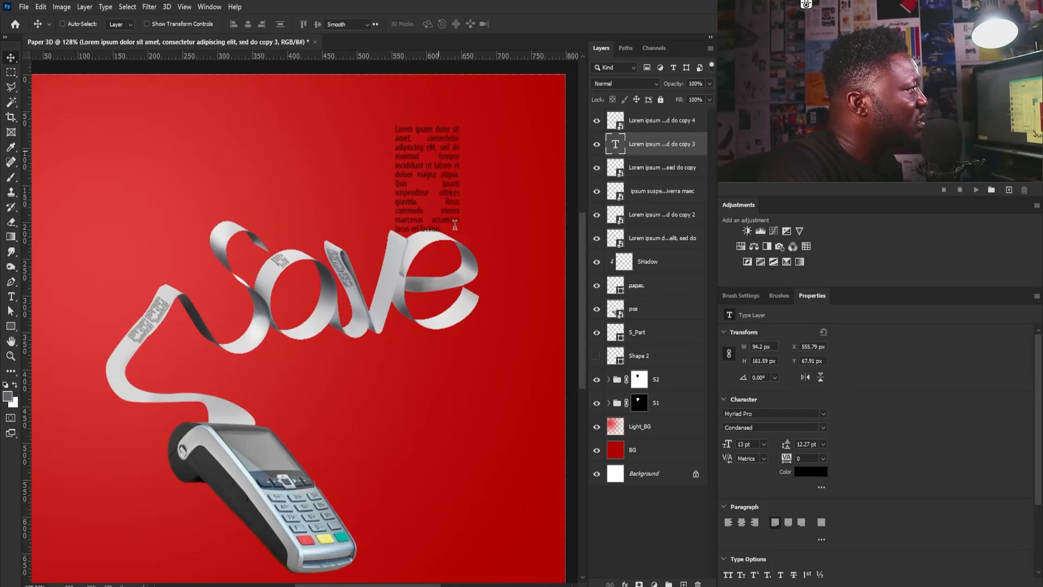
pyautogui.moveTo(427, 273); pyautogui.dragTo(427, 282)
# Copy the text's closing passage from "Quis" to "facilisis." and paste it at the end of the paragraph.
pyautogui.moveTo(444, 230); pyautogui.dragTo(386, 180)
pyautogui.hotkey('ctrl', 'c')
pyautogui.click(448, 230)
pyautogui.hotkey('ctrl', 'v')
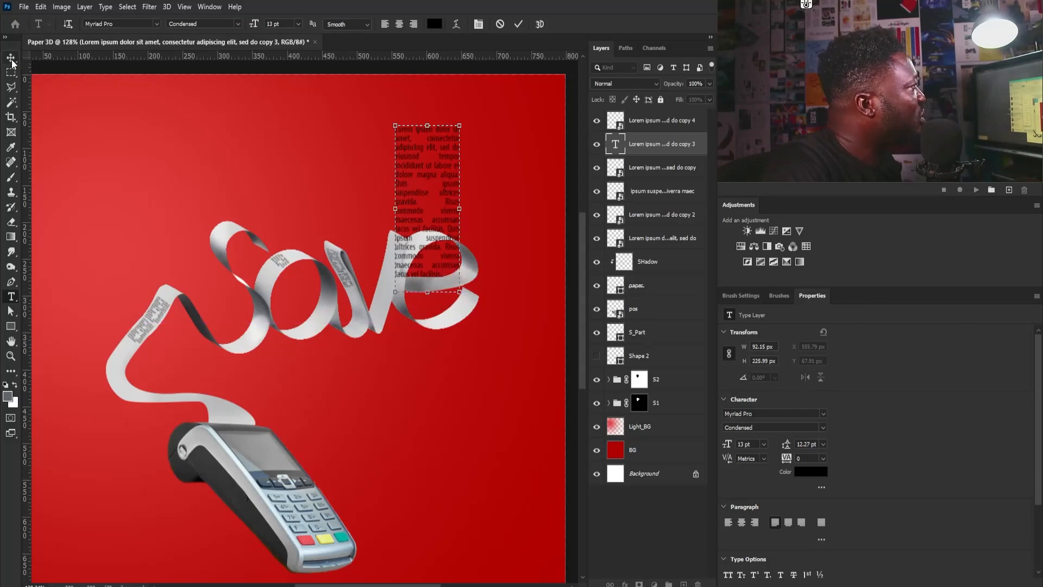
# Move the lengthened text over the "v", convert it to a smart object and scale it to about 49%.
pyautogui.moveTo(423, 164); pyautogui.dragTo(397, 212)
pyautogui.rightClick(657, 144)
pyautogui.click(701, 214)
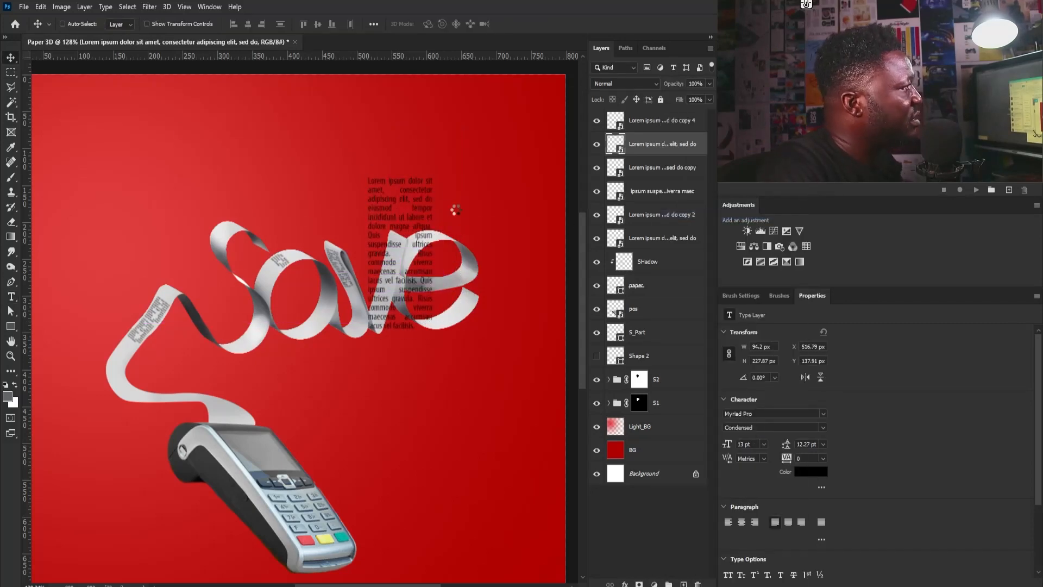
pyautogui.hotkey('ctrl', 't')
pyautogui.moveTo(436, 175); pyautogui.dragTo(415, 213)
pyautogui.scroll(5, 402, 249)
pyautogui.moveTo(402, 256); pyautogui.dragTo(389, 321)
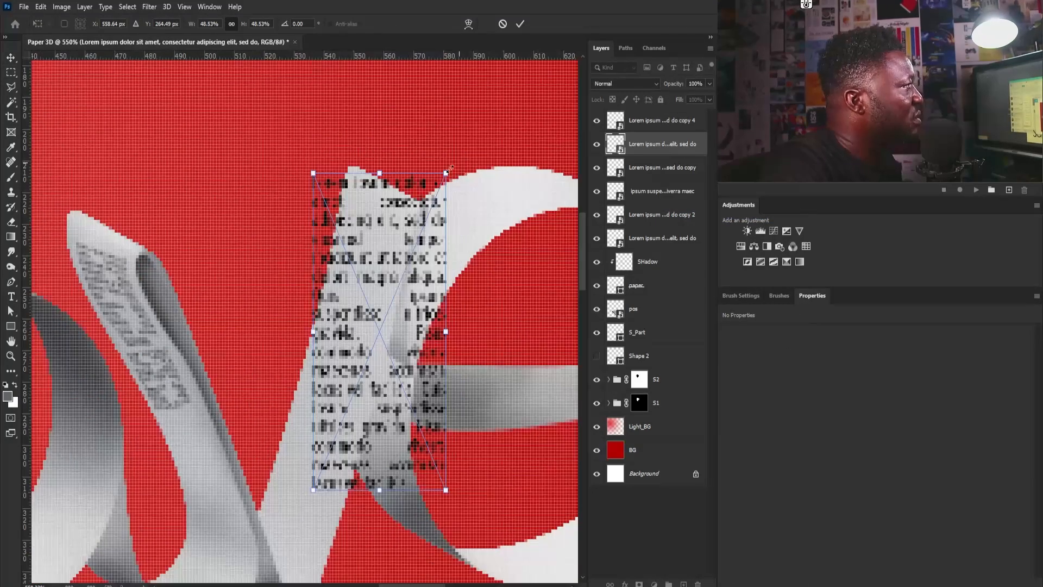
# Shrink the text block to about 23% and rotate it about 14° to fit the right stroke of the "v".
pyautogui.moveTo(445, 170); pyautogui.dragTo(419, 236)
pyautogui.moveTo(384, 305); pyautogui.dragTo(380, 256)
pyautogui.moveTo(438, 382); pyautogui.dragTo(411, 395)
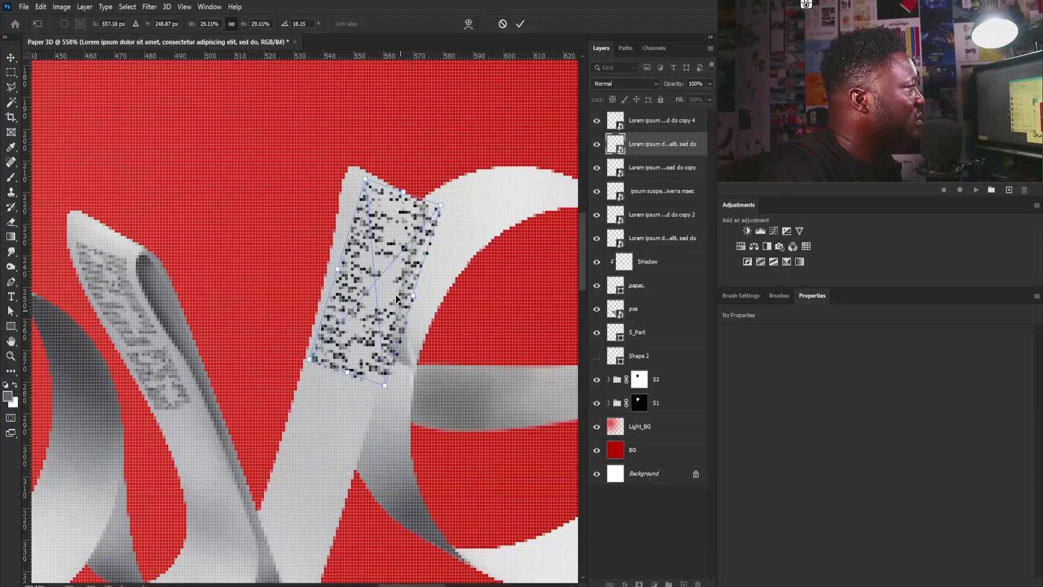
pyautogui.moveTo(393, 262); pyautogui.dragTo(381, 285)
pyautogui.moveTo(436, 238); pyautogui.dragTo(409, 213)
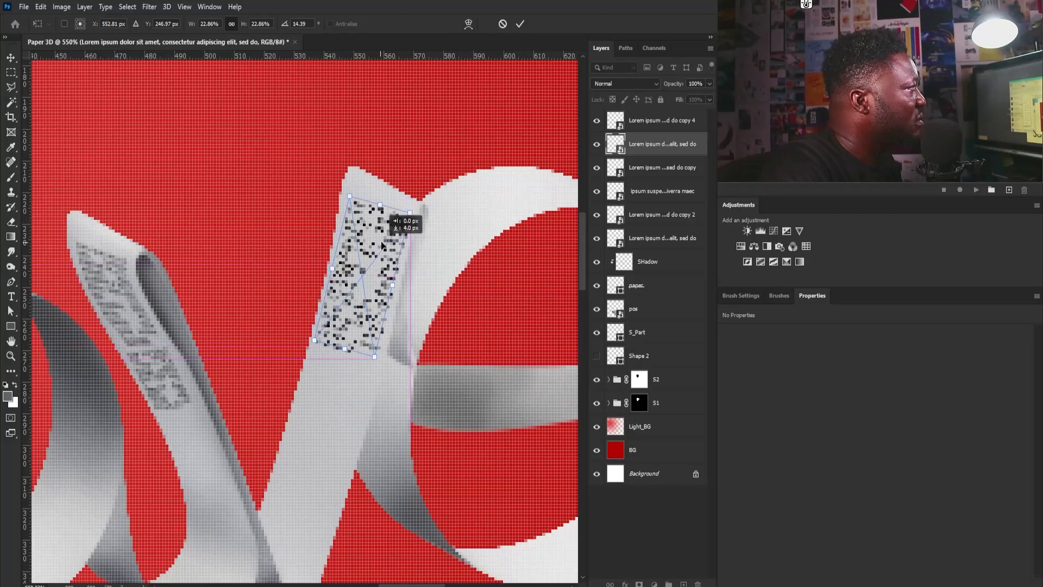
# Skew the block's upper and lower edges parallel to the ribbon's slanted end, fine-tune its rotation to about 28°, and apply the transform.
pyautogui.rightClick(382, 244)
pyautogui.click(415, 299)
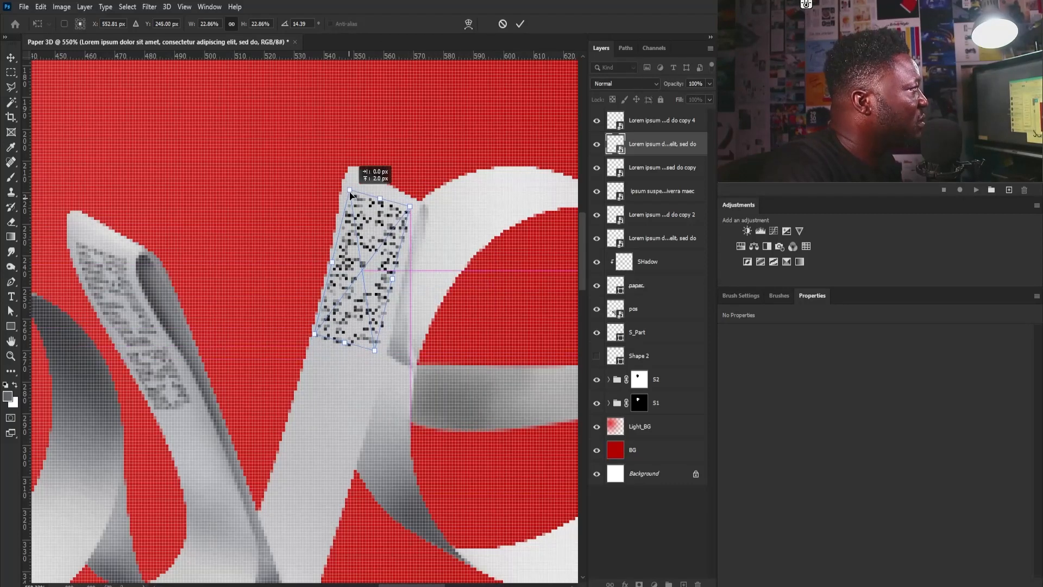
pyautogui.scroll(5, 352, 203)
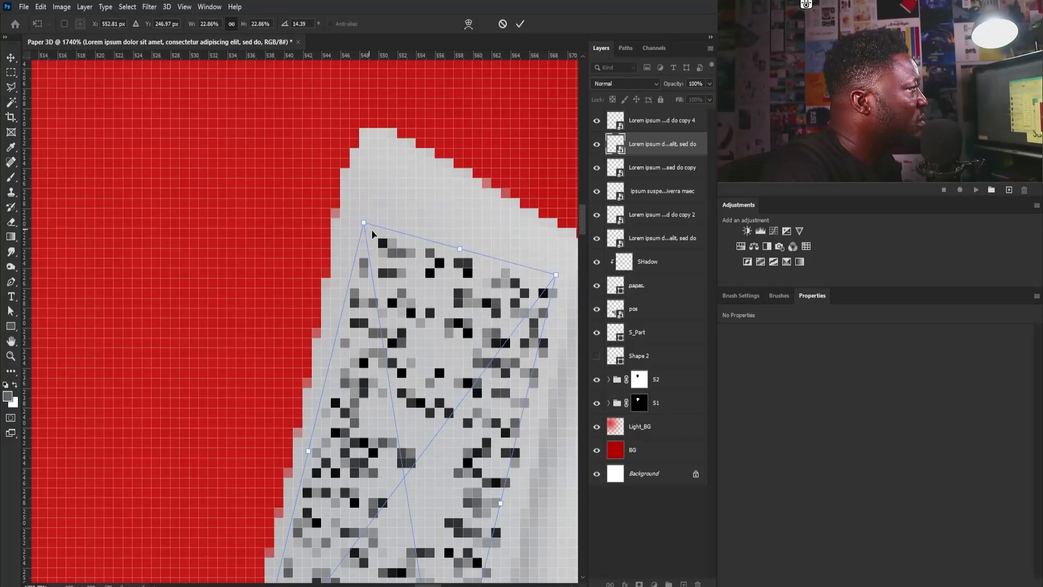
pyautogui.rightClick(394, 269)
pyautogui.click(416, 323)
pyautogui.moveTo(364, 223); pyautogui.dragTo(370, 179)
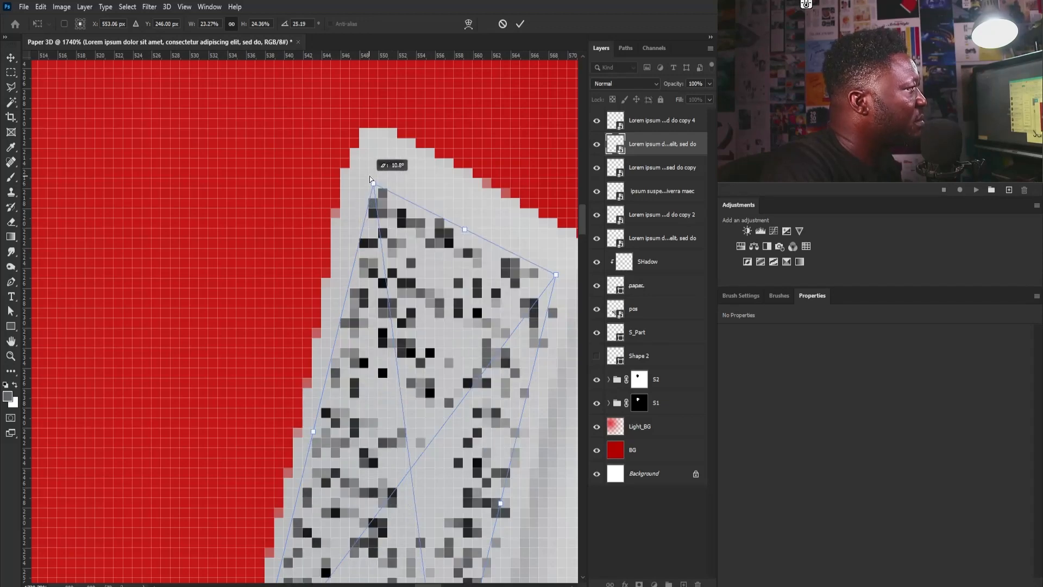
pyautogui.scroll(-6, 370, 179)
pyautogui.moveTo(439, 332); pyautogui.dragTo(437, 349)
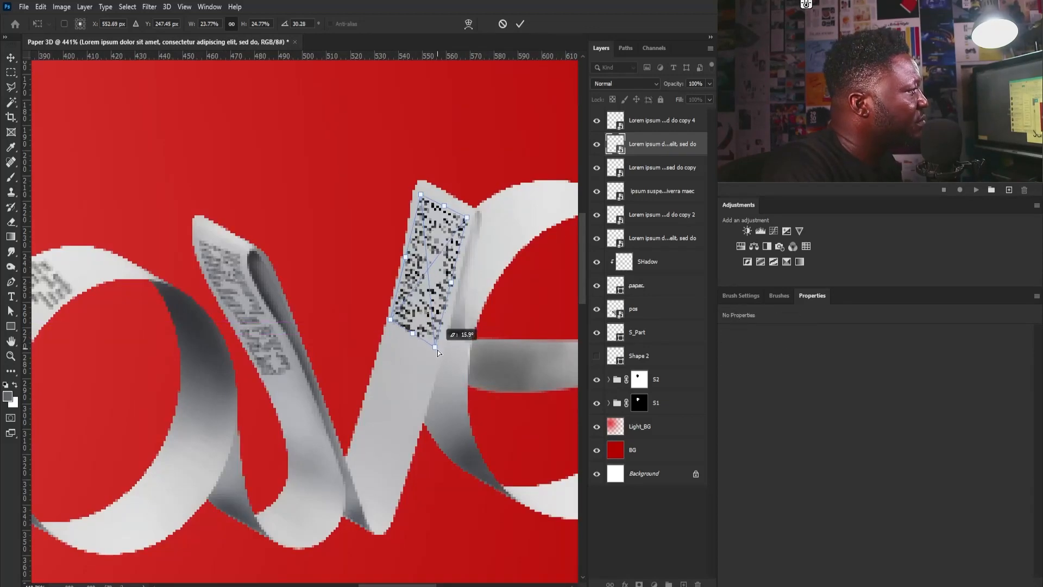
pyautogui.rightClick(462, 227)
pyautogui.click(490, 271)
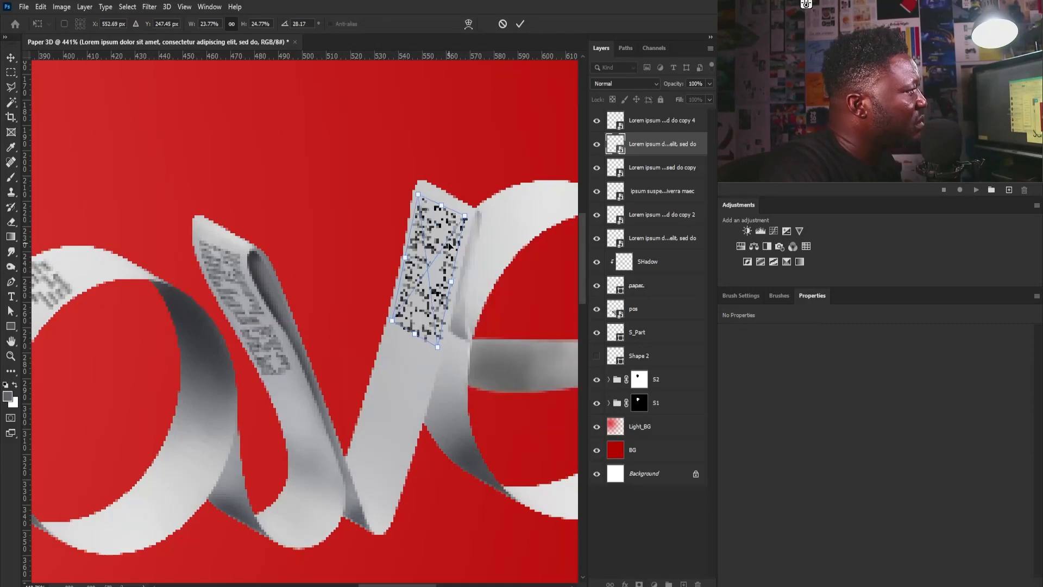
pyautogui.press('Return')
# Duplicate the text on the "v"'s right stroke, place the copy on the stroke's lower part and widen it to about 34 px.
pyautogui.moveTo(637, 144); pyautogui.dragTo(683, 584)
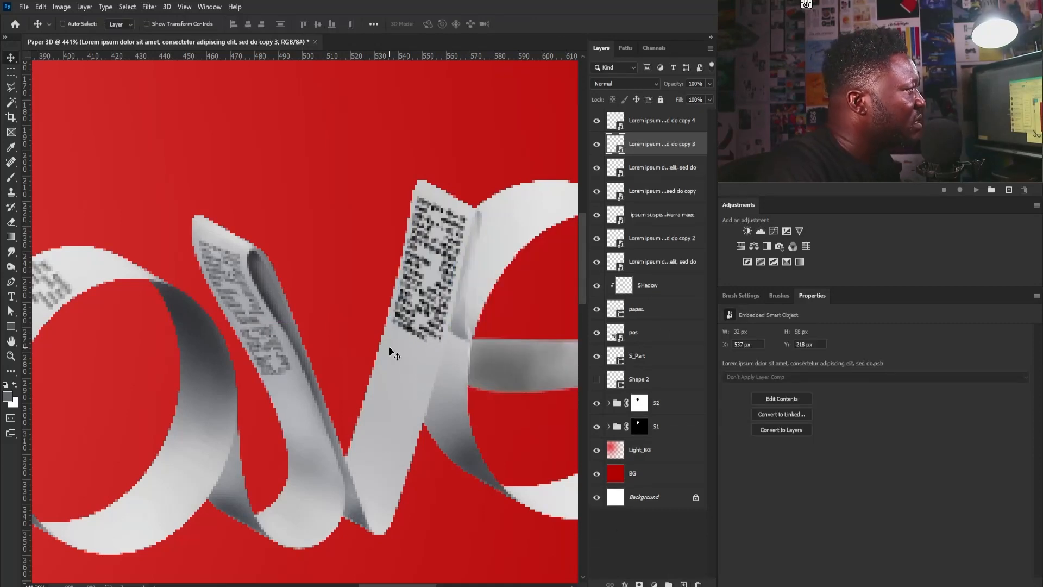
pyautogui.moveTo(451, 239); pyautogui.dragTo(407, 392)
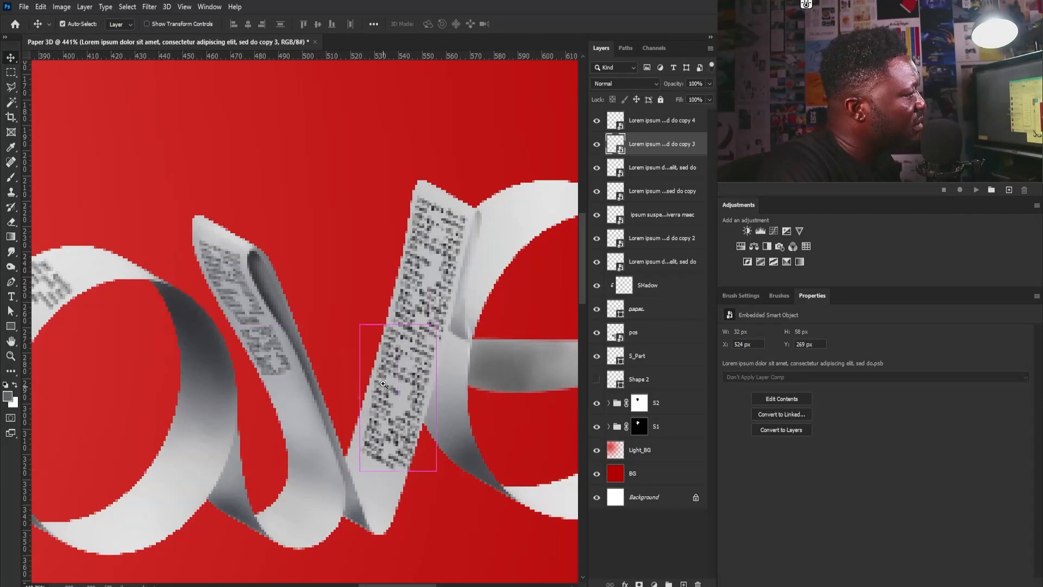
pyautogui.scroll(2, 397, 380)
pyautogui.hotkey('ctrl', 't')
pyautogui.moveTo(465, 329)
pyautogui.mouseDown()
pyautogui.moveTo(421, 367)
pyautogui.moveTo(461, 346)
pyautogui.mouseUp()
pyautogui.press('Return')
pyautogui.hotkey('ctrl', '0')
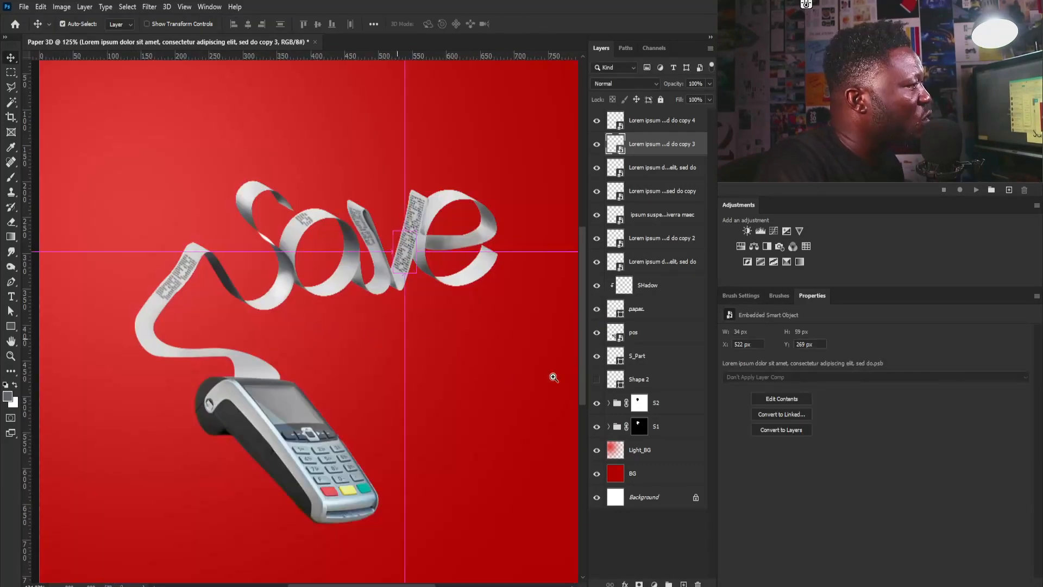
# Create a new layer directly above the S_Part layer and name it "Shadow".
pyautogui.click(648, 339)
pyautogui.click(654, 364)
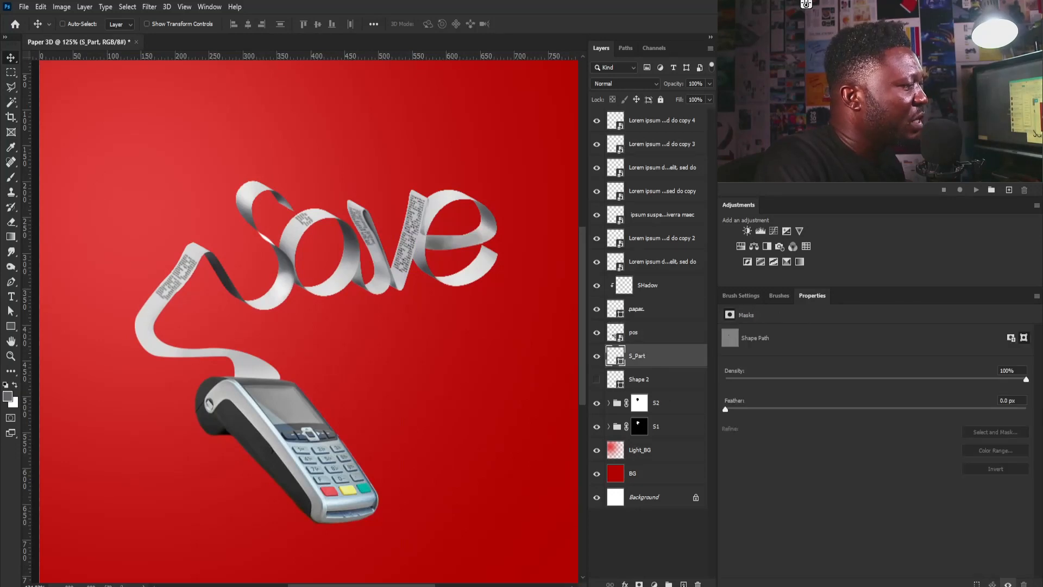
pyautogui.click(684, 584)
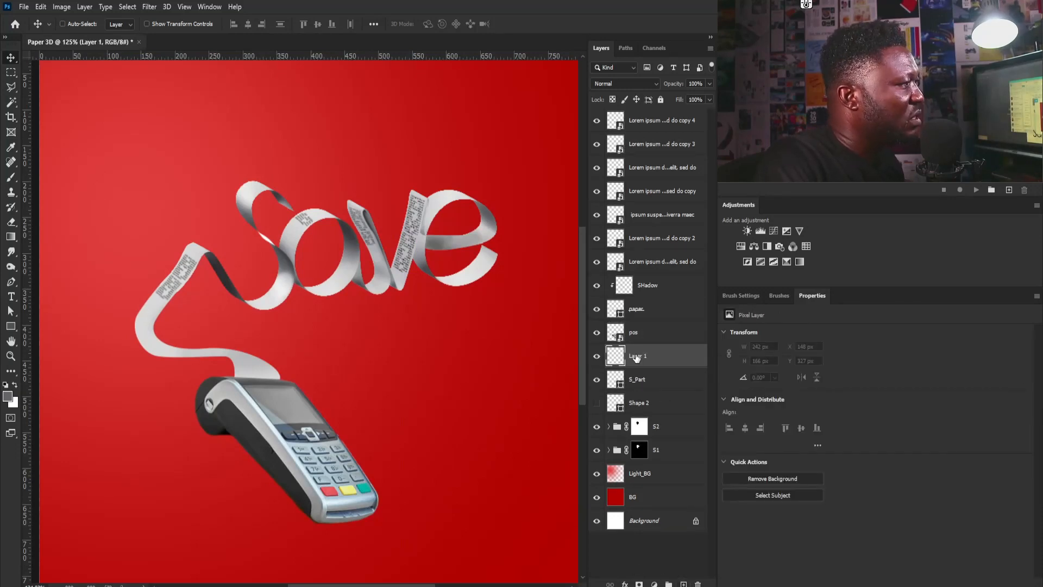
pyautogui.write('Shadow')
pyautogui.press('Return')
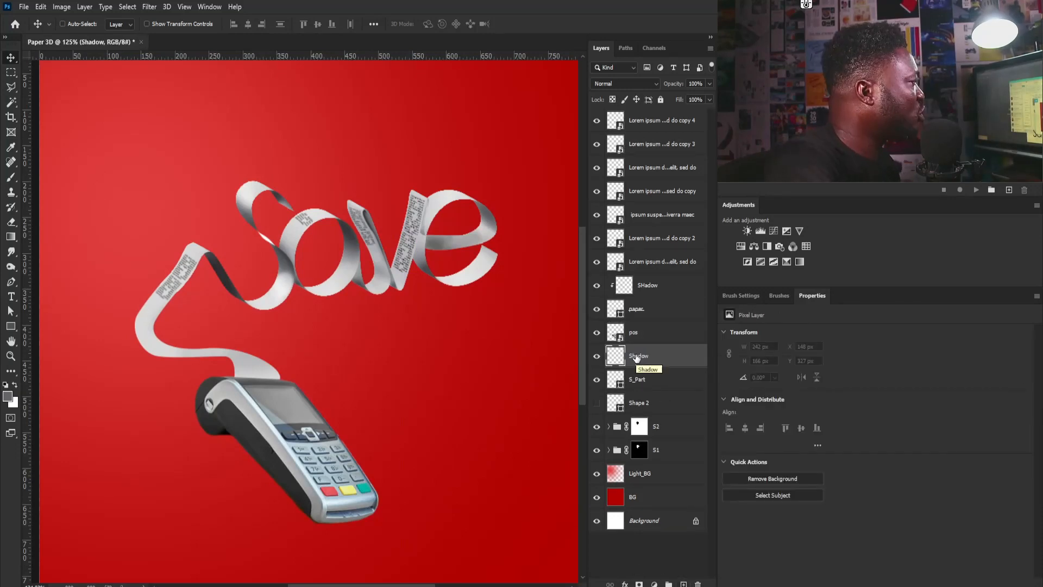
# Paint a soft shadow in black (000000) with 45% brush smoothing behind the card terminal's lower end, extending to its left.
pyautogui.click(8, 400)
pyautogui.write('000000')
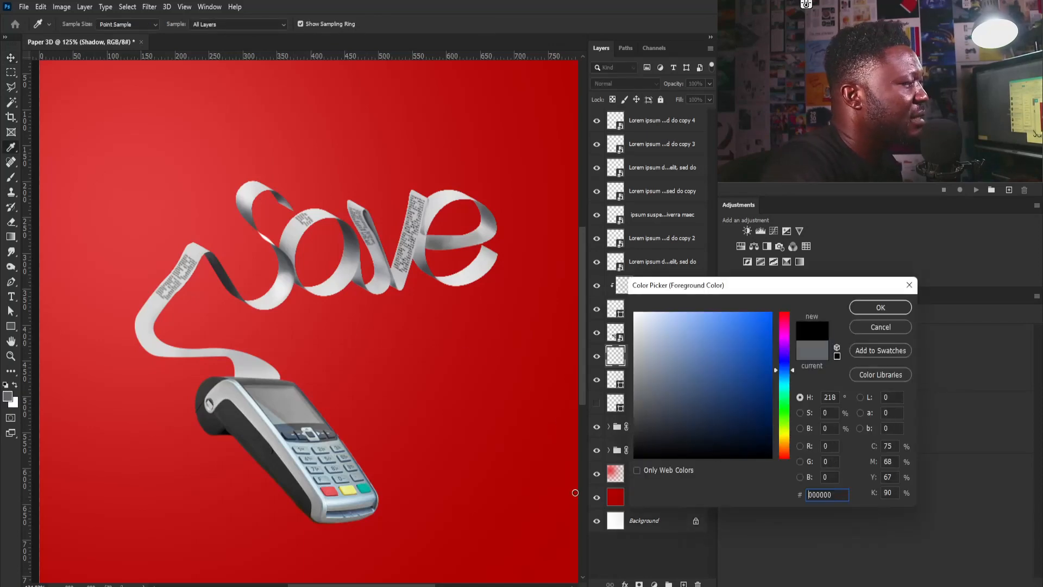
pyautogui.click(885, 313)
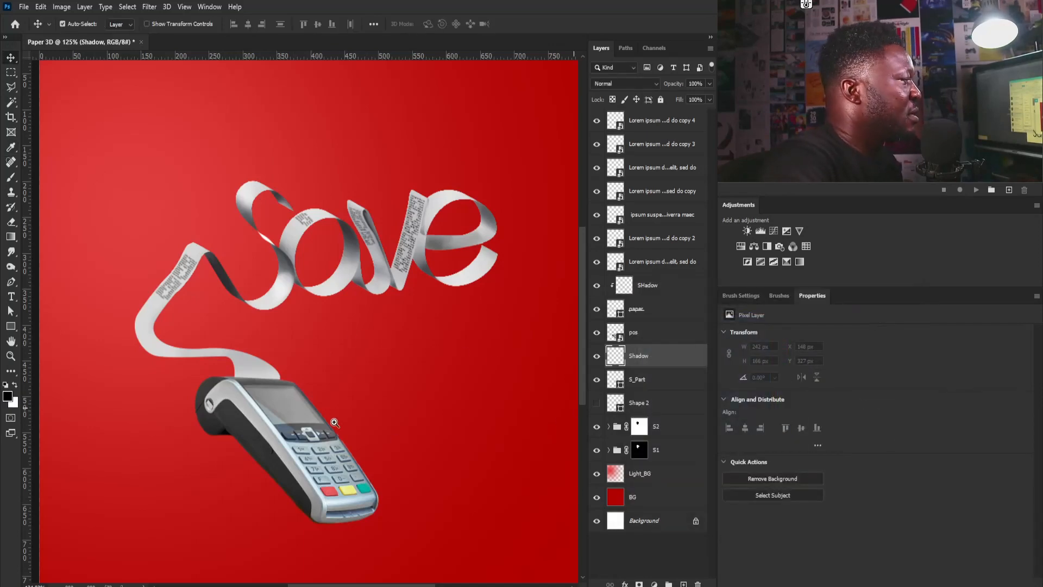
pyautogui.moveTo(334, 422); pyautogui.dragTo(380, 422)
pyautogui.moveTo(307, 487); pyautogui.dragTo(397, 257)
pyautogui.press('b')
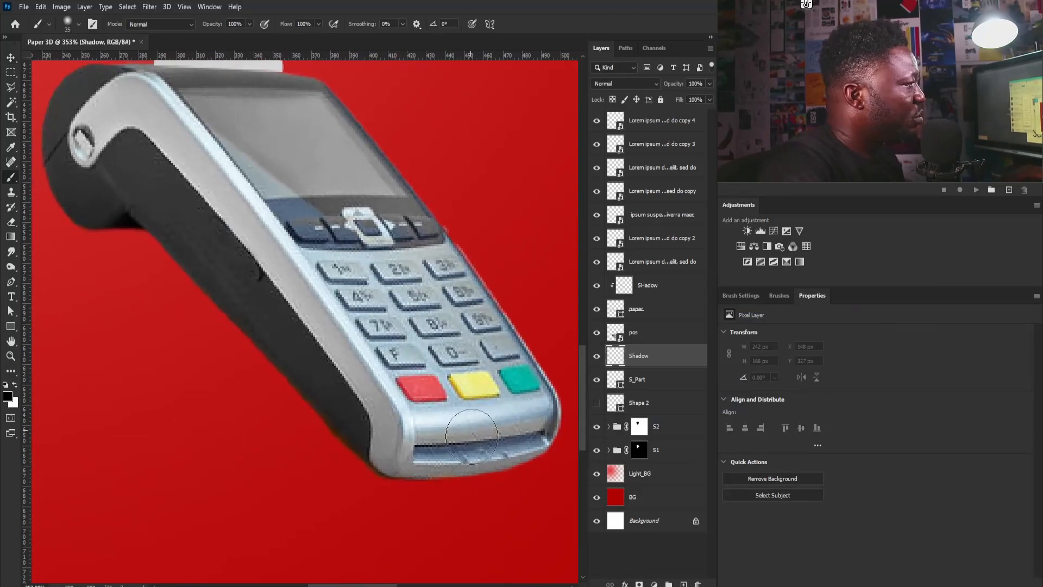
pyautogui.click(528, 438)
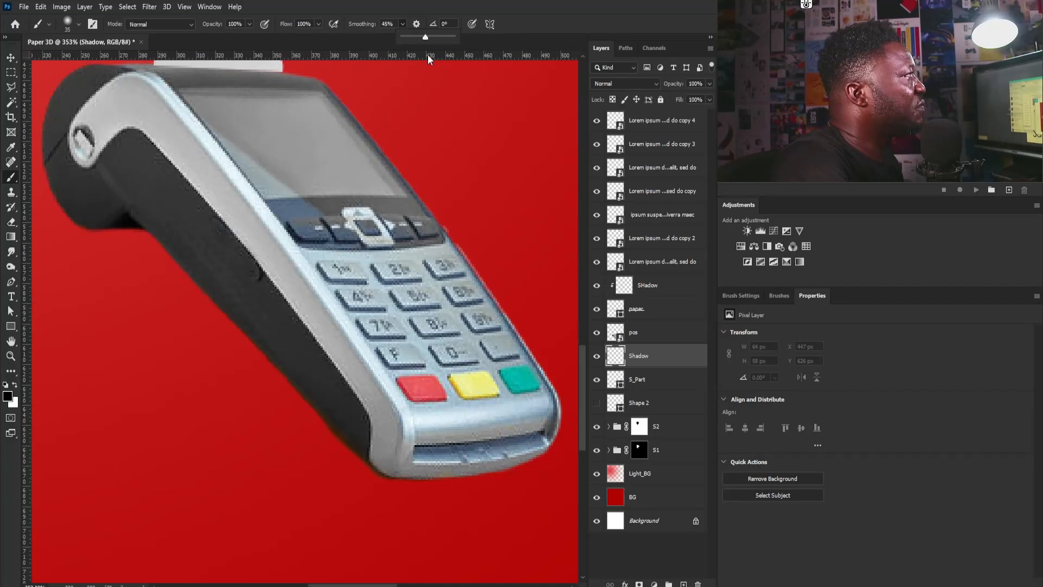
pyautogui.click(499, 439)
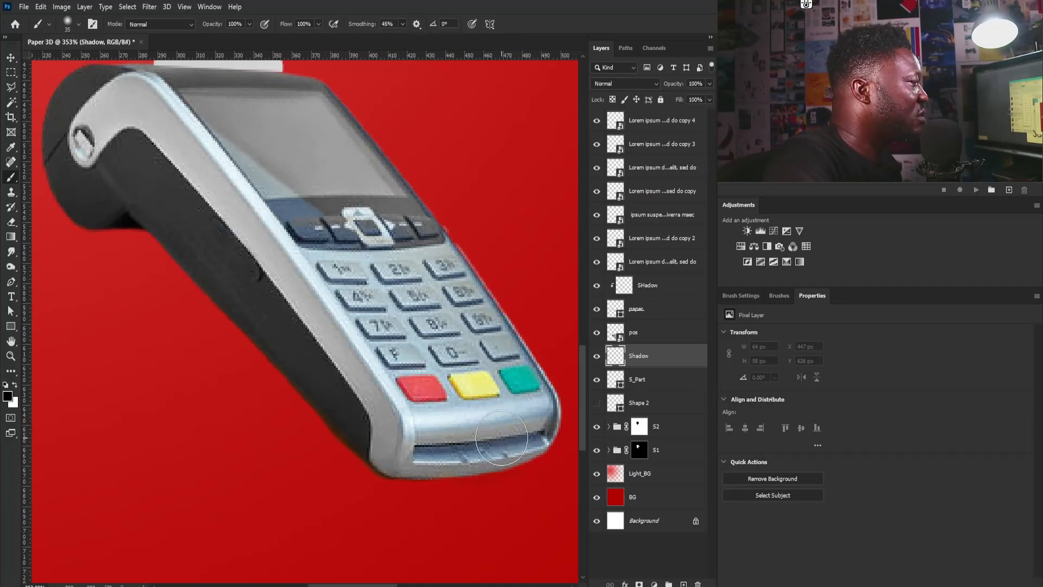
pyautogui.moveTo(501, 437)
pyautogui.mouseDown()
pyautogui.moveTo(336, 448)
pyautogui.moveTo(197, 424)
pyautogui.moveTo(34, 423)
pyautogui.mouseUp()
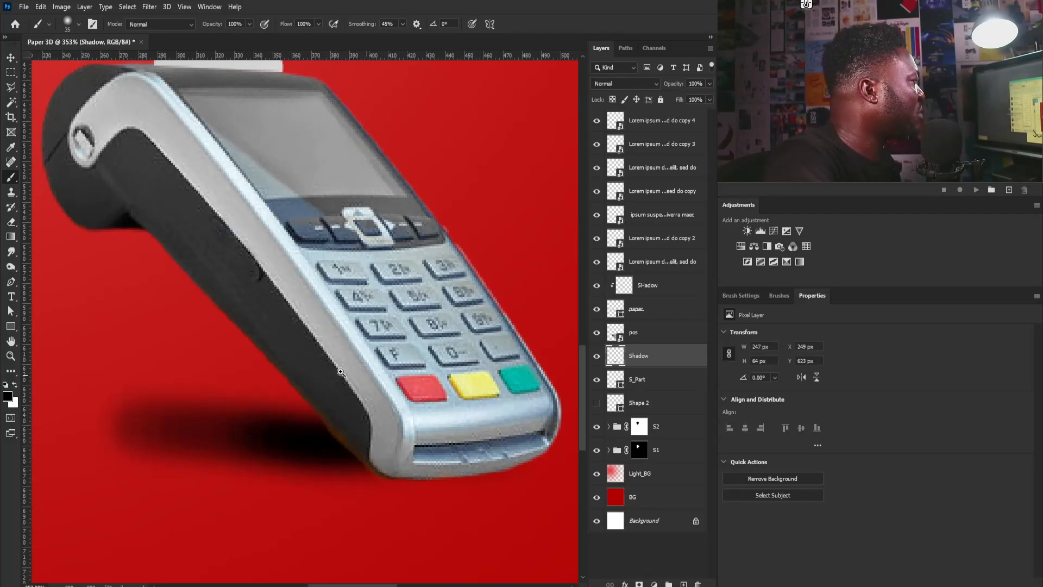
# Flatten the painted shadow to about 86% of its height and fit it against the terminal's base.
pyautogui.moveTo(293, 389); pyautogui.dragTo(320, 390)
pyautogui.hotkey('ctrl', 't')
pyautogui.moveTo(422, 450); pyautogui.dragTo(427, 452)
pyautogui.press('Return')
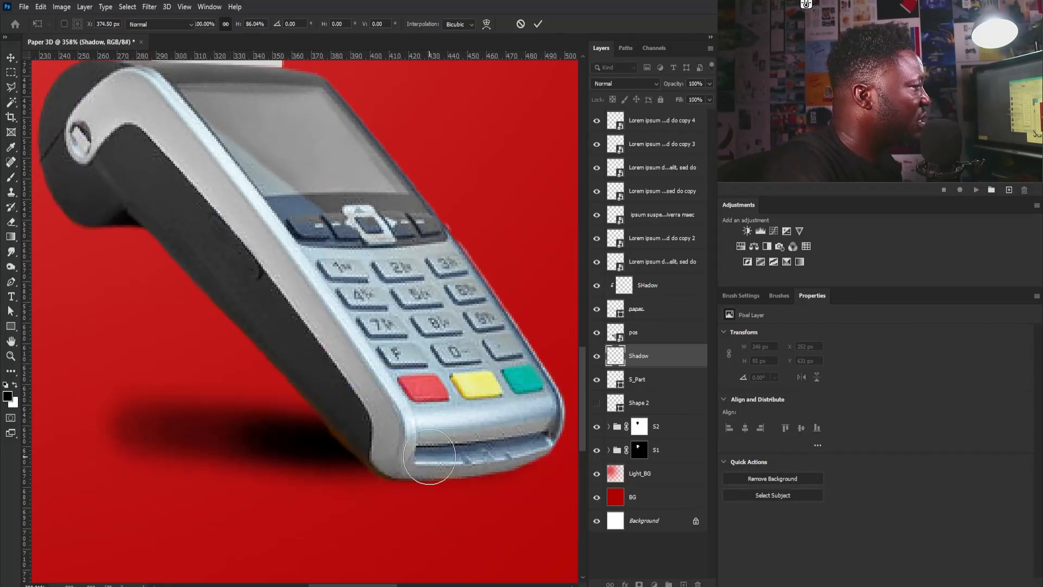
# Erase the shadow's upper edge and far end with a soft 50 px eraser so it tapers away from the terminal.
pyautogui.press('b')
pyautogui.press('e')
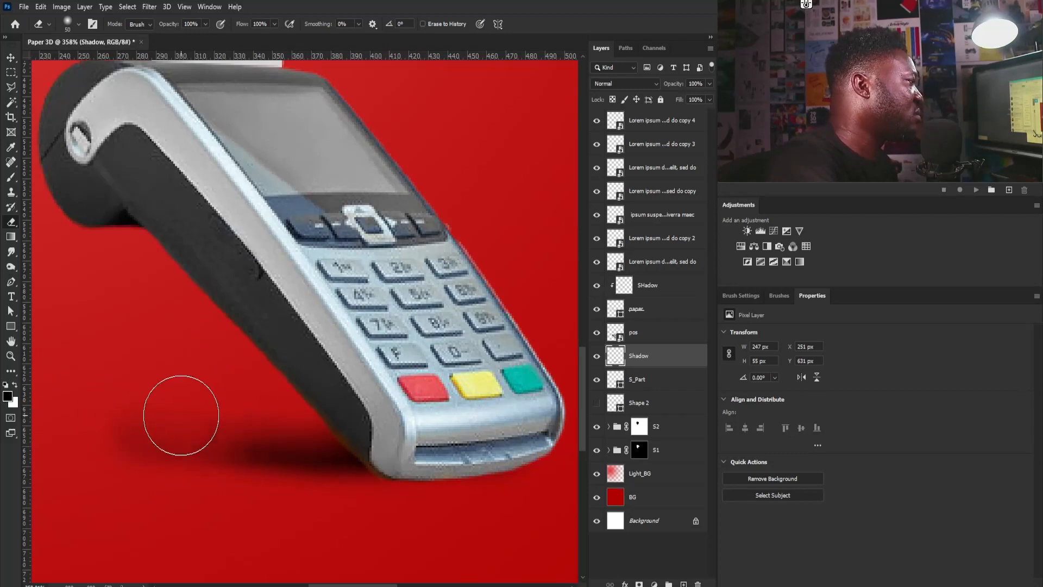
pyautogui.hotkey('ctrl', '0')
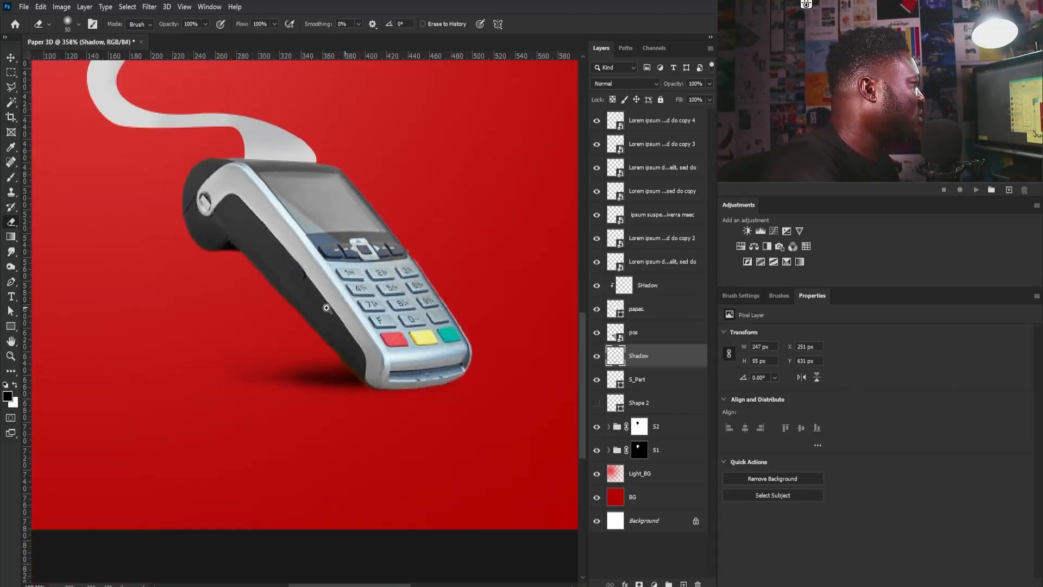
# Move the shadow about 3 px right and 2 px down so it sits tighter under the terminal's base.
pyautogui.press('v')
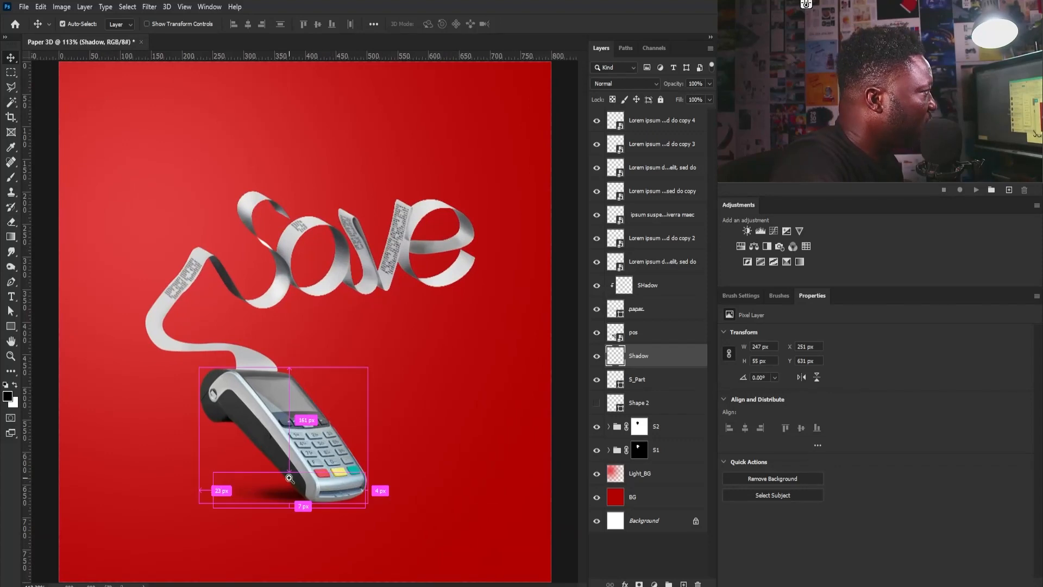
pyautogui.hotkey('ctrl', '+')
pyautogui.moveTo(342, 492); pyautogui.dragTo(345, 481)
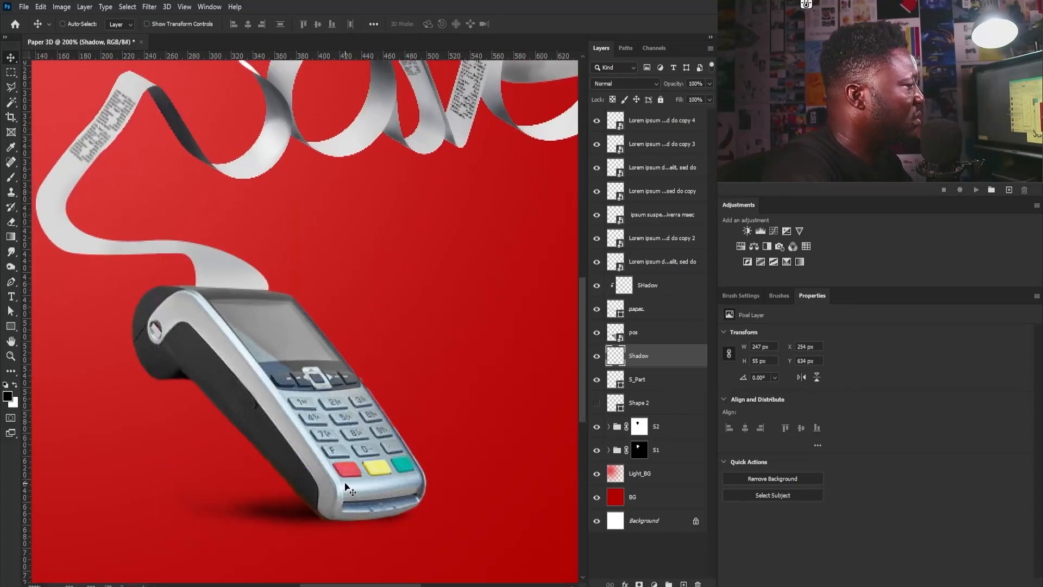
pyautogui.press('e')
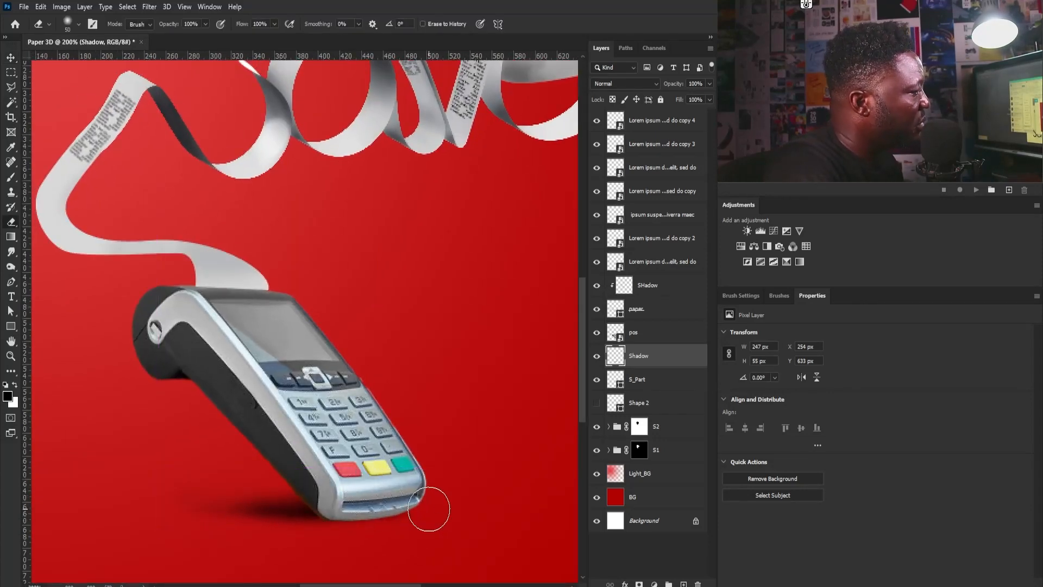
pyautogui.hotkey('ctrl', '0')
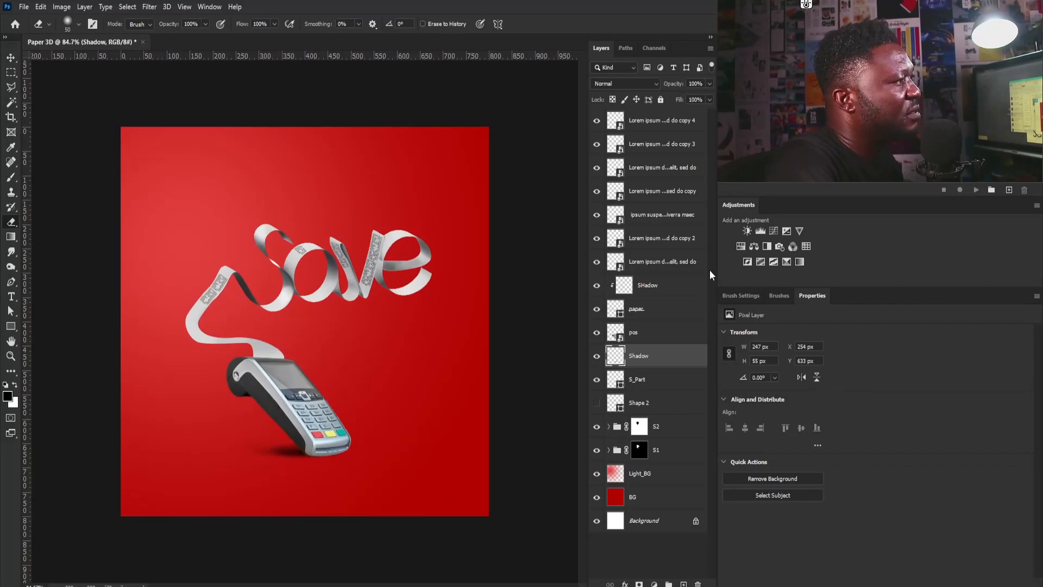
# Move all artwork layers, from the topmost text layer through the S1 group, about 27 px left on the canvas.
pyautogui.click(668, 120)
pyautogui.keyDown('shift'); pyautogui.click(657, 450); pyautogui.keyUp('shift')
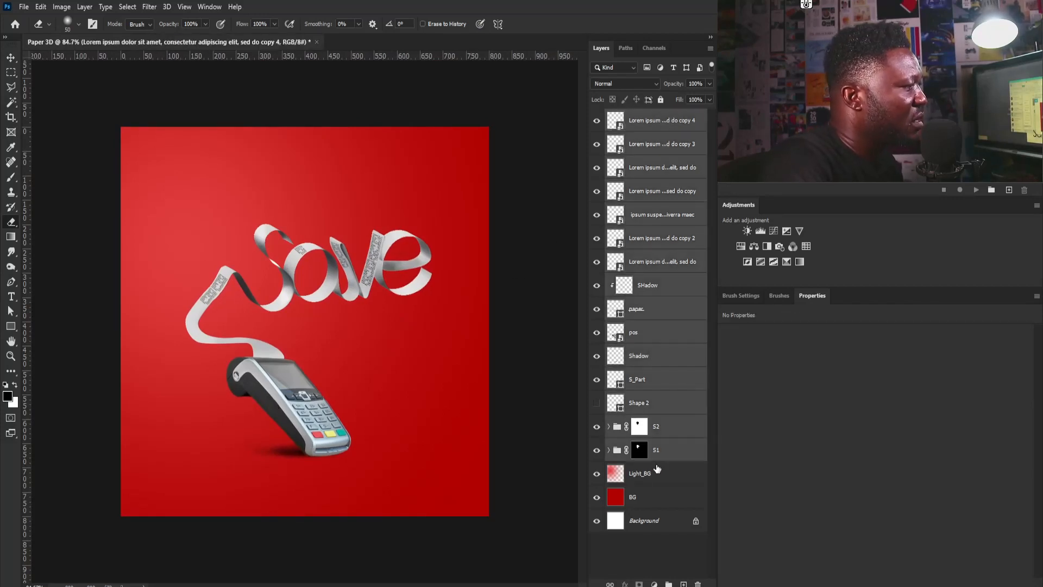
pyautogui.press('v')
pyautogui.moveTo(364, 317)
pyautogui.mouseDown()
pyautogui.moveTo(310, 279)
pyautogui.moveTo(318, 279)
pyautogui.mouseUp()
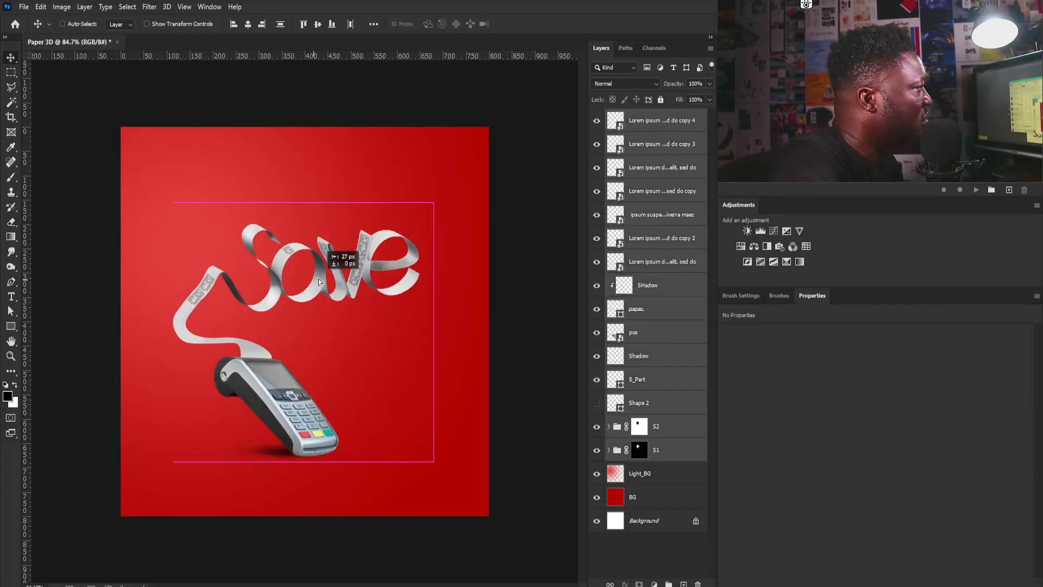
# Add a Curves adjustment above all layers, lowering the highlights from 172 to 162 and the shadows from 61 to 49.
pyautogui.click(658, 126)
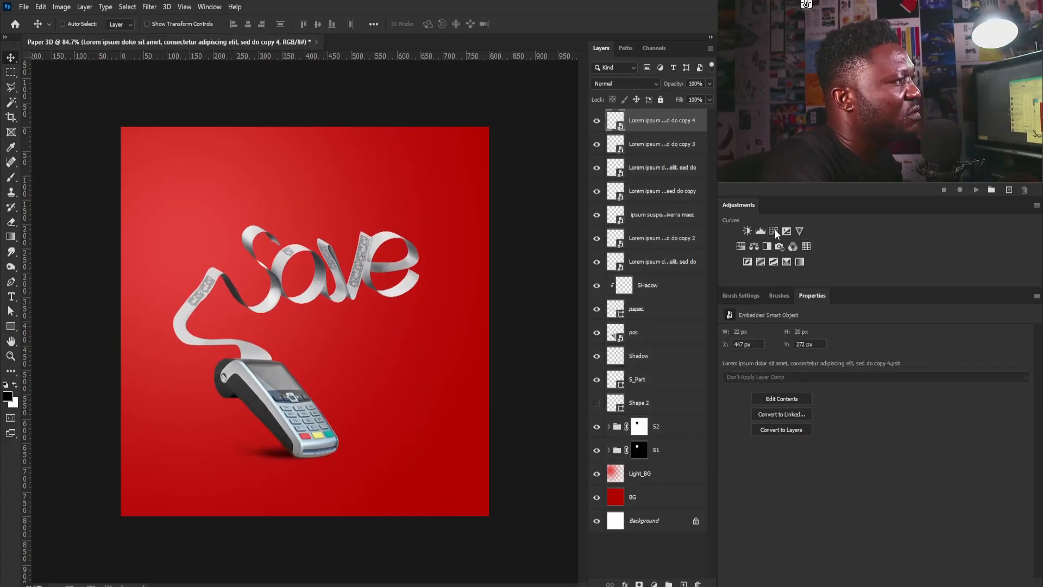
pyautogui.click(774, 231)
pyautogui.moveTo(852, 471); pyautogui.dragTo(852, 481)
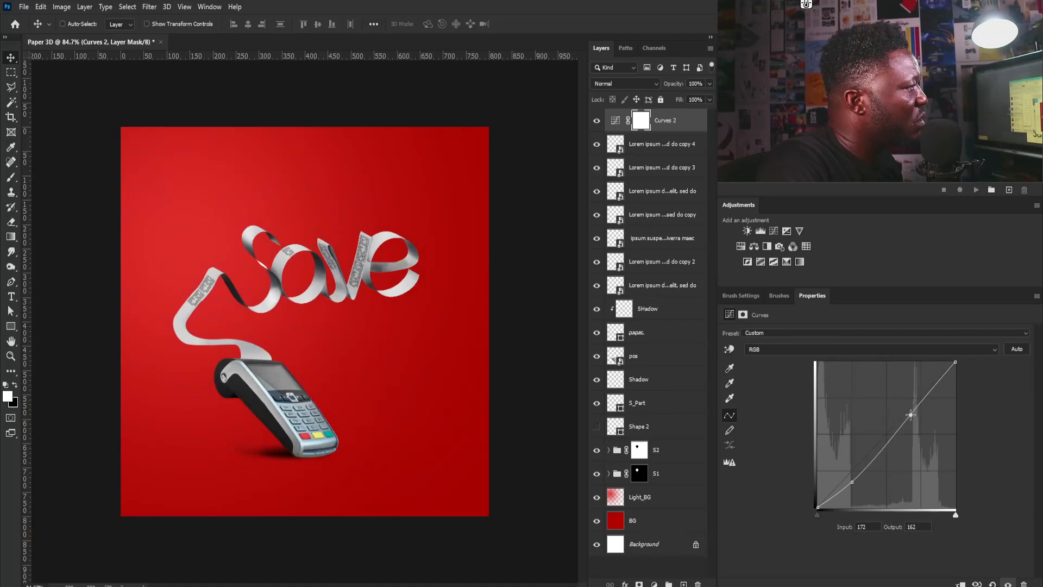
pyautogui.moveTo(851, 483); pyautogui.dragTo(851, 477)
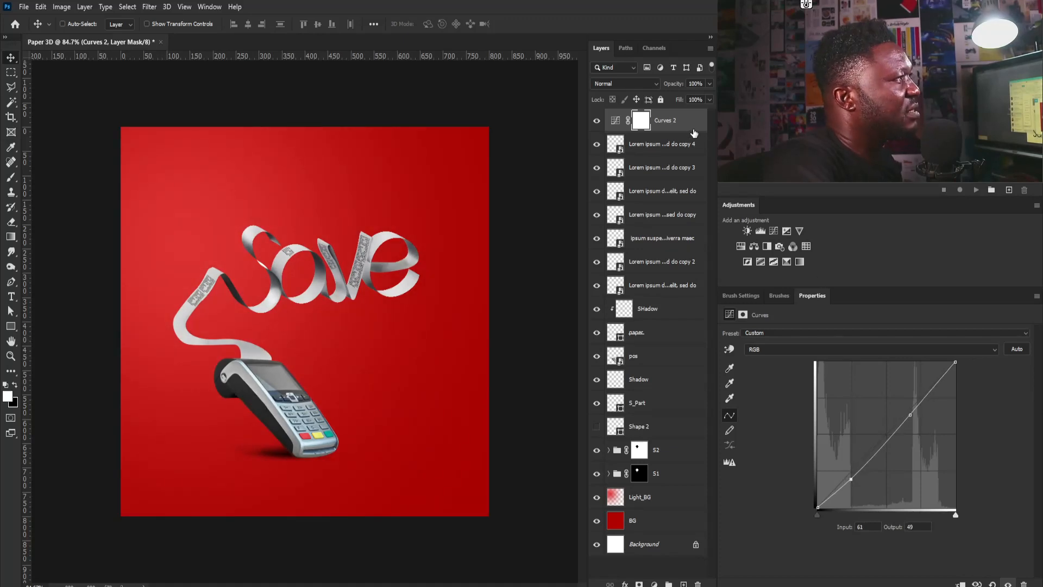
# Add a second Curves adjustment that darkens strongly with input 200 and output 102, and invert its mask.
pyautogui.click(774, 232)
pyautogui.moveTo(896, 424); pyautogui.dragTo(925, 449)
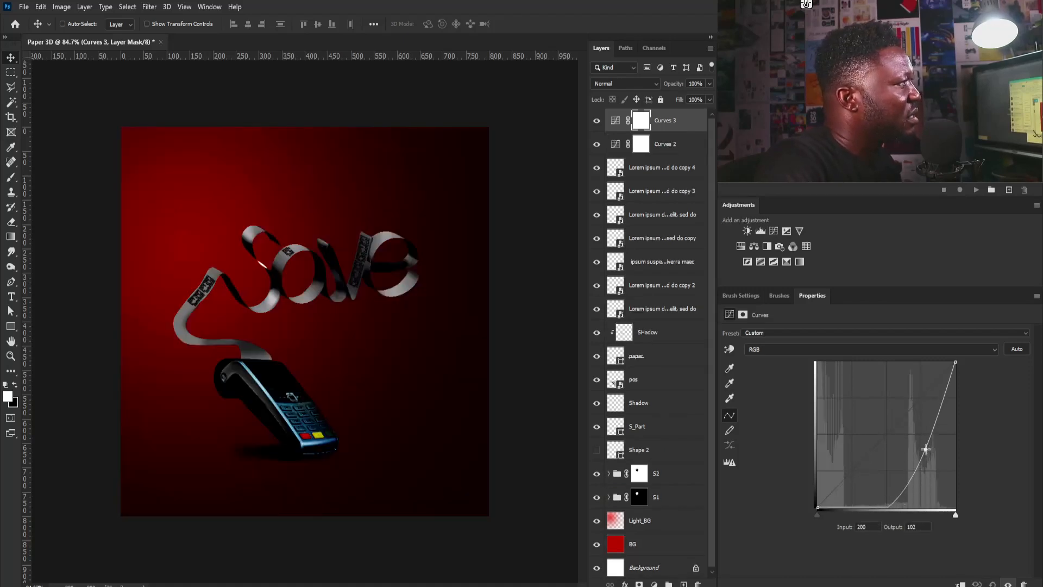
pyautogui.hotkey('ctrl', 'i')
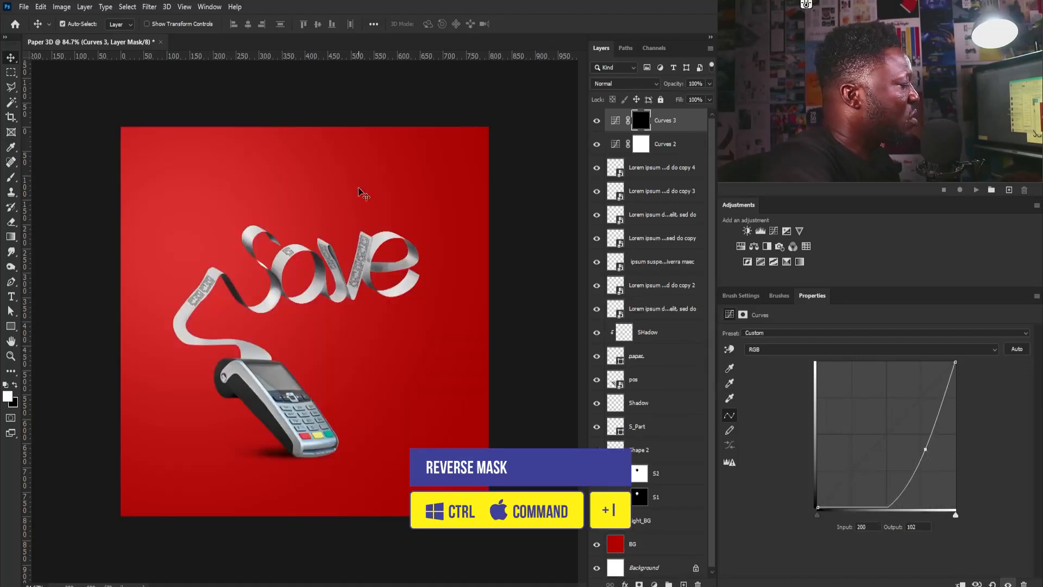
# Paint white on the second Curves mask around the poster's edges with a soft 500 px brush to form a dark vignette.
pyautogui.moveTo(417, 275); pyautogui.dragTo(449, 257)
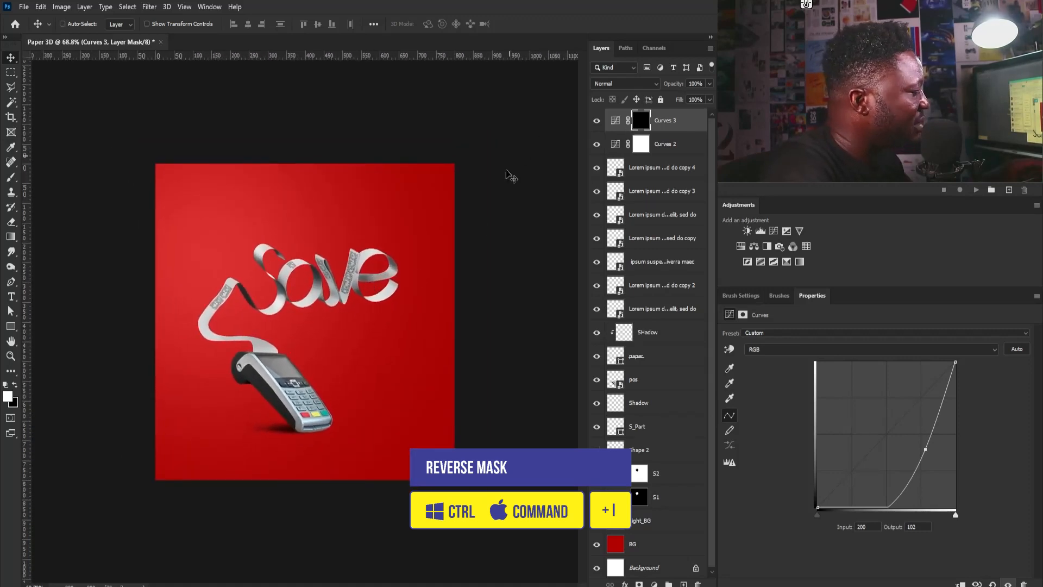
pyautogui.press('b')
pyautogui.press(']')
pyautogui.press(']')
pyautogui.press(']')
pyautogui.press(']')
pyautogui.press(']')
pyautogui.press(']')
pyautogui.press(']')
pyautogui.press(']')
pyautogui.press(']')
pyautogui.press(']')
pyautogui.press(']')
pyautogui.press(']')
pyautogui.press(']')
pyautogui.press(']')
pyautogui.press(']')
pyautogui.press(']')
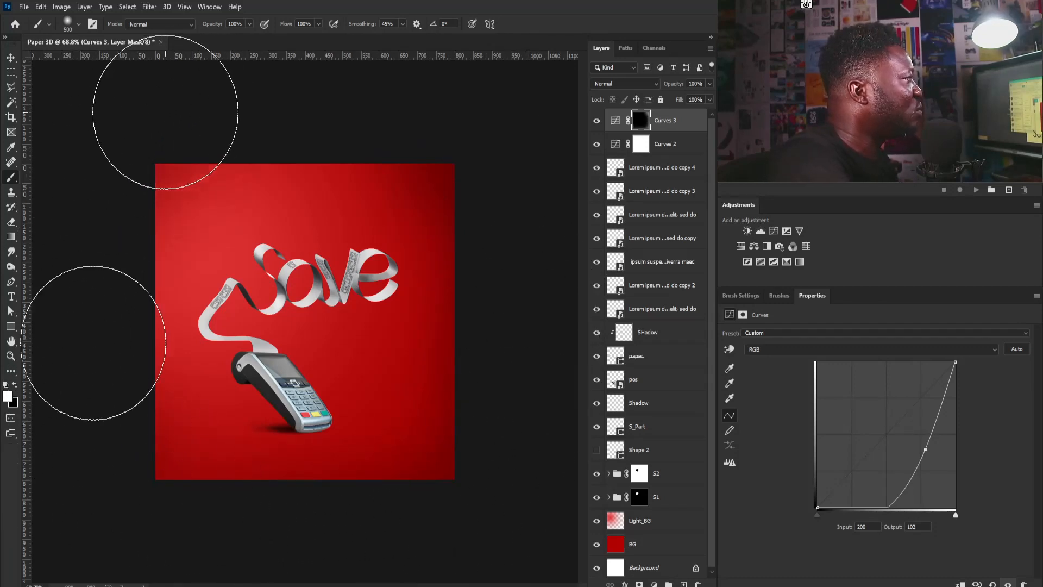
pyautogui.moveTo(350, 348); pyautogui.dragTo(351, 351)
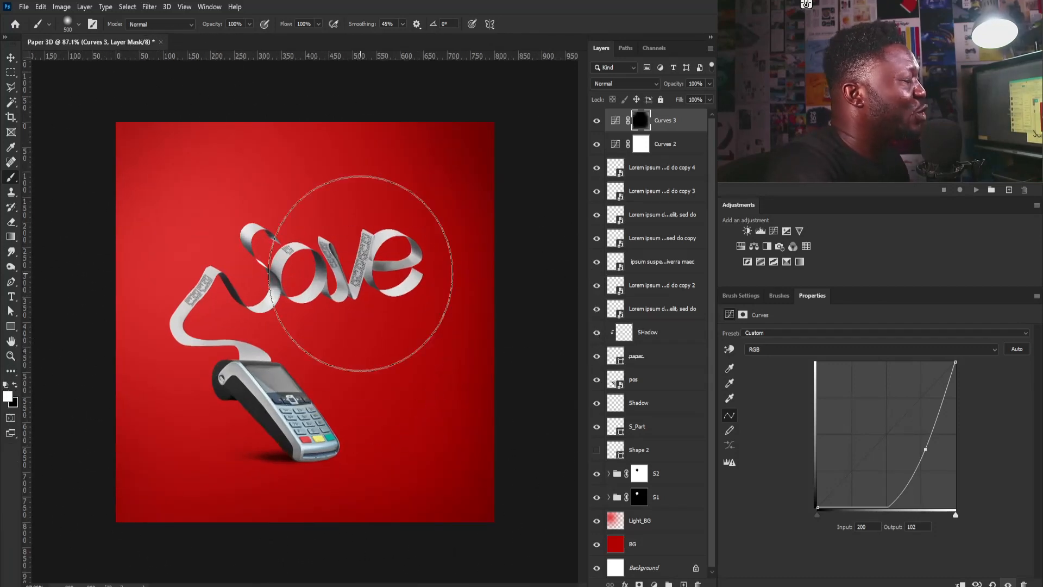